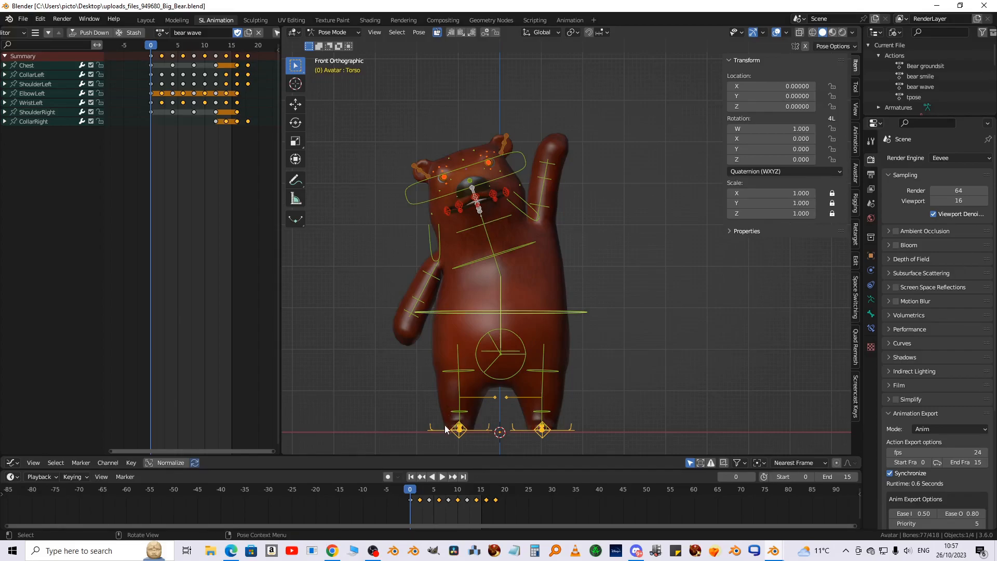
# Assign the tpose action to the bear's rig and hide the Avatar armature in the Layout workspace
pyautogui.click(165, 33)
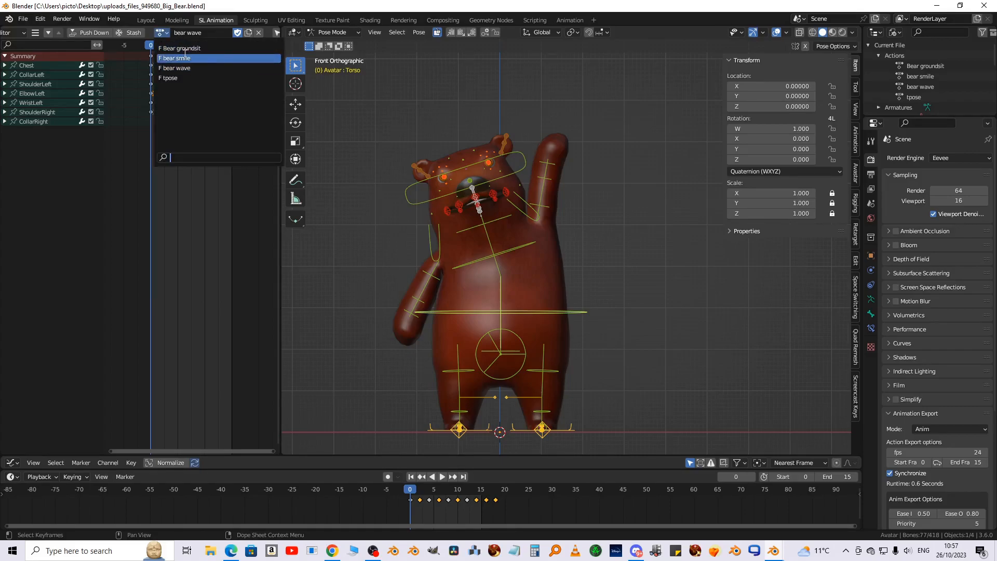
pyautogui.click(172, 78)
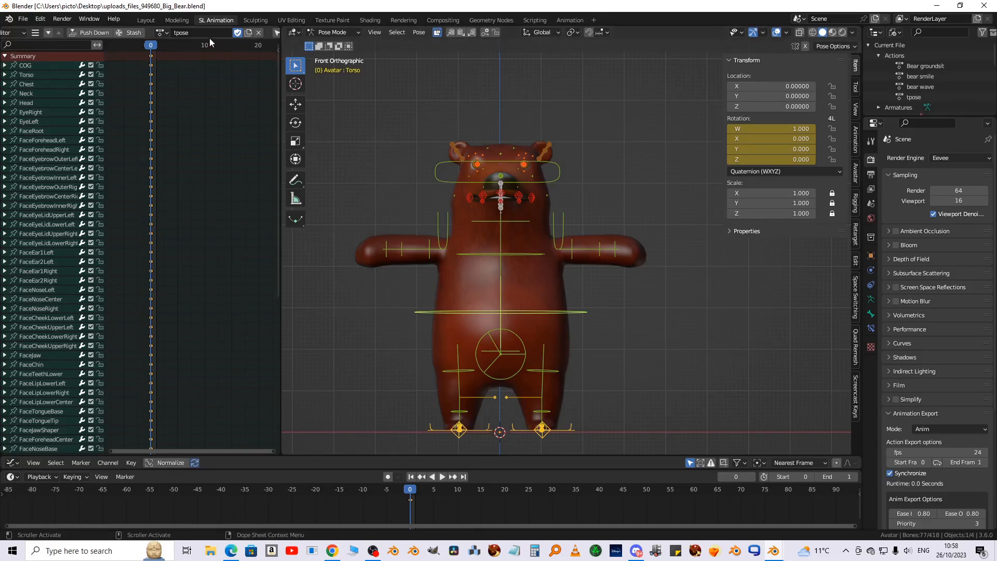
pyautogui.click(147, 21)
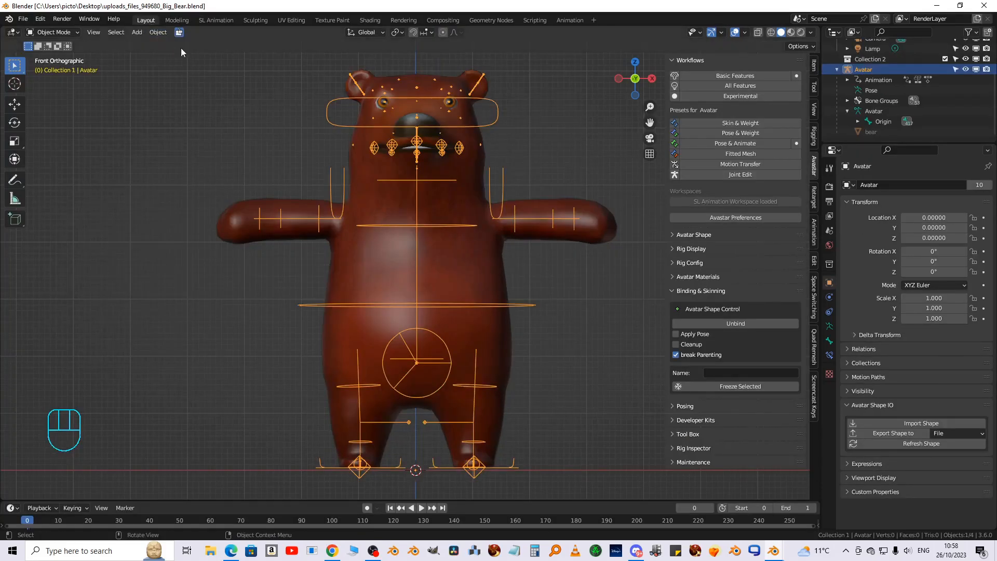
pyautogui.moveTo(464, 220)
pyautogui.keyDown('shift'); pyautogui.mouseDown(button='middle')
pyautogui.moveTo(432, 219)
pyautogui.moveTo(451, 214)
pyautogui.mouseUp(button='middle'); pyautogui.keyUp('shift')
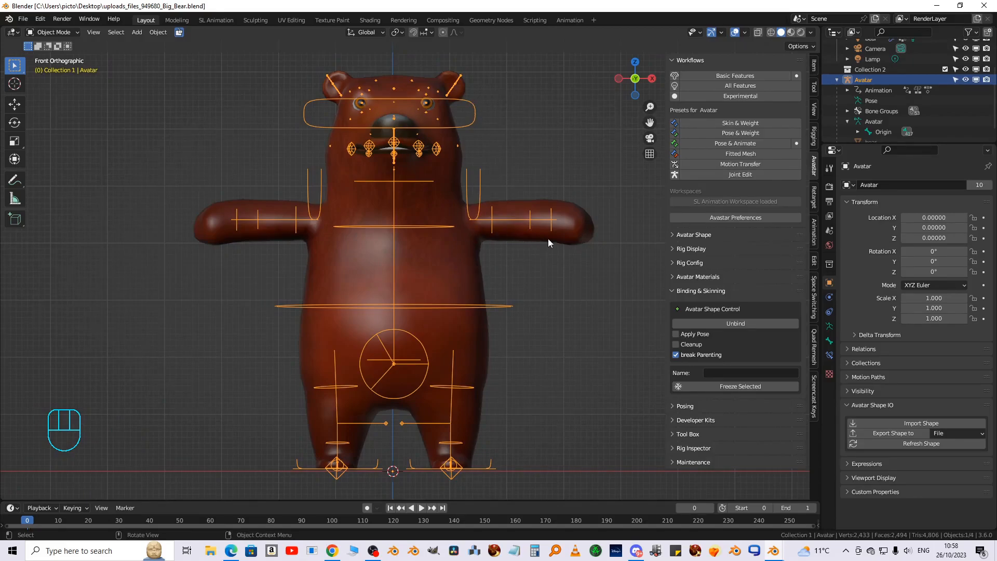
pyautogui.moveTo(907, 144); pyautogui.dragTo(907, 144)
pyautogui.click(965, 80)
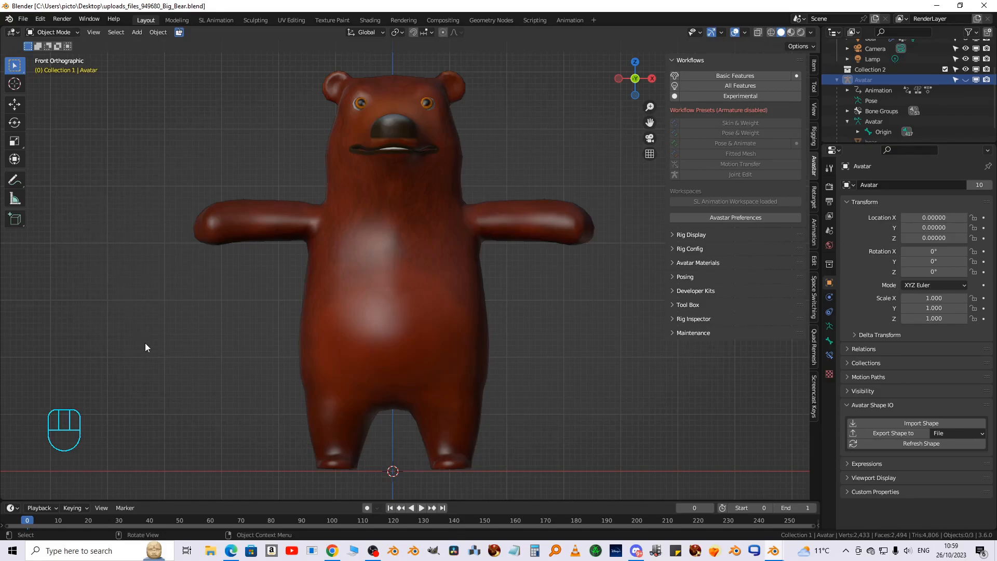
# Add an 8-vertex mesh circle at the bear's feet and scale it down to about 0.239
pyautogui.hotkey('shift', 'a')
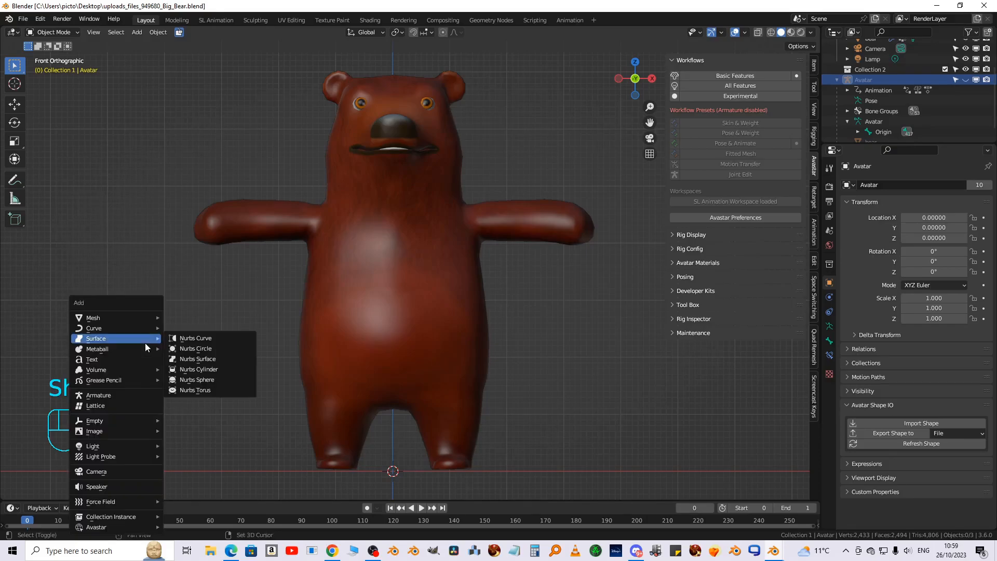
pyautogui.moveTo(139, 327)
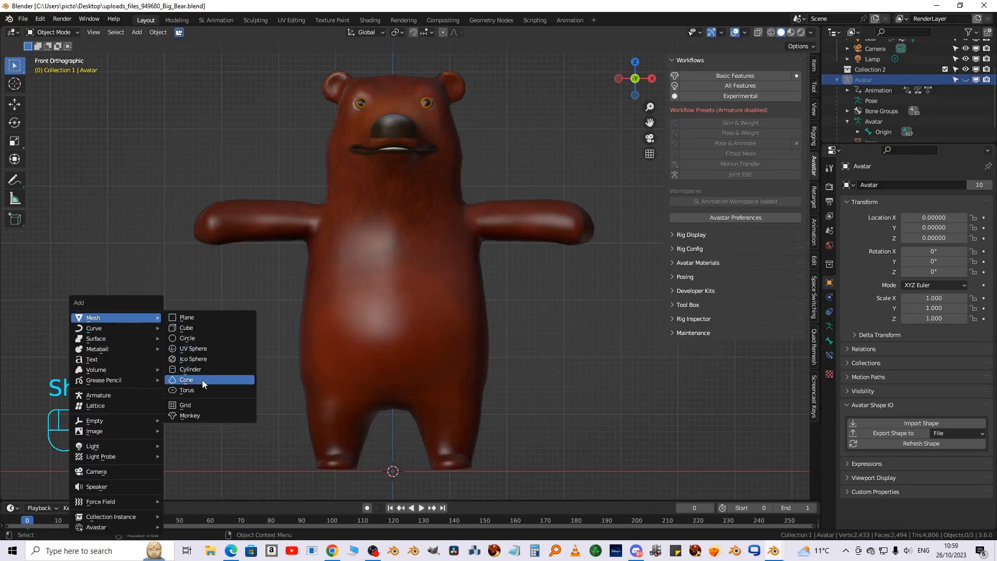
pyautogui.click(201, 338)
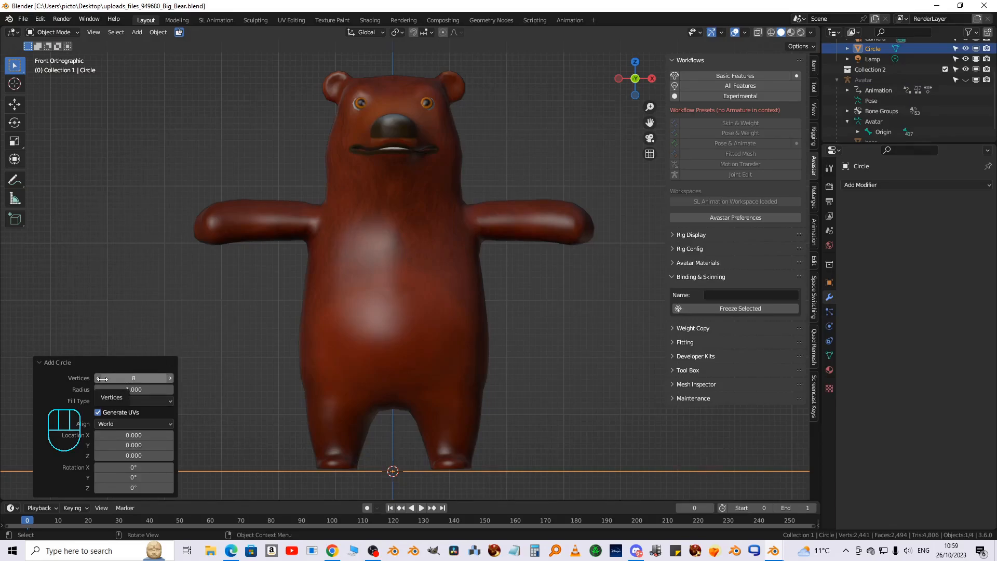
pyautogui.scroll(-5, 276, 325)
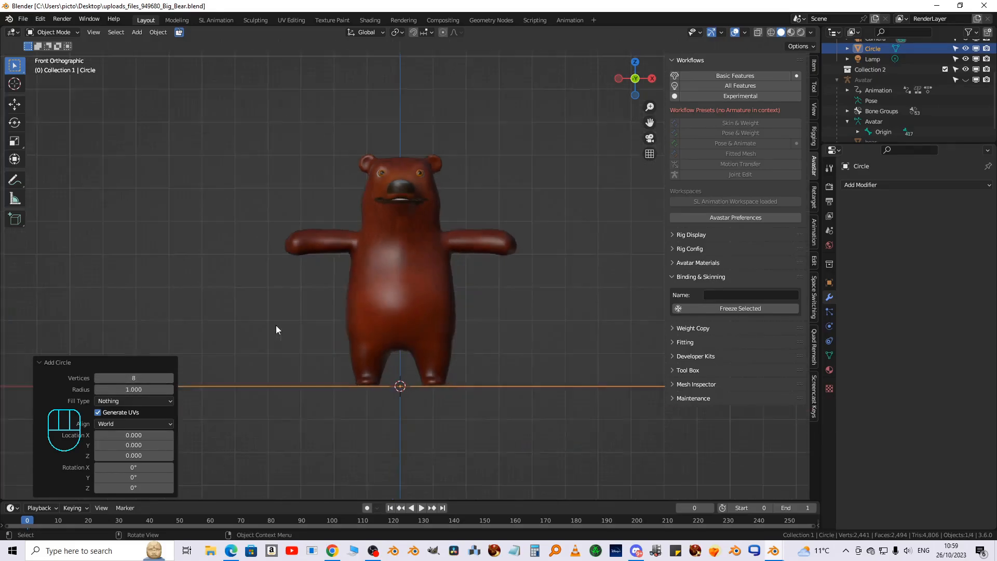
pyautogui.moveTo(399, 344); pyautogui.dragTo(399, 387, button='middle')
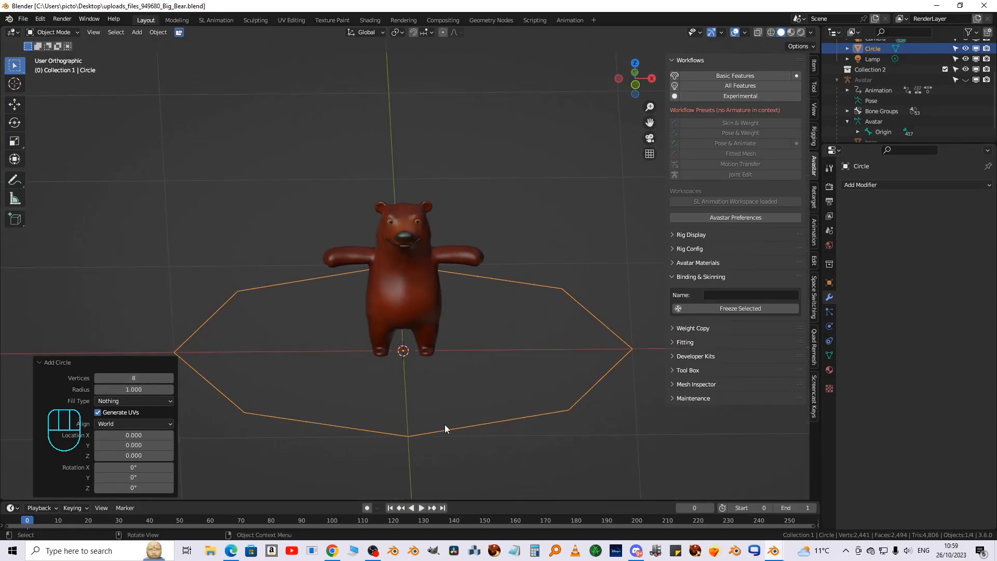
pyautogui.click(463, 428)
pyautogui.press('s')
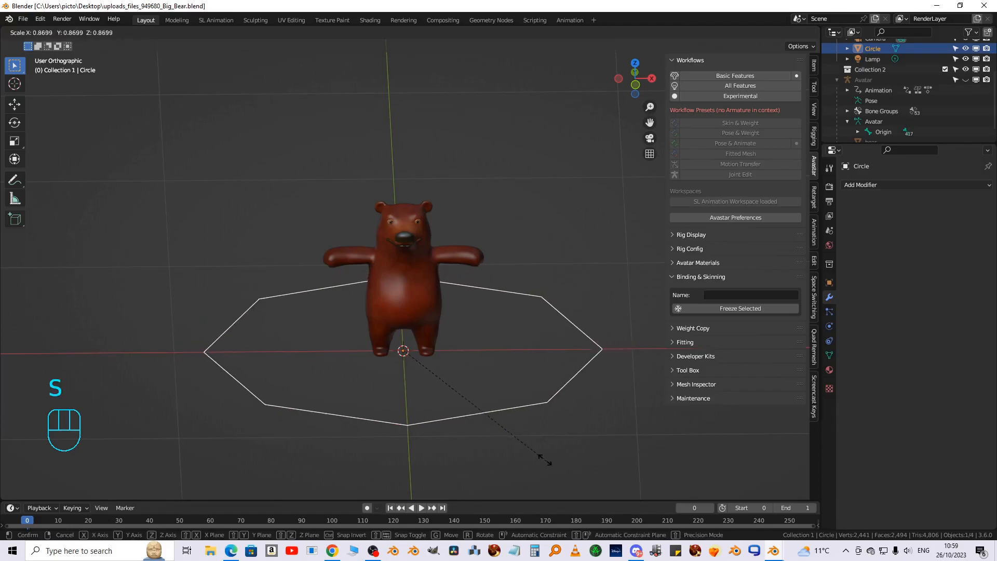
pyautogui.click(426, 394)
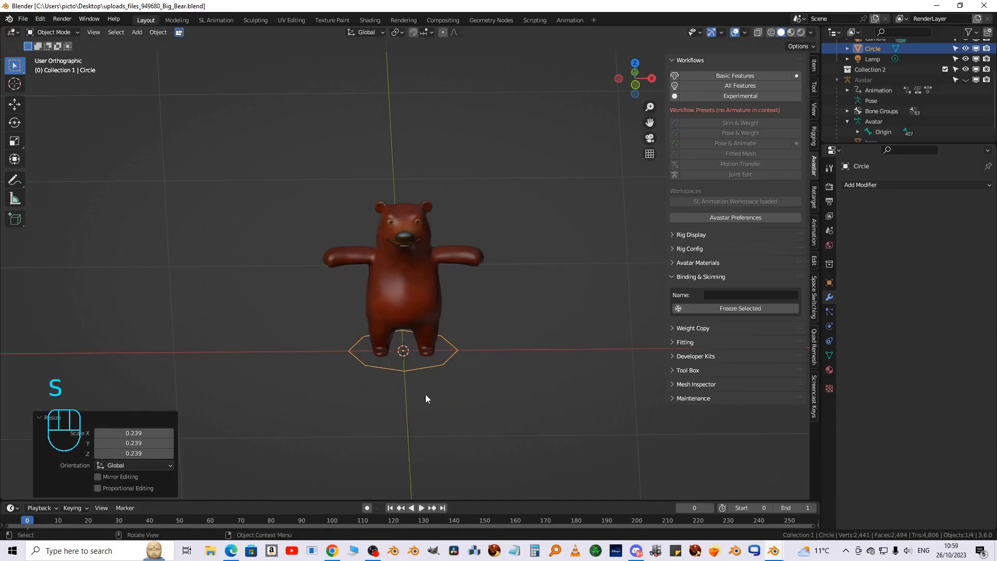
# Raise the circle about 0.342 m along Z to the bear's waist
pyautogui.press('KP_1')
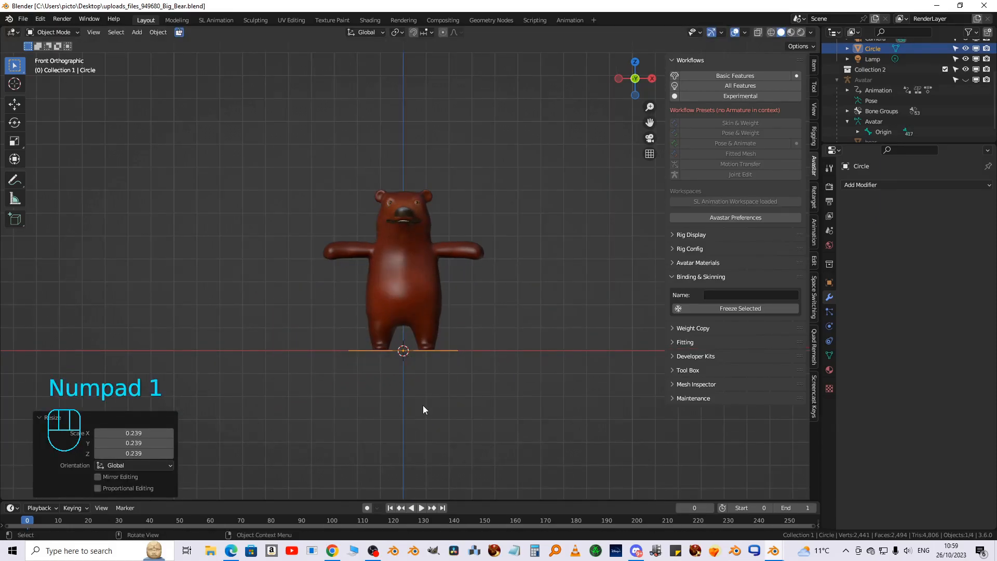
pyautogui.press('g')
pyautogui.press('z')
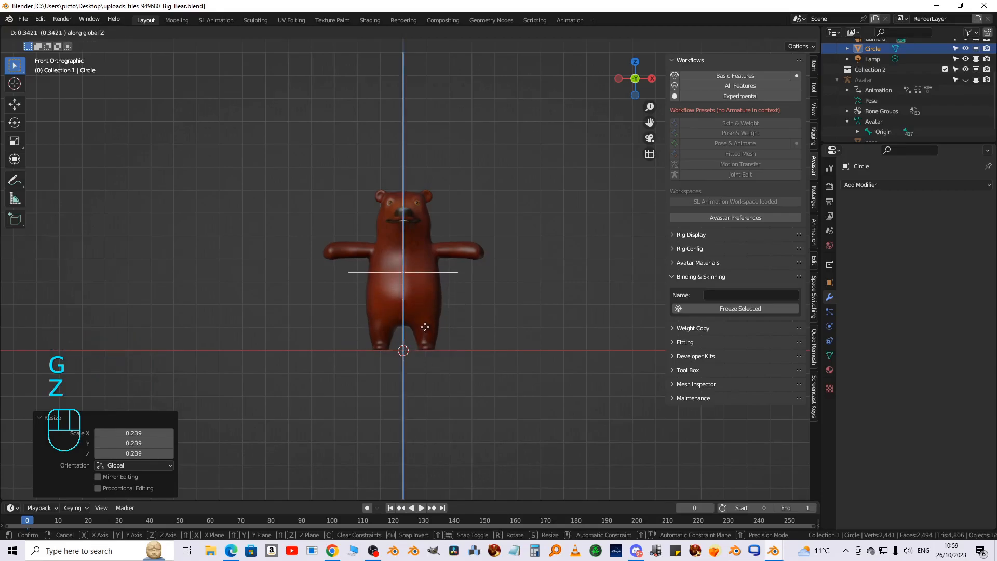
pyautogui.click(424, 326)
pyautogui.scroll(4, 432, 320)
pyautogui.moveTo(432, 320); pyautogui.dragTo(423, 360, button='middle')
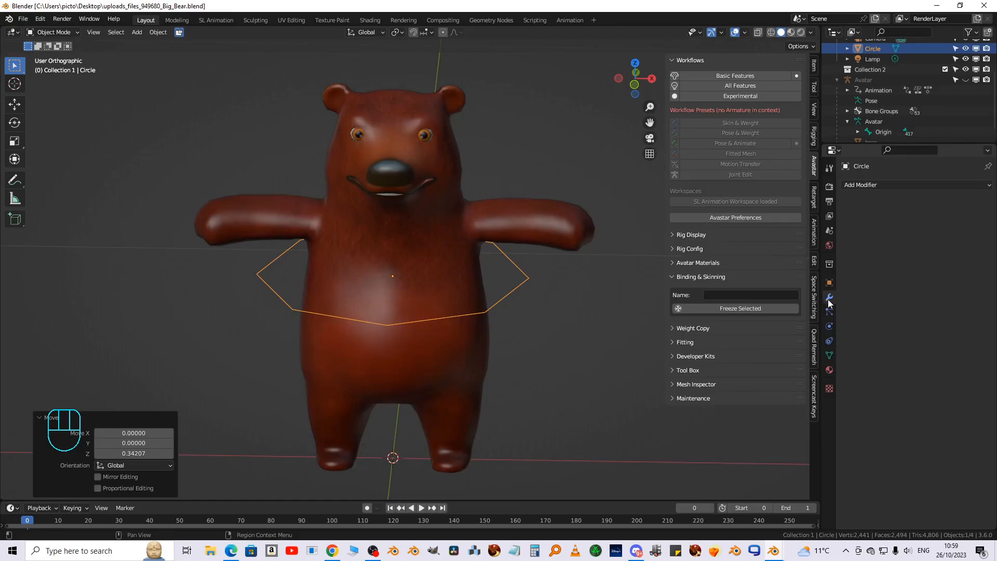
# Add a Subdivision Surface modifier to the circle with 2 viewport levels
pyautogui.click(871, 185)
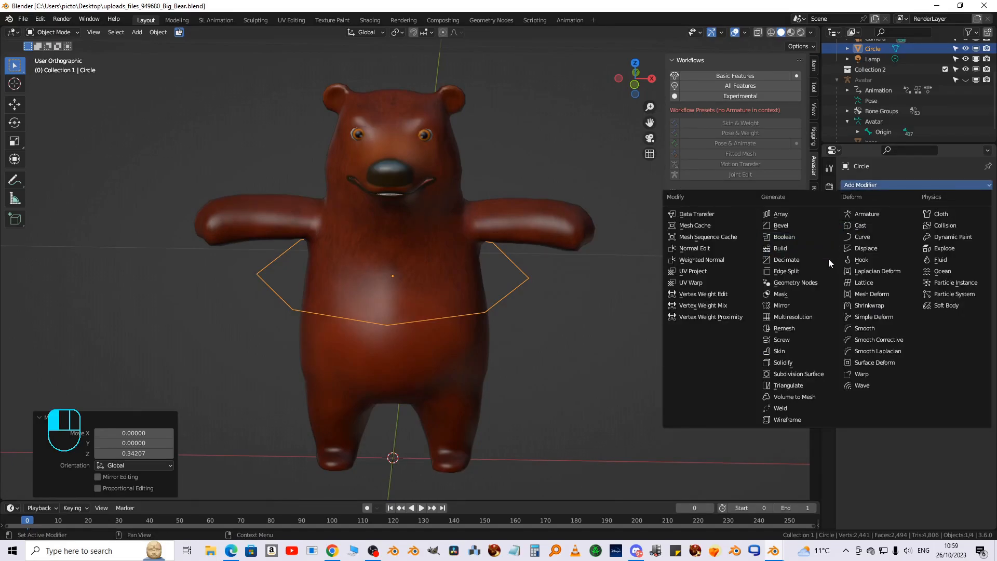
pyautogui.click(818, 374)
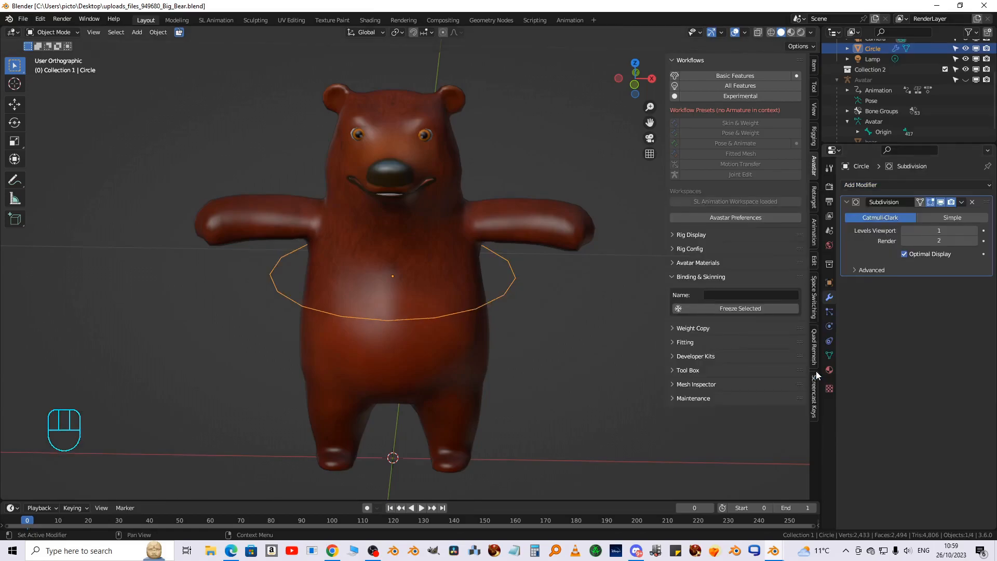
pyautogui.click(972, 230)
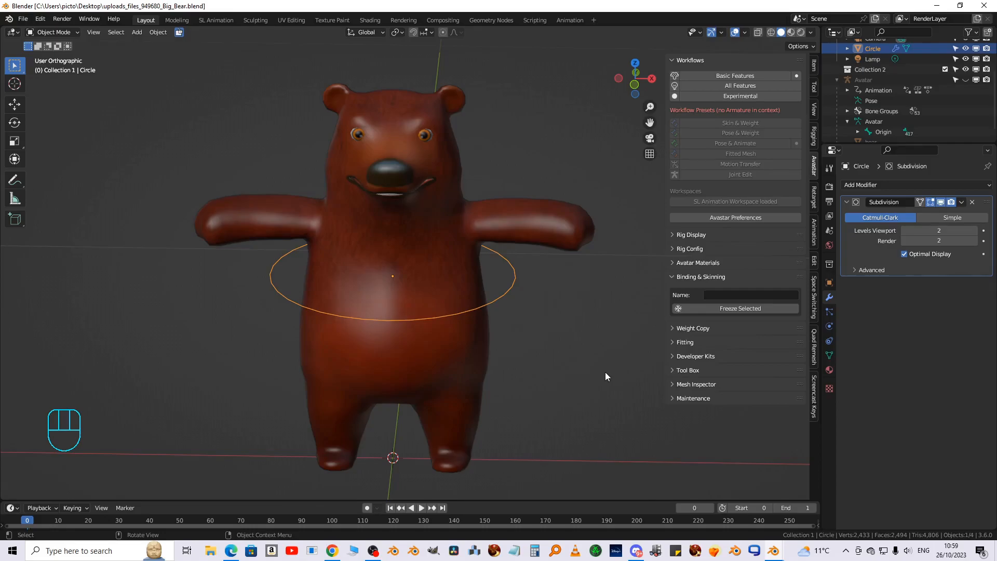
# Scale the waist circle to about 0.822 so it sits closer around the bear's body
pyautogui.press('s')
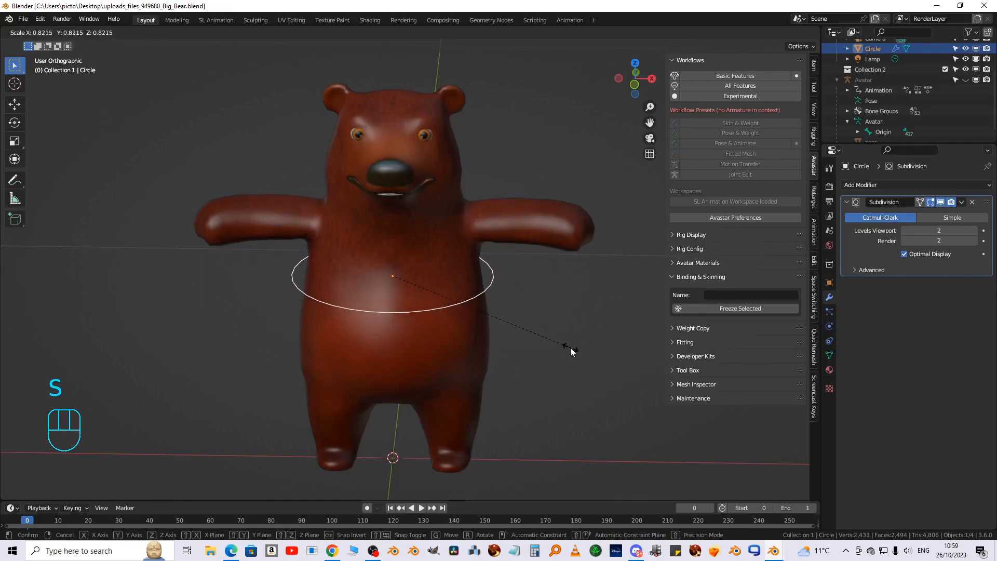
pyautogui.click(571, 349)
pyautogui.press('KP_1')
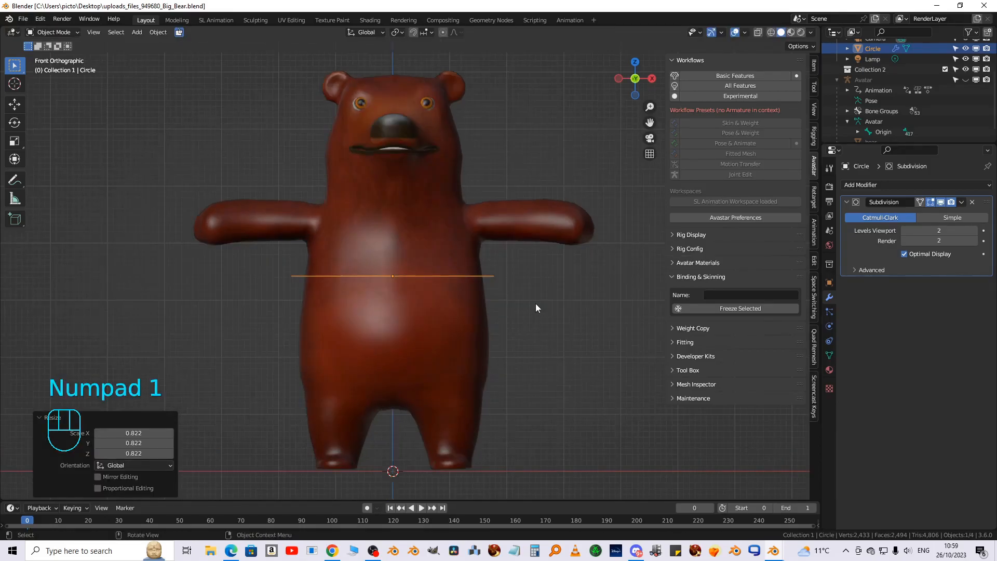
# Extrude the circle's edge loop about 0.247 m down along Z in Edit Mode to form a tube around the hips
pyautogui.click(54, 33)
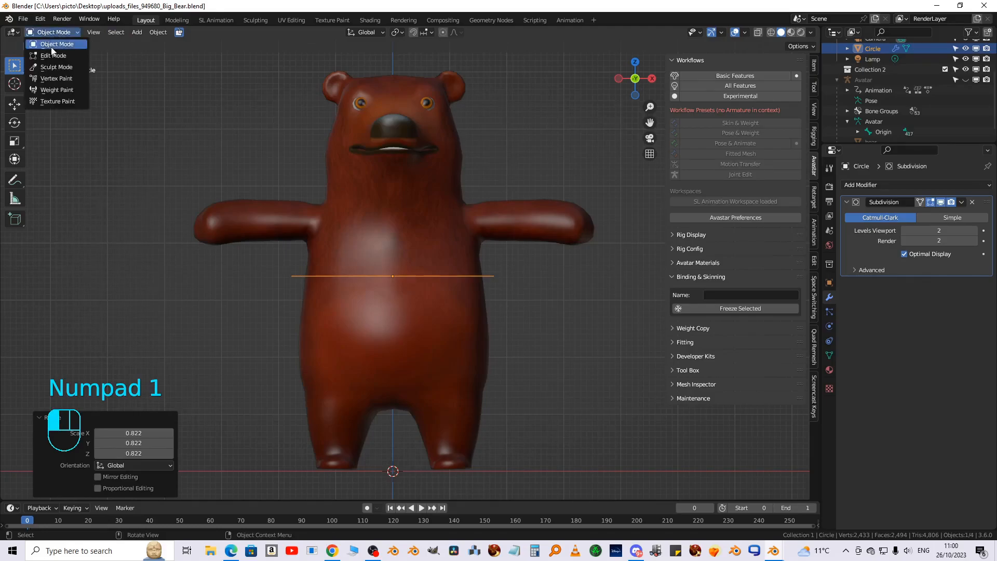
pyautogui.click(52, 53)
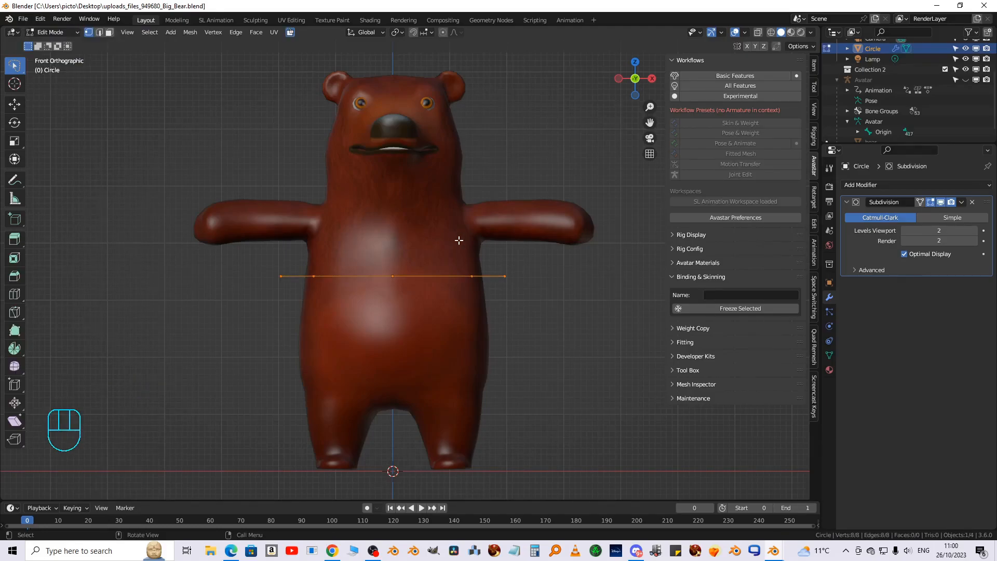
pyautogui.press('e')
pyautogui.press('z')
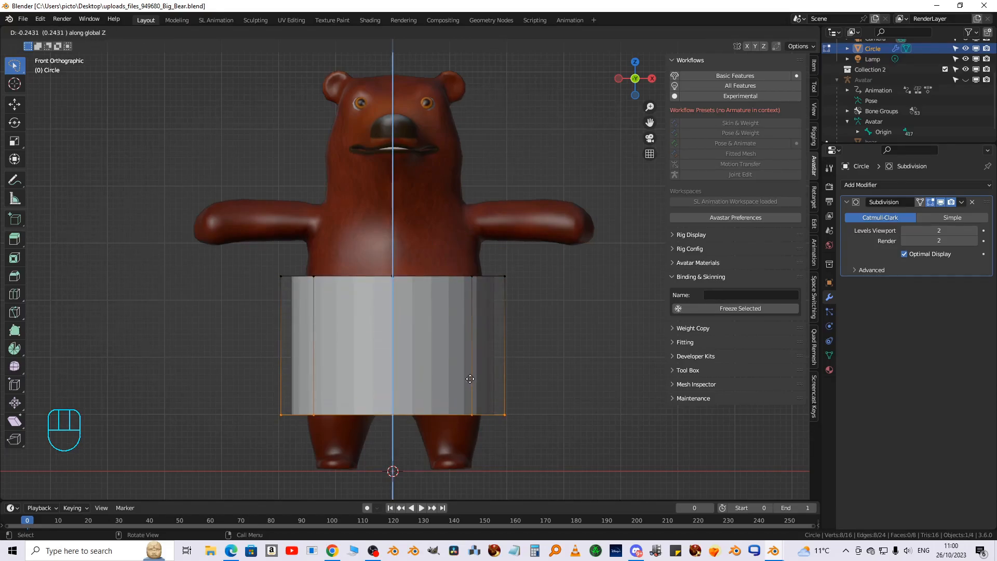
pyautogui.click(469, 381)
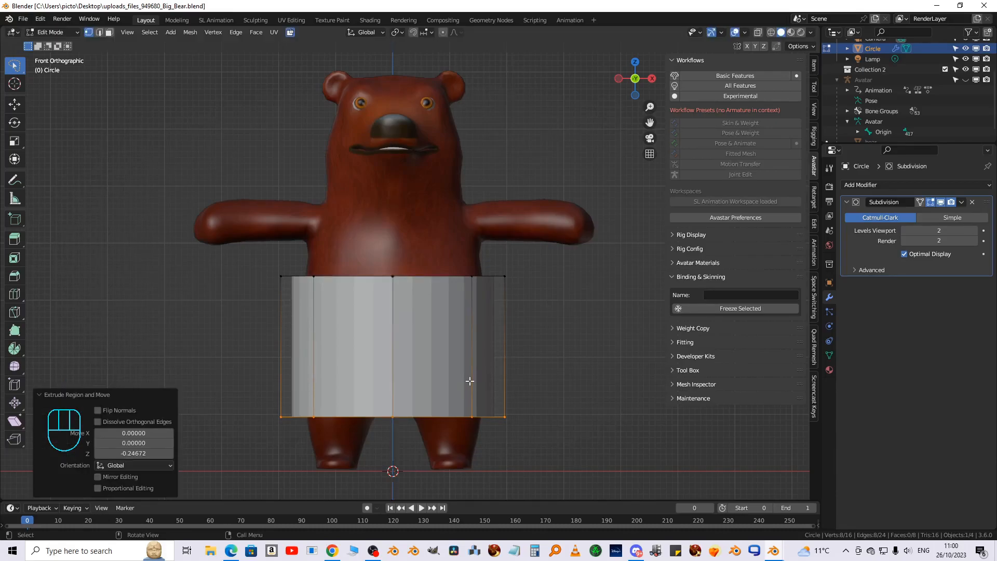
# Cut vertical edge loops through the middle of the two central panels at the front and back of the tube
pyautogui.keyDown('shift'); pyautogui.moveTo(467, 374); pyautogui.dragTo(467, 275, button='middle'); pyautogui.keyUp('shift')
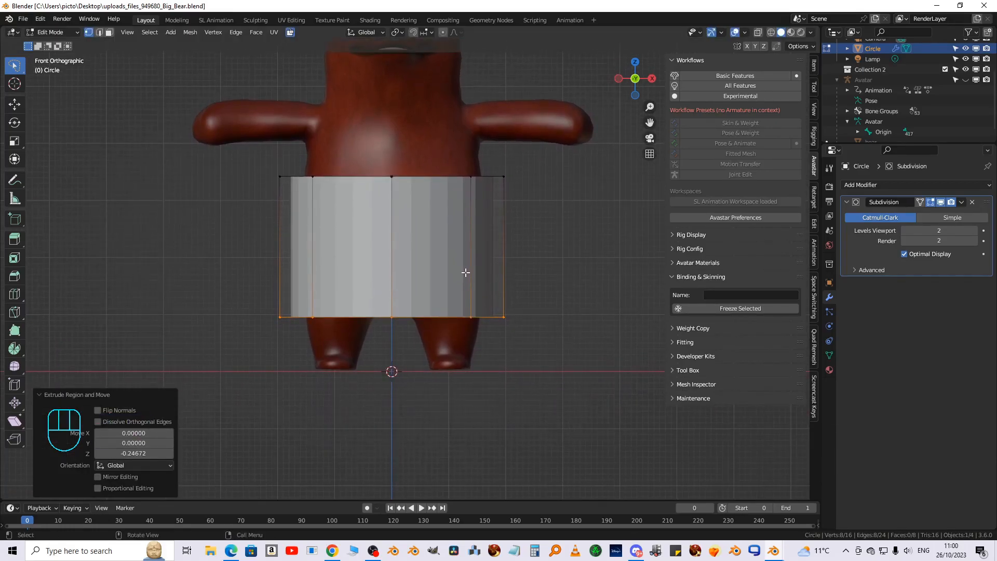
pyautogui.hotkey('ctrl', 'r')
pyautogui.click(429, 175)
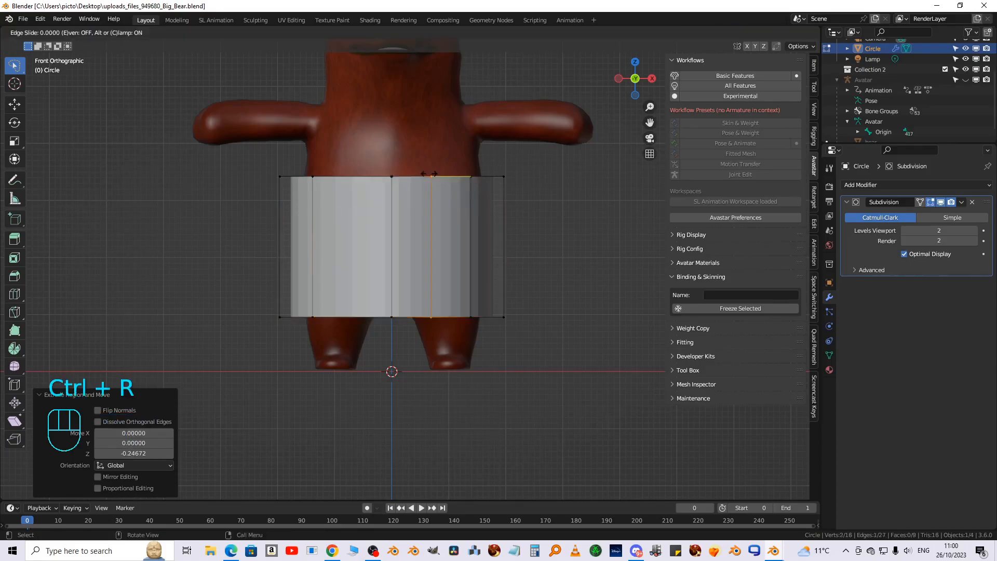
pyautogui.rightClick(430, 175)
pyautogui.hotkey('ctrl', 'r')
pyautogui.click(346, 182)
pyautogui.rightClick(346, 181)
pyautogui.press('ctrl+KP_1')
pyautogui.hotkey('ctrl', 'r')
pyautogui.click(350, 182)
pyautogui.rightClick(350, 182)
pyautogui.hotkey('ctrl', 'r')
pyautogui.click(276, 181)
pyautogui.rightClick(275, 180)
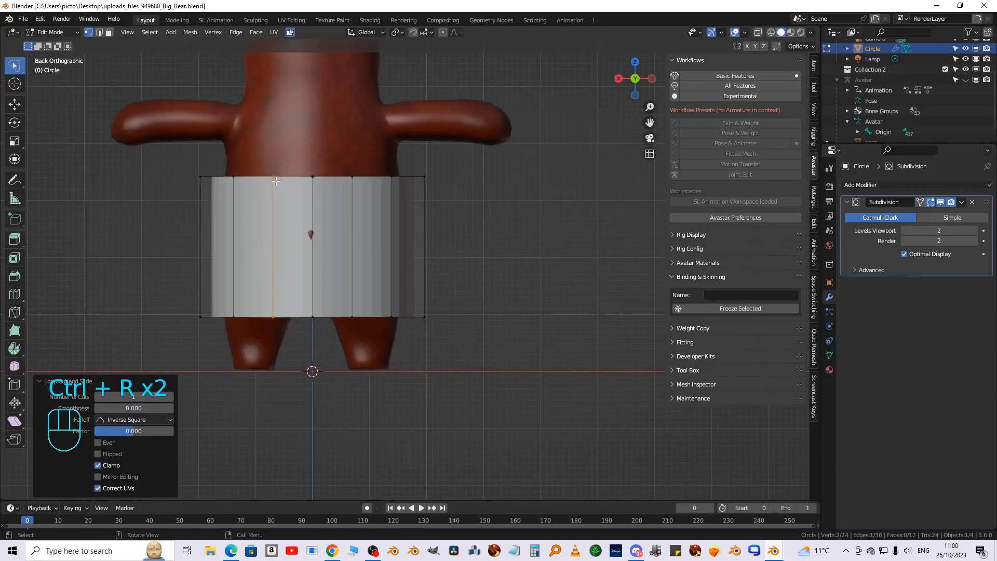
# Add three evenly spaced horizontal loop cuts around the tube
pyautogui.press('KP_1')
pyautogui.keyDown('shift'); pyautogui.moveTo(394, 320); pyautogui.dragTo(515, 312, button='middle'); pyautogui.keyUp('shift')
pyautogui.hotkey('ctrl', 'r')
pyautogui.scroll(2, 423, 229)
pyautogui.click(423, 229)
pyautogui.rightClick(423, 228)
# Add another vertical loop cut on each side of the centre line, at both the front and back of the tube
pyautogui.hotkey('ctrl', 'r')
pyautogui.click(376, 203)
pyautogui.rightClick(375, 204)
pyautogui.hotkey('ctrl', 'r')
pyautogui.click(338, 203)
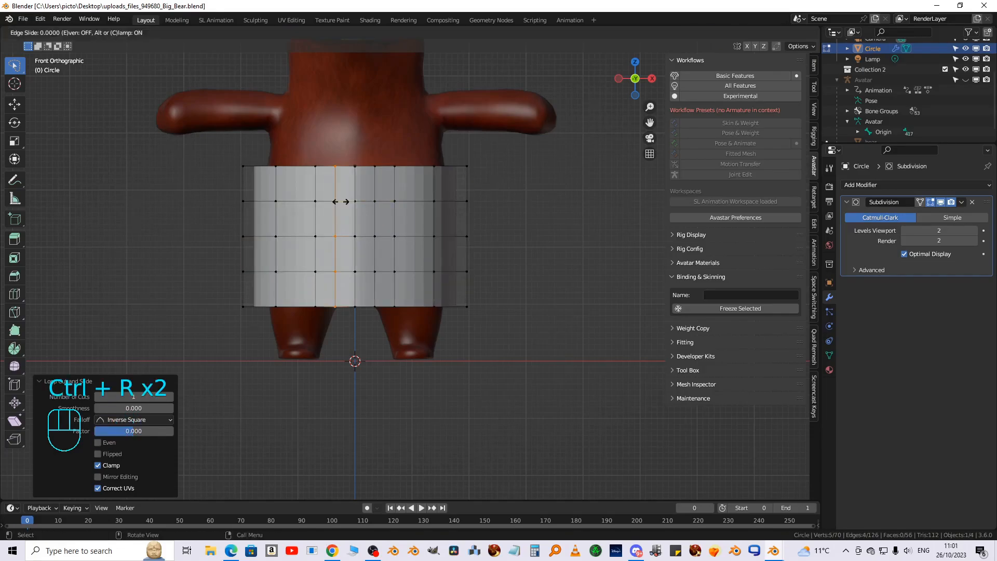
pyautogui.rightClick(339, 203)
pyautogui.press('ctrl+KP_1')
pyautogui.hotkey('ctrl', 'r')
pyautogui.click(343, 183)
pyautogui.hotkey('ctrl', 'r')
pyautogui.click(293, 167)
pyautogui.rightClick(293, 167)
# Fill the gap between the front and back bottom centre edges with faces to form the crotch
pyautogui.moveTo(412, 320); pyautogui.dragTo(409, 282, button='middle')
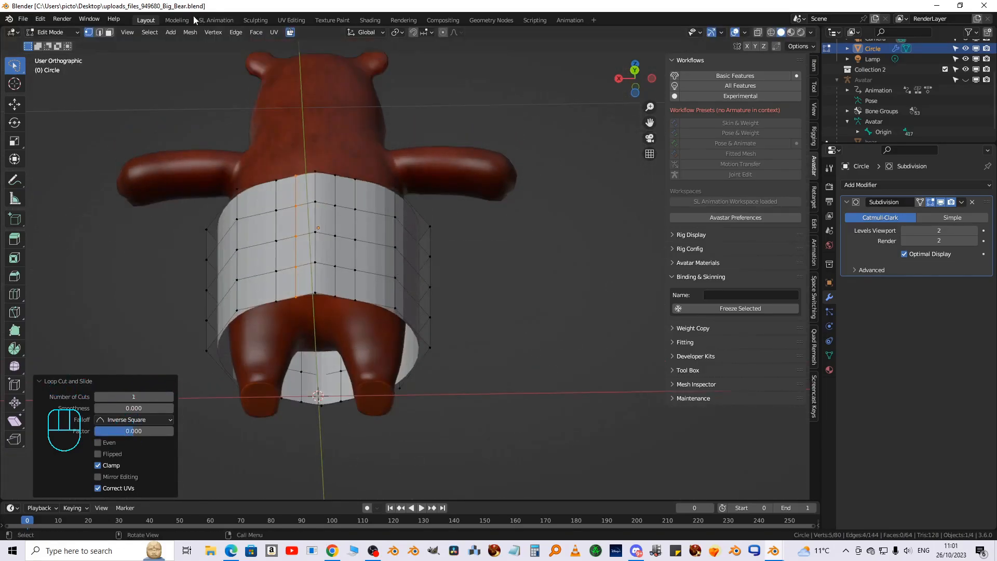
pyautogui.click(99, 32)
pyautogui.click(322, 295)
pyautogui.keyDown('shift'); pyautogui.click(331, 402); pyautogui.keyUp('shift')
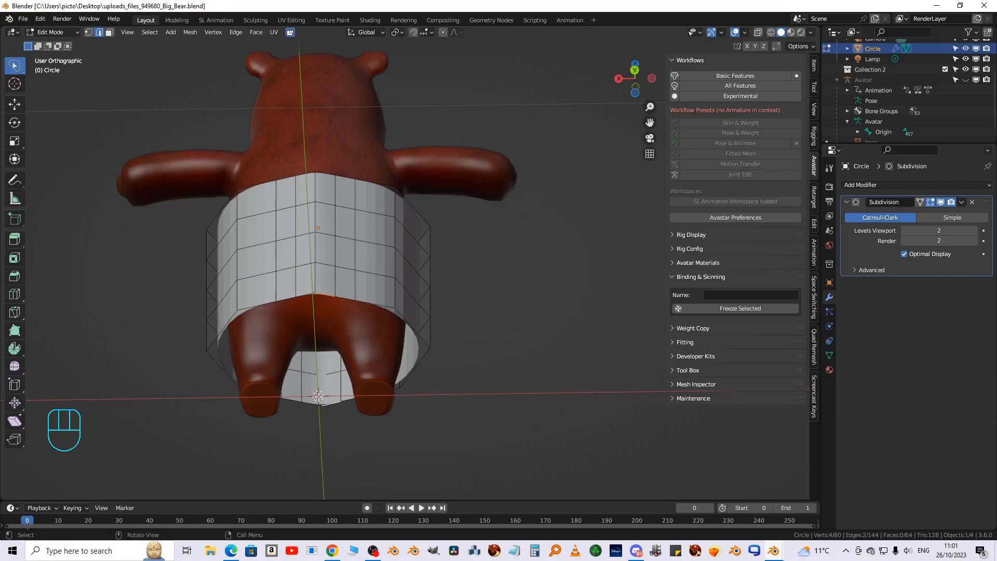
pyautogui.press('f')
pyautogui.press('KP_1')
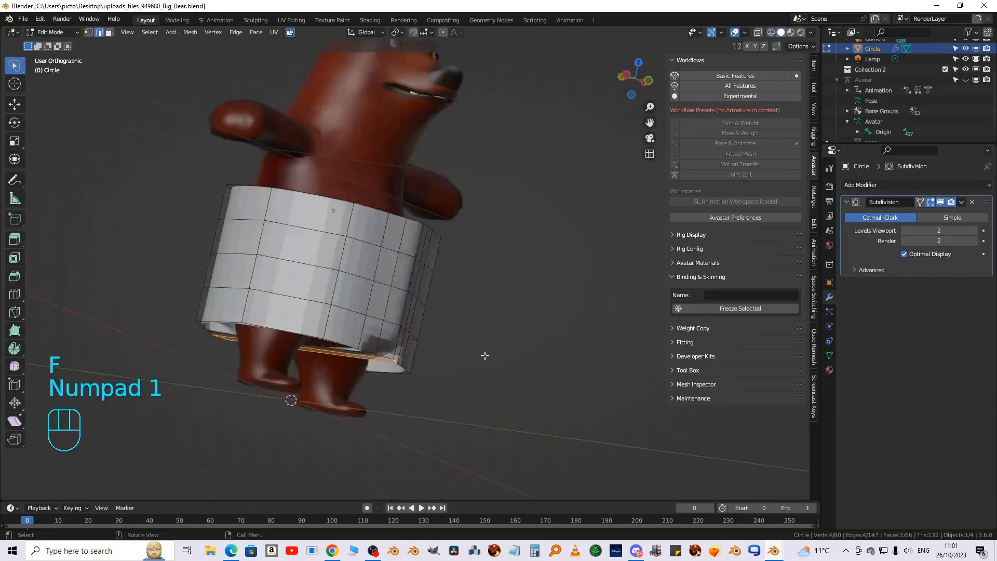
# Extrude both leg-opening edge loops about 0.044 m down along Z to start the trouser legs
pyautogui.keyDown('alt'); pyautogui.keyDown('shift'); pyautogui.click(308, 349); pyautogui.keyUp('shift'); pyautogui.keyUp('alt')
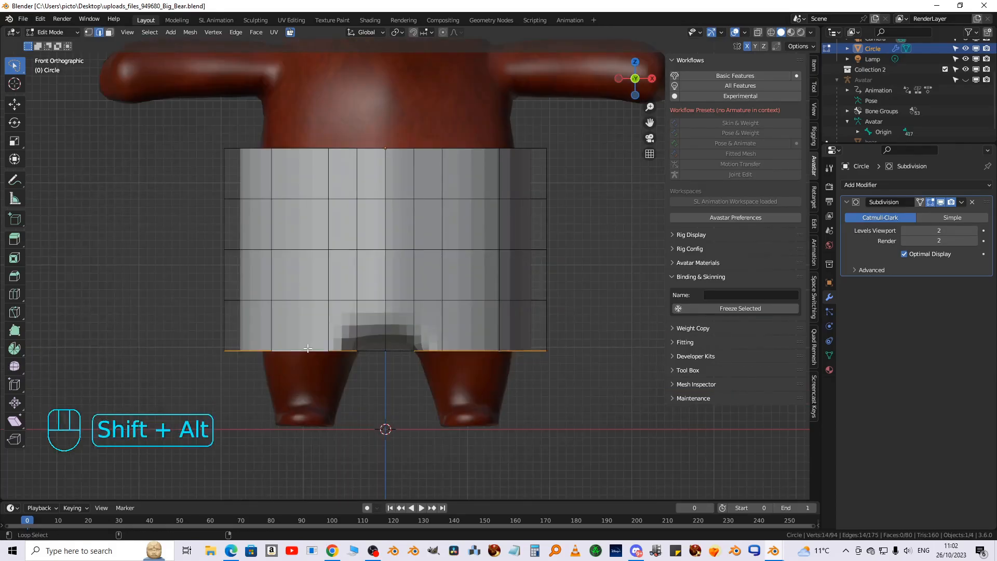
pyautogui.moveTo(381, 341)
pyautogui.mouseDown(button='middle')
pyautogui.moveTo(383, 354)
pyautogui.moveTo(386, 325)
pyautogui.mouseUp(button='middle')
pyautogui.press('KP_1')
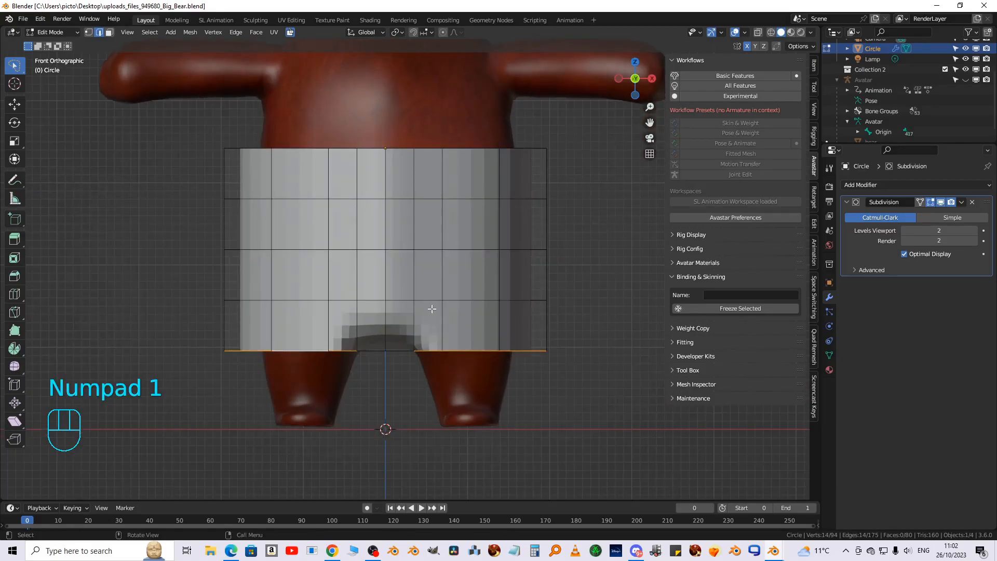
pyautogui.press('e')
pyautogui.press('z')
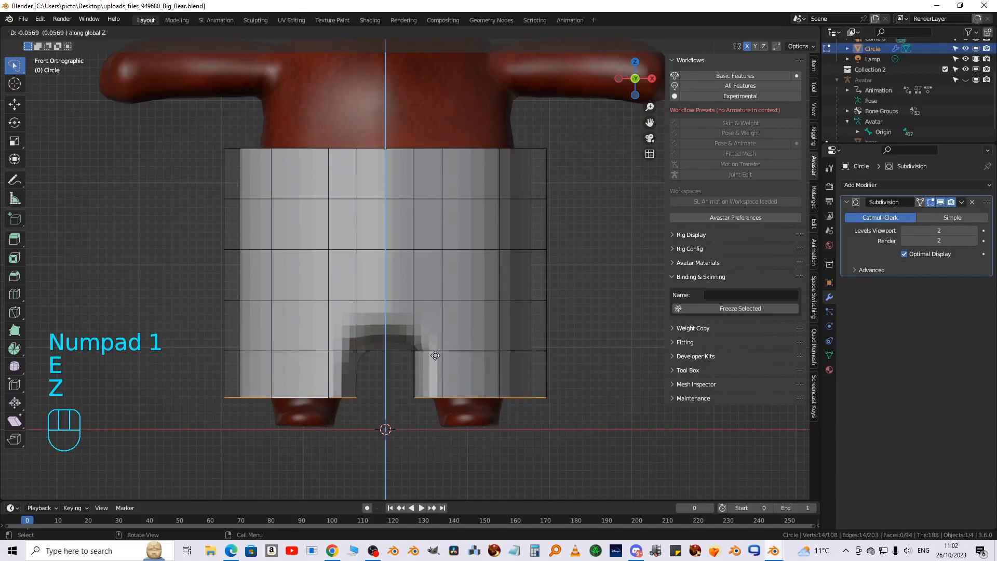
pyautogui.click(433, 347)
pyautogui.moveTo(412, 338); pyautogui.dragTo(484, 313, button='middle')
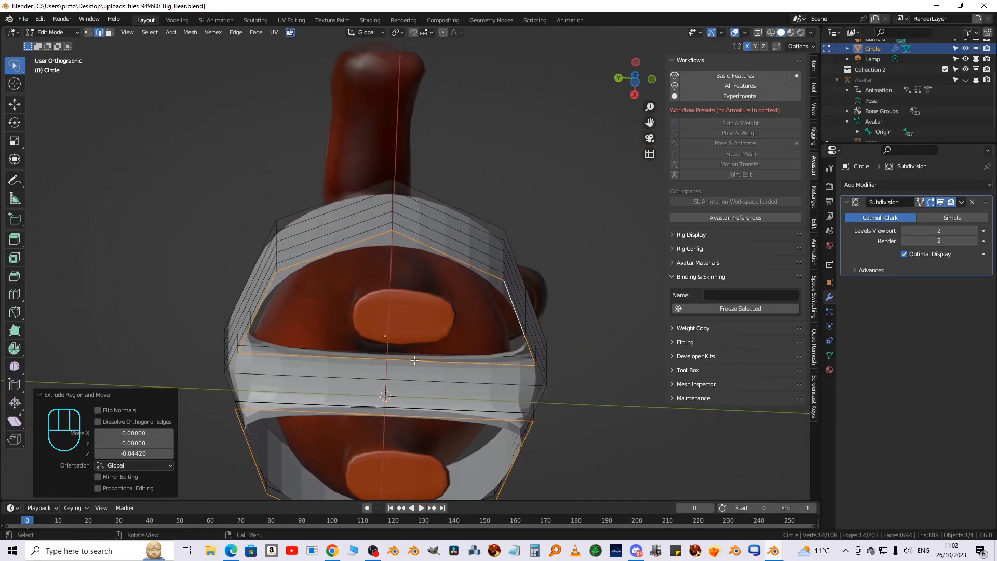
# Add five evenly spaced loop cuts across the crotch strip without sliding them
pyautogui.press('ctrl')
pyautogui.hotkey('ctrl', 'r')
pyautogui.scroll(4, 400, 381)
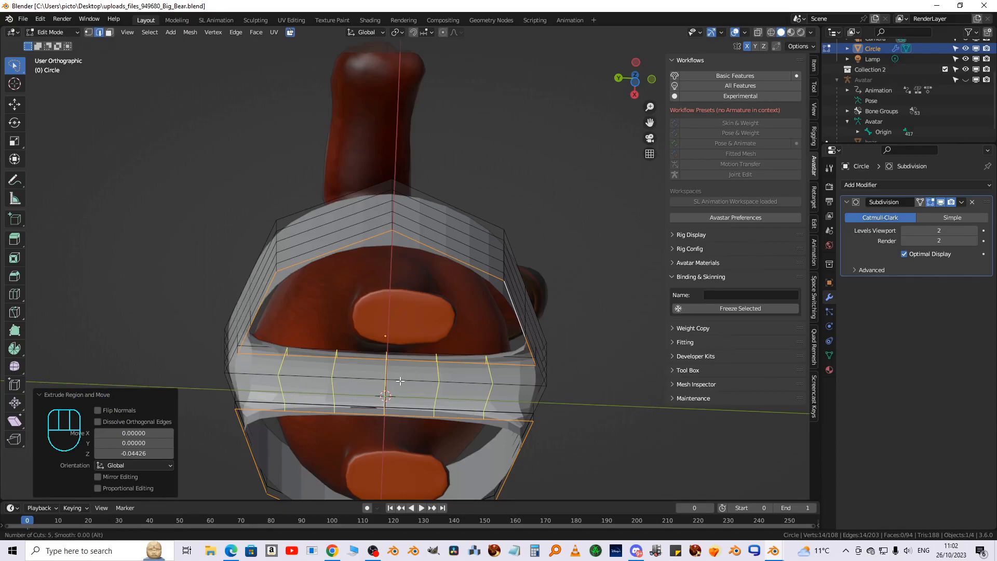
pyautogui.click(400, 380)
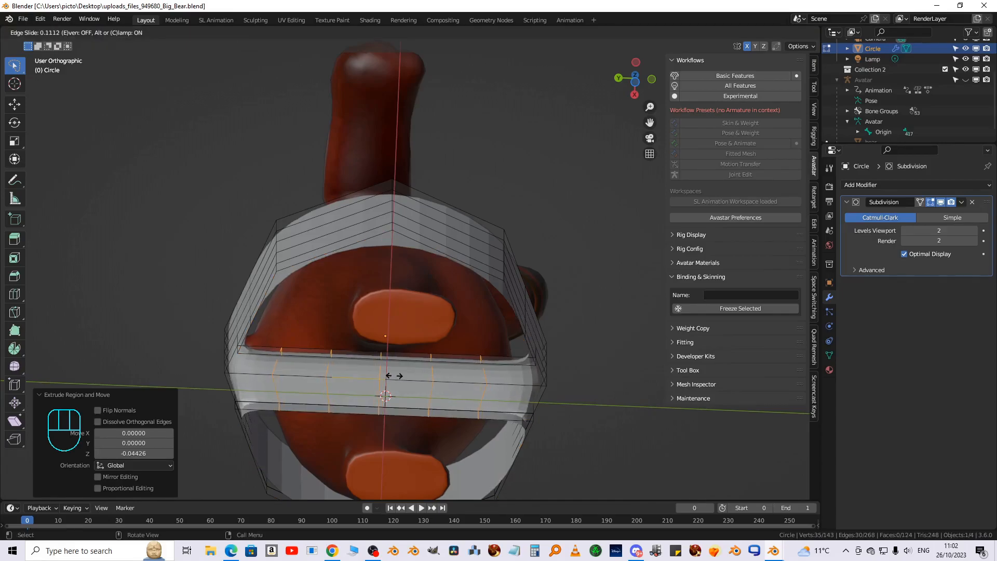
pyautogui.rightClick(399, 373)
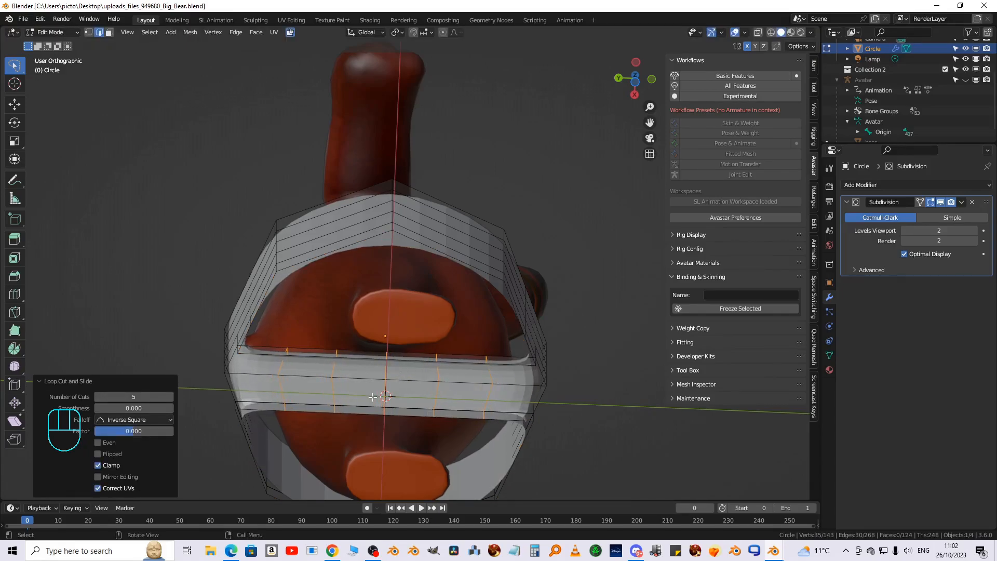
# Relax the horizontal edge loops with LoopTools, from the waist opening down to the leg opening
pyautogui.moveTo(382, 400); pyautogui.dragTo(317, 461, button='middle')
pyautogui.scroll(-2, 343, 447)
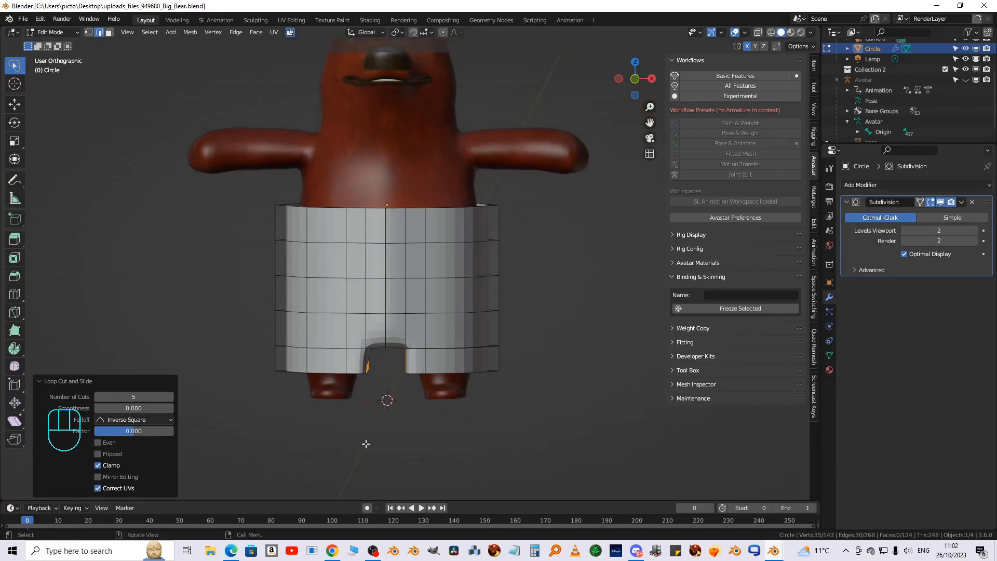
pyautogui.scroll(1, 367, 440)
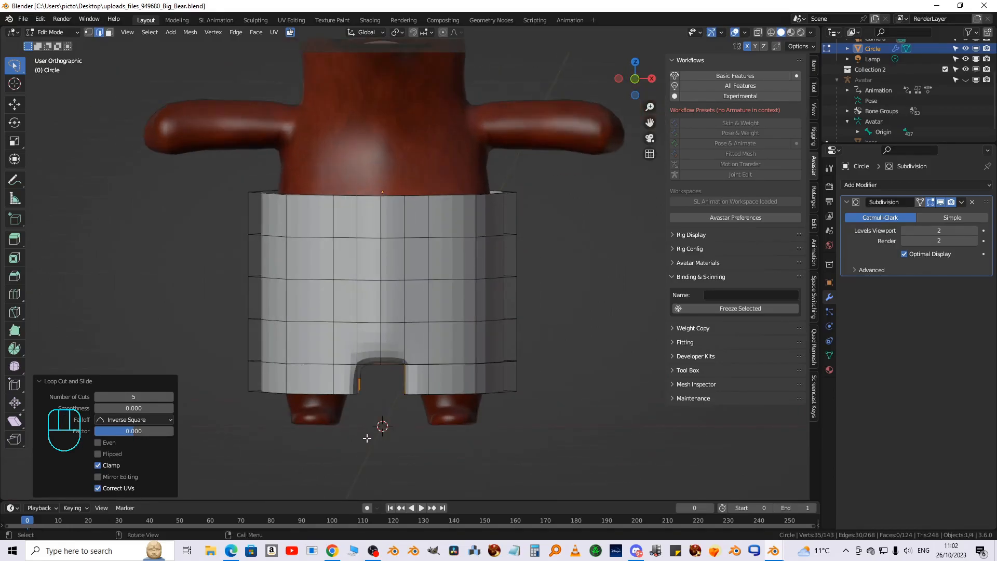
pyautogui.moveTo(367, 438); pyautogui.dragTo(390, 384, button='middle')
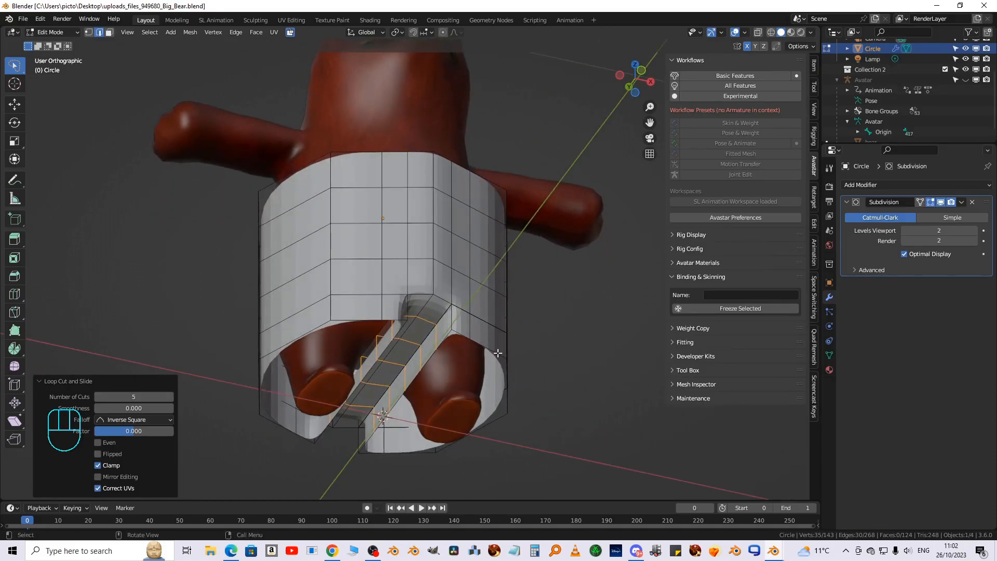
pyautogui.moveTo(494, 353); pyautogui.dragTo(321, 303, button='middle')
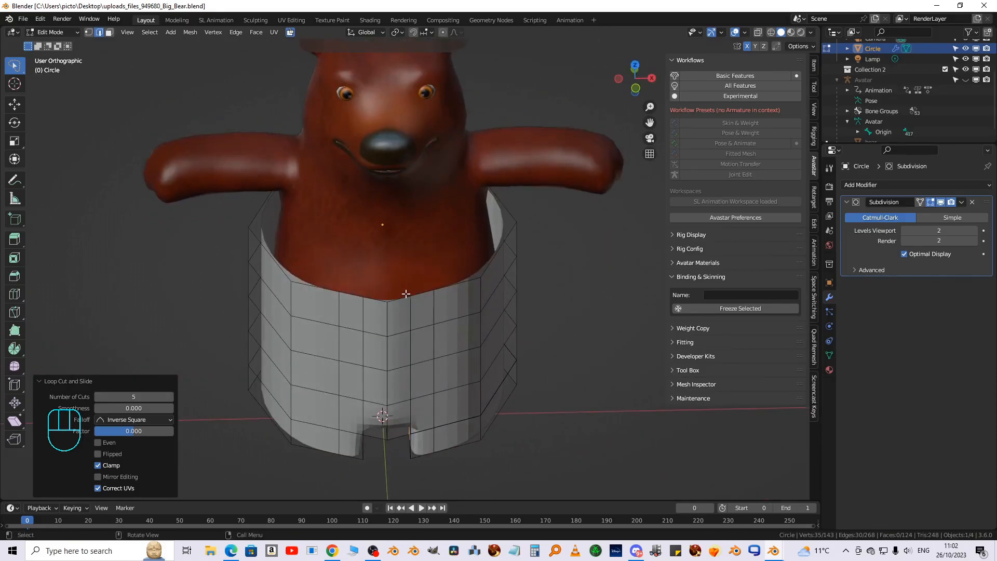
pyautogui.keyDown('alt'); pyautogui.click(324, 289); pyautogui.keyUp('alt')
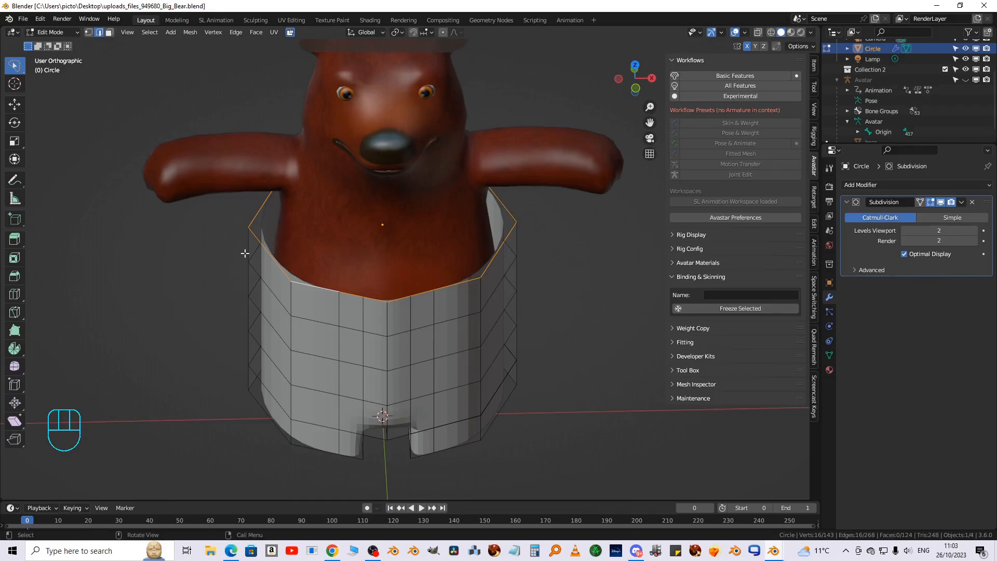
pyautogui.rightClick(195, 254)
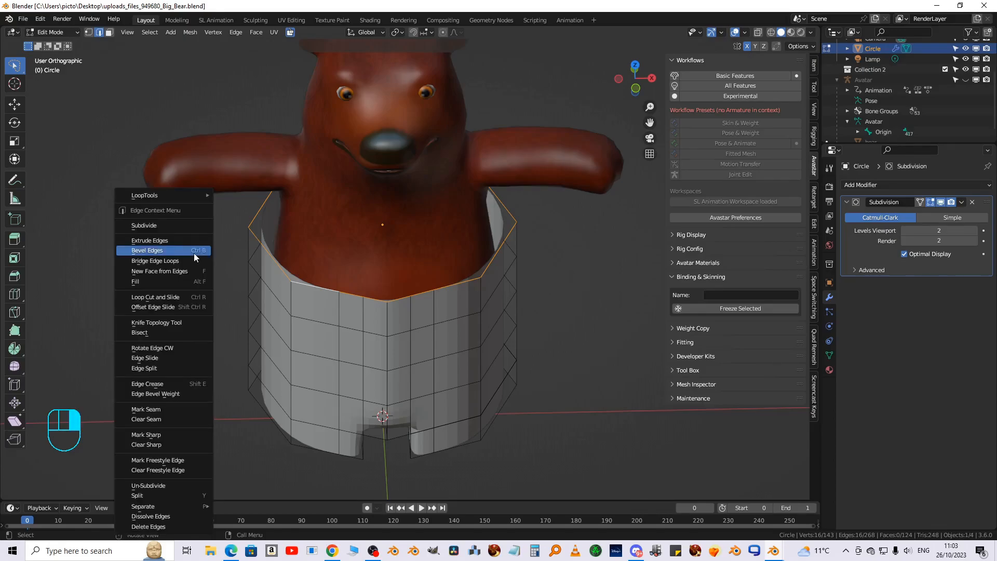
pyautogui.moveTo(157, 195)
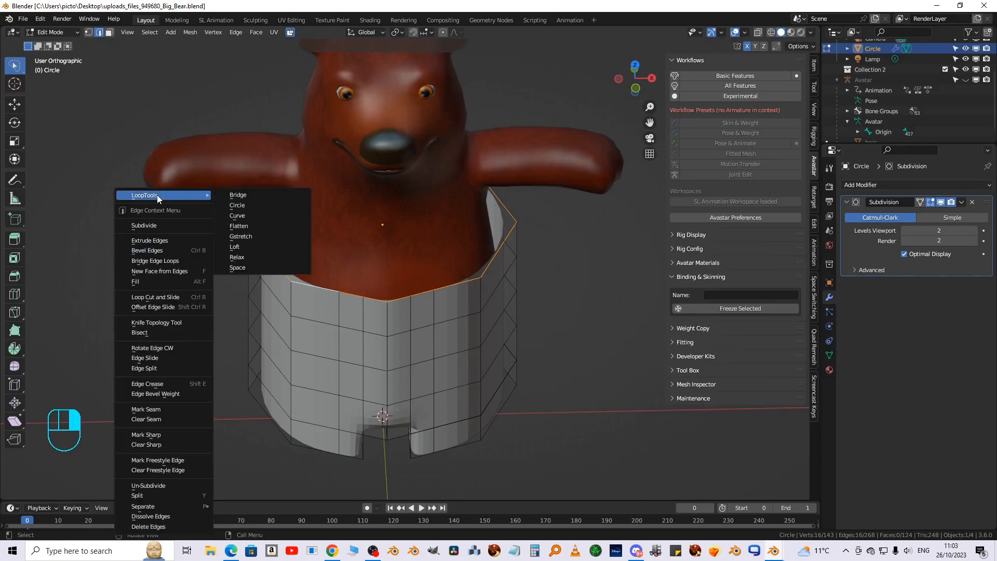
pyautogui.click(235, 257)
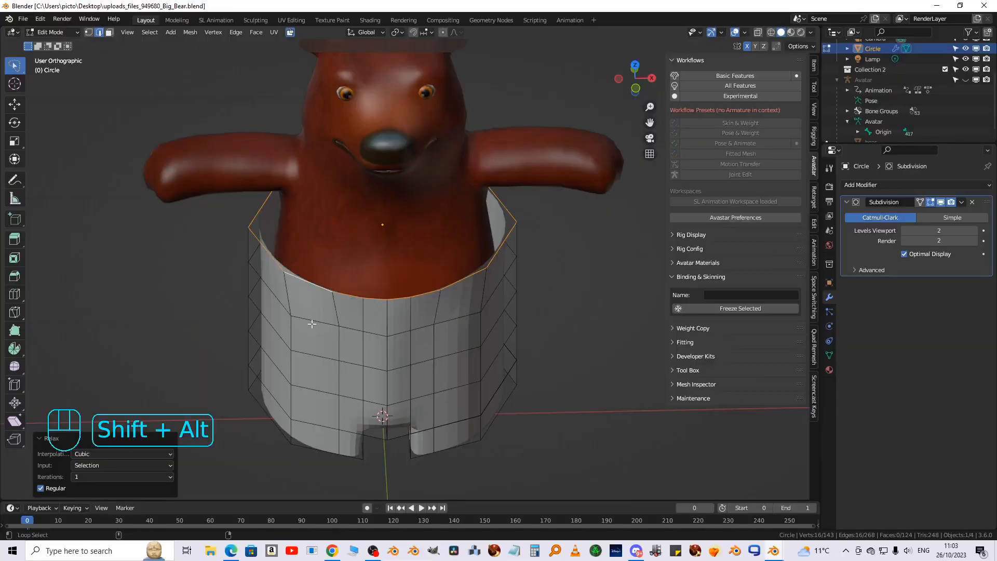
pyautogui.keyDown('alt'); pyautogui.click(307, 319); pyautogui.keyUp('alt')
pyautogui.rightClick(120, 197)
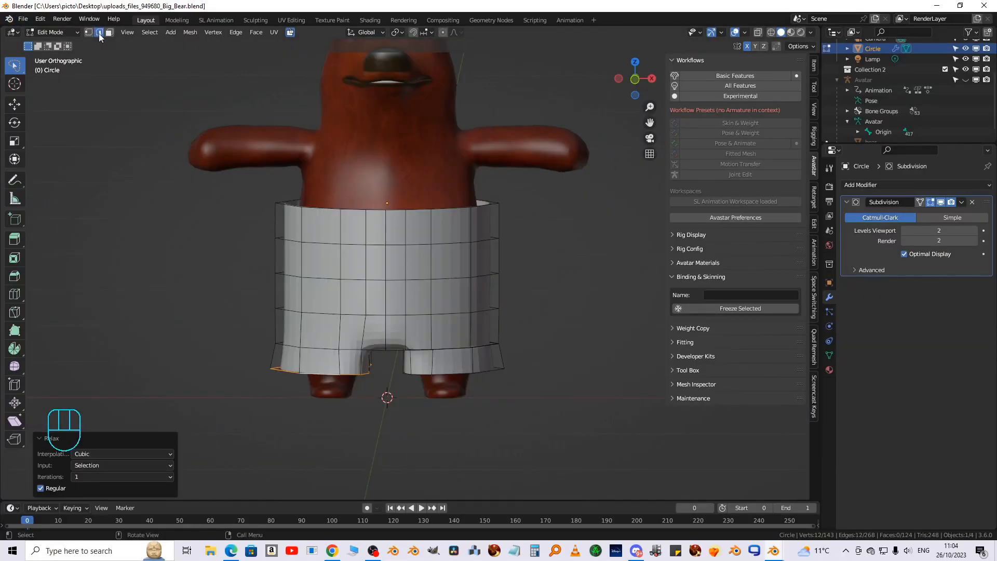
# Delete all vertices of the trouser half on the positive X side, front and back, keeping the centre line
pyautogui.click(100, 33)
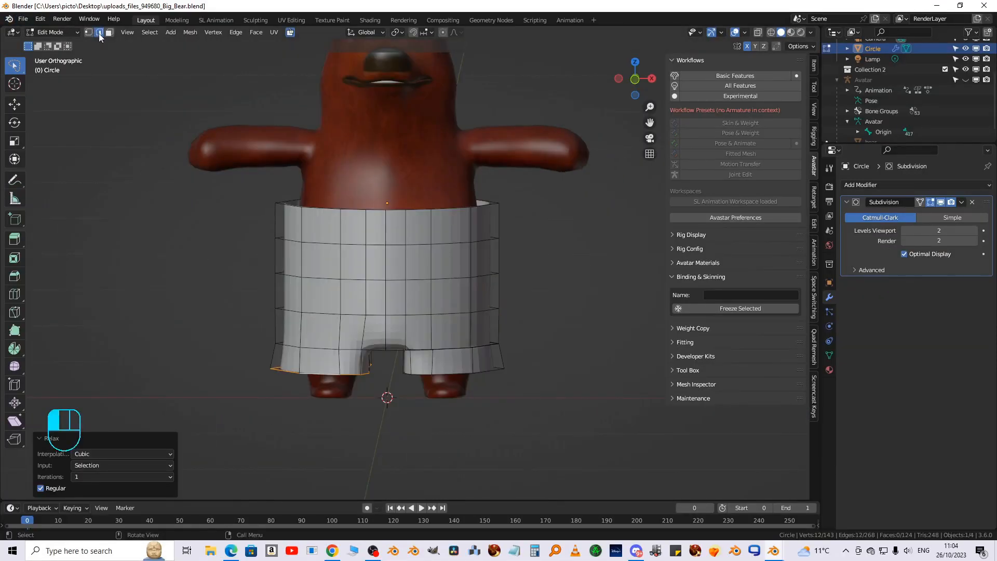
pyautogui.keyDown('alt'); pyautogui.click(405, 255); pyautogui.keyUp('alt')
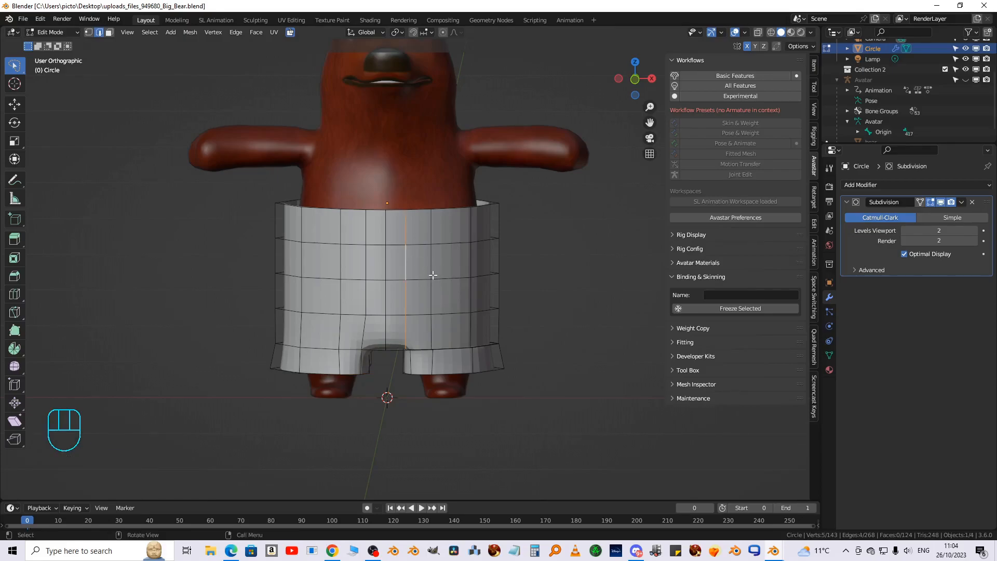
pyautogui.press('KP_1')
pyautogui.click(757, 32)
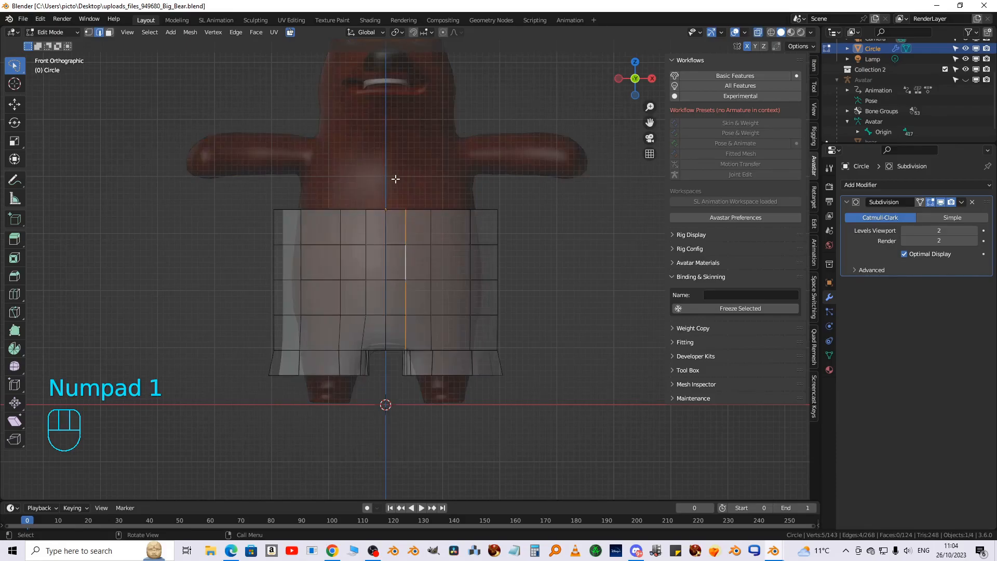
pyautogui.press('b')
pyautogui.moveTo(391, 183); pyautogui.dragTo(605, 408)
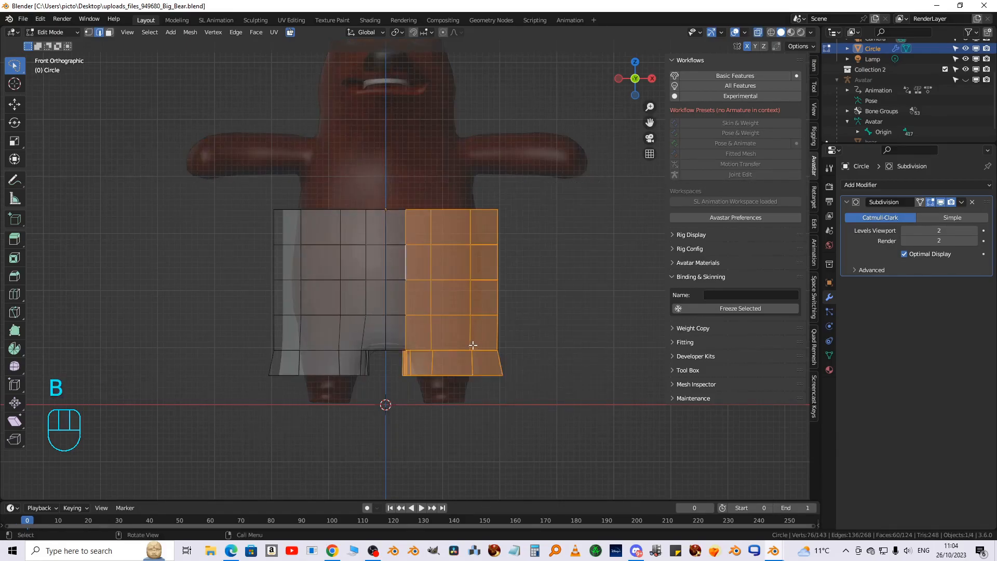
pyautogui.press('x')
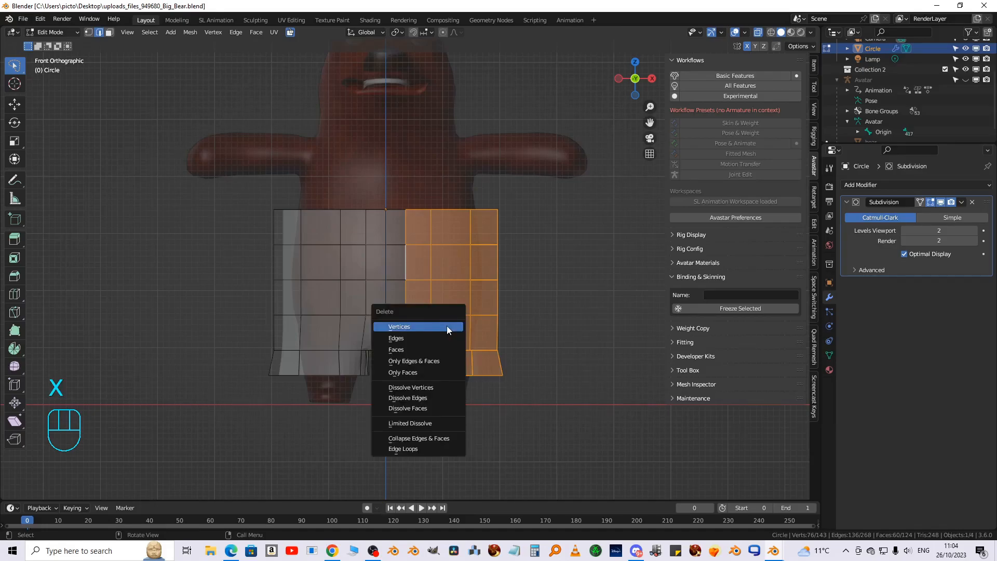
pyautogui.click(447, 327)
# Add a Mirror modifier on the X axis to the half trousers and place it above the Subdivision modifier
pyautogui.moveTo(415, 342)
pyautogui.mouseDown(button='middle')
pyautogui.moveTo(388, 309)
pyautogui.moveTo(426, 344)
pyautogui.mouseUp(button='middle')
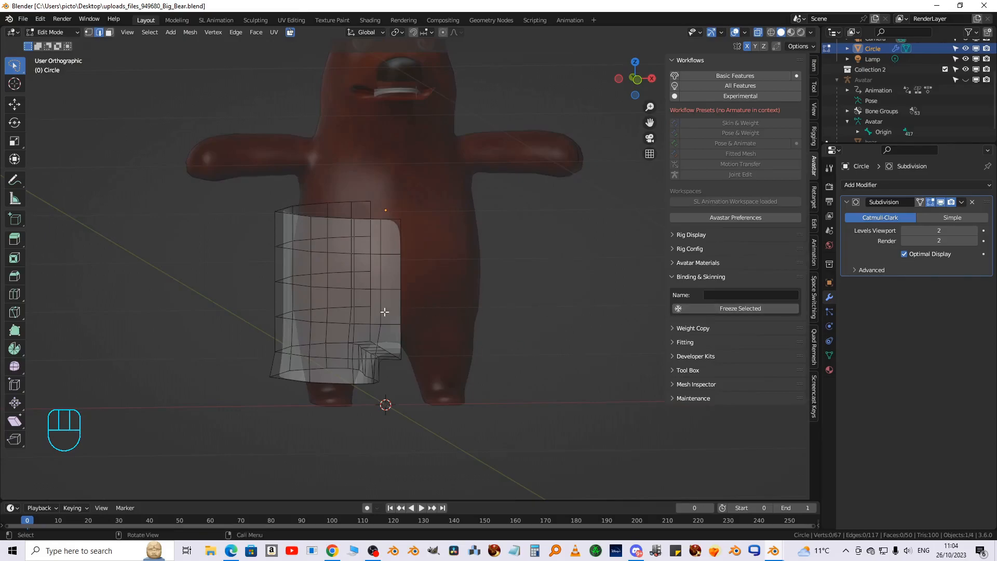
pyautogui.press('Tab')
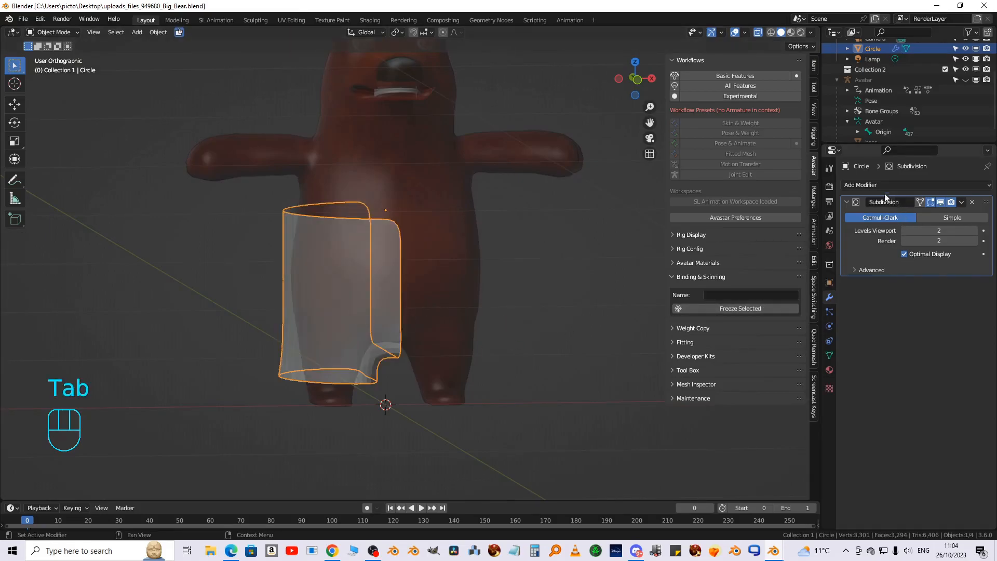
pyautogui.click(870, 185)
pyautogui.click(790, 303)
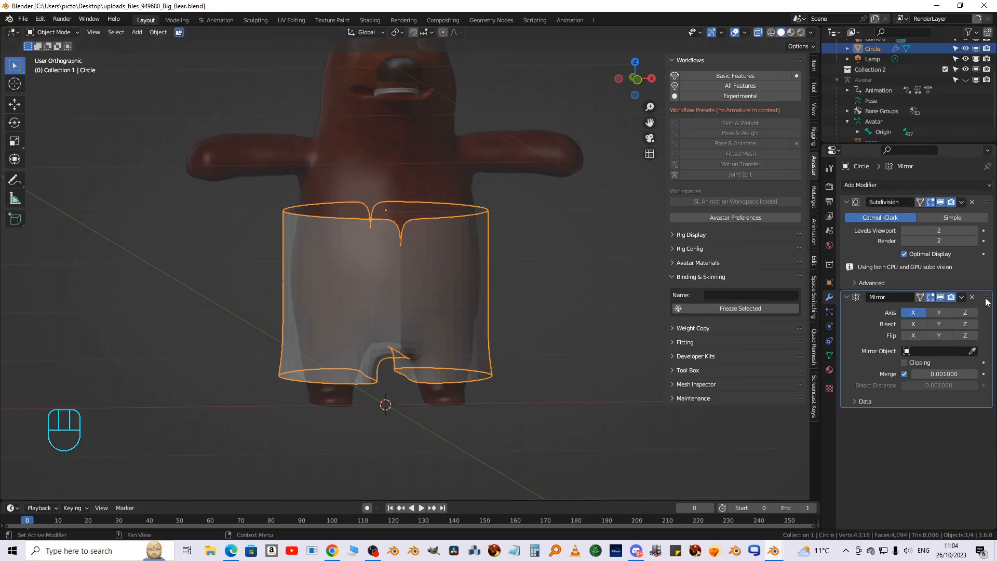
pyautogui.click(986, 301)
pyautogui.moveTo(986, 301); pyautogui.dragTo(983, 198)
# Apply the Mirror modifier and turn off X-ray display
pyautogui.moveTo(483, 368); pyautogui.dragTo(514, 370, button='middle')
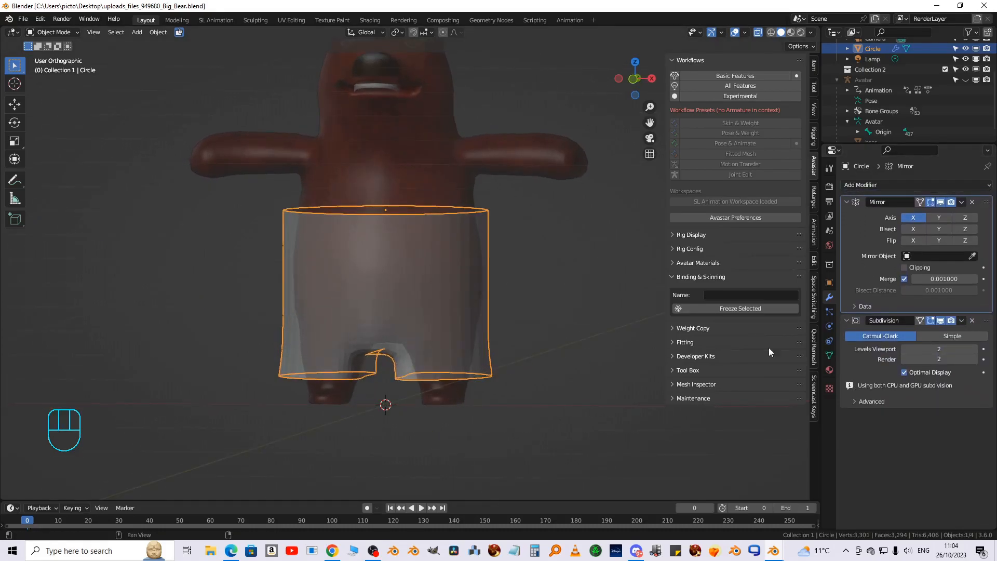
pyautogui.click(962, 202)
pyautogui.click(926, 211)
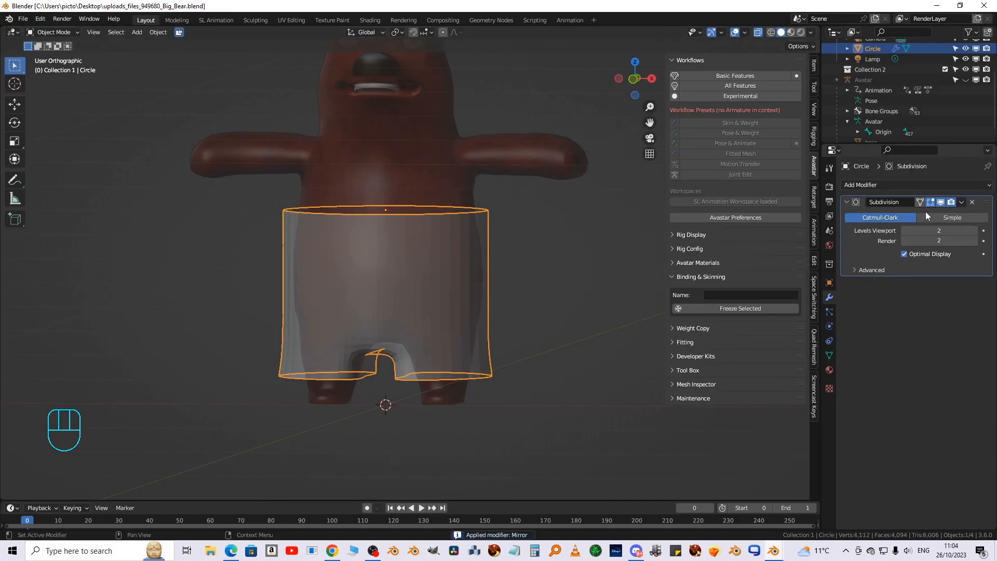
pyautogui.moveTo(465, 307); pyautogui.dragTo(470, 307, button='middle')
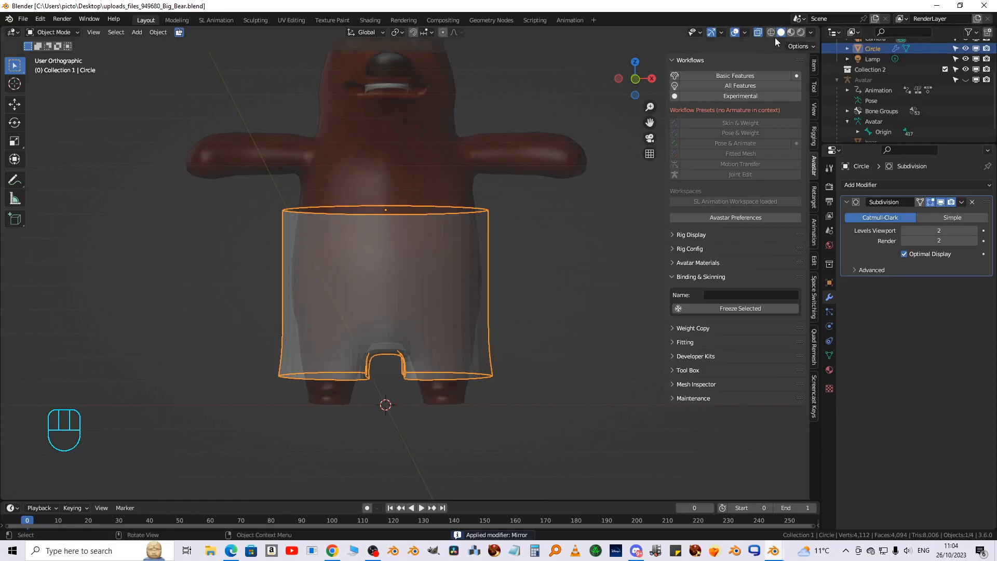
pyautogui.click(759, 32)
pyautogui.moveTo(395, 320)
pyautogui.mouseDown(button='middle')
pyautogui.moveTo(378, 339)
pyautogui.moveTo(374, 306)
pyautogui.moveTo(390, 278)
pyautogui.moveTo(383, 259)
pyautogui.moveTo(378, 311)
pyautogui.mouseUp(button='middle')
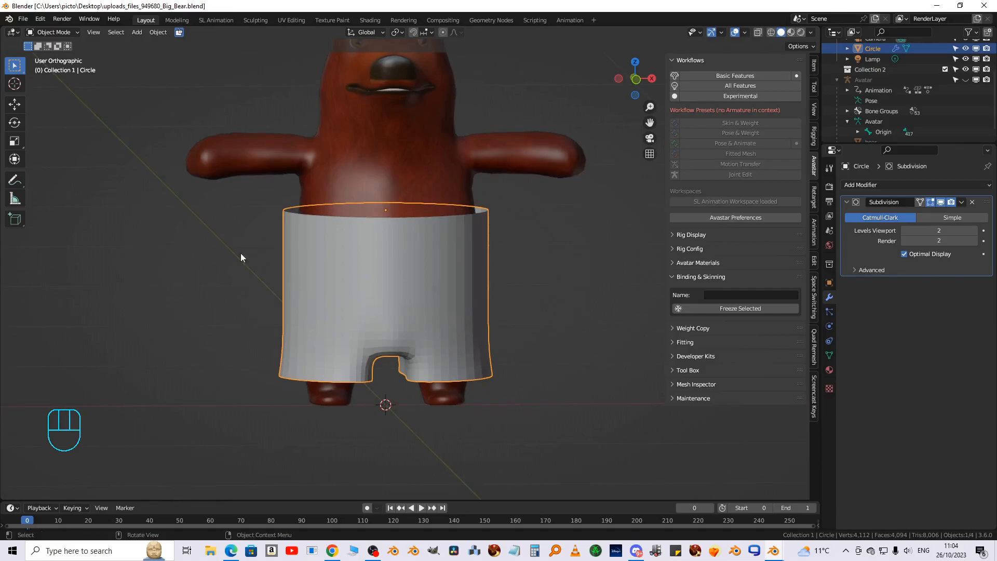
# Switch the trousers to Sculpt Mode, smooth their shape, and inflate the front around the waist to clear the bear's body
pyautogui.click(45, 33)
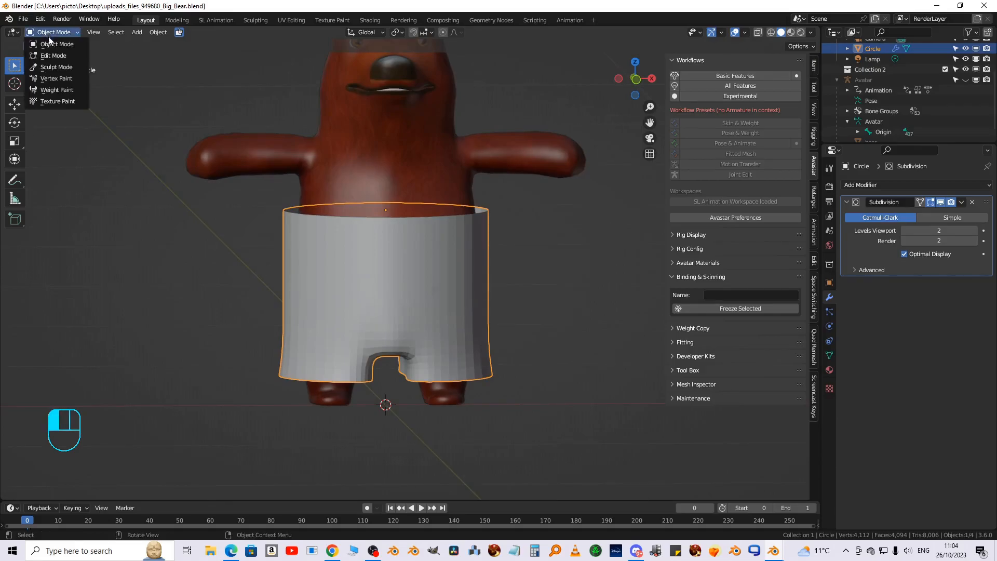
pyautogui.click(54, 67)
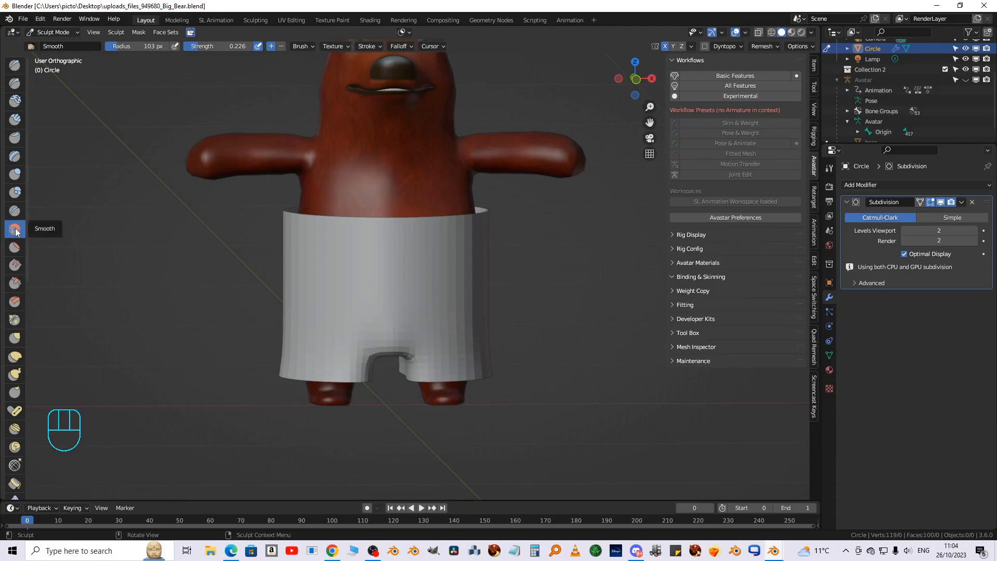
pyautogui.moveTo(381, 270)
pyautogui.mouseDown(button='middle')
pyautogui.moveTo(338, 285)
pyautogui.moveTo(354, 298)
pyautogui.moveTo(374, 295)
pyautogui.mouseUp(button='middle')
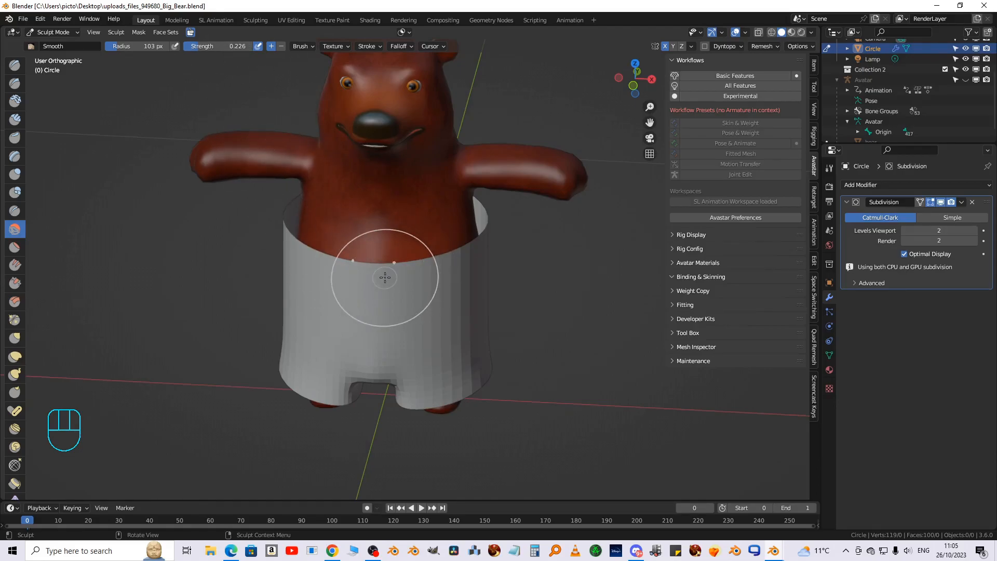
pyautogui.moveTo(385, 277)
pyautogui.mouseDown(button='middle')
pyautogui.moveTo(584, 279)
pyautogui.moveTo(556, 378)
pyautogui.moveTo(456, 340)
pyautogui.mouseUp(button='middle')
pyautogui.click(15, 174)
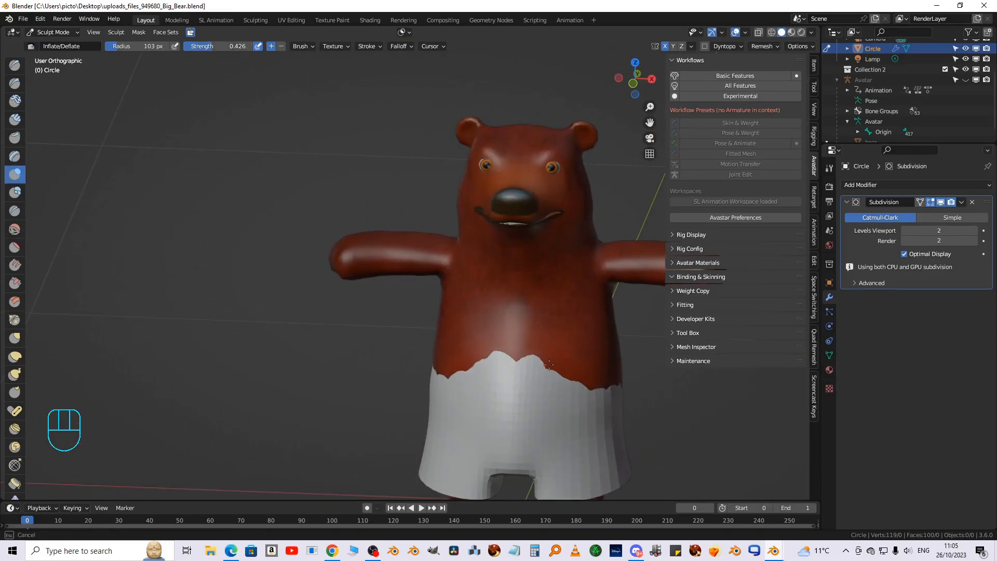
pyautogui.moveTo(510, 401); pyautogui.dragTo(490, 376, button='middle')
pyautogui.moveTo(581, 390); pyautogui.dragTo(597, 343)
# Smooth the trousers around the sides, legs and back with the Smooth brush
pyautogui.moveTo(520, 354)
pyautogui.mouseDown(button='middle')
pyautogui.moveTo(585, 359)
pyautogui.moveTo(353, 366)
pyautogui.mouseUp(button='middle')
pyautogui.scroll(-3, 543, 363)
pyautogui.scroll(4, 409, 386)
pyautogui.moveTo(409, 386); pyautogui.dragTo(581, 379, button='middle')
pyautogui.keyDown('shift'); pyautogui.moveTo(493, 442); pyautogui.dragTo(463, 249, button='middle'); pyautogui.keyUp('shift')
pyautogui.moveTo(462, 327); pyautogui.dragTo(451, 276, button='middle')
pyautogui.keyDown('shift'); pyautogui.moveTo(451, 277); pyautogui.dragTo(459, 258); pyautogui.keyUp('shift')
pyautogui.moveTo(459, 258)
pyautogui.mouseDown(button='middle')
pyautogui.moveTo(575, 333)
pyautogui.moveTo(423, 241)
pyautogui.mouseUp(button='middle')
pyautogui.rightClick(423, 240)
pyautogui.keyDown('shift'); pyautogui.moveTo(485, 200); pyautogui.dragTo(472, 232); pyautogui.keyUp('shift')
pyautogui.moveTo(471, 207); pyautogui.dragTo(430, 418, button='middle')
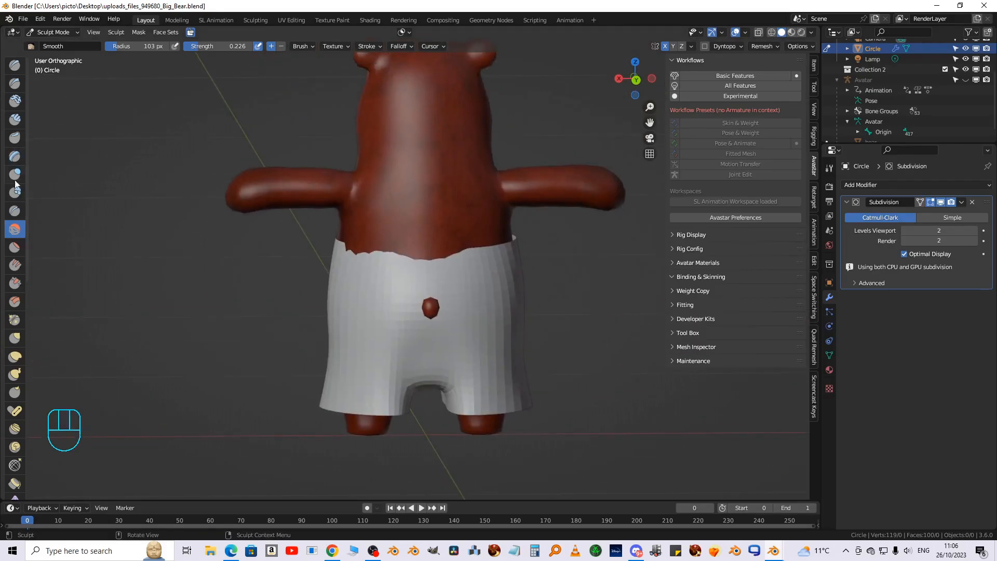
# Inflate the back of the waist where the body pokes through, and smooth the back and crotch
pyautogui.click(15, 174)
pyautogui.moveTo(353, 254); pyautogui.dragTo(366, 252)
pyautogui.moveTo(366, 251); pyautogui.dragTo(361, 195, button='middle')
pyautogui.click(15, 229)
pyautogui.moveTo(395, 270)
pyautogui.mouseDown(button='middle')
pyautogui.moveTo(545, 278)
pyautogui.moveTo(491, 332)
pyautogui.mouseUp(button='middle')
pyautogui.moveTo(491, 332)
pyautogui.mouseDown()
pyautogui.moveTo(461, 341)
pyautogui.moveTo(470, 343)
pyautogui.mouseUp()
pyautogui.moveTo(470, 342)
pyautogui.mouseDown(button='middle')
pyautogui.moveTo(489, 244)
pyautogui.moveTo(720, 288)
pyautogui.moveTo(394, 241)
pyautogui.mouseUp(button='middle')
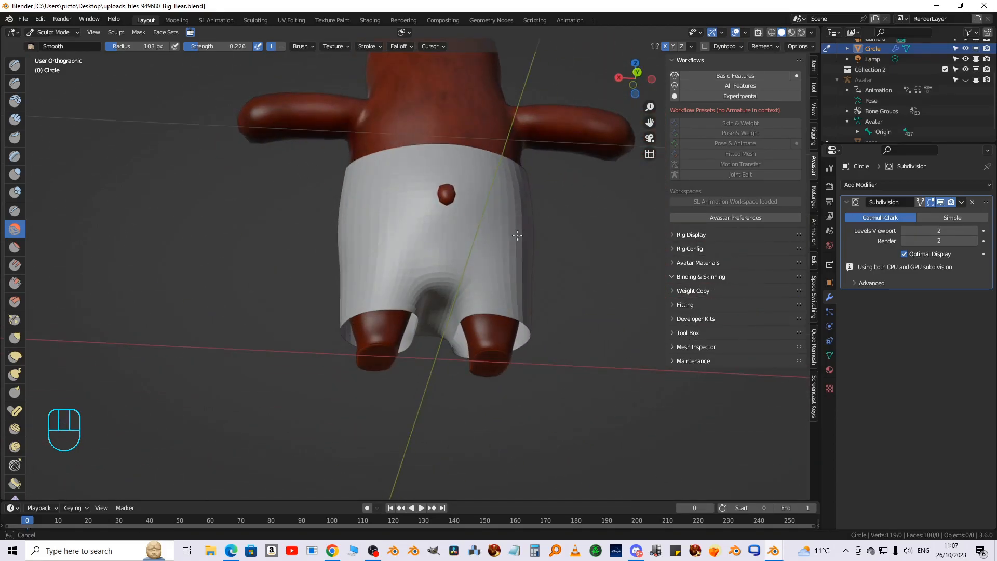
# Undo the last two strokes and inflate the side of the trousers where the body pokes through
pyautogui.moveTo(518, 235); pyautogui.dragTo(467, 266, button='middle')
pyautogui.moveTo(444, 313); pyautogui.dragTo(598, 377, button='middle')
pyautogui.keyDown('shift'); pyautogui.moveTo(606, 277); pyautogui.dragTo(345, 275, button='middle'); pyautogui.keyUp('shift')
pyautogui.scroll(-4, 403, 260)
pyautogui.moveTo(489, 213); pyautogui.dragTo(462, 204, button='middle')
pyautogui.scroll(2, 465, 203)
pyautogui.moveTo(465, 204); pyautogui.dragTo(478, 189)
pyautogui.hotkey('ctrl', 'z')
pyautogui.hotkey('ctrl', 'z')
pyautogui.click(14, 174)
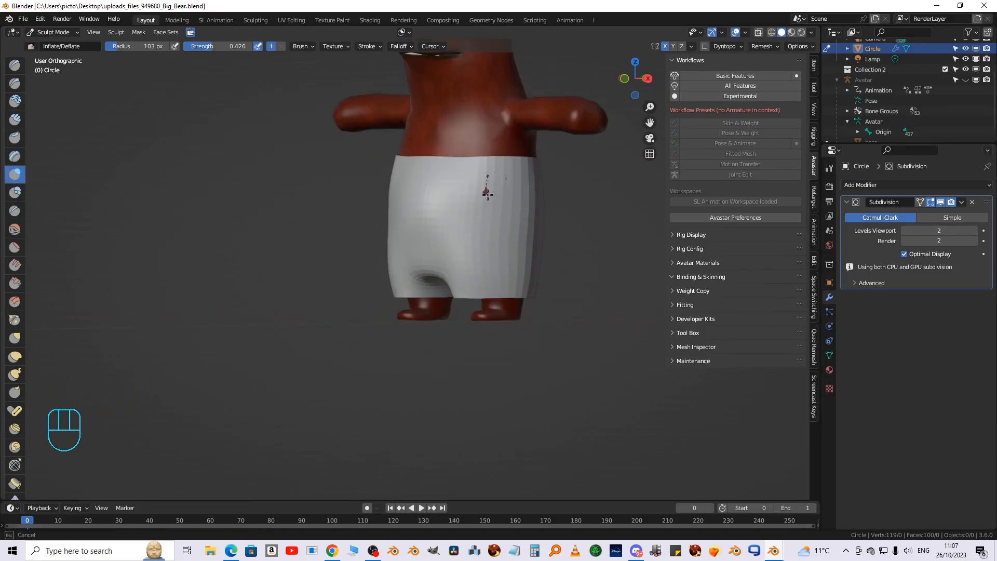
pyautogui.moveTo(385, 214); pyautogui.dragTo(380, 263, button='middle')
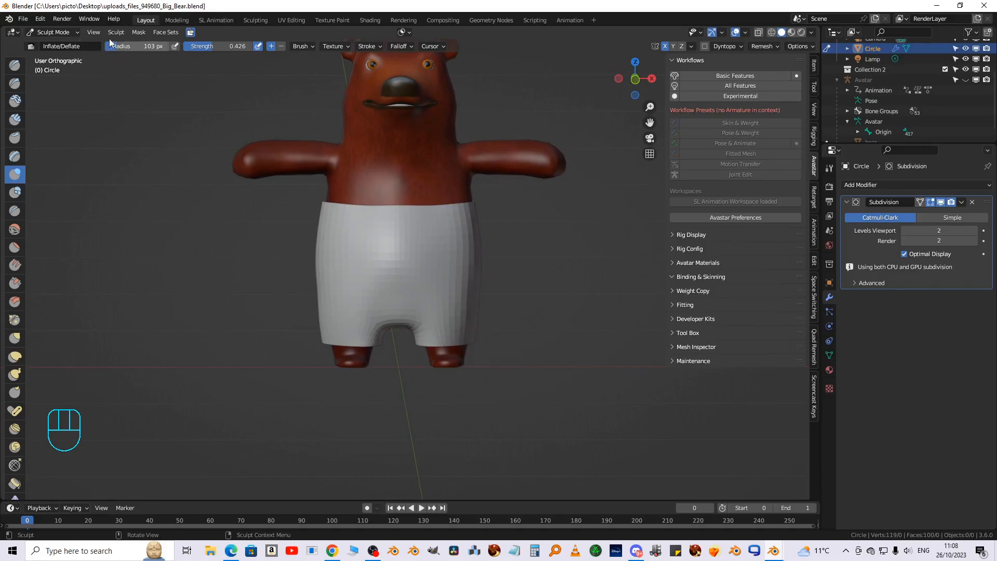
# Switch the trousers to Edit Mode with vertex selection and turn on proportional editing
pyautogui.click(57, 33)
pyautogui.click(54, 55)
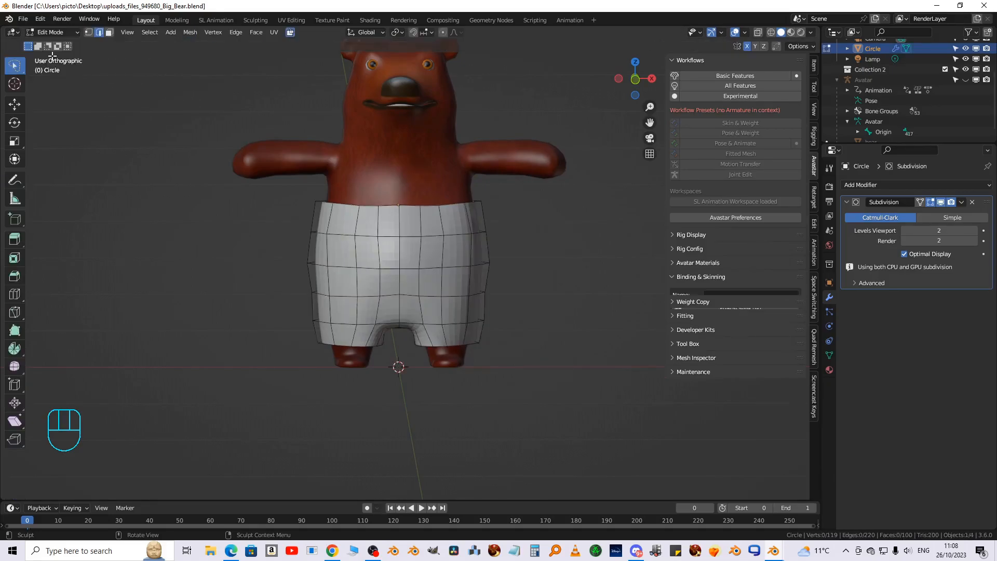
pyautogui.moveTo(244, 250); pyautogui.dragTo(245, 152, button='middle')
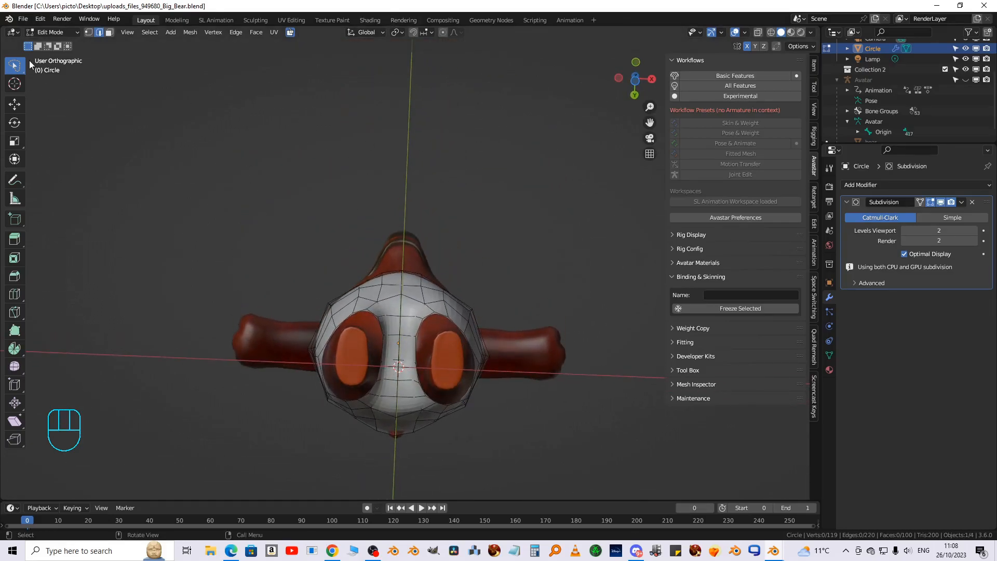
pyautogui.click(88, 32)
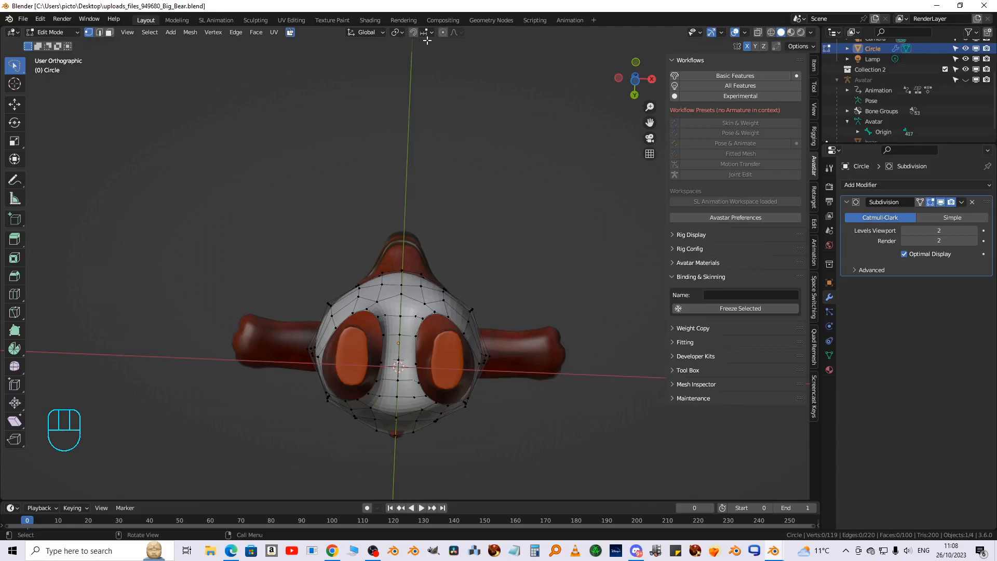
pyautogui.click(443, 32)
# From the bottom view, move a leg-opening vertex outward about 0.018 with a proportional size of about 0.12
pyautogui.press('ctrl')
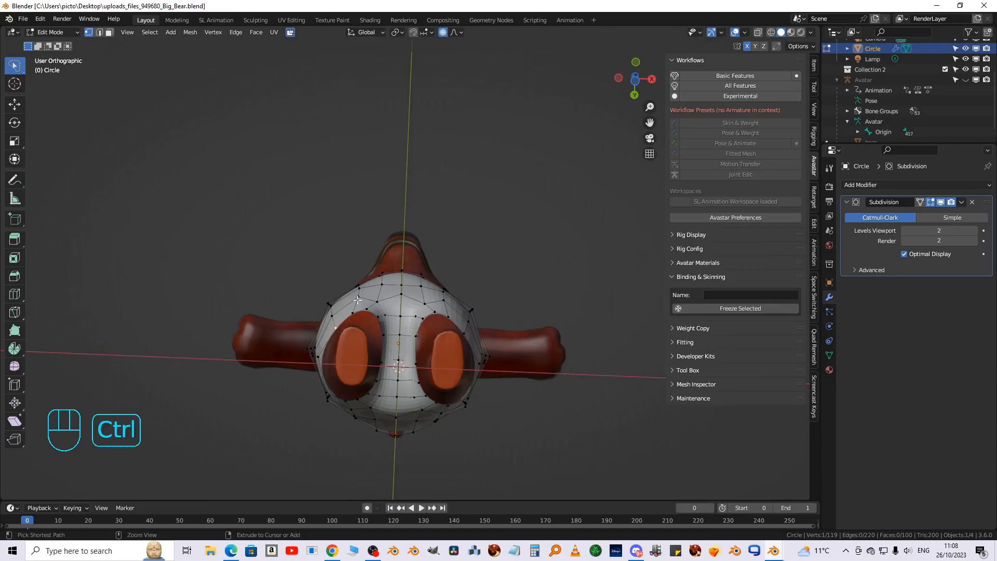
pyautogui.press('ctrl+KP_7')
pyautogui.keyDown('shift'); pyautogui.moveTo(354, 268); pyautogui.dragTo(388, 225, button='middle'); pyautogui.keyUp('shift')
pyautogui.scroll(2, 343, 231)
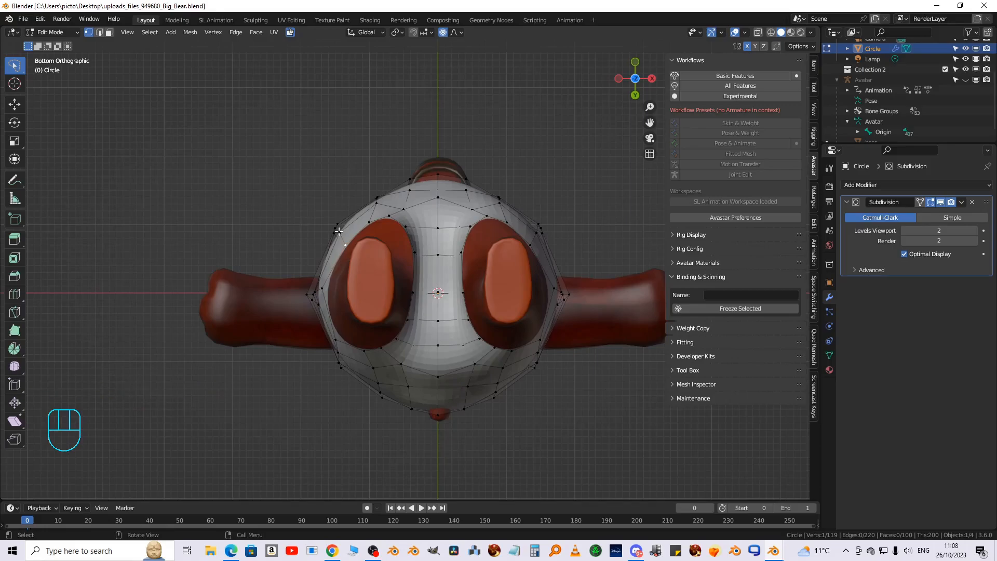
pyautogui.press('g')
pyautogui.scroll(4, 338, 230)
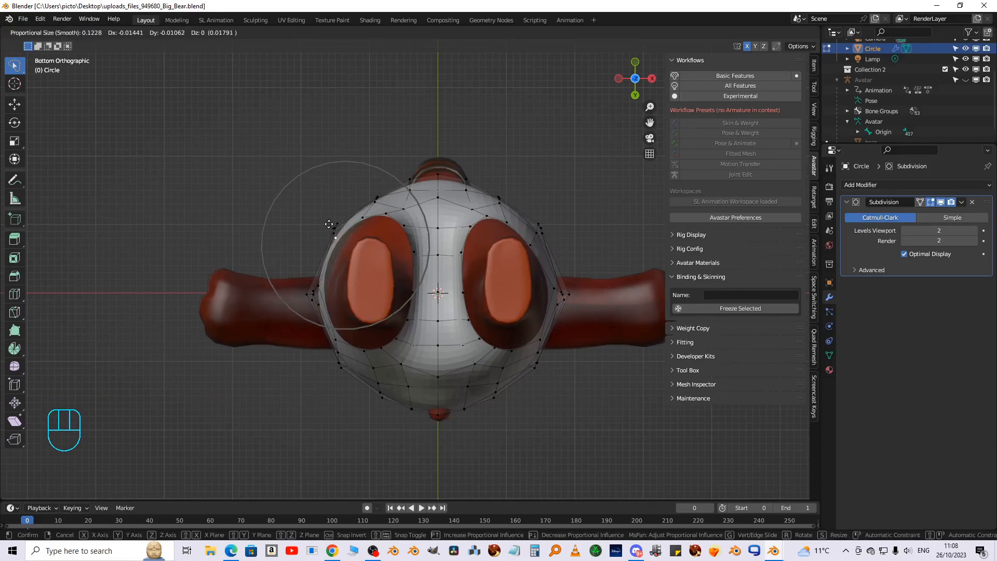
pyautogui.click(329, 224)
pyautogui.scroll(3, 415, 291)
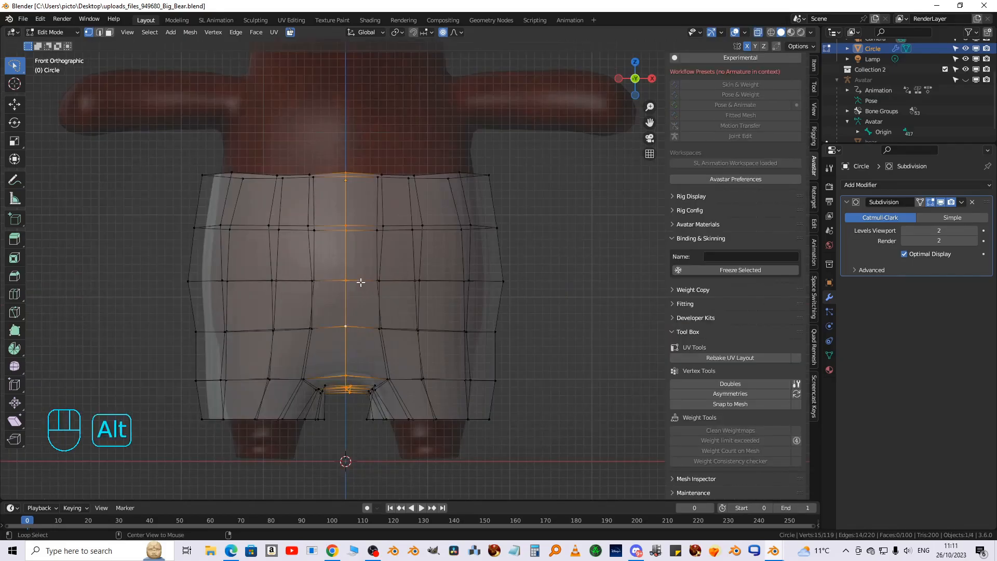
# Turn off proportional editing and flatten the selected centre loop by scaling it to 0 along X
pyautogui.click(443, 32)
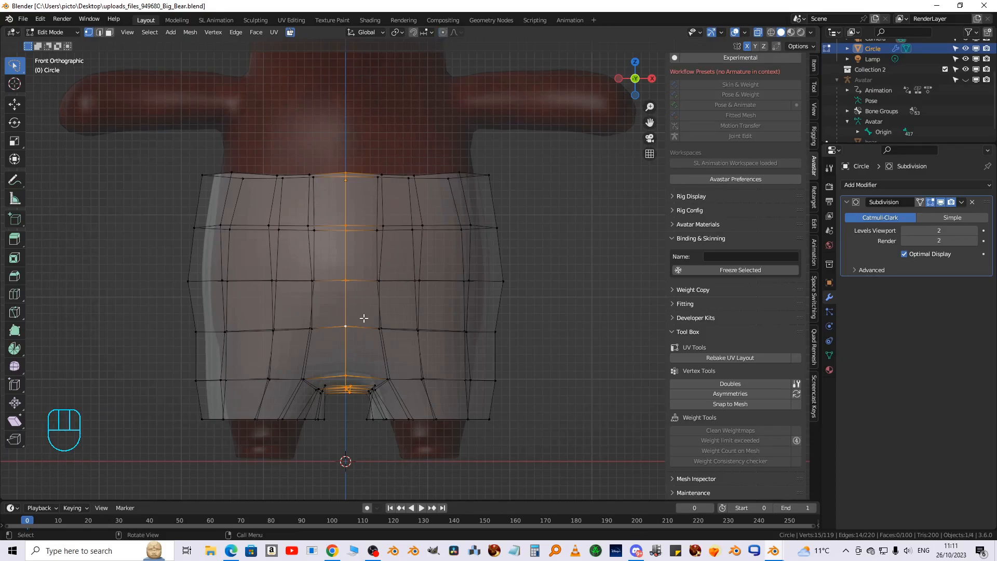
pyautogui.press('s')
pyautogui.press('x')
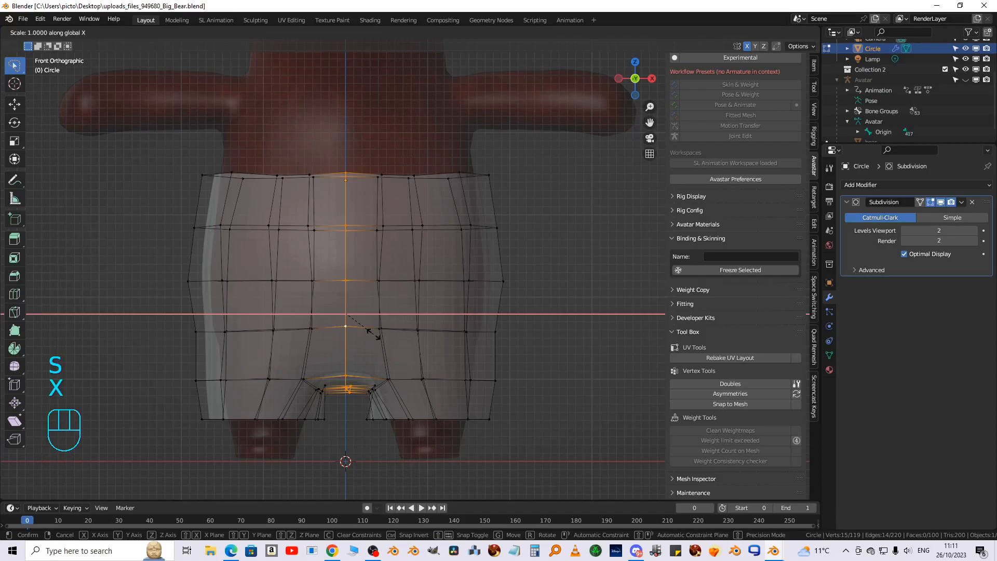
pyautogui.press('KP_0')
pyautogui.click(374, 334)
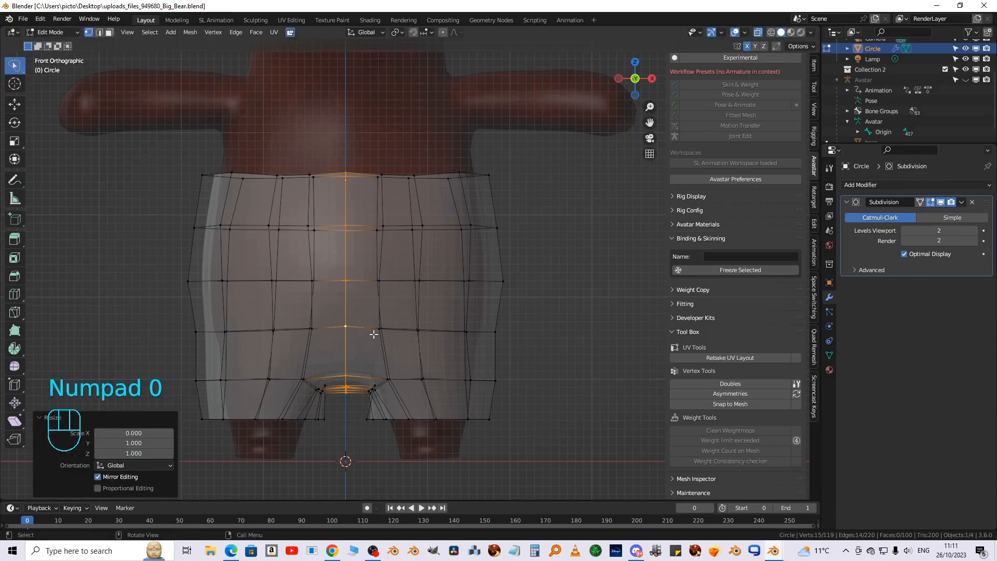
# Select an inner-leg vertex beside the crotch and lower it about 0.007 along Z in the front view
pyautogui.keyDown('shift'); pyautogui.moveTo(373, 333); pyautogui.dragTo(410, 249, button='middle'); pyautogui.keyUp('shift')
pyautogui.scroll(6, 429, 359)
pyautogui.moveTo(430, 363)
pyautogui.mouseDown(button='middle')
pyautogui.moveTo(419, 356)
pyautogui.moveTo(446, 350)
pyautogui.moveTo(408, 367)
pyautogui.moveTo(419, 370)
pyautogui.moveTo(417, 359)
pyautogui.moveTo(422, 369)
pyautogui.mouseUp(button='middle')
pyautogui.click(284, 366)
pyautogui.scroll(-5, 321, 379)
pyautogui.moveTo(323, 380); pyautogui.dragTo(314, 372, button='middle')
pyautogui.press('KP_1')
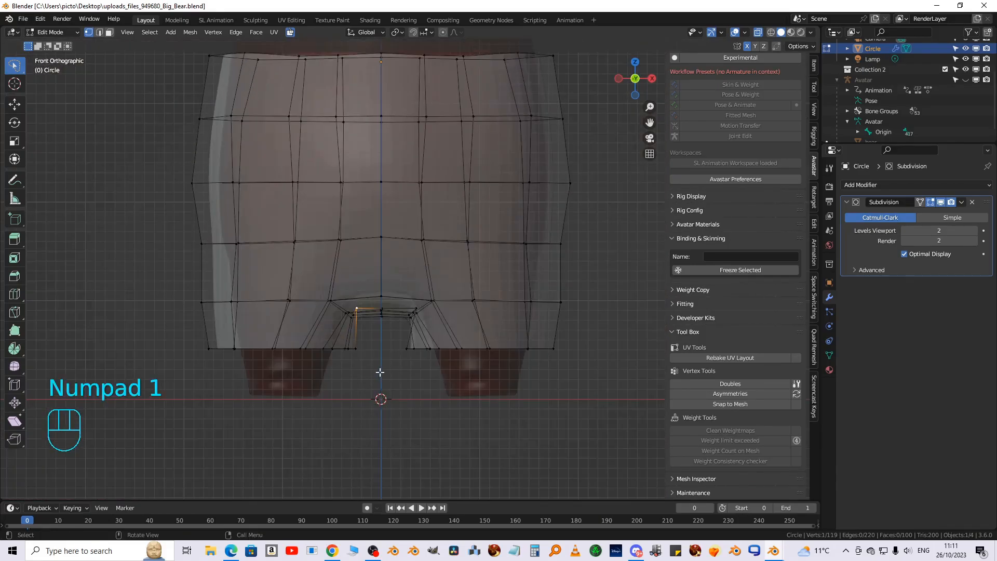
pyautogui.press('g')
pyautogui.press('z')
pyautogui.click(379, 370)
# Select the +X half of the trousers, leaving out the centre line, and delete its vertices
pyautogui.scroll(-1, 391, 364)
pyautogui.scroll(-4, 403, 358)
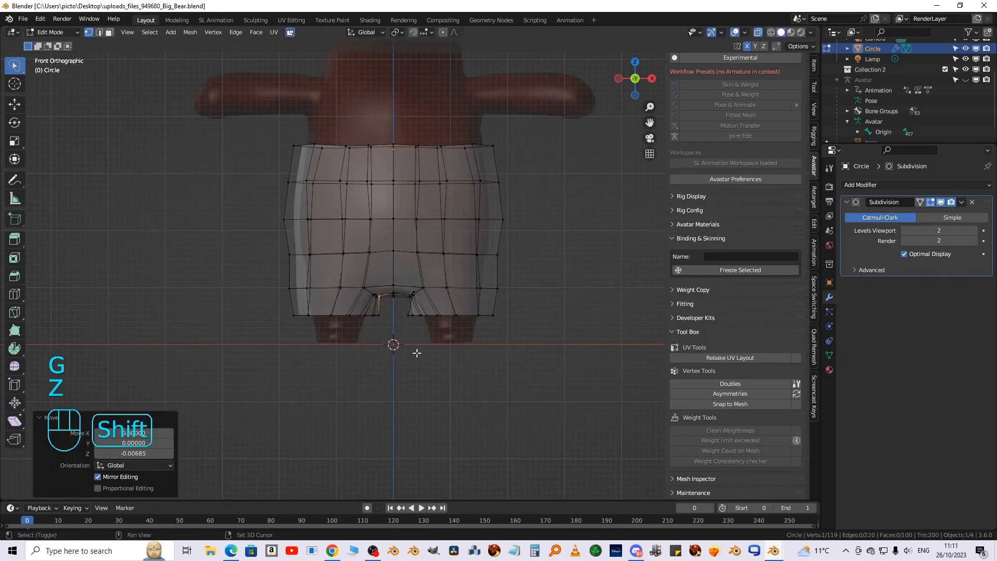
pyautogui.scroll(7, 397, 392)
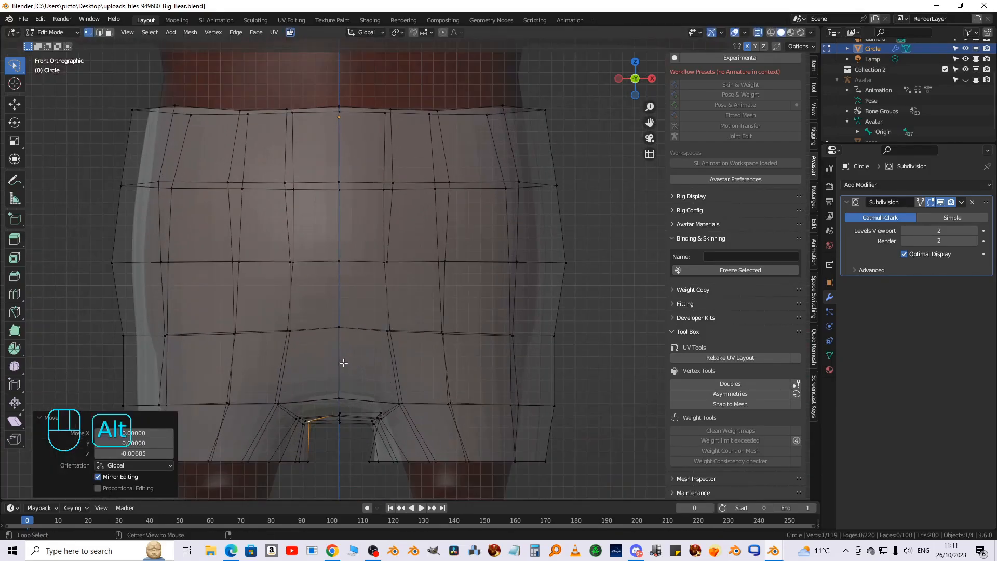
pyautogui.press('KP_1')
pyautogui.moveTo(388, 151)
pyautogui.keyDown('ctrl'); pyautogui.mouseDown(button='right')
pyautogui.moveTo(490, 151)
pyautogui.moveTo(557, 368)
pyautogui.moveTo(403, 431)
pyautogui.moveTo(377, 410)
pyautogui.moveTo(405, 388)
pyautogui.mouseUp(button='right'); pyautogui.keyUp('ctrl')
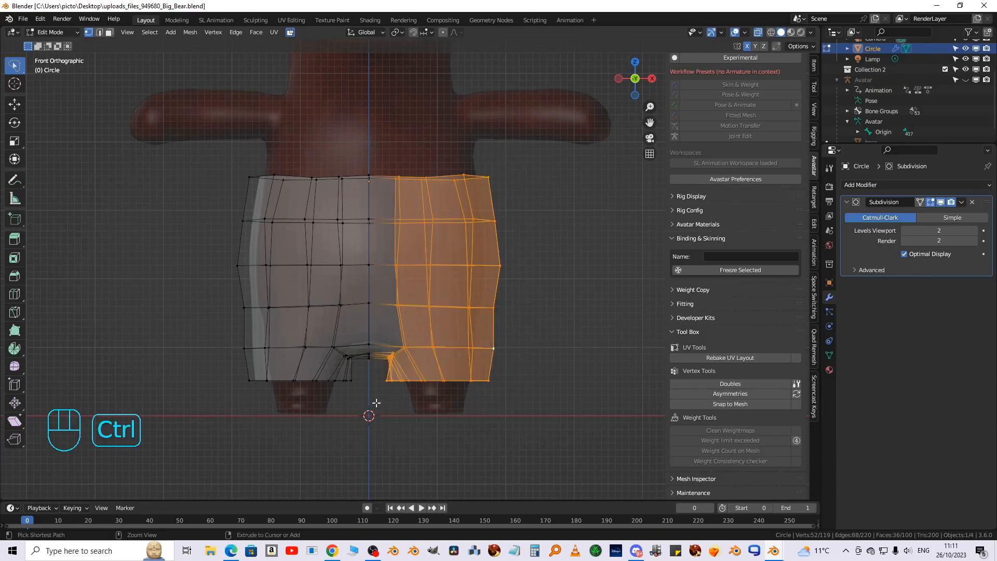
pyautogui.press('x')
pyautogui.click(464, 312)
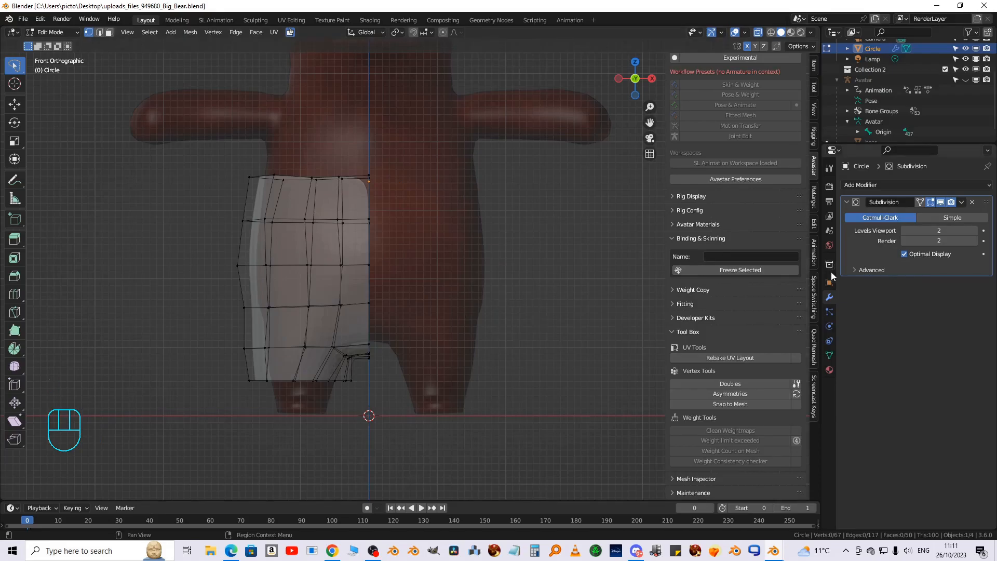
# Add an X-axis Mirror modifier, place it above Subdivision, and apply it in Object Mode
pyautogui.click(829, 299)
pyautogui.click(865, 185)
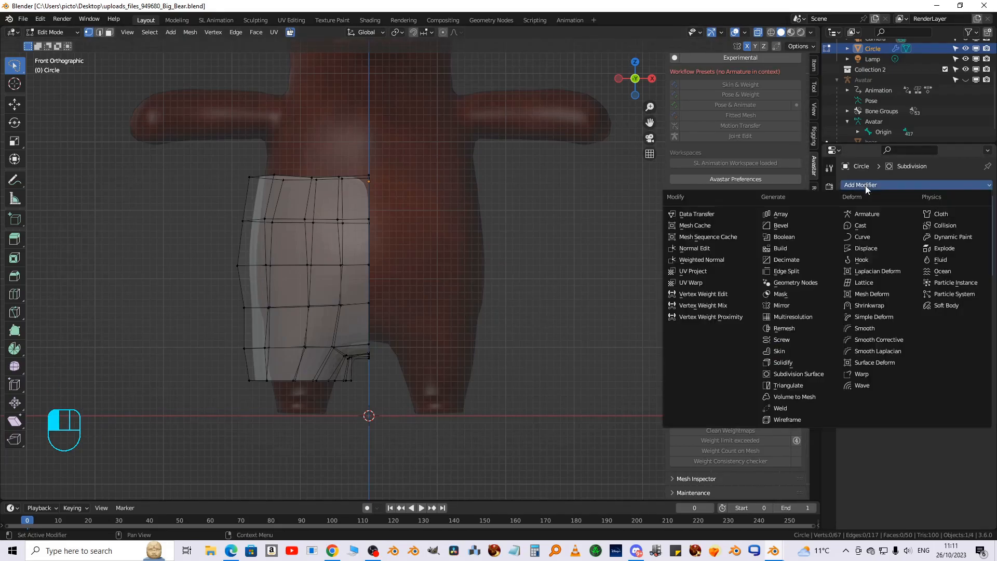
pyautogui.click(797, 304)
pyautogui.moveTo(990, 304); pyautogui.dragTo(986, 203)
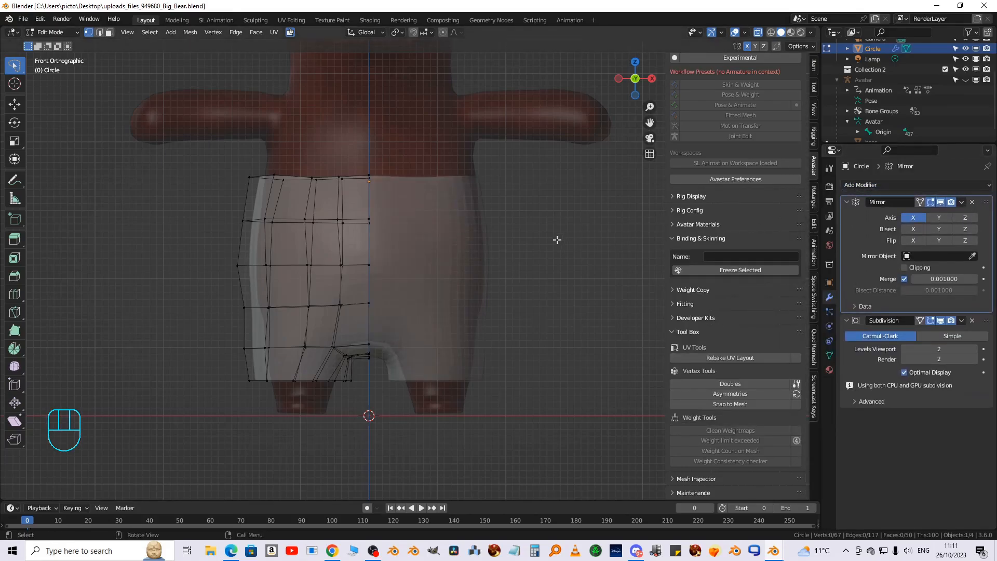
pyautogui.press('Tab')
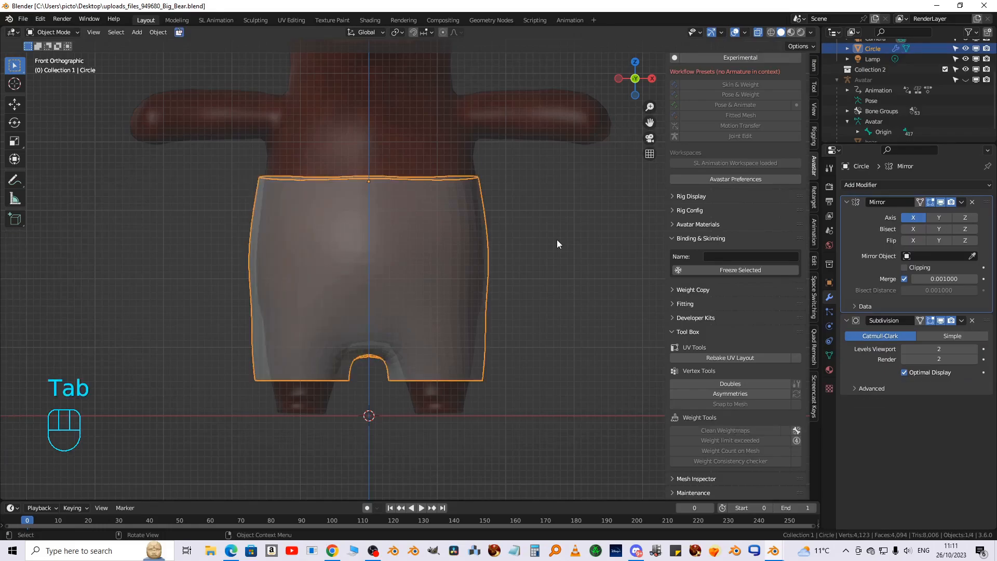
pyautogui.click(960, 202)
pyautogui.click(917, 214)
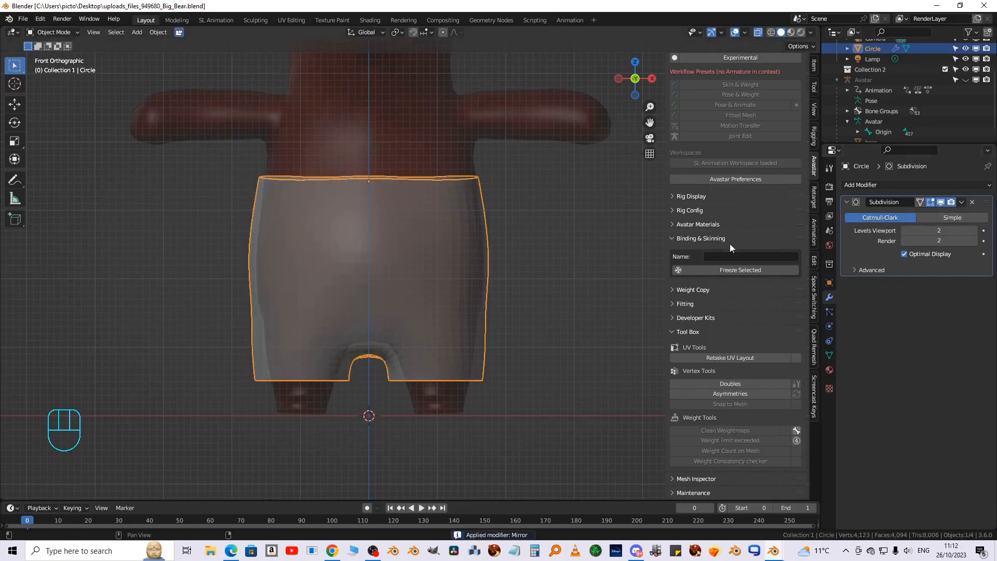
# Check the mirrored mesh in Edit Mode, return to Object Mode, and apply the Subdivision modifier
pyautogui.press('Tab')
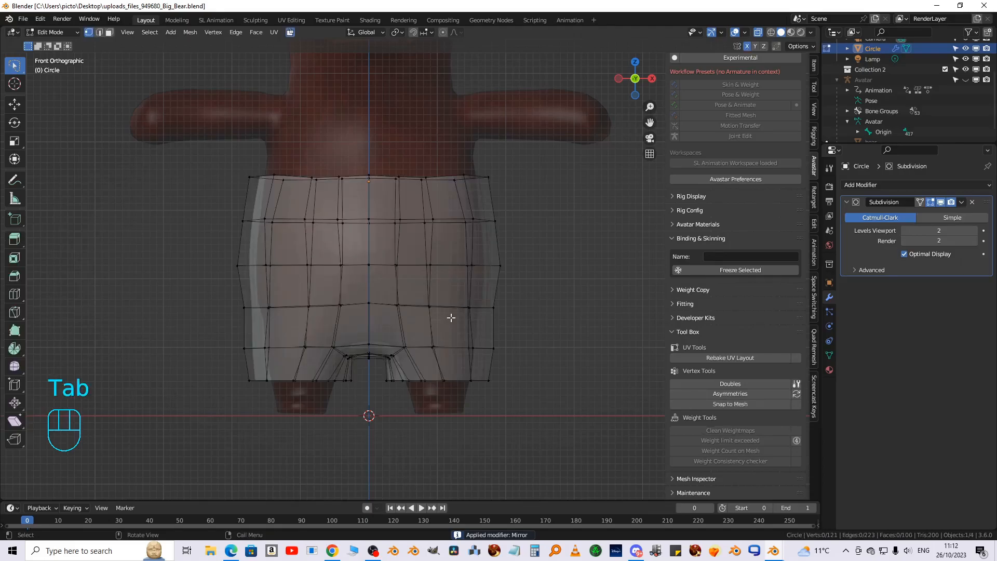
pyautogui.moveTo(517, 308); pyautogui.dragTo(529, 330, button='middle')
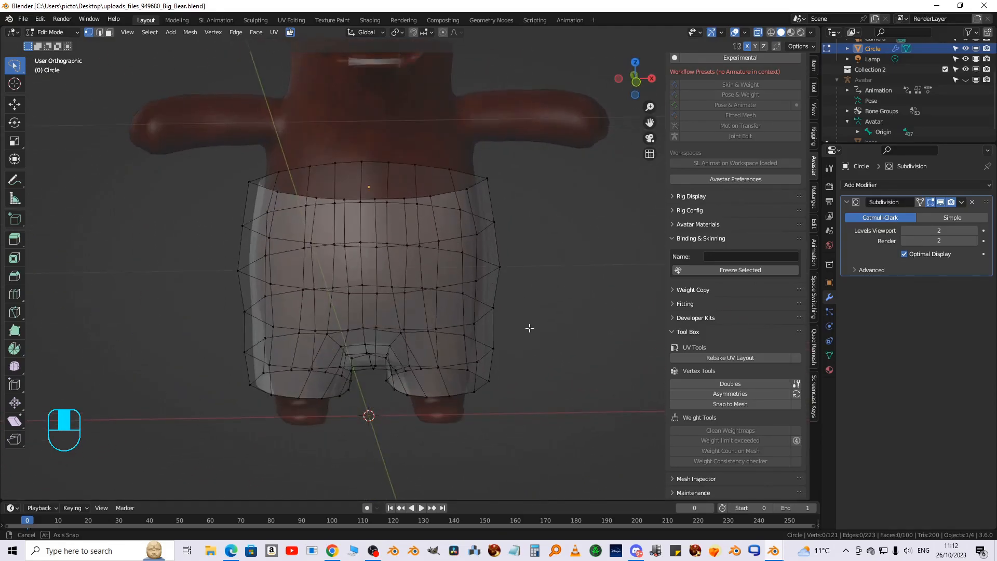
pyautogui.press('KP_1')
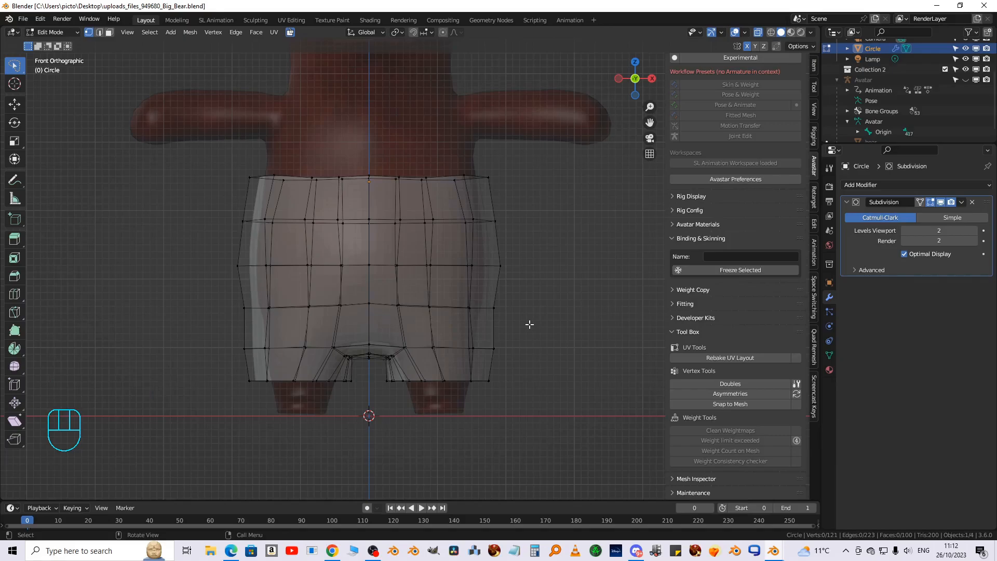
pyautogui.press('Tab')
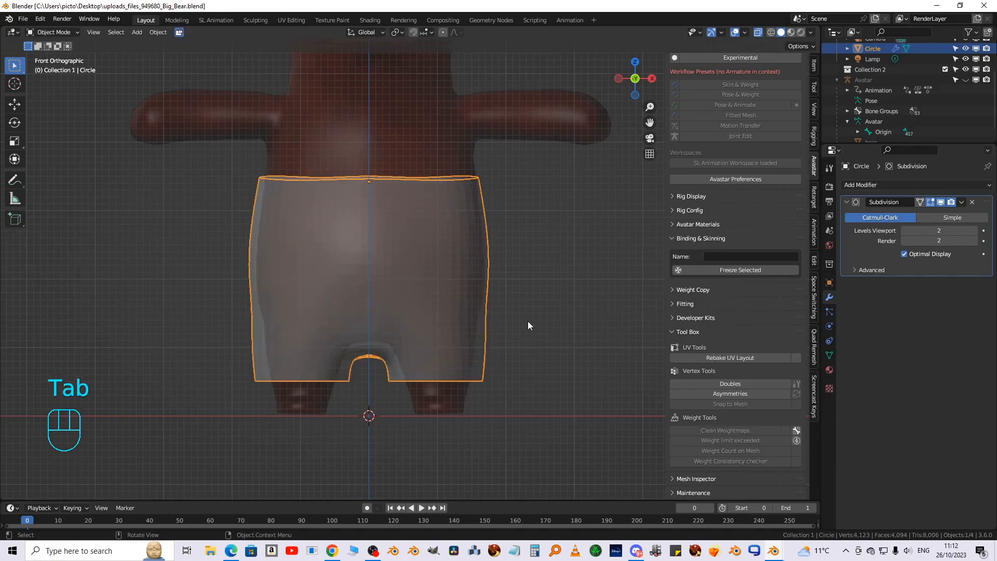
pyautogui.click(961, 203)
pyautogui.click(925, 213)
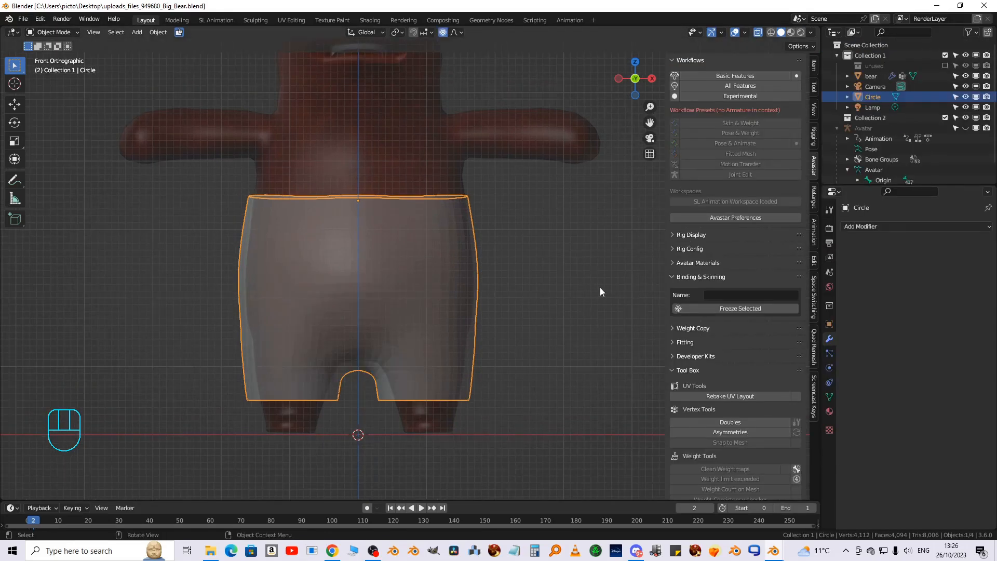
# Turn off X-ray display and shade the trousers smooth
pyautogui.click(758, 33)
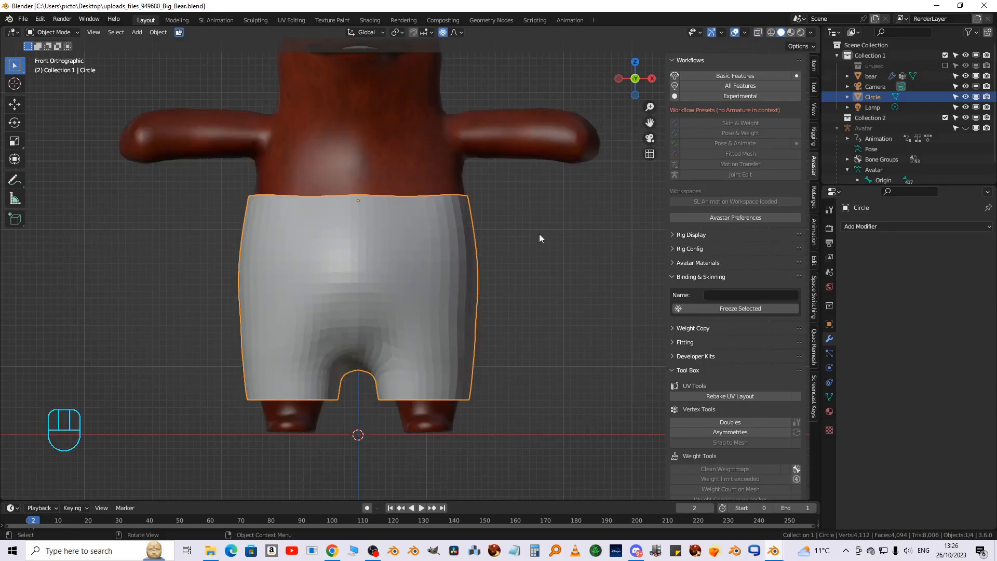
pyautogui.rightClick(459, 295)
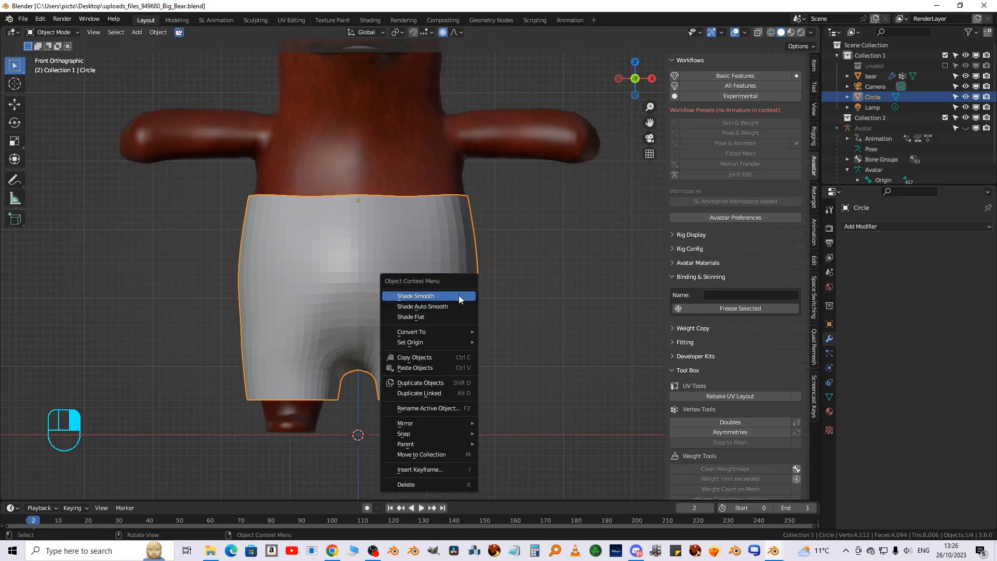
pyautogui.click(459, 295)
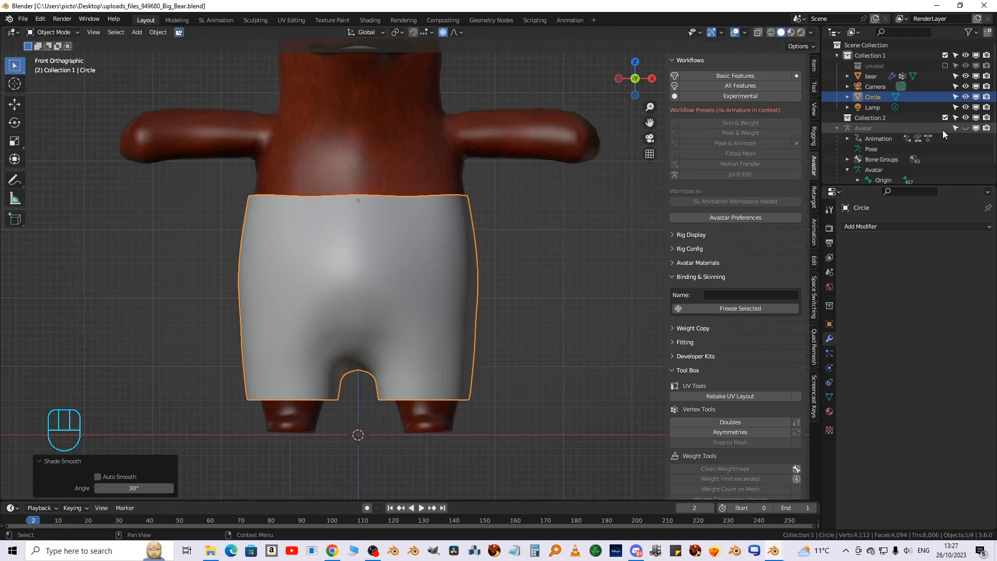
# Unhide the Avatar armature and apply all transforms to the trousers
pyautogui.click(966, 128)
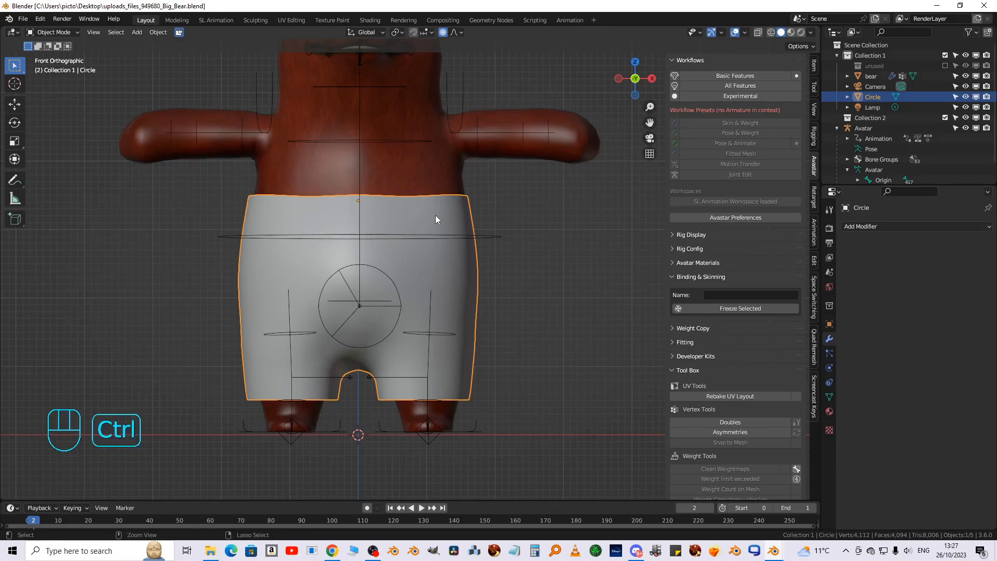
pyautogui.hotkey('ctrl', 'a')
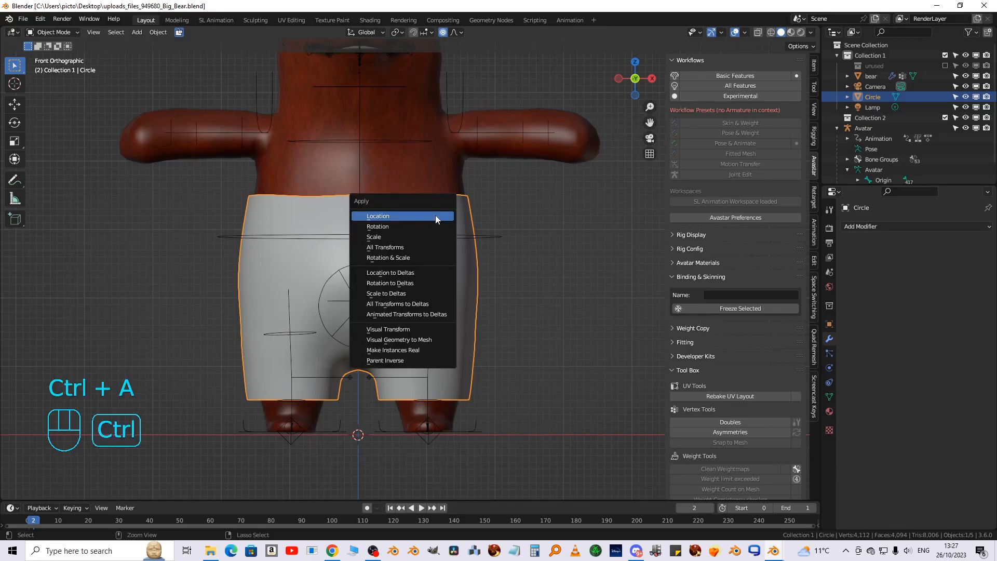
pyautogui.click(408, 247)
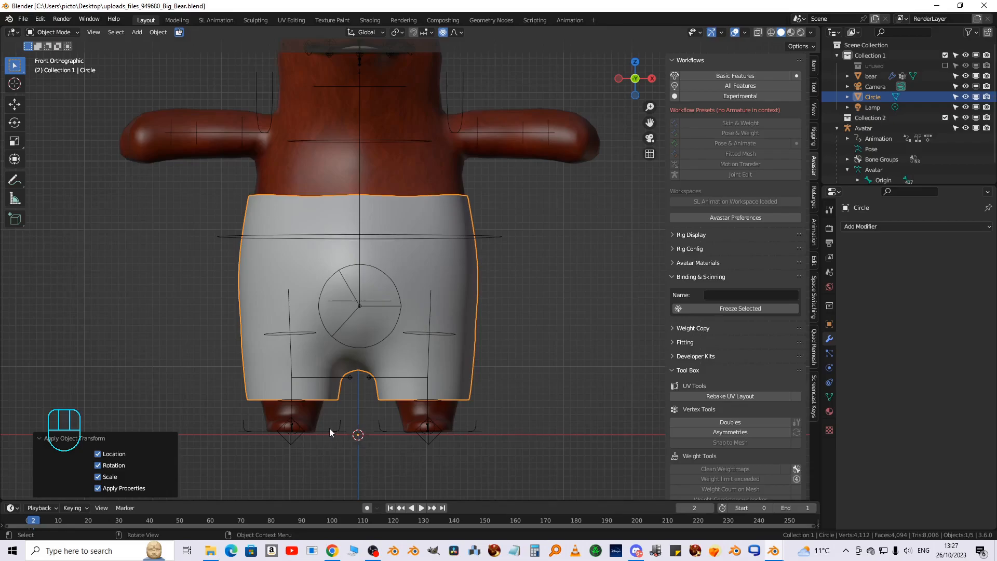
# Add the Avatar armature to the selection and bind the trousers to it using Copy from Meshes with the bear as source
pyautogui.keyDown('shift'); pyautogui.click(494, 237); pyautogui.keyUp('shift')
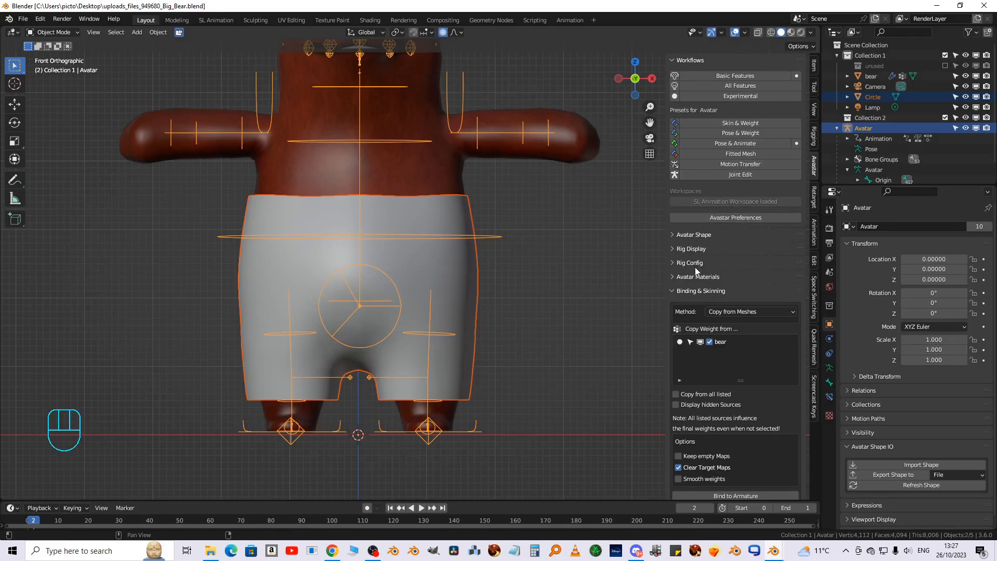
pyautogui.scroll(-2, 695, 273)
pyautogui.scroll(-4, 695, 270)
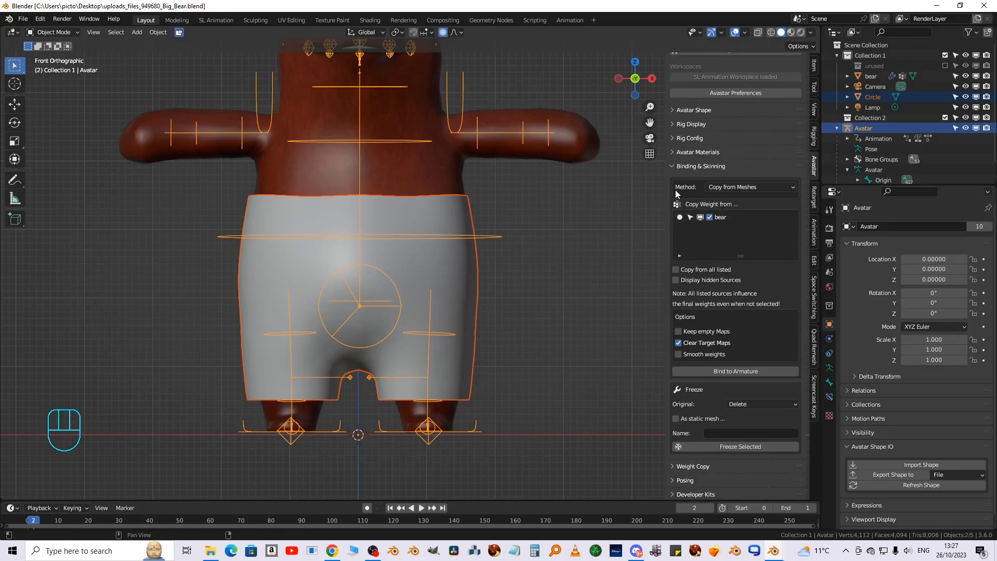
pyautogui.click(790, 189)
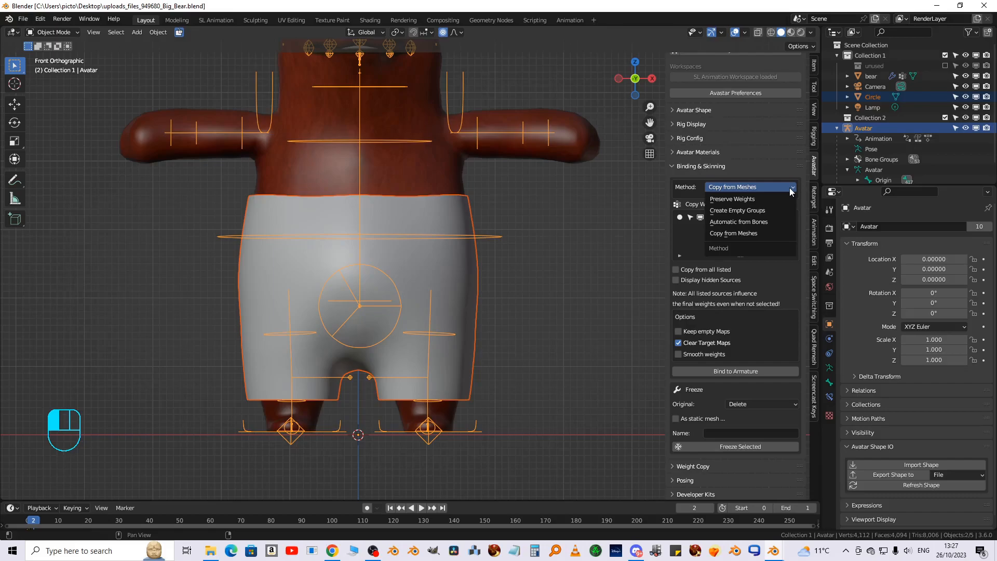
pyautogui.click(789, 188)
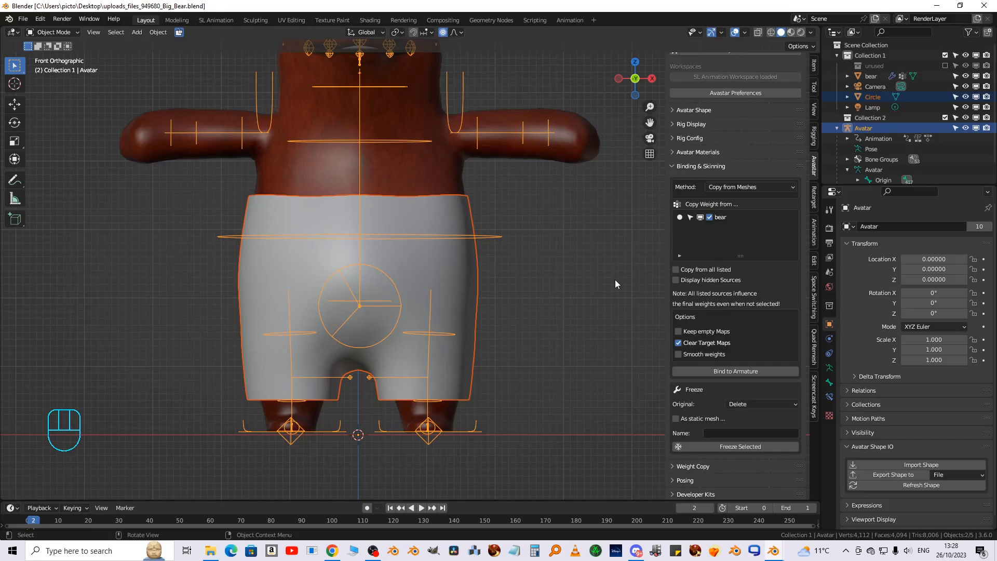
pyautogui.click(724, 372)
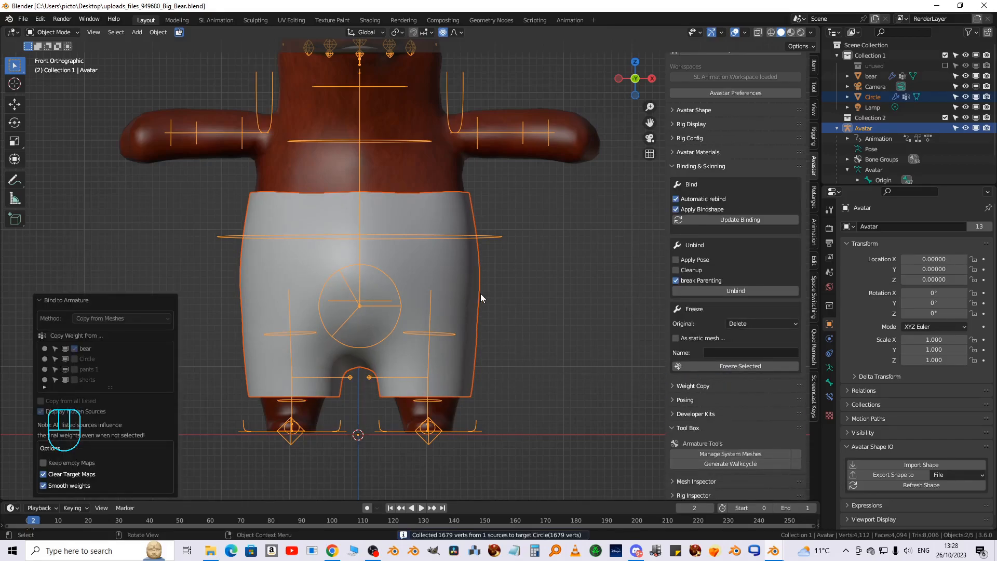
# Put the Avatar armature into Pose Mode and select its left hip bone
pyautogui.click(487, 239)
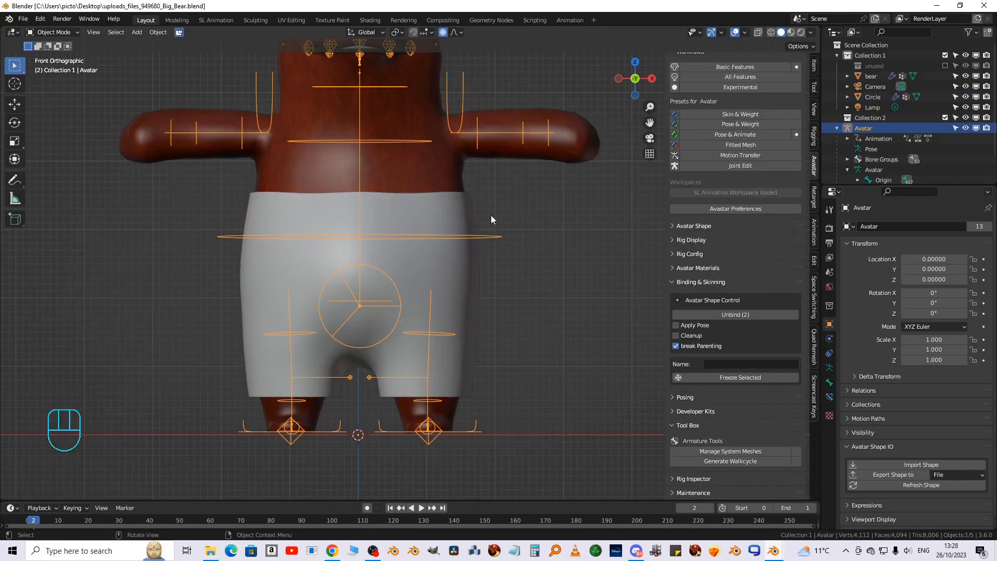
pyautogui.click(58, 33)
pyautogui.click(62, 67)
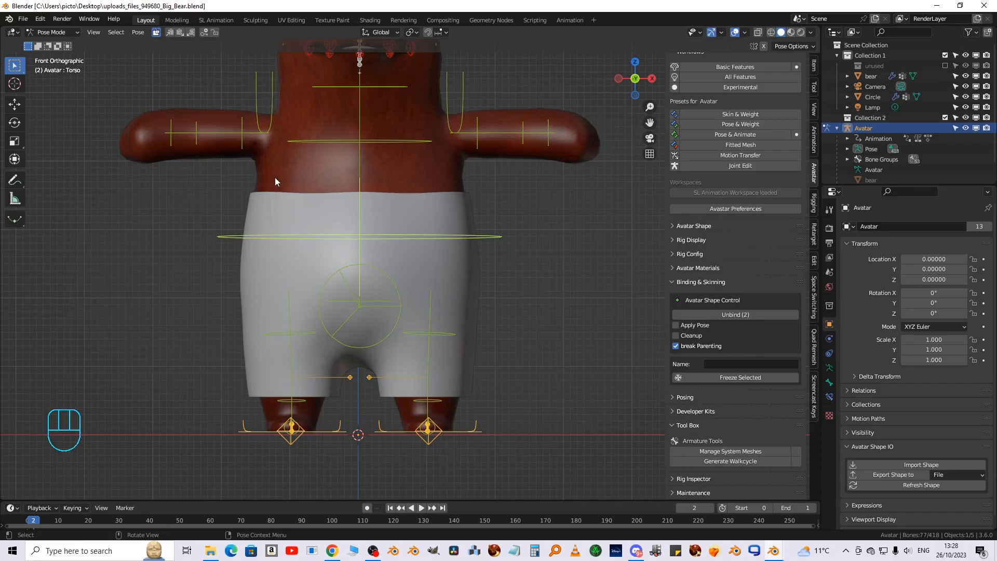
pyautogui.click(446, 335)
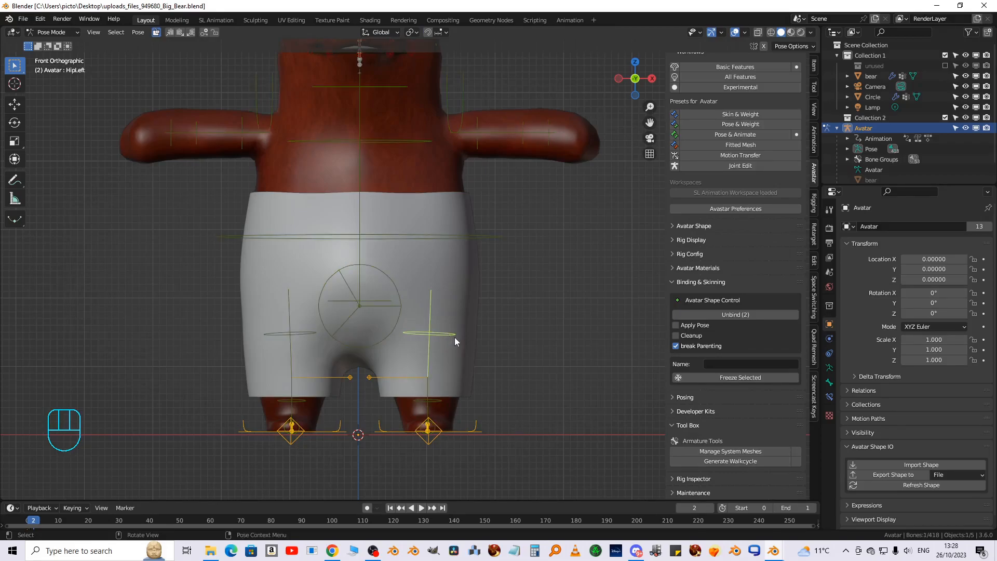
pyautogui.moveTo(509, 425); pyautogui.dragTo(399, 425, button='middle')
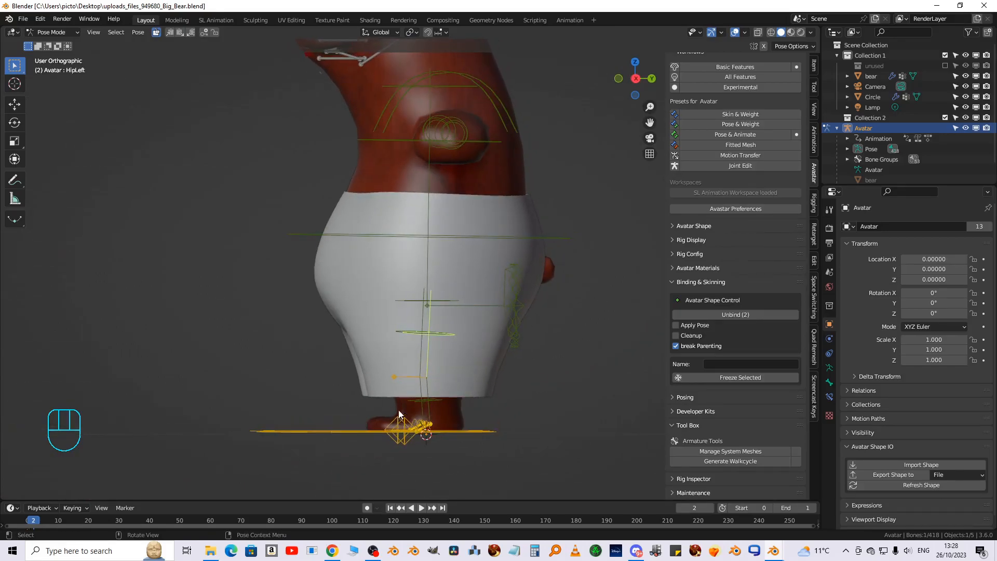
# Load the Bear groundsit action in the SL Animation workspace and play it to frame 15 to examine the trousers in the seated pose
pyautogui.click(216, 21)
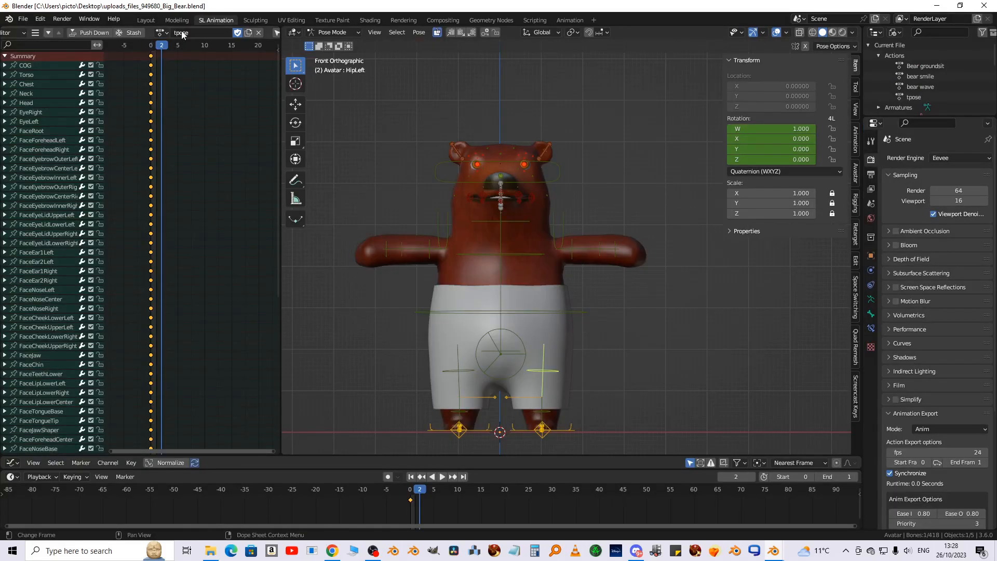
pyautogui.click(162, 32)
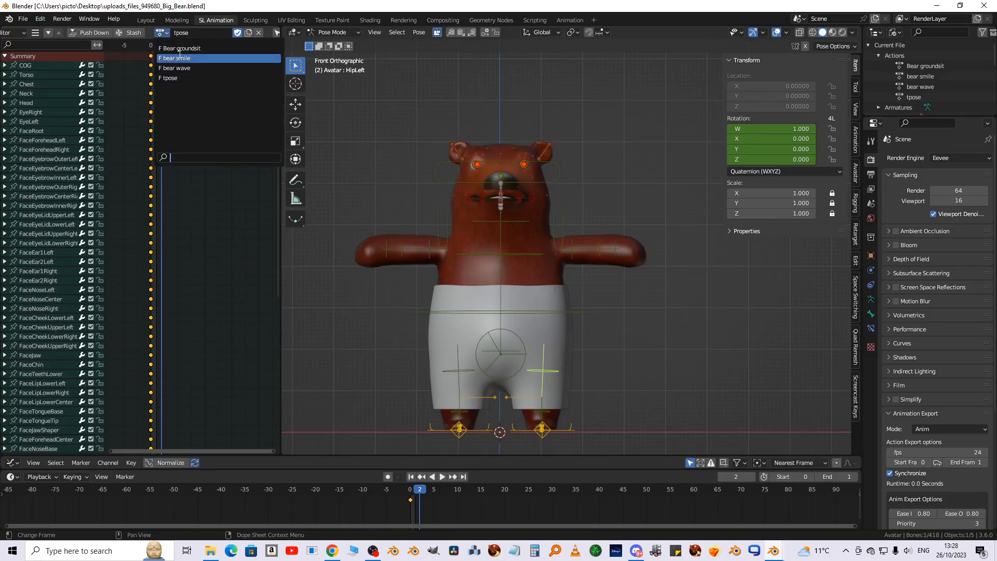
pyautogui.click(181, 48)
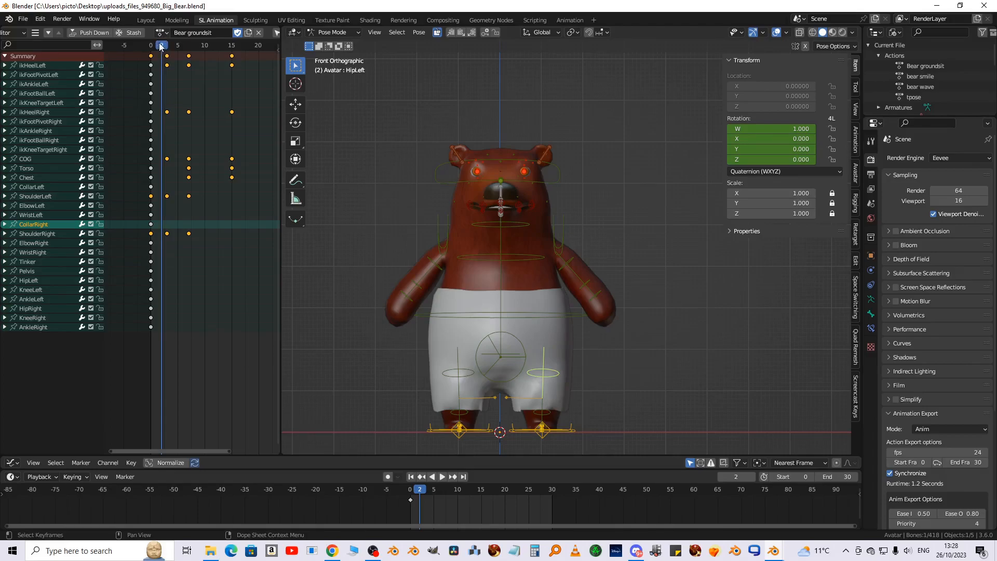
pyautogui.press('space')
pyautogui.press('space')
pyautogui.moveTo(678, 317); pyautogui.dragTo(638, 236, button='middle')
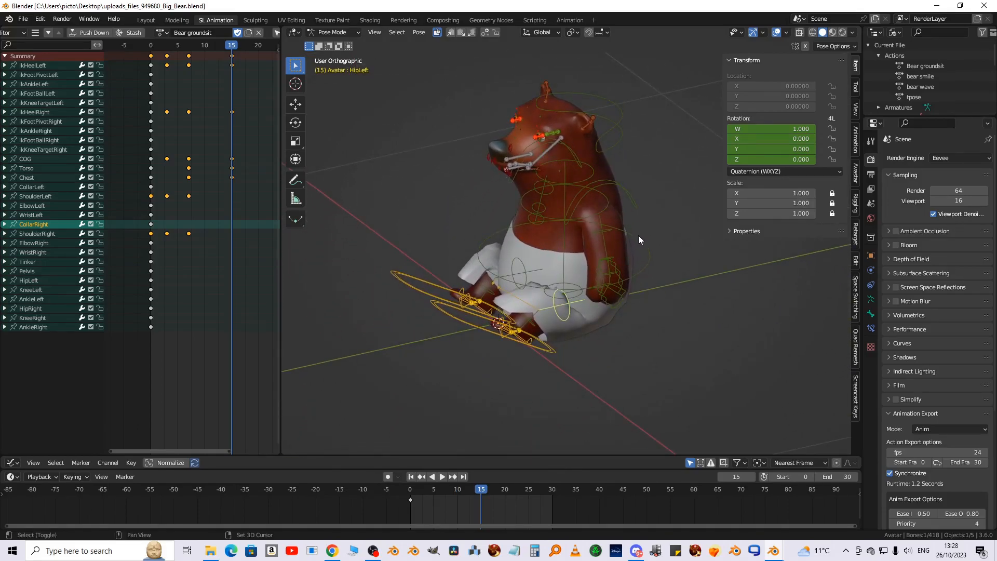
pyautogui.scroll(6, 553, 312)
pyautogui.moveTo(554, 312); pyautogui.dragTo(415, 221, button='middle')
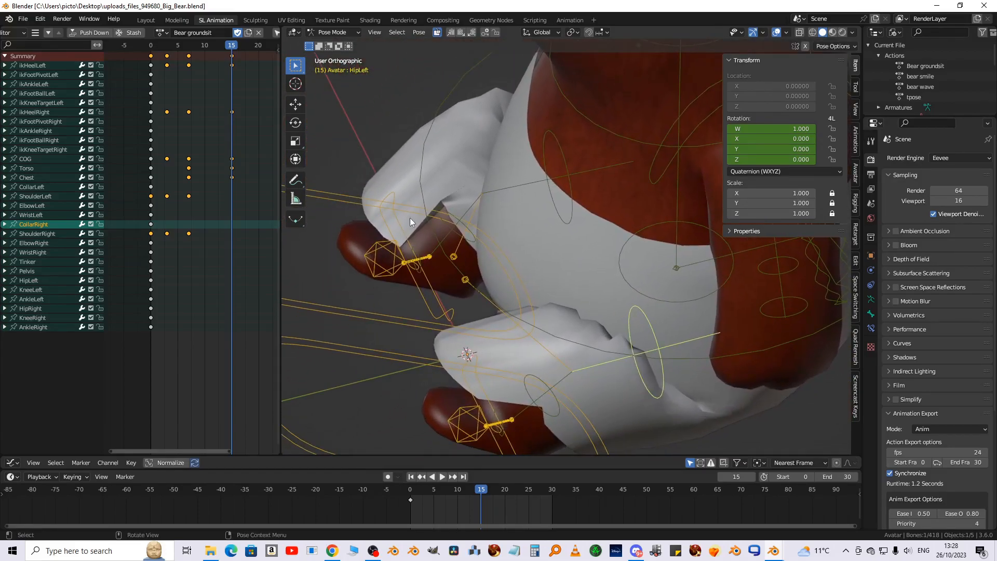
# Open the trousers mesh in Edit Mode and select a stretched vertex at the left leg's hem to examine its weights
pyautogui.click(502, 352)
pyautogui.moveTo(500, 354)
pyautogui.mouseDown(button='middle')
pyautogui.moveTo(486, 305)
pyautogui.moveTo(499, 297)
pyautogui.moveTo(513, 327)
pyautogui.moveTo(488, 332)
pyautogui.moveTo(488, 312)
pyautogui.moveTo(511, 329)
pyautogui.moveTo(488, 337)
pyautogui.moveTo(482, 320)
pyautogui.moveTo(494, 316)
pyautogui.moveTo(493, 340)
pyautogui.mouseUp(button='middle')
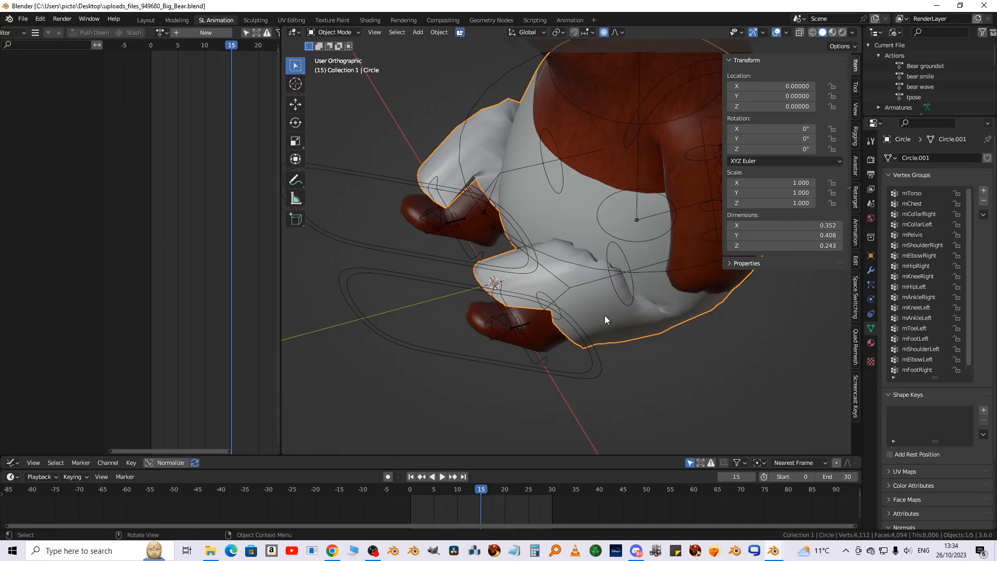
pyautogui.scroll(2, 592, 312)
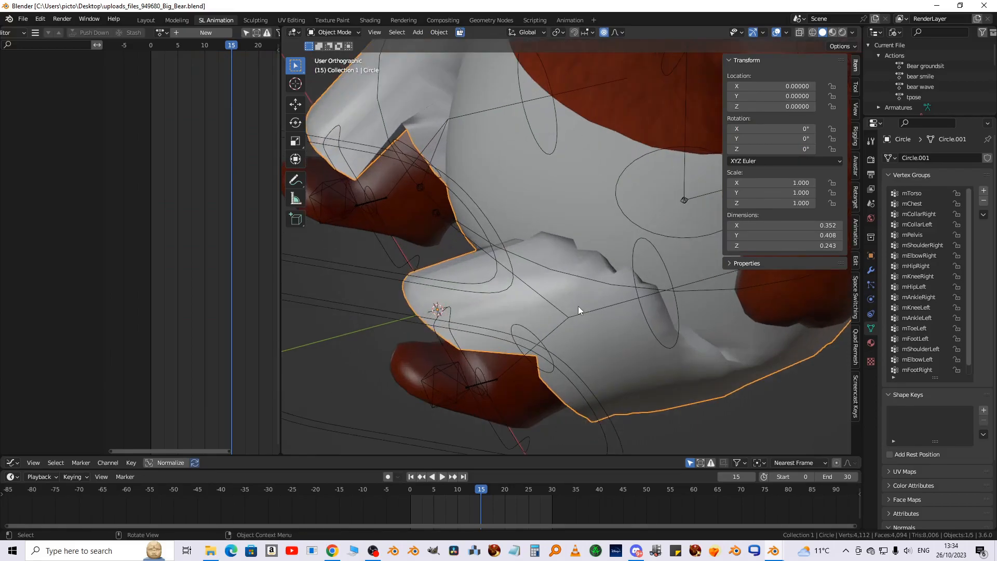
pyautogui.press('Tab')
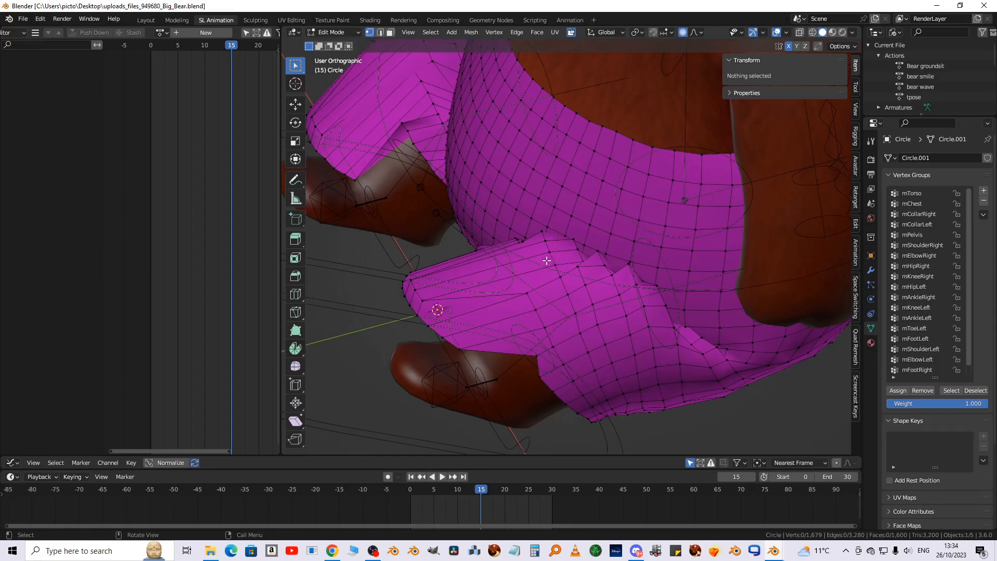
pyautogui.click(423, 303)
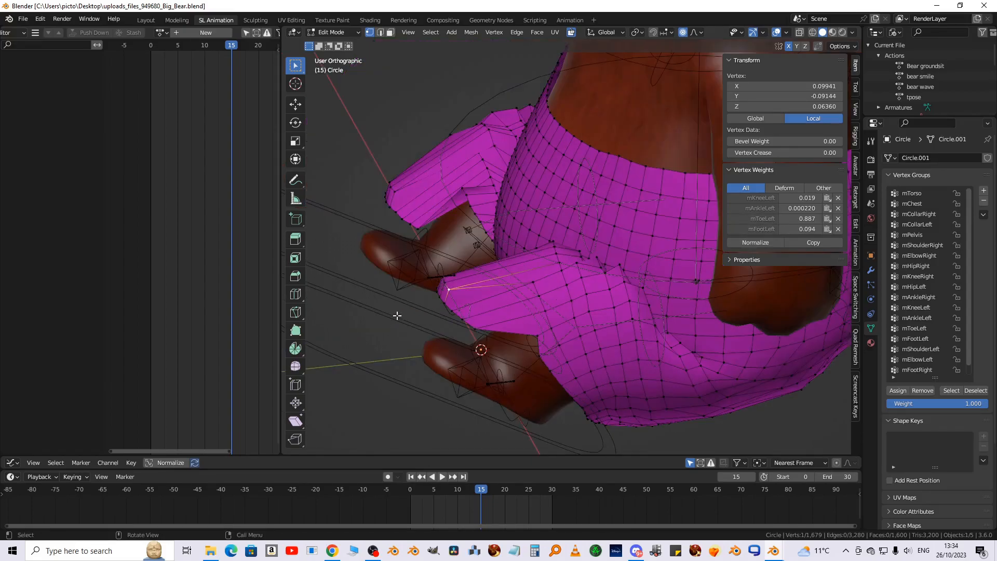
pyautogui.scroll(2, 396, 314)
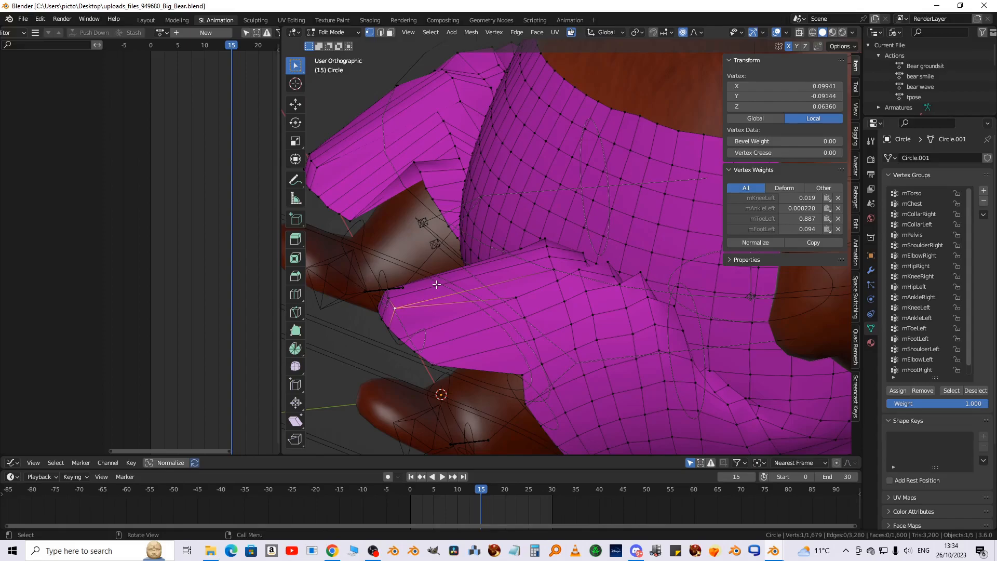
pyautogui.scroll(-4, 436, 284)
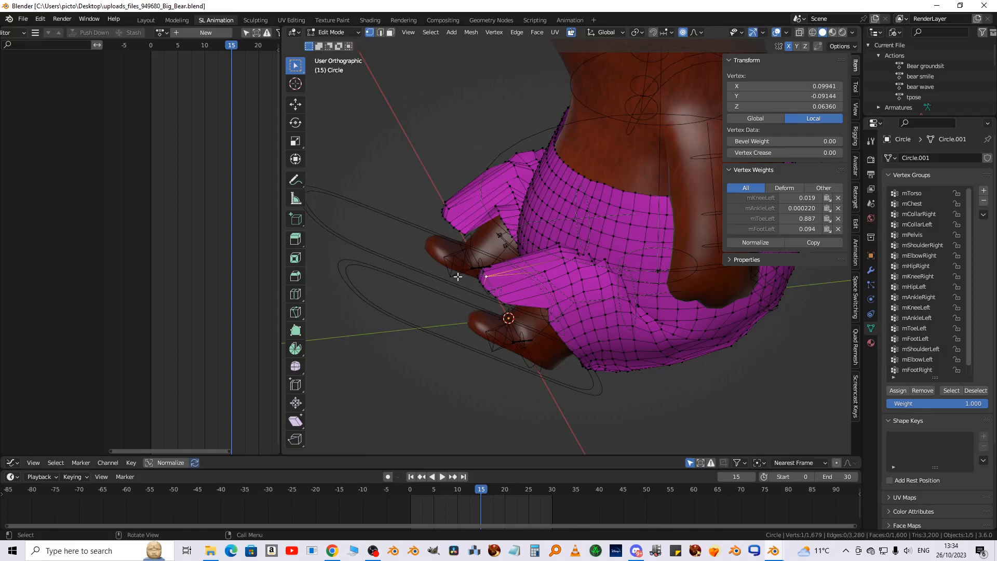
pyautogui.scroll(3, 457, 276)
pyautogui.moveTo(453, 300)
pyautogui.mouseDown(button='middle')
pyautogui.moveTo(431, 311)
pyautogui.moveTo(452, 327)
pyautogui.moveTo(457, 313)
pyautogui.mouseUp(button='middle')
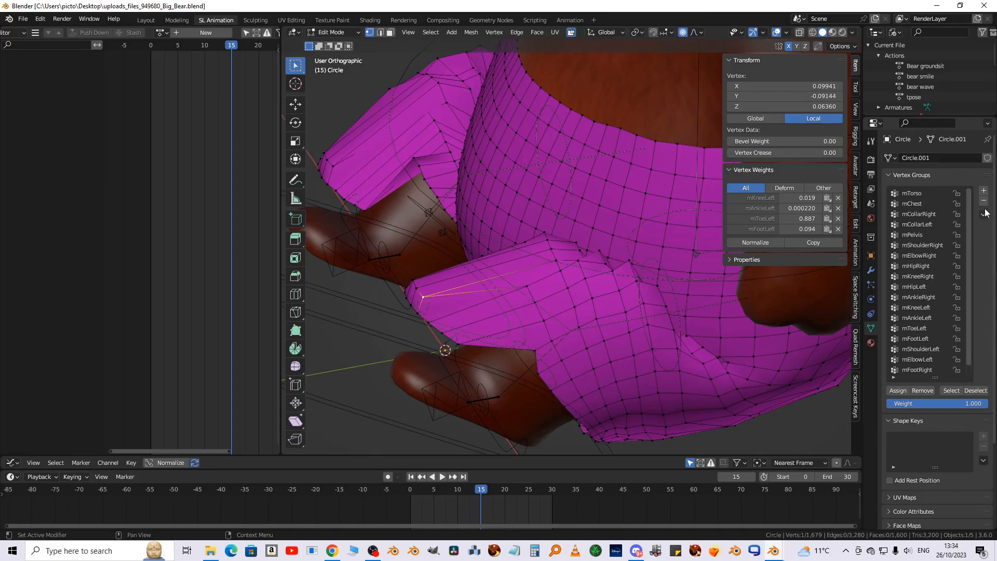
# Remove the mToeLeft, mAnkleLeft, mFootLeft, mToeRight and mFootRight vertex groups from the trousers
pyautogui.click(916, 329)
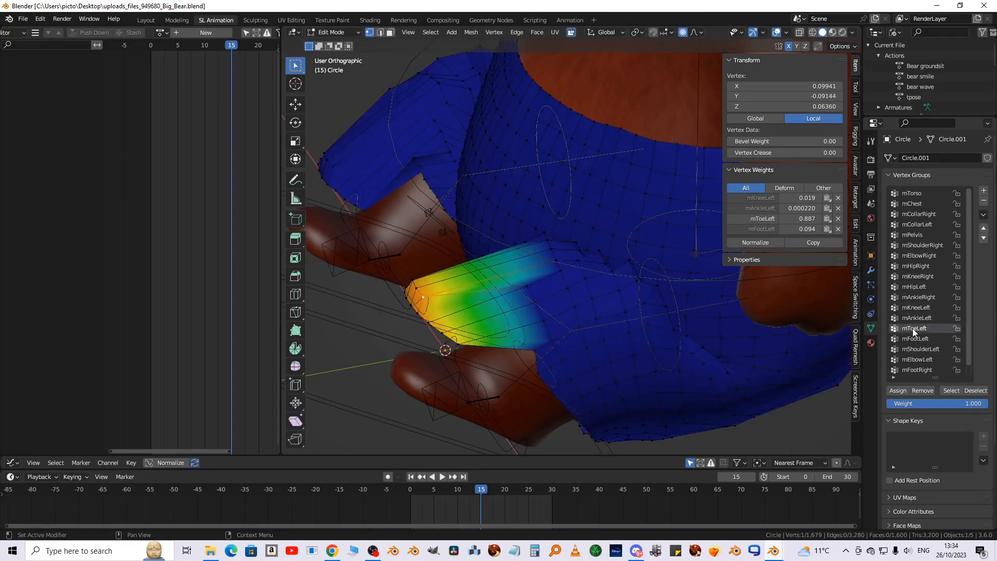
pyautogui.click(983, 201)
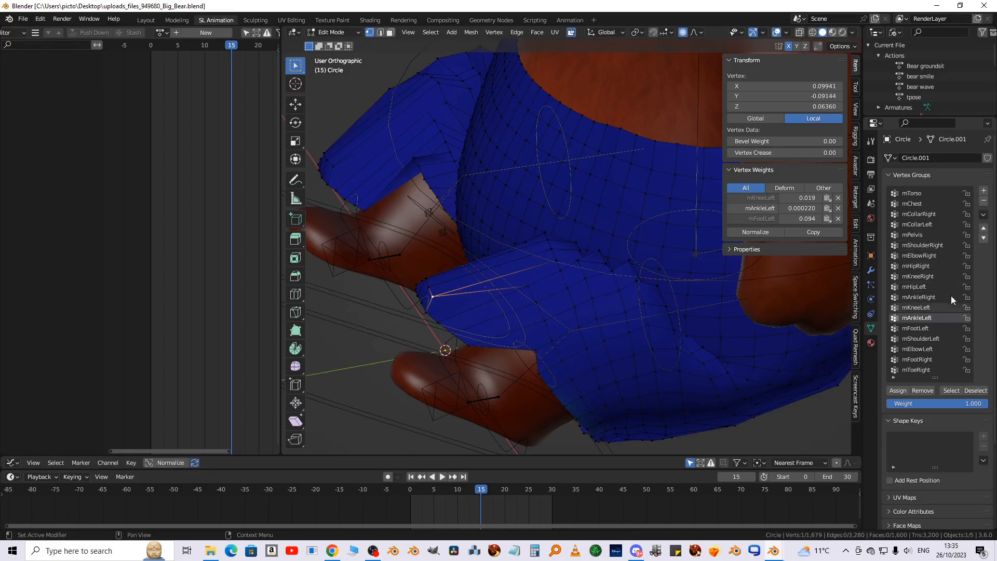
pyautogui.click(984, 201)
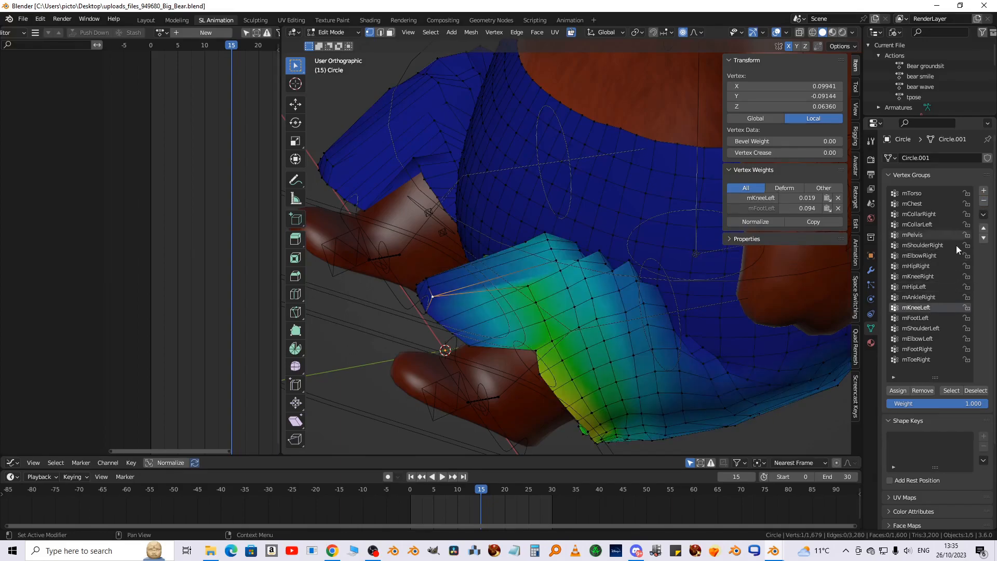
pyautogui.click(919, 318)
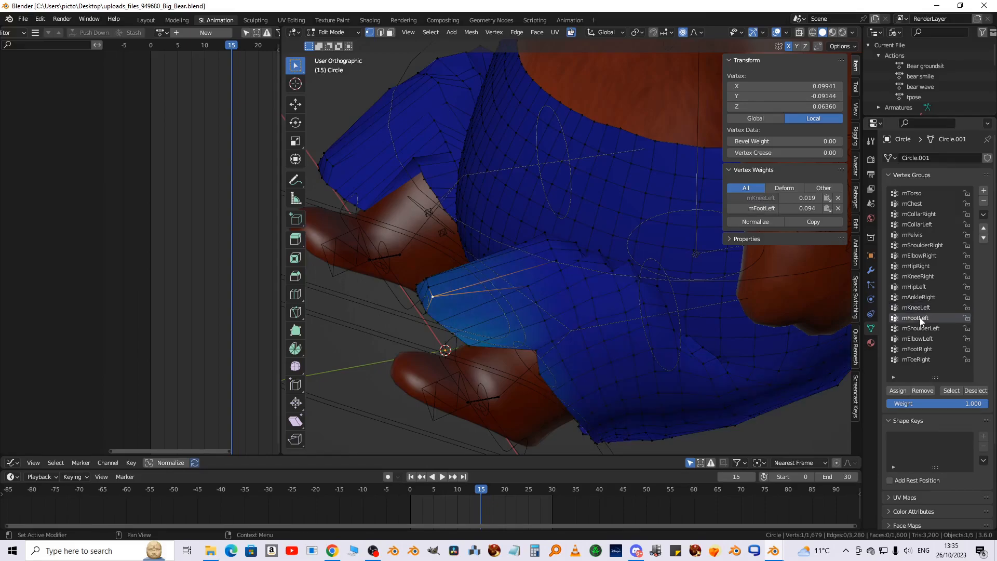
pyautogui.click(984, 201)
pyautogui.click(927, 347)
pyautogui.click(983, 201)
pyautogui.click(983, 201)
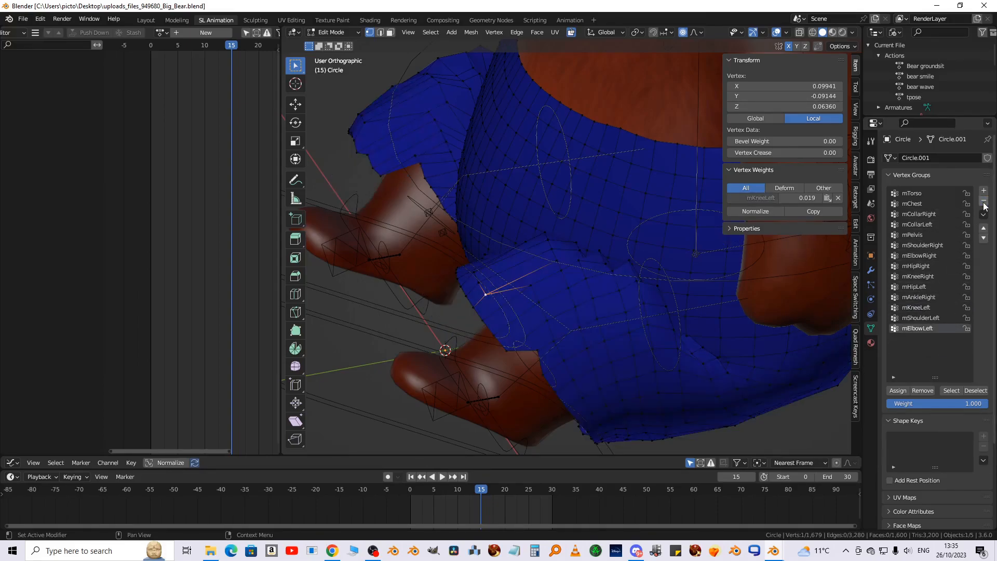
# Compare the left leg's hem weights with the row above and copy the adjacent inner vertex's weights onto the stretched hem vertex
pyautogui.click(537, 349)
pyautogui.moveTo(492, 310); pyautogui.dragTo(510, 329, button='middle')
pyautogui.scroll(3, 525, 294)
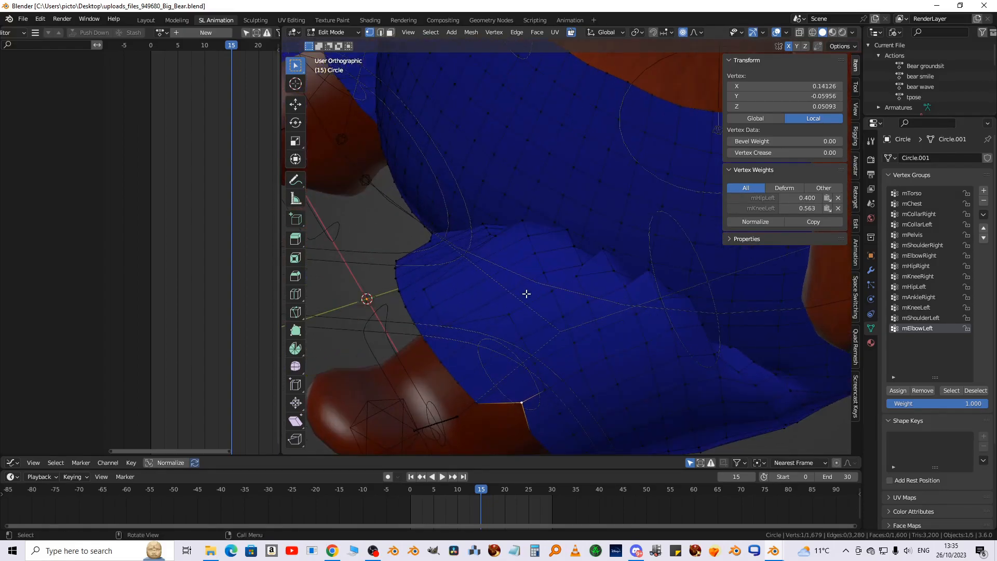
pyautogui.click(446, 327)
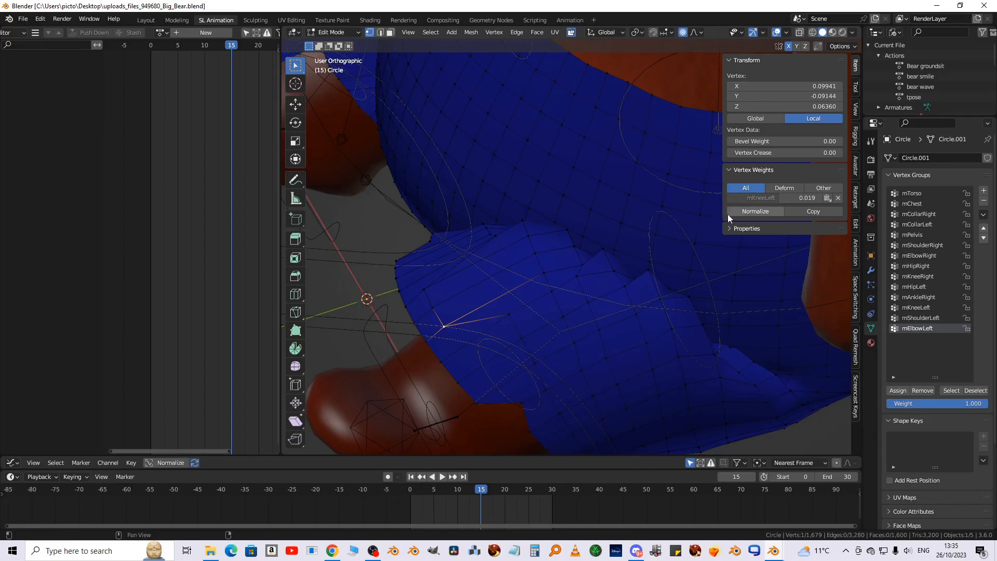
pyautogui.click(508, 318)
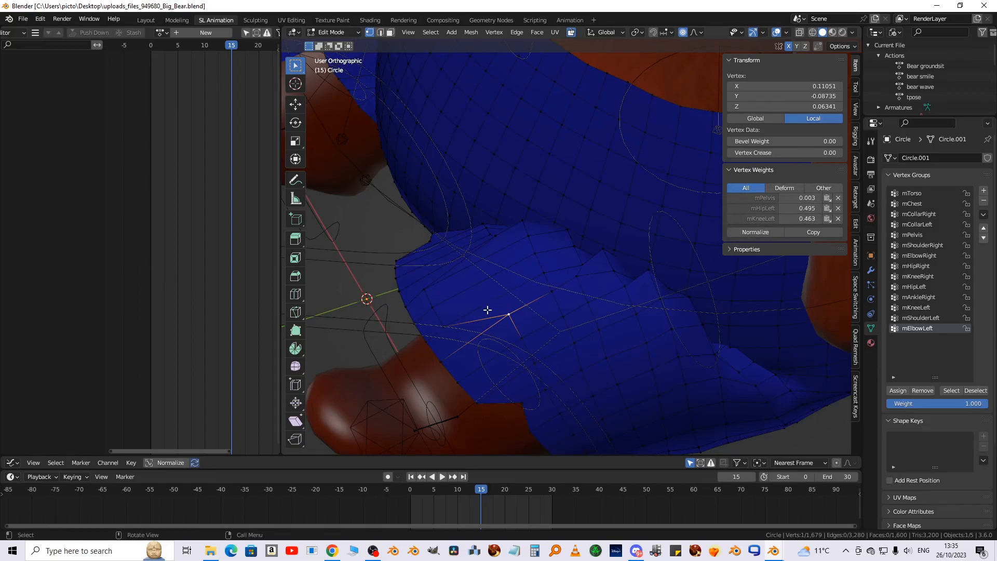
pyautogui.click(447, 325)
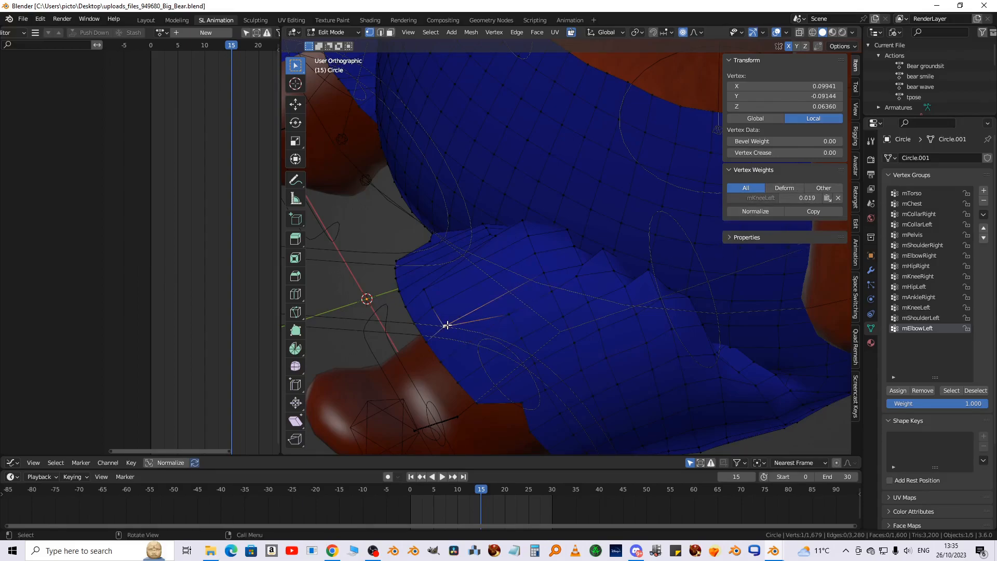
pyautogui.keyDown('shift'); pyautogui.click(509, 315); pyautogui.keyUp('shift')
pyautogui.click(799, 264)
# Copy the adjacent inner vertices' weights onto the next stretched vertices along the front of the left leg's hem
pyautogui.keyDown('shift'); pyautogui.click(497, 293); pyautogui.keyUp('shift')
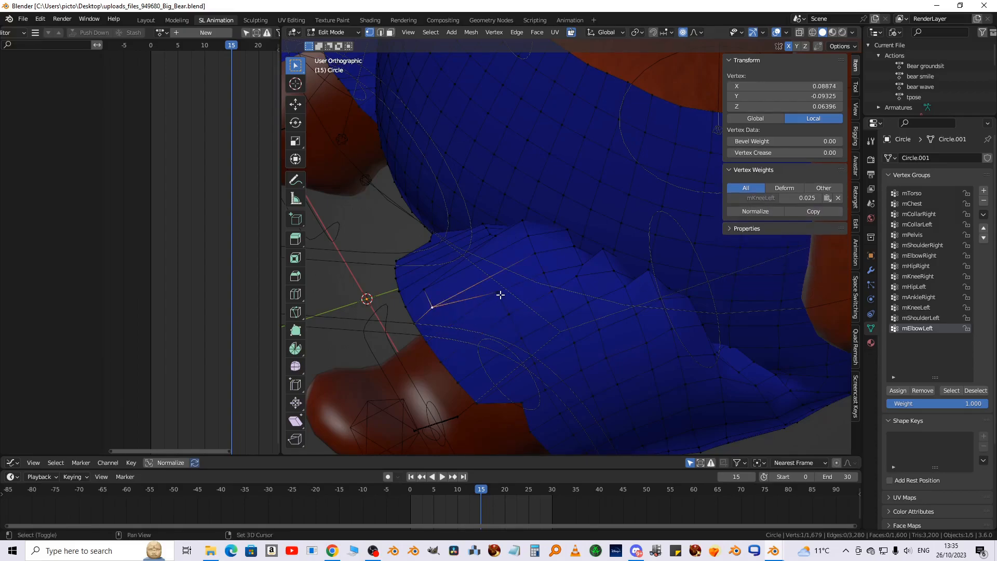
pyautogui.click(823, 266)
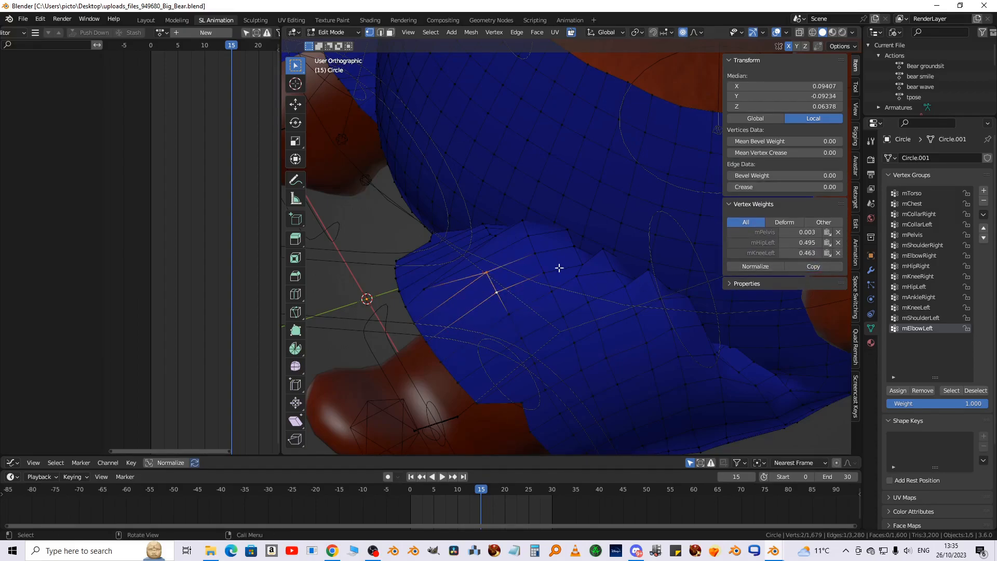
pyautogui.click(433, 289)
pyautogui.keyDown('shift'); pyautogui.click(496, 238); pyautogui.keyUp('shift')
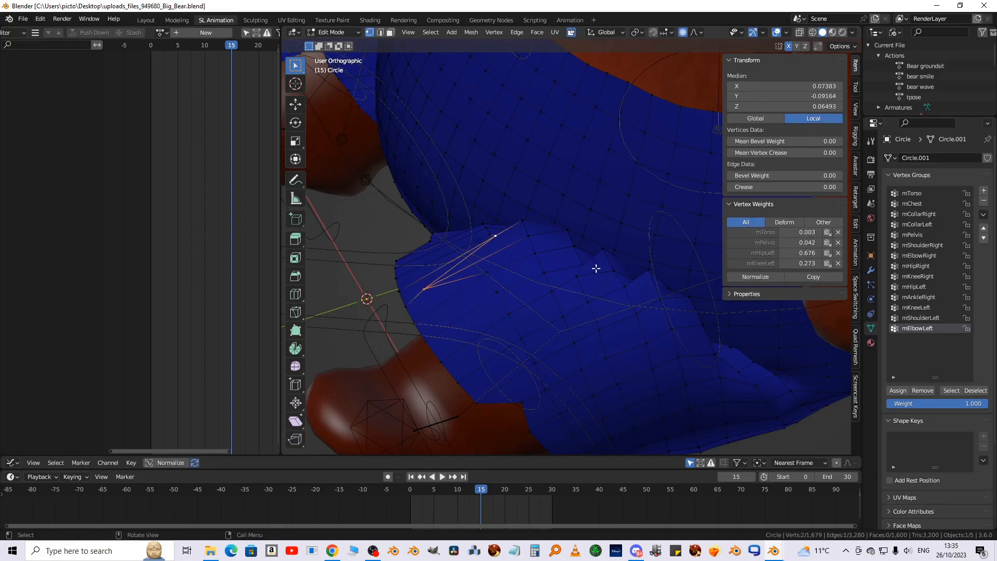
pyautogui.moveTo(603, 296); pyautogui.dragTo(500, 297, button='middle')
pyautogui.scroll(3, 552, 340)
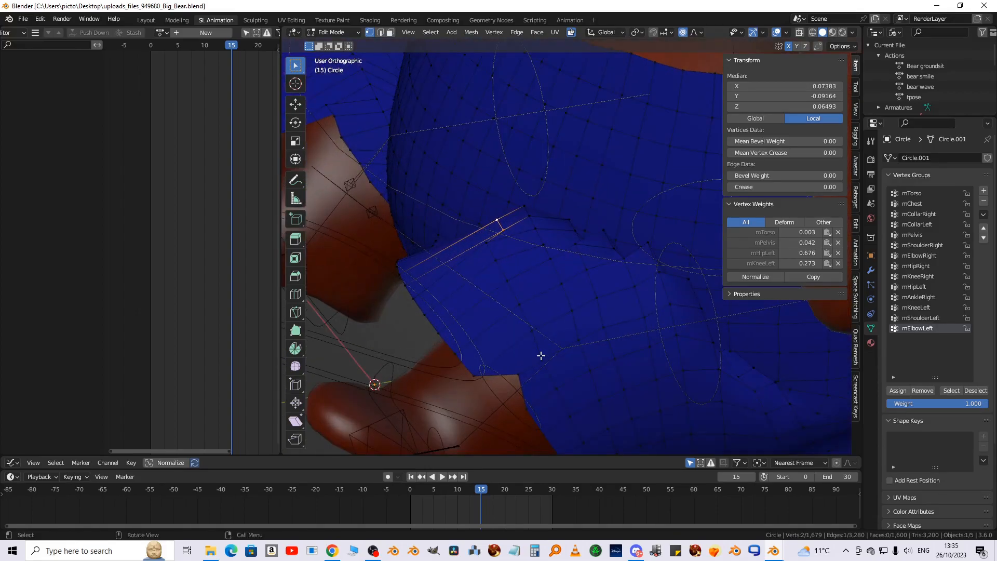
# Copy the weights of the side hem vertex assigned to mHipLeft and mKneeLeft onto the misplaced hem vertex beside it
pyautogui.click(518, 375)
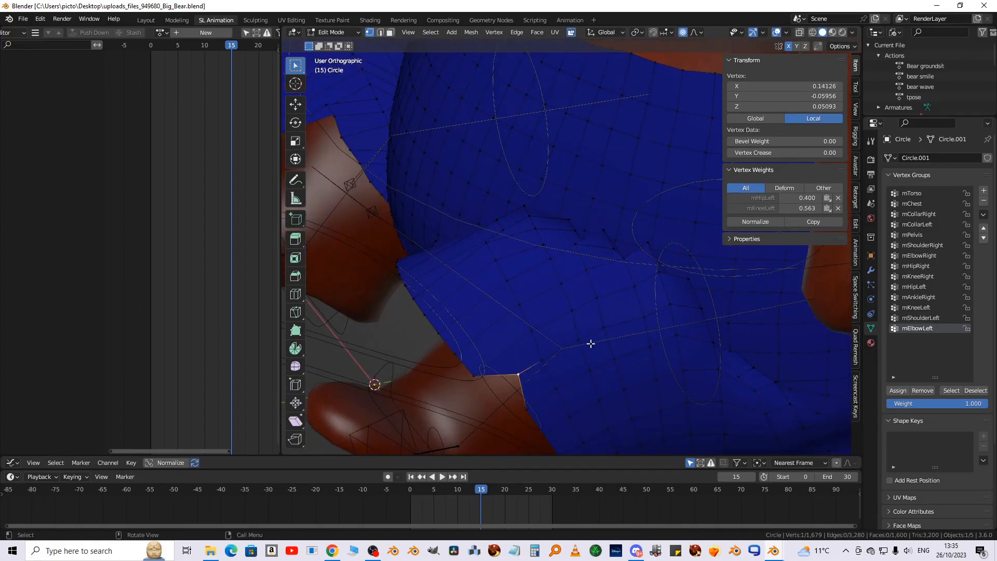
pyautogui.click(474, 375)
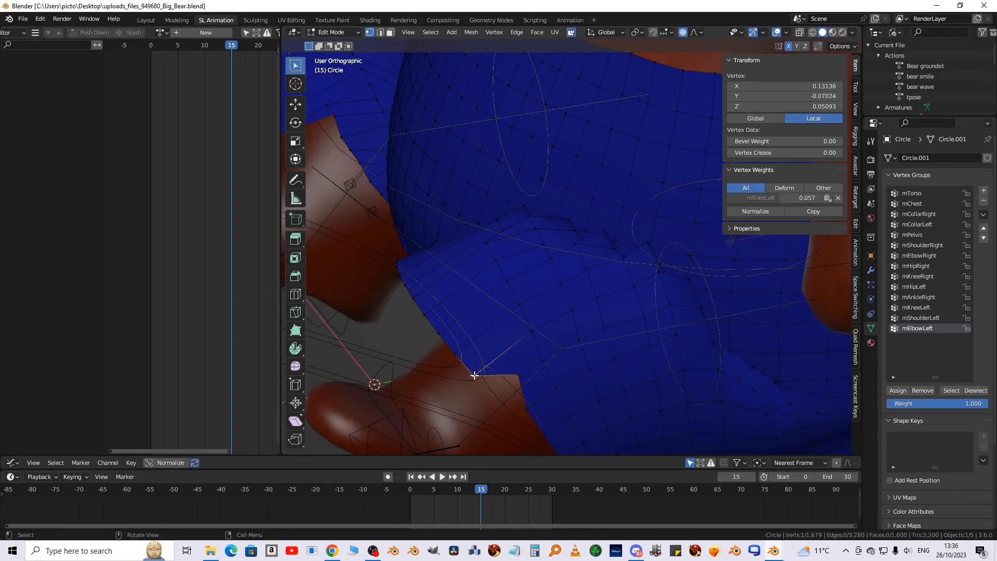
pyautogui.click(519, 375)
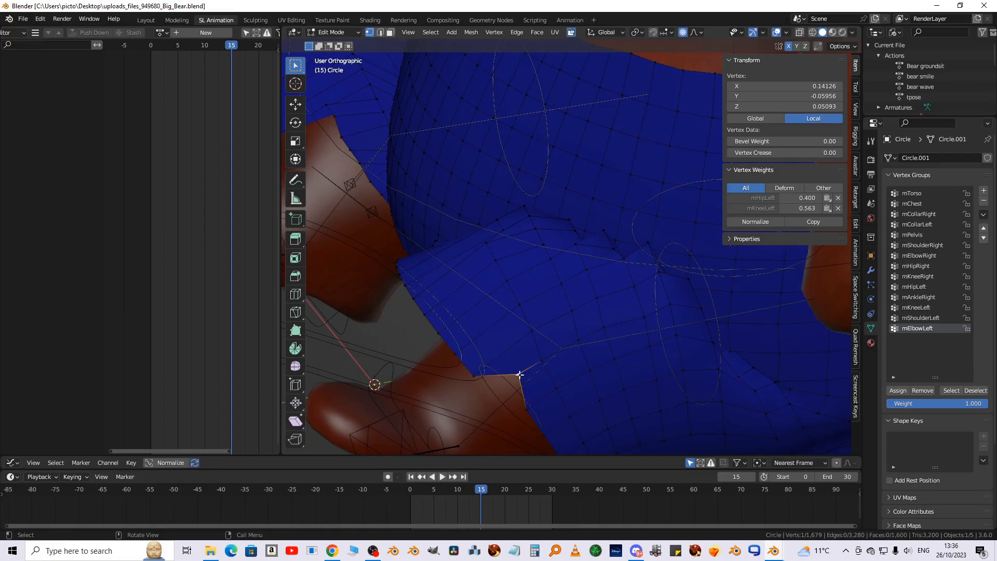
pyautogui.click(475, 375)
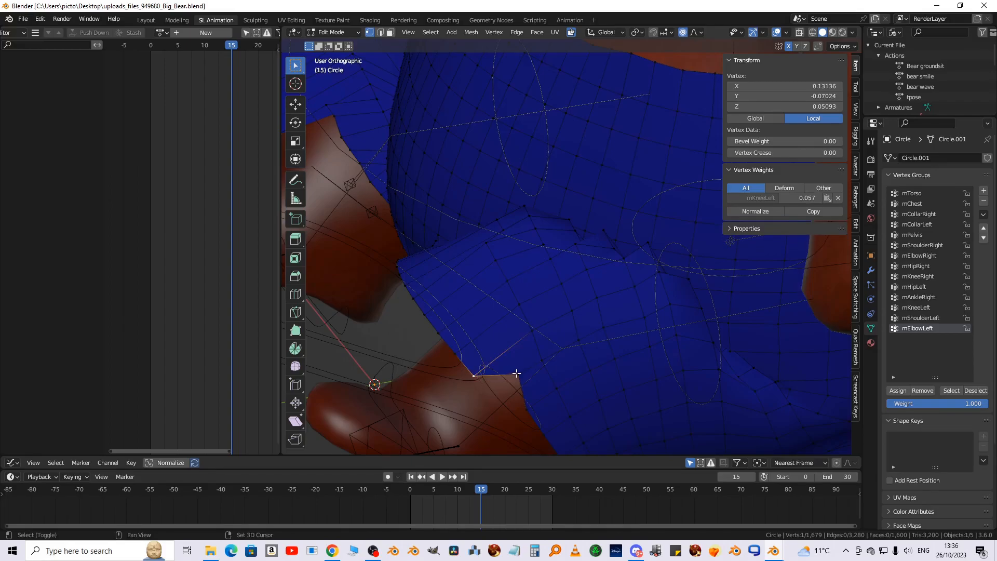
pyautogui.keyDown('shift'); pyautogui.click(518, 374); pyautogui.keyUp('shift')
pyautogui.click(821, 254)
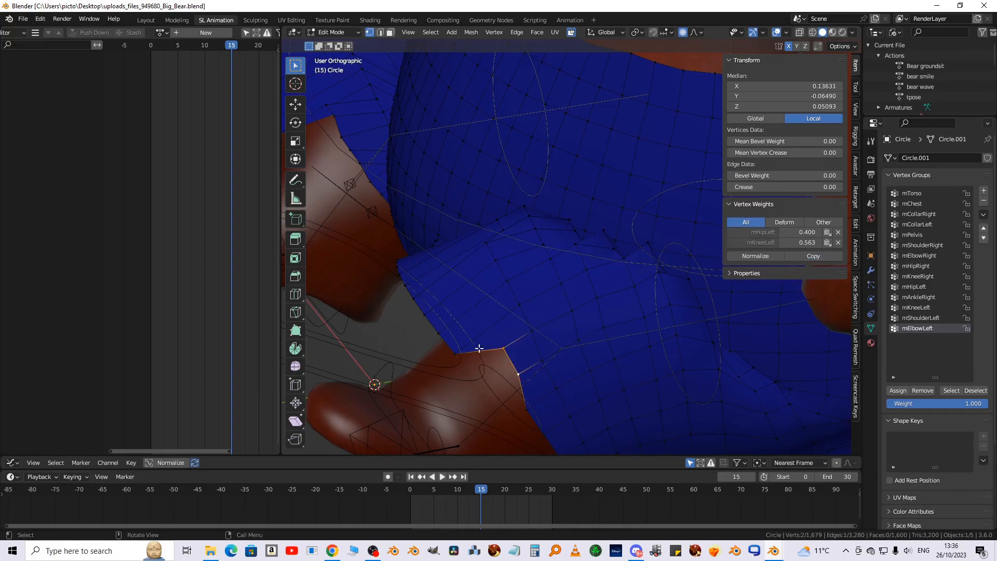
# Copy the corrected side vertex's weights onto the next misplaced vertex of the left leg's hem and clear the selection
pyautogui.click(455, 353)
pyautogui.keyDown('shift'); pyautogui.click(503, 348); pyautogui.keyUp('shift')
pyautogui.click(791, 260)
pyautogui.moveTo(499, 337); pyautogui.dragTo(595, 351, button='middle')
pyautogui.click(715, 343)
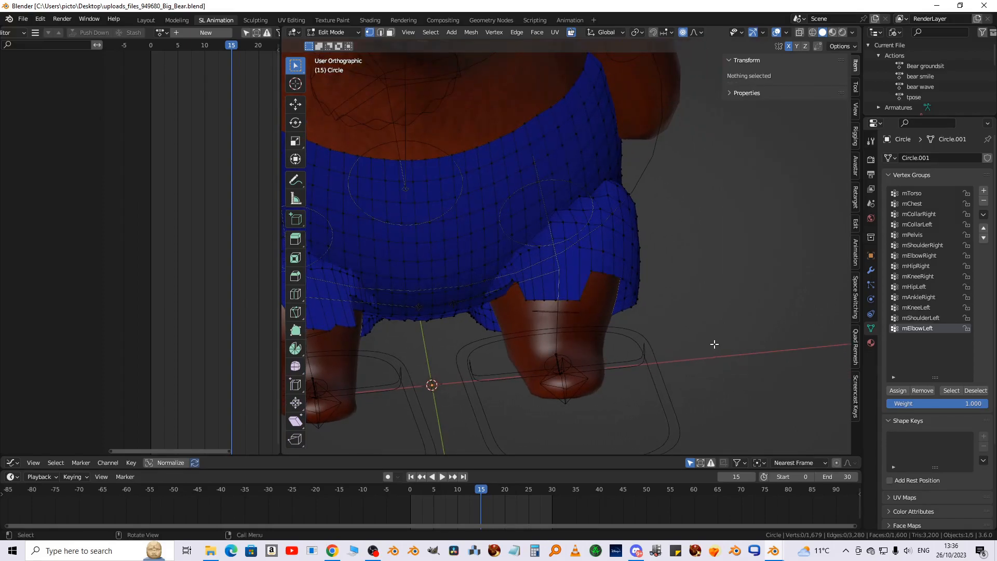
# Select the row of stretched vertices along the front of the left leg's hem and display the mHipLeft weights
pyautogui.scroll(8, 638, 337)
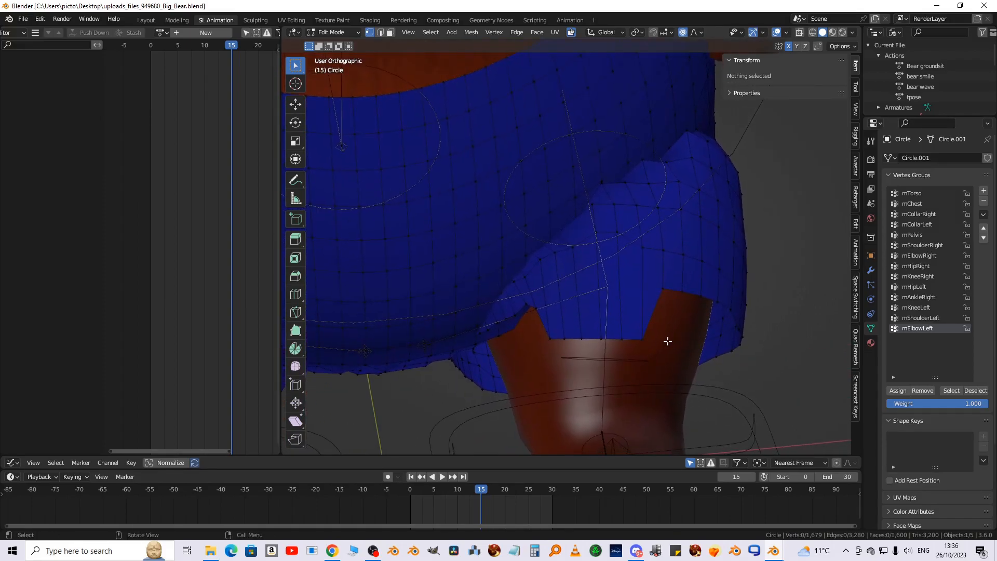
pyautogui.click(673, 379)
pyautogui.keyDown('shift'); pyautogui.click(644, 380); pyautogui.keyUp('shift')
pyautogui.keyDown('shift'); pyautogui.click(616, 381); pyautogui.keyUp('shift')
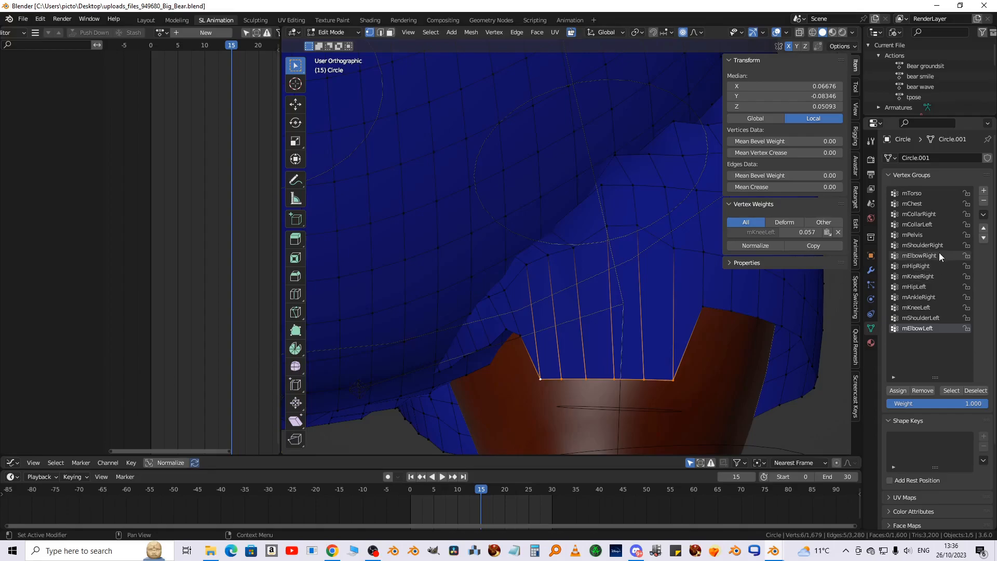
pyautogui.click(921, 287)
pyautogui.scroll(-4, 679, 332)
pyautogui.moveTo(678, 332); pyautogui.dragTo(564, 327, button='middle')
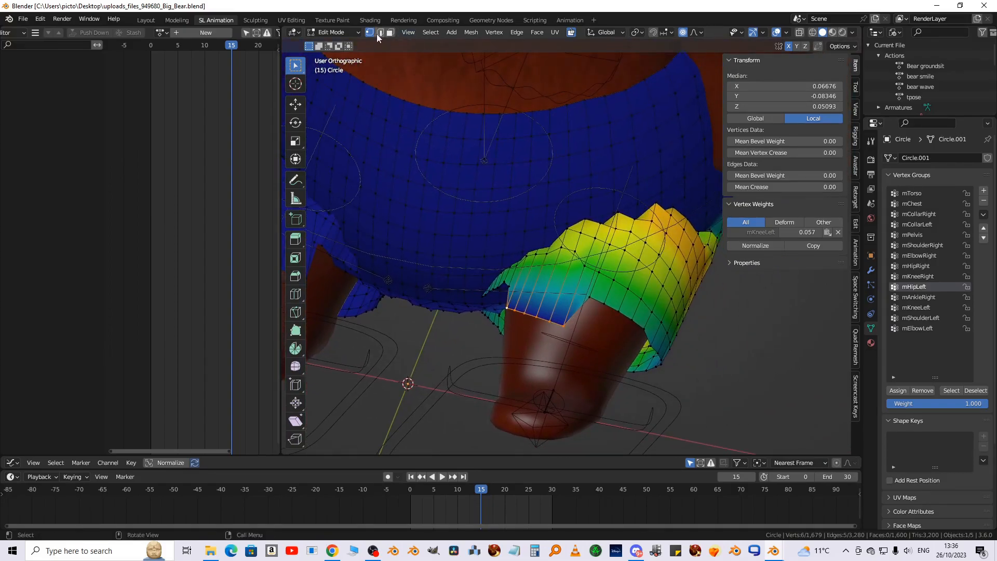
# Switch to Weight Paint with vertex selection masking and set the brush weight to 1.000
pyautogui.click(349, 32)
pyautogui.click(340, 88)
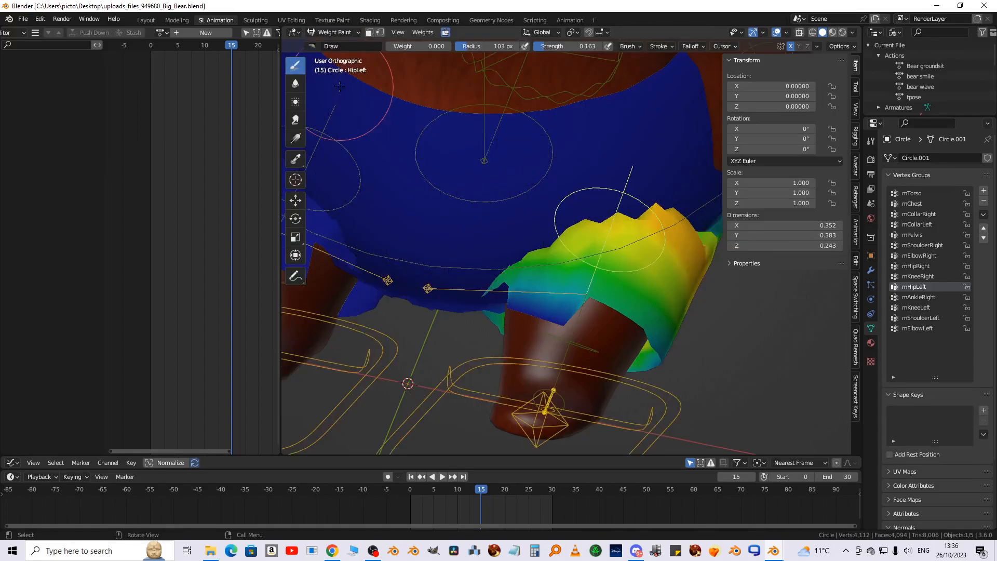
pyautogui.click(380, 32)
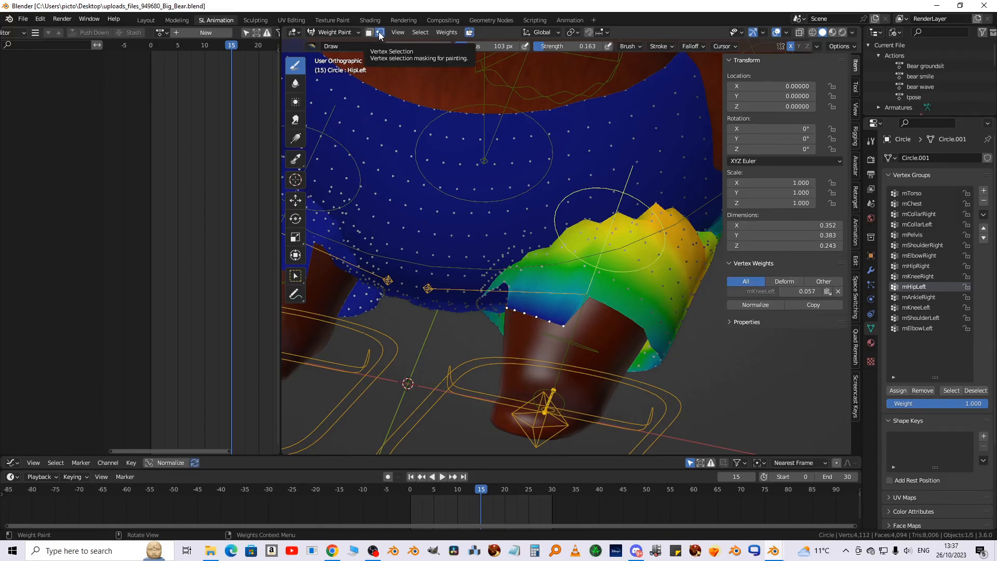
pyautogui.moveTo(404, 48); pyautogui.dragTo(463, 48)
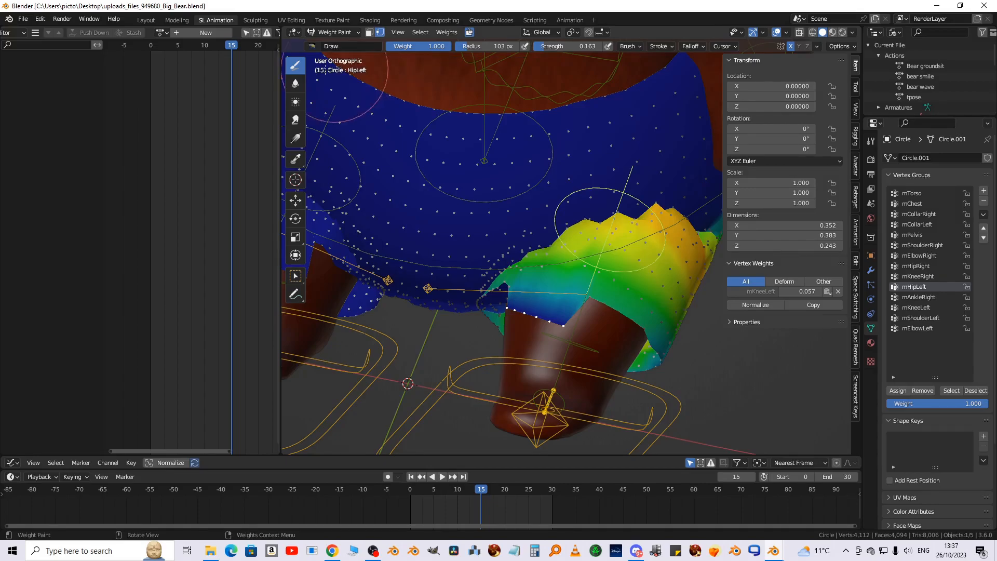
# Paint mHipLeft weight onto the selected vertices along the front of the left leg's hem
pyautogui.scroll(4, 602, 346)
pyautogui.keyDown('shift'); pyautogui.moveTo(634, 349); pyautogui.dragTo(630, 253, button='middle'); pyautogui.keyUp('shift')
pyautogui.moveTo(419, 285)
pyautogui.mouseDown()
pyautogui.moveTo(523, 267)
pyautogui.moveTo(415, 244)
pyautogui.moveTo(527, 257)
pyautogui.mouseUp()
pyautogui.moveTo(529, 250); pyautogui.dragTo(464, 345, button='middle')
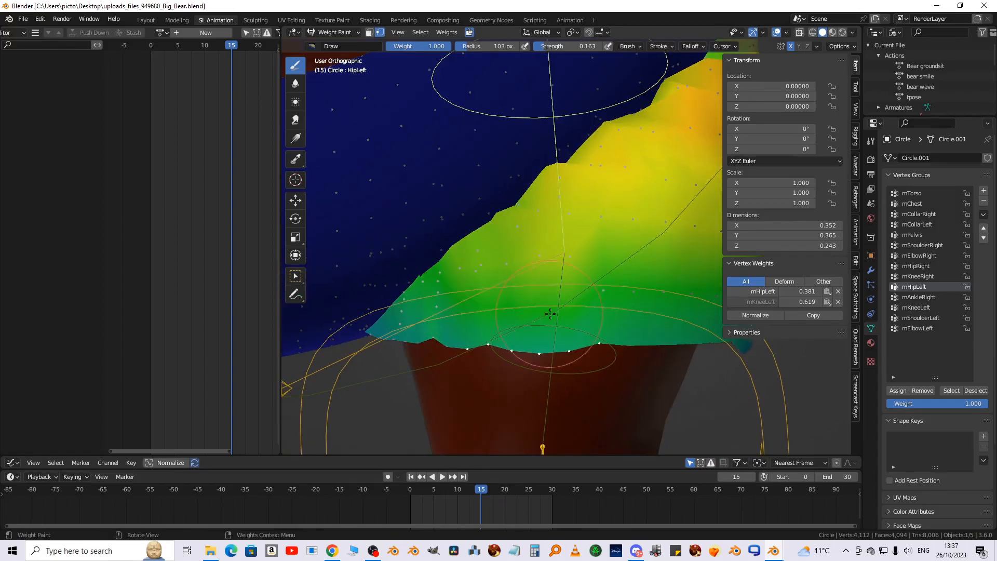
# Add the neighbouring inner hem vertex to the selection and paint more mHipLeft weight along the left leg's front hem
pyautogui.click(467, 349)
pyautogui.scroll(-3, 477, 288)
pyautogui.scroll(3, 477, 289)
pyautogui.keyDown('shift'); pyautogui.click(446, 347); pyautogui.keyUp('shift')
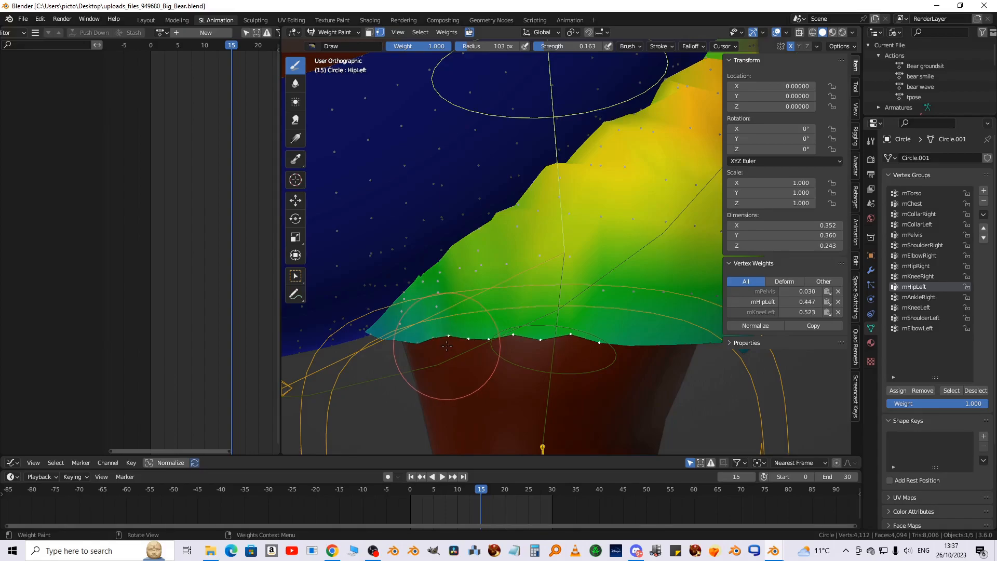
pyautogui.scroll(-6, 456, 347)
pyautogui.moveTo(536, 363)
pyautogui.mouseDown(button='middle')
pyautogui.moveTo(467, 340)
pyautogui.moveTo(537, 303)
pyautogui.moveTo(563, 334)
pyautogui.moveTo(437, 300)
pyautogui.moveTo(506, 377)
pyautogui.mouseUp(button='middle')
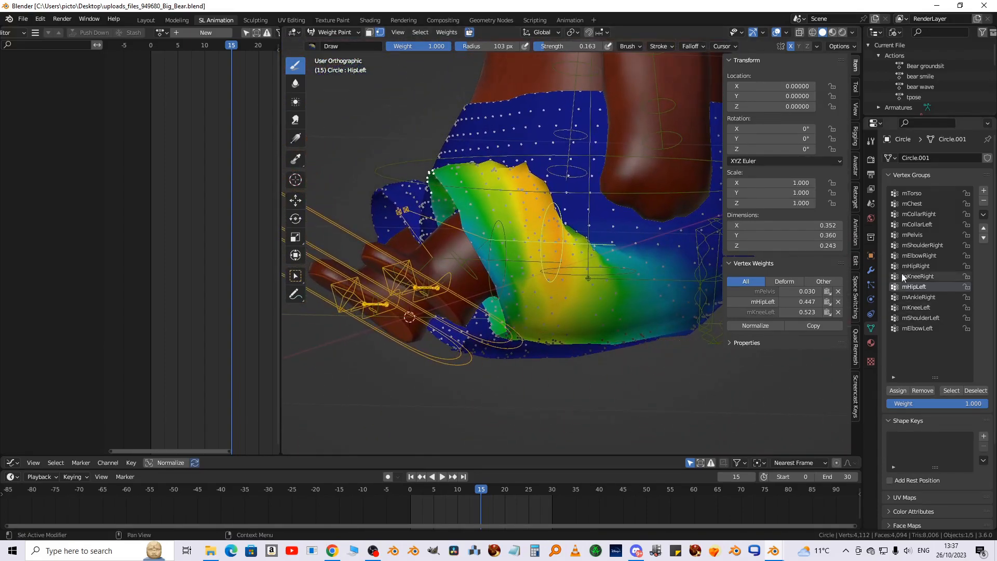
# Open the Draw brush's Auto Normalize options and examine the left leg's painted hem from several angles
pyautogui.click(871, 141)
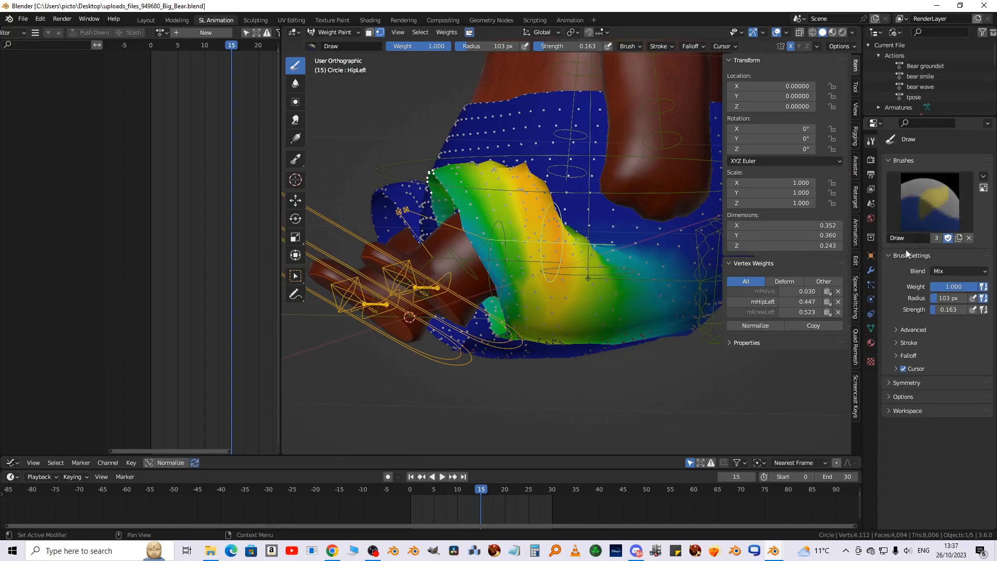
pyautogui.click(890, 398)
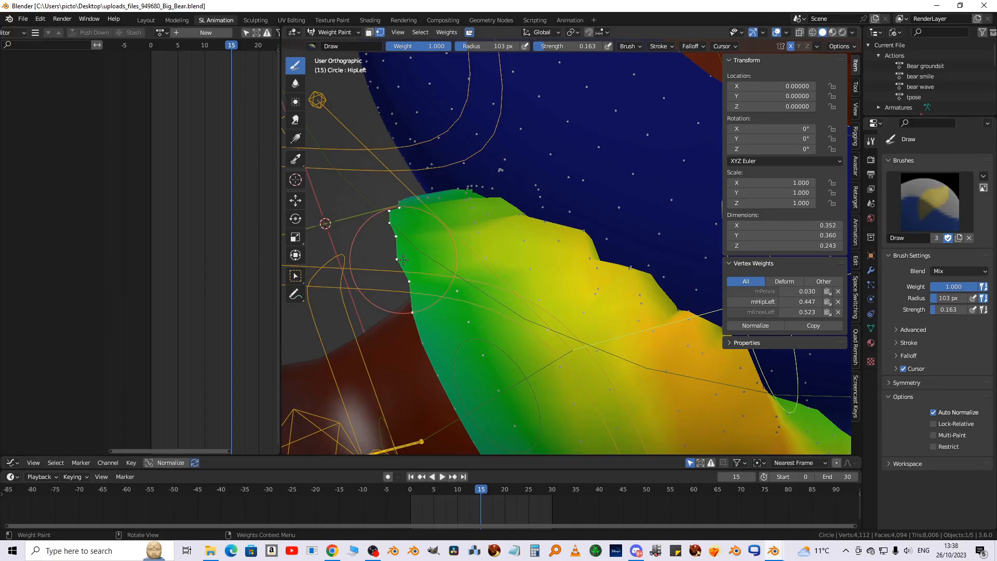
pyautogui.moveTo(403, 259)
pyautogui.mouseDown(button='middle')
pyautogui.moveTo(530, 276)
pyautogui.moveTo(436, 317)
pyautogui.moveTo(390, 360)
pyautogui.moveTo(517, 303)
pyautogui.moveTo(523, 198)
pyautogui.mouseUp(button='middle')
pyautogui.scroll(-4, 495, 170)
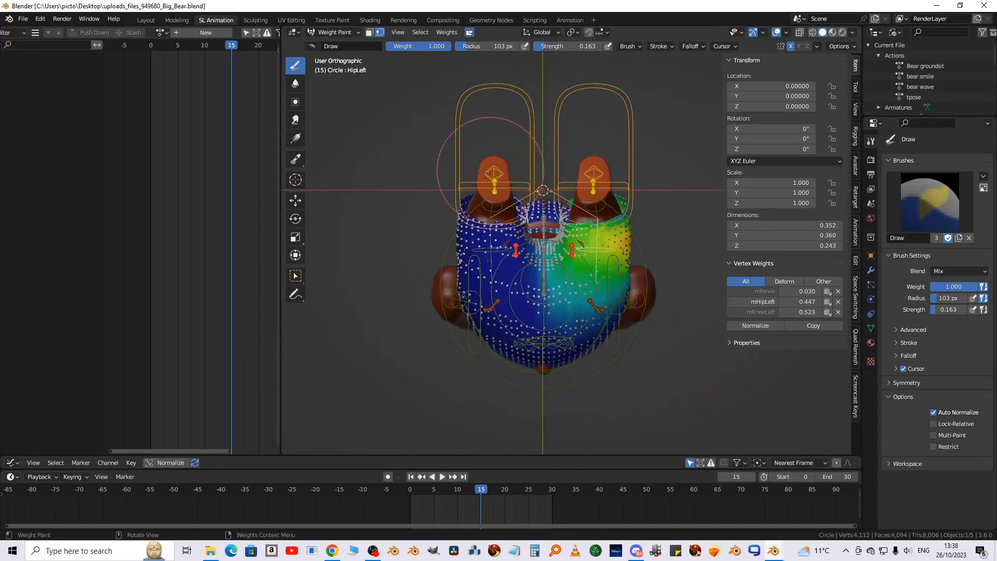
pyautogui.moveTo(435, 190); pyautogui.dragTo(454, 228, button='middle')
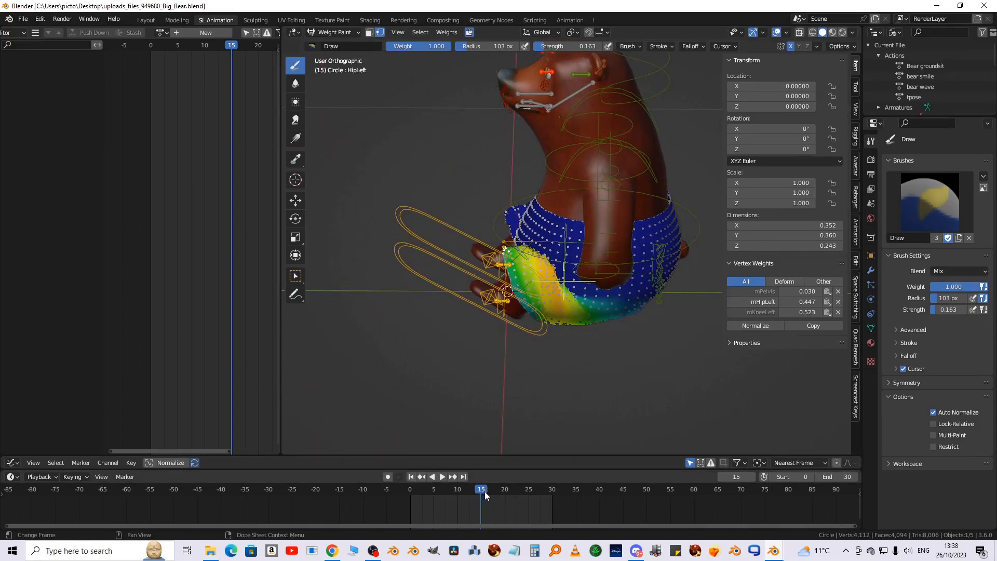
# Return the animation to frame 0 and examine the trousers from below in the standing pose
pyautogui.press('space')
pyautogui.click(410, 489)
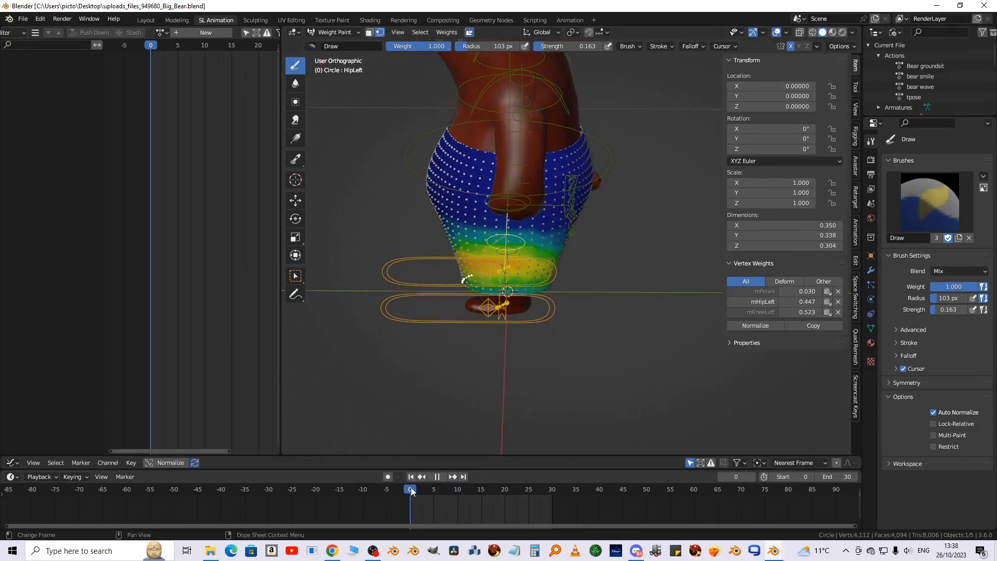
pyautogui.moveTo(427, 401); pyautogui.dragTo(693, 372, button='middle')
pyautogui.scroll(4, 499, 302)
pyautogui.scroll(3, 691, 373)
pyautogui.moveTo(584, 357)
pyautogui.keyDown('shift'); pyautogui.mouseDown(button='middle')
pyautogui.moveTo(583, 318)
pyautogui.moveTo(565, 341)
pyautogui.mouseUp(button='middle'); pyautogui.keyUp('shift')
pyautogui.scroll(-7, 566, 365)
# Turn off vertex selection masking, return to Edit Mode with nothing selected, and check the Vertex Group Weights overlay setting
pyautogui.click(379, 32)
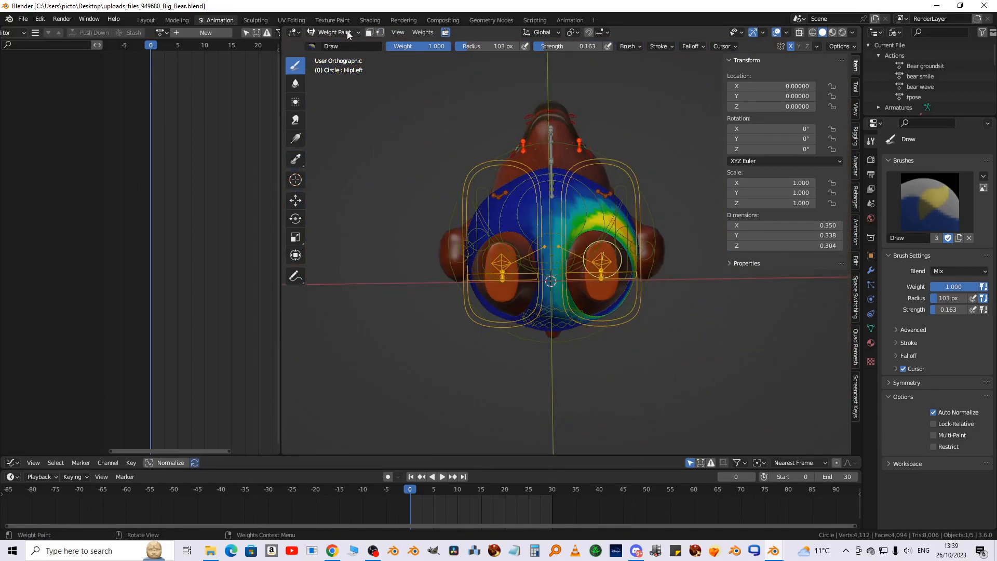
pyautogui.click(348, 33)
pyautogui.click(332, 54)
pyautogui.scroll(5, 556, 198)
pyautogui.scroll(-1, 556, 198)
pyautogui.scroll(-2, 407, 200)
pyautogui.click(786, 370)
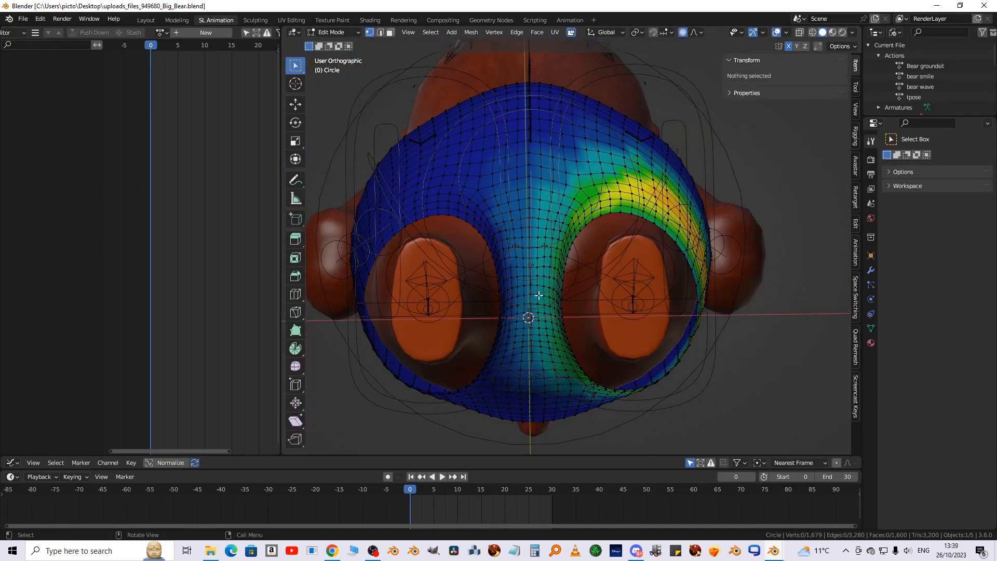
pyautogui.scroll(4, 524, 272)
pyautogui.scroll(-4, 521, 206)
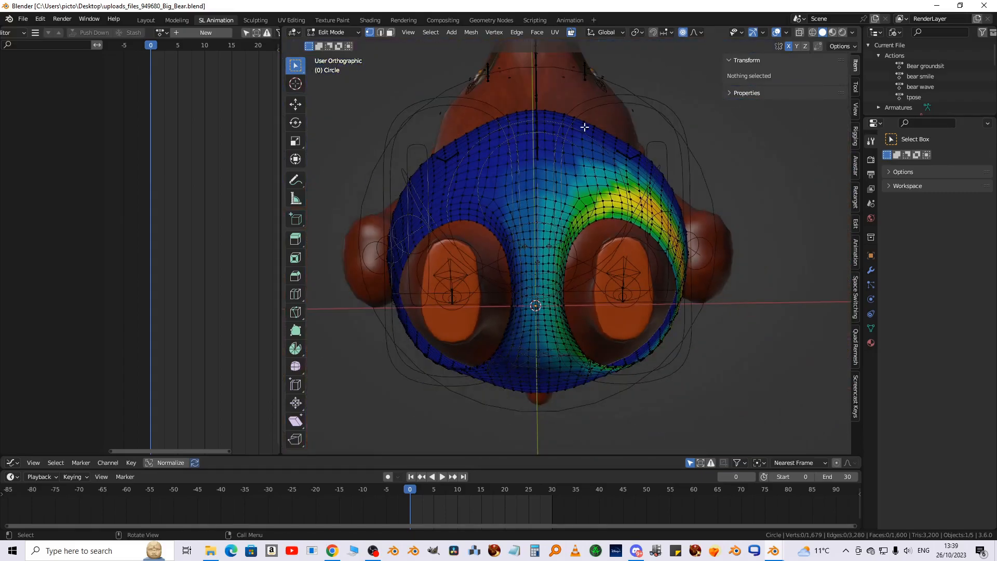
pyautogui.click(787, 33)
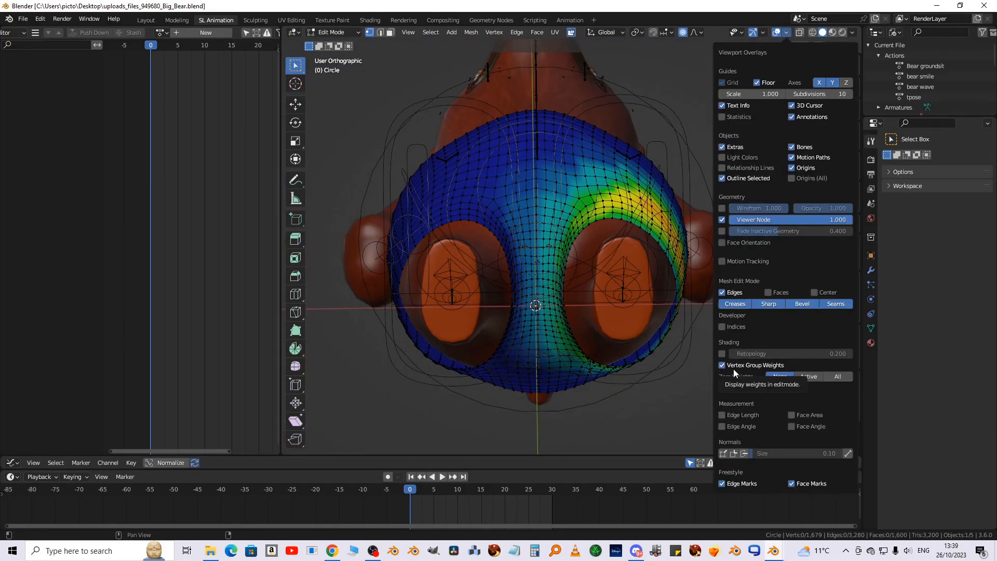
# In front view, lasso-select the trouser vertices around the crotch between the two legs
pyautogui.moveTo(669, 116); pyautogui.dragTo(677, 206, button='middle')
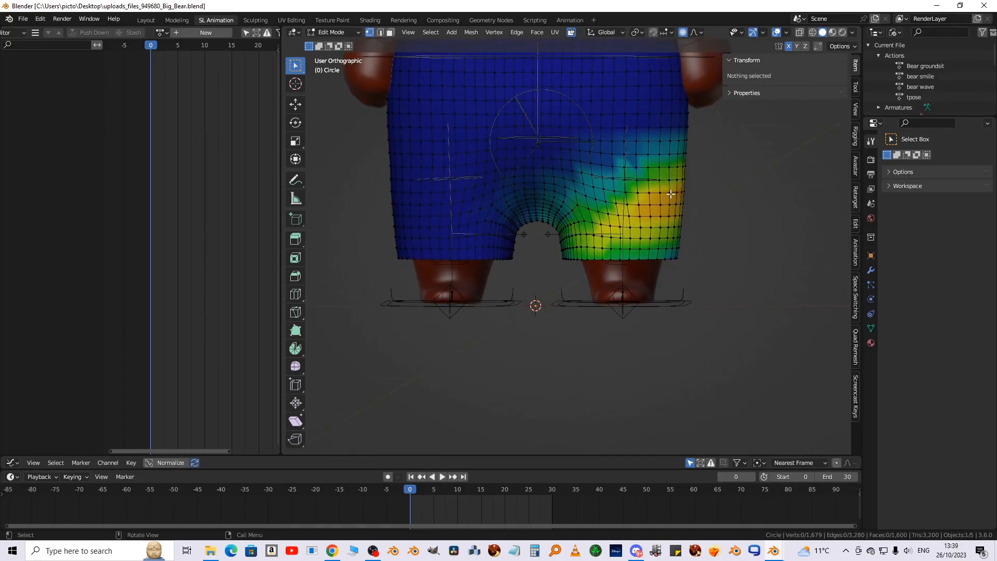
pyautogui.scroll(4, 679, 226)
pyautogui.keyDown('shift'); pyautogui.moveTo(506, 264); pyautogui.dragTo(504, 332, button='middle'); pyautogui.keyUp('shift')
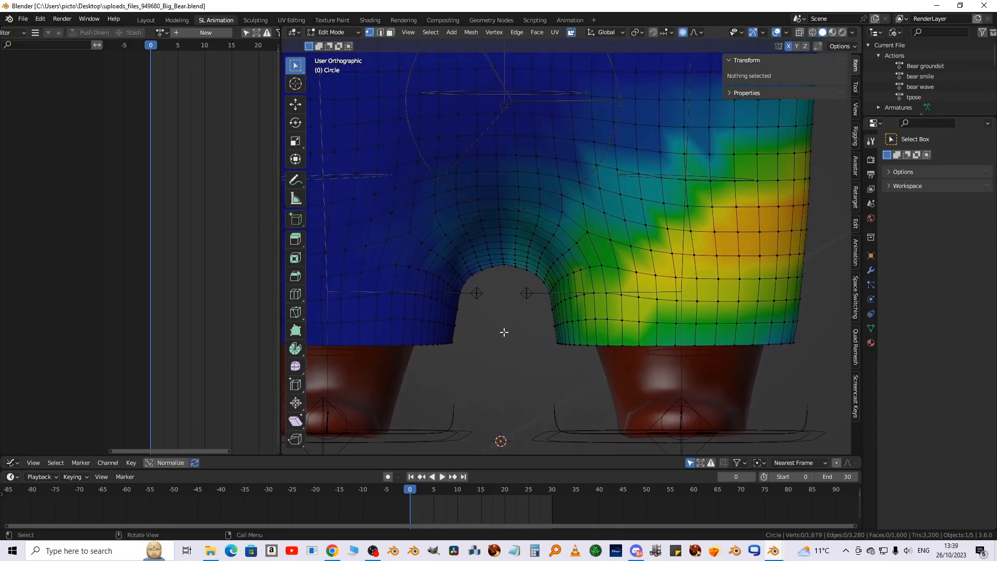
pyautogui.press('KP_1')
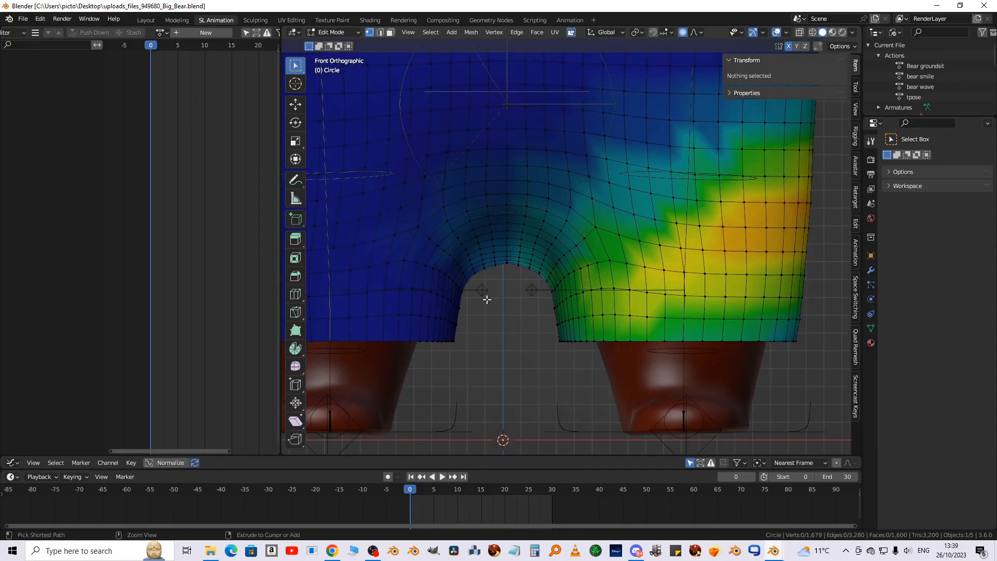
pyautogui.keyDown('ctrl'); pyautogui.moveTo(484, 296); pyautogui.dragTo(468, 271, button='right'); pyautogui.keyUp('ctrl')
pyautogui.moveTo(441, 225)
pyautogui.keyDown('ctrl'); pyautogui.mouseDown(button='right')
pyautogui.moveTo(436, 191)
pyautogui.moveTo(474, 174)
pyautogui.moveTo(575, 178)
pyautogui.moveTo(579, 218)
pyautogui.moveTo(535, 295)
pyautogui.mouseUp(button='right'); pyautogui.keyUp('ctrl')
pyautogui.moveTo(535, 295)
pyautogui.mouseDown(button='middle')
pyautogui.moveTo(521, 234)
pyautogui.moveTo(512, 363)
pyautogui.moveTo(518, 334)
pyautogui.mouseUp(button='middle')
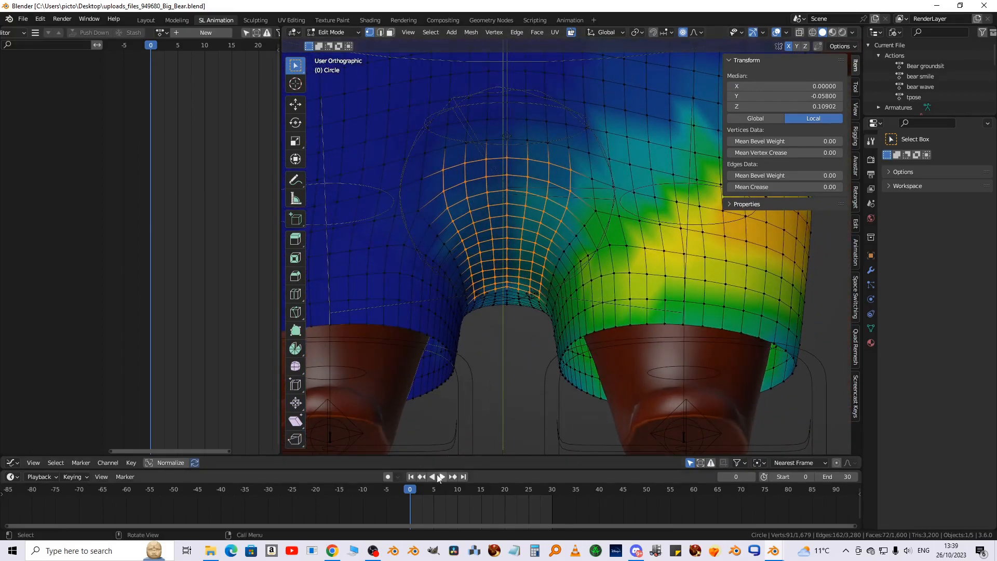
# Scrub the sitting animation between frames 0 and 15 to examine how the selected crotch area deforms
pyautogui.press('space')
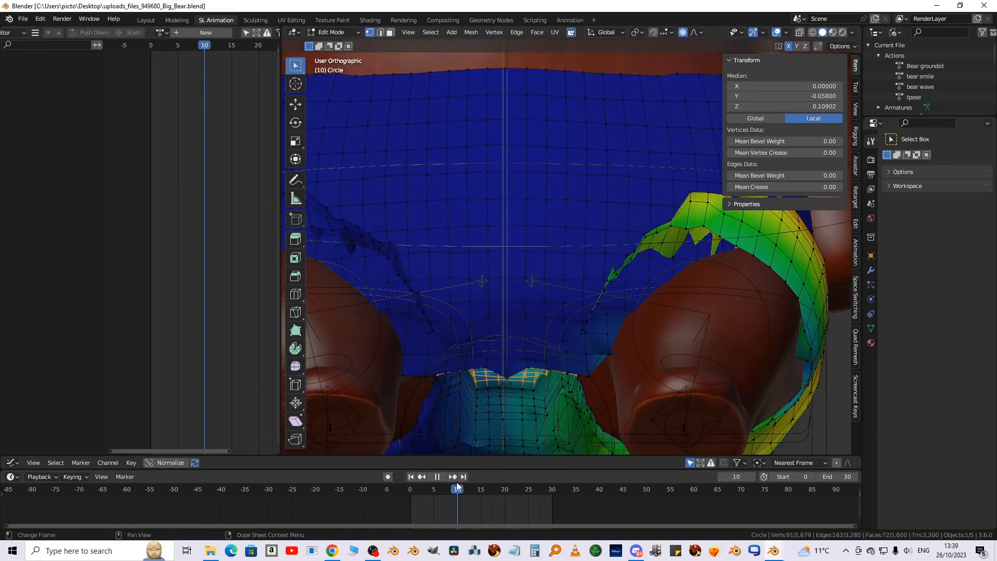
pyautogui.press('space')
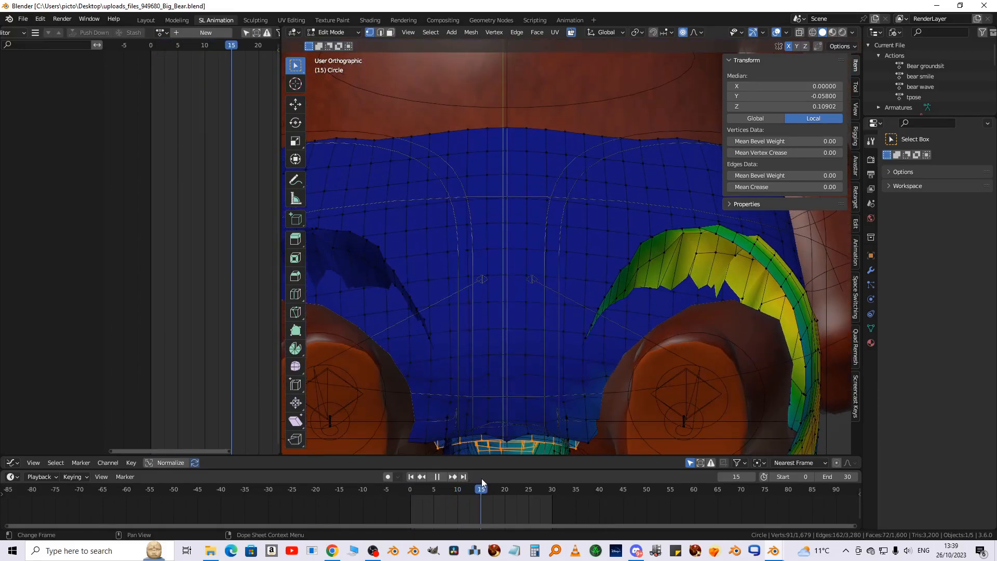
pyautogui.scroll(-5, 494, 360)
pyautogui.moveTo(494, 360); pyautogui.dragTo(503, 306, button='middle')
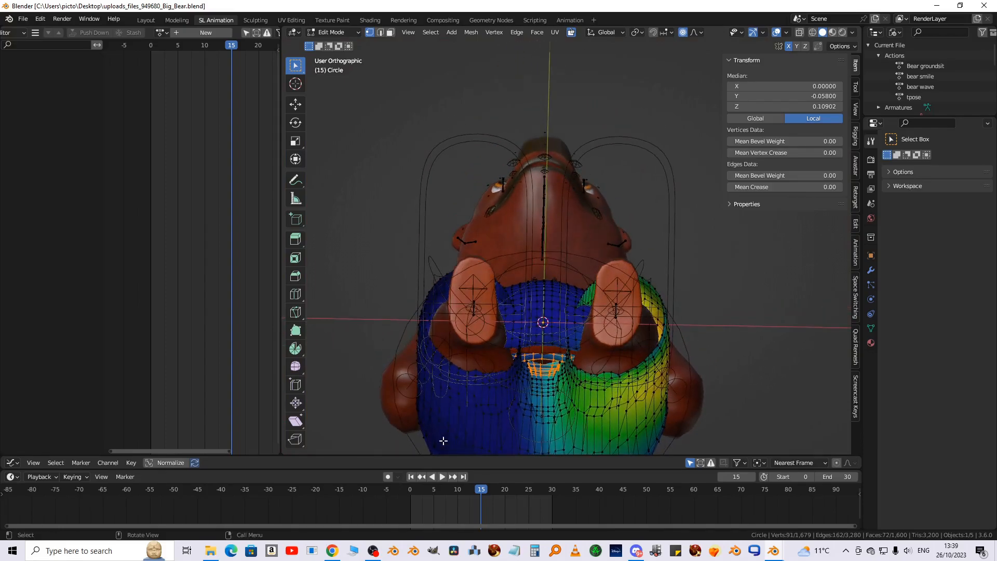
pyautogui.click(442, 476)
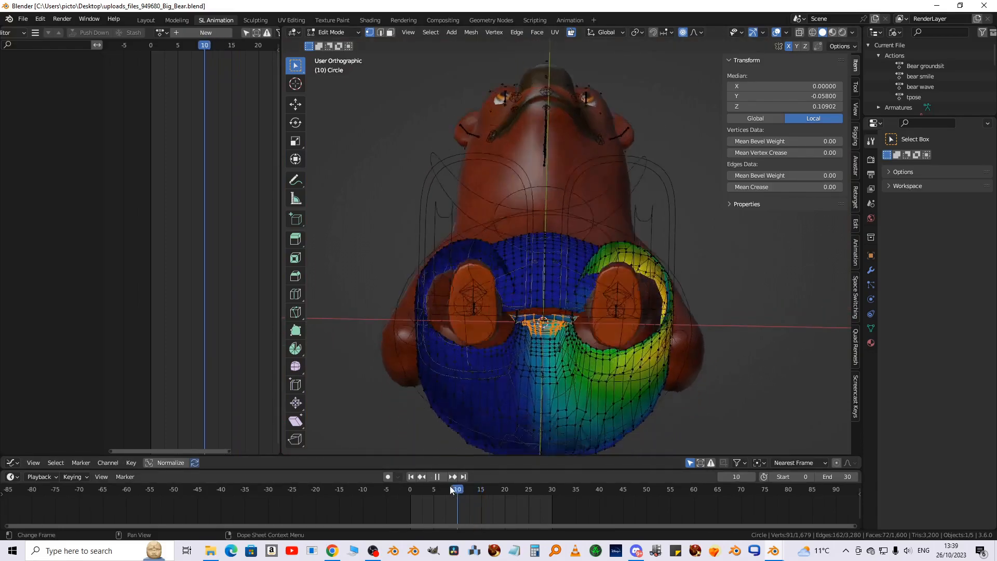
pyautogui.moveTo(583, 223); pyautogui.dragTo(530, 343, button='middle')
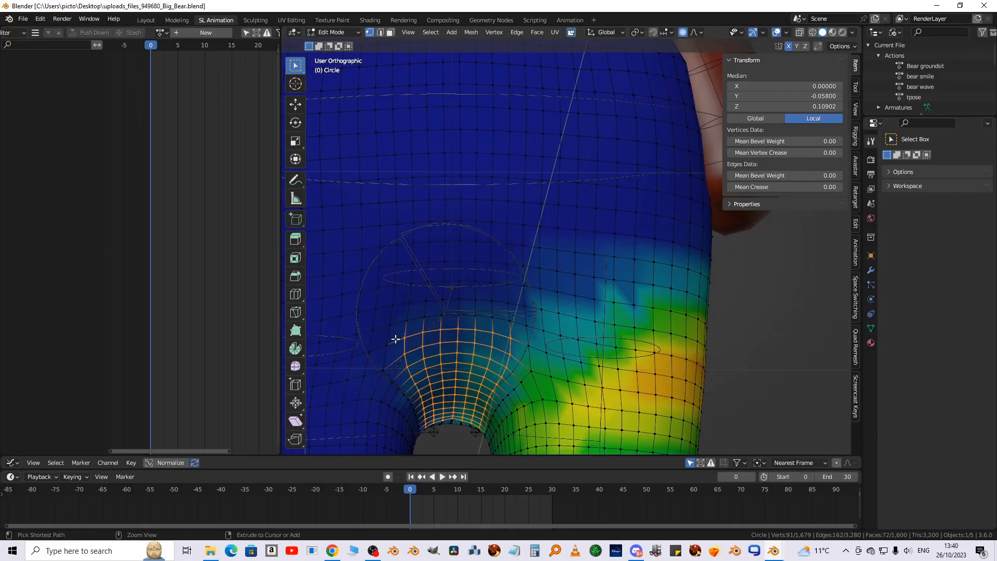
# Extend the lasso selection upward to include the wider rows of vertices above the crotch
pyautogui.keyDown('shift'); pyautogui.moveTo(367, 355); pyautogui.dragTo(539, 357); pyautogui.keyUp('shift')
pyautogui.scroll(-4, 467, 374)
pyautogui.moveTo(490, 348); pyautogui.dragTo(490, 295, button='middle')
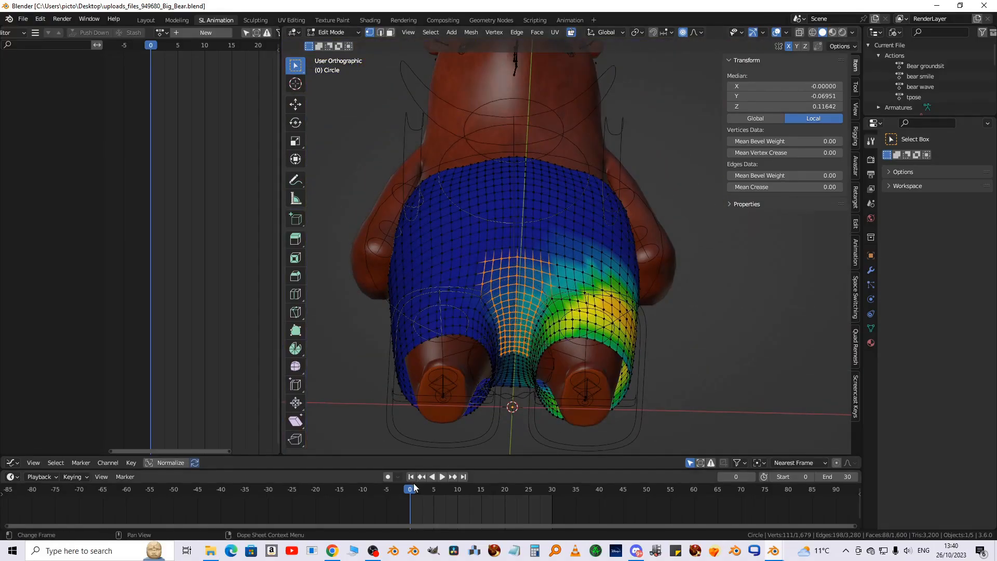
# Move the animation to frame 17 and examine the deformed crotch area close up from below
pyautogui.moveTo(410, 485); pyautogui.dragTo(490, 500)
pyautogui.moveTo(537, 400); pyautogui.dragTo(491, 220, button='middle')
pyautogui.scroll(5, 451, 256)
pyautogui.keyDown('shift'); pyautogui.moveTo(470, 254); pyautogui.dragTo(640, 257, button='middle'); pyautogui.keyUp('shift')
pyautogui.scroll(4, 462, 309)
pyautogui.moveTo(486, 290); pyautogui.dragTo(540, 274, button='middle')
pyautogui.scroll(-1, 458, 309)
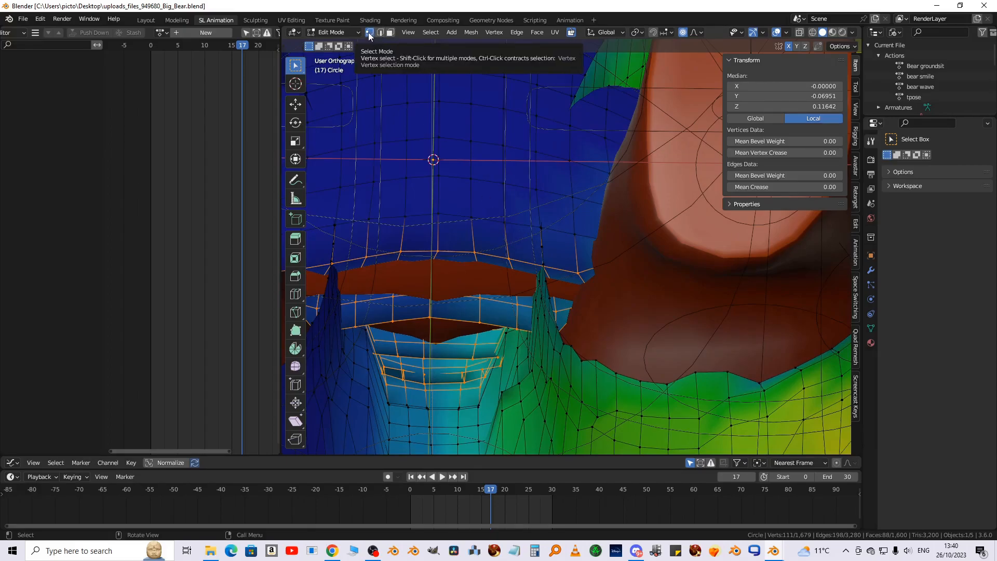
# Switch to Weight Paint and make mTorso the active vertex group for the selected crotch vertices
pyautogui.click(332, 32)
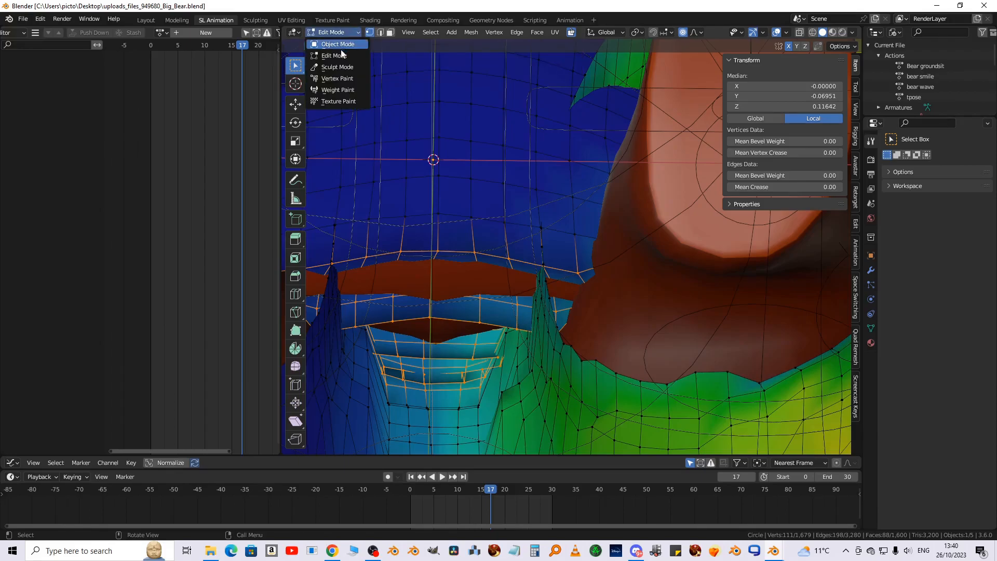
pyautogui.click(336, 86)
pyautogui.click(871, 328)
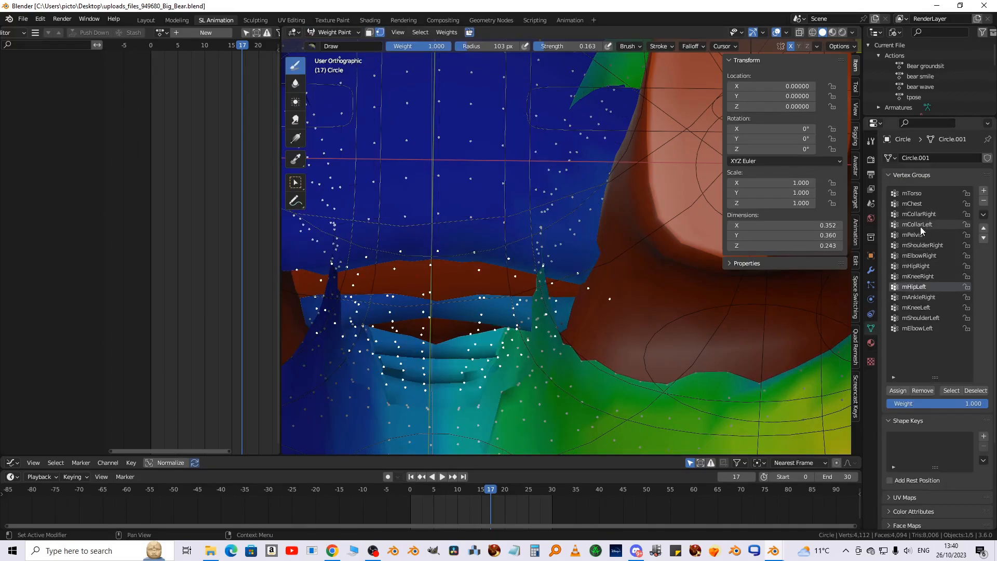
pyautogui.click(912, 193)
pyautogui.moveTo(488, 310)
pyautogui.mouseDown(button='middle')
pyautogui.moveTo(483, 279)
pyautogui.moveTo(495, 370)
pyautogui.mouseUp(button='middle')
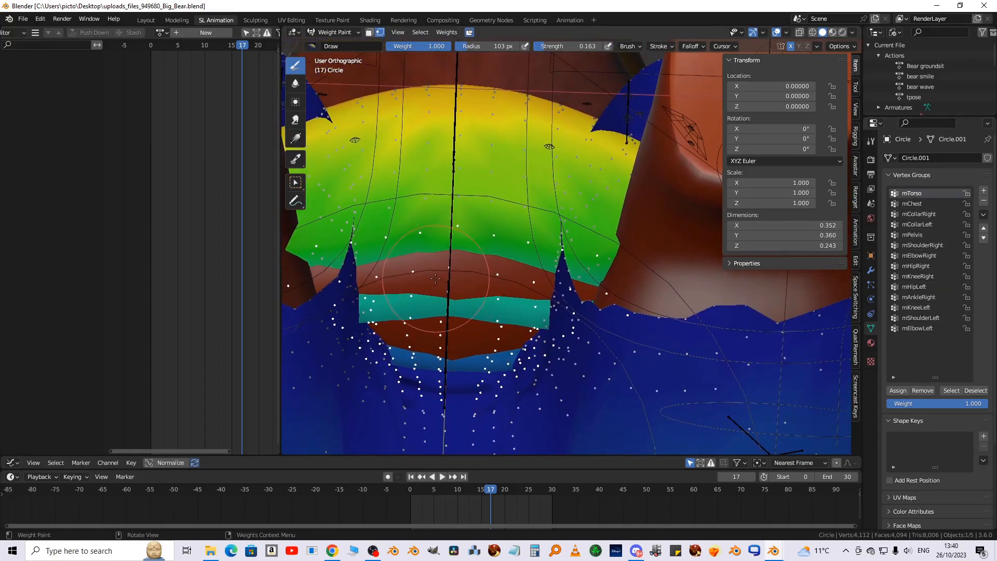
# Paint mTorso weight across the selected crotch vertices where the body shows through the trousers
pyautogui.scroll(2, 435, 279)
pyautogui.moveTo(347, 279)
pyautogui.mouseDown()
pyautogui.moveTo(445, 283)
pyautogui.moveTo(478, 270)
pyautogui.moveTo(457, 268)
pyautogui.mouseUp()
pyautogui.moveTo(415, 265)
pyautogui.mouseDown(button='middle')
pyautogui.moveTo(452, 259)
pyautogui.moveTo(410, 278)
pyautogui.moveTo(424, 289)
pyautogui.mouseUp(button='middle')
pyautogui.moveTo(384, 281); pyautogui.dragTo(364, 296)
# Paint mTorso weight onto the selected crotch vertices around the gap beside the thigh where the body shows through
pyautogui.scroll(-6, 430, 263)
pyautogui.moveTo(430, 263)
pyautogui.mouseDown(button='middle')
pyautogui.moveTo(431, 333)
pyautogui.moveTo(395, 260)
pyautogui.moveTo(379, 286)
pyautogui.moveTo(415, 312)
pyautogui.moveTo(474, 403)
pyautogui.moveTo(444, 444)
pyautogui.moveTo(794, 268)
pyautogui.moveTo(657, 279)
pyautogui.mouseUp(button='middle')
pyautogui.scroll(9, 379, 287)
pyautogui.scroll(-6, 379, 286)
pyautogui.scroll(10, 583, 271)
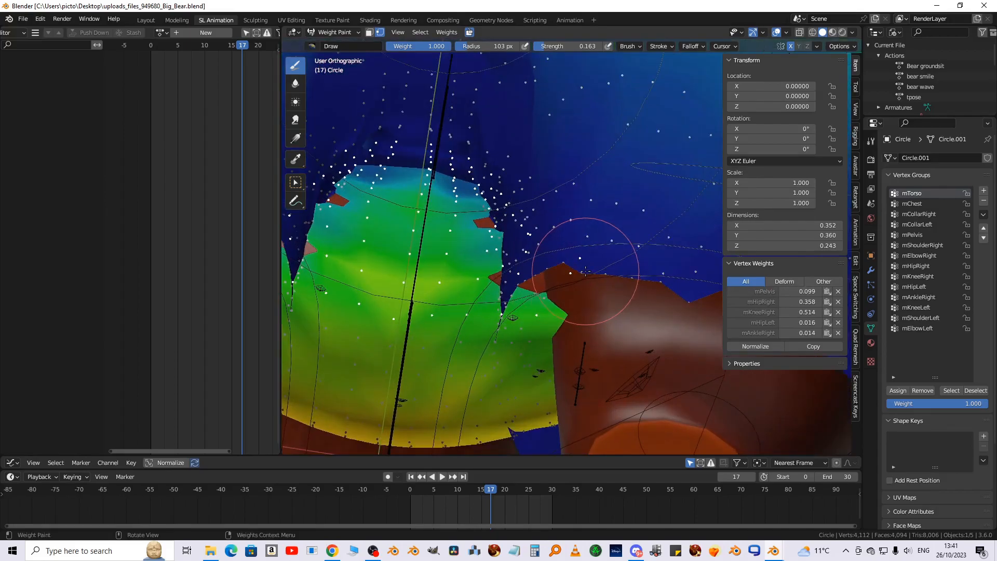
pyautogui.moveTo(535, 301)
pyautogui.mouseDown(button='middle')
pyautogui.moveTo(575, 290)
pyautogui.moveTo(527, 289)
pyautogui.mouseUp(button='middle')
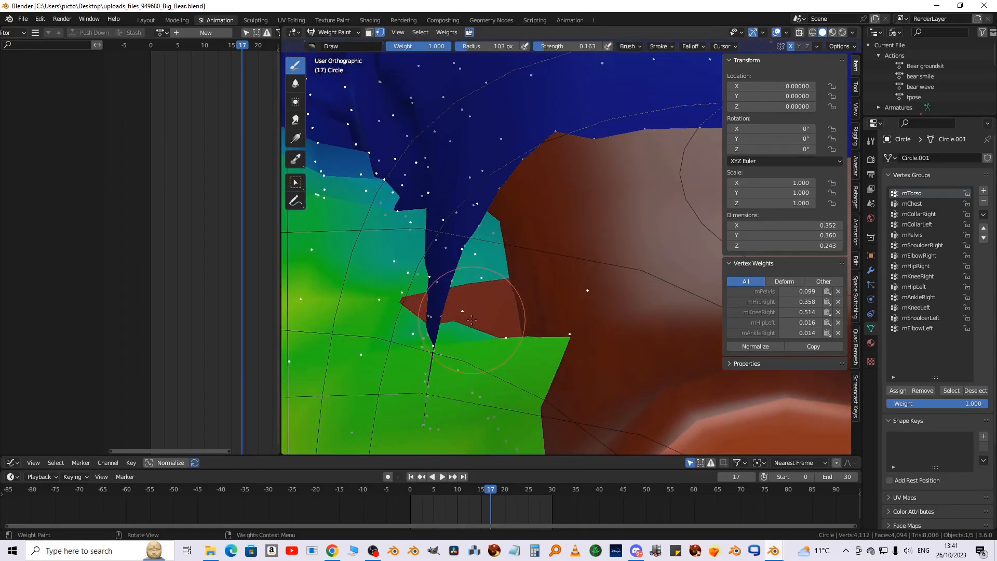
pyautogui.scroll(3, 389, 357)
pyautogui.moveTo(346, 375); pyautogui.dragTo(323, 356)
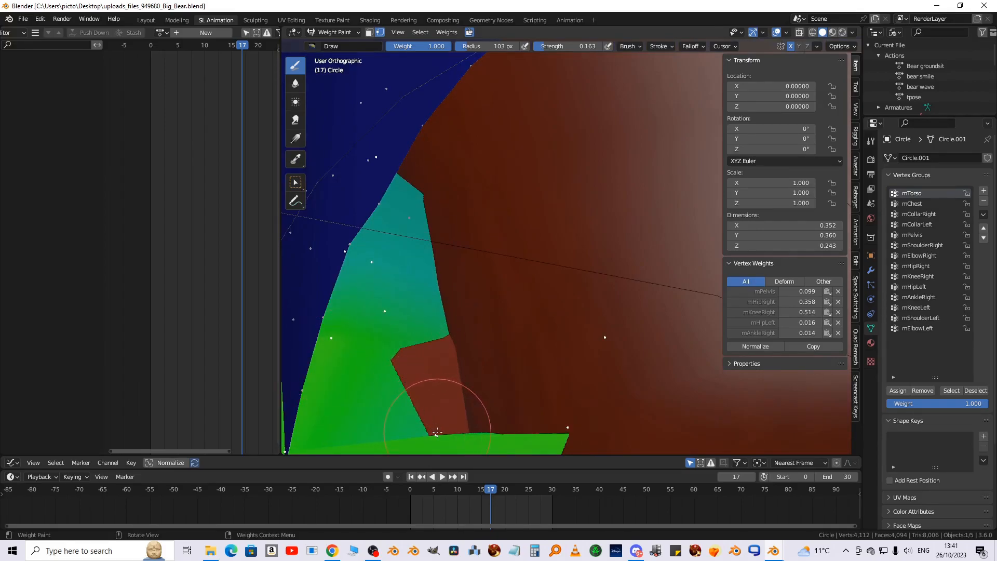
# Add more mTorso weight to the crotch vertices beside the narrow fold near the thigh
pyautogui.scroll(-2, 428, 346)
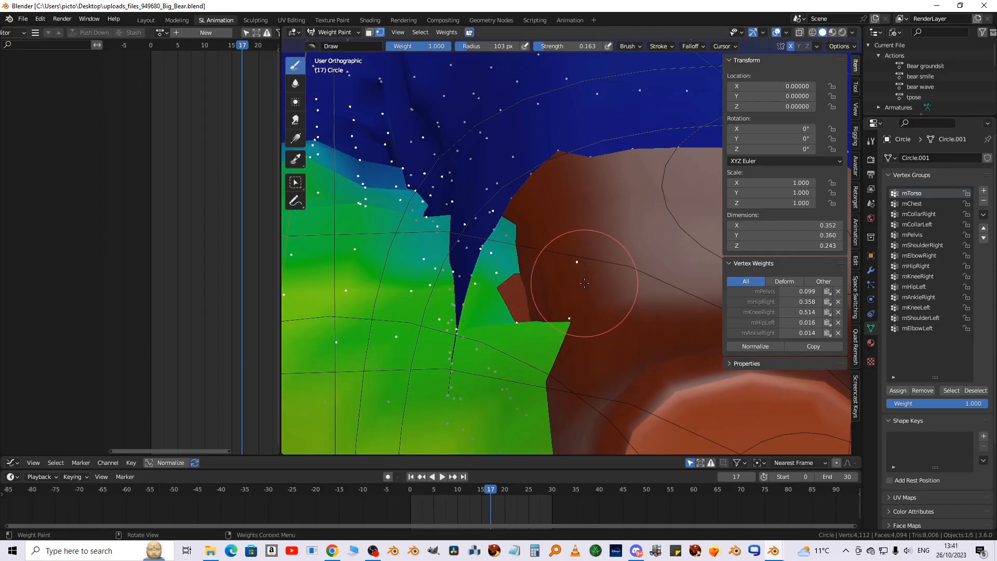
pyautogui.scroll(-4, 493, 302)
pyautogui.scroll(5, 493, 302)
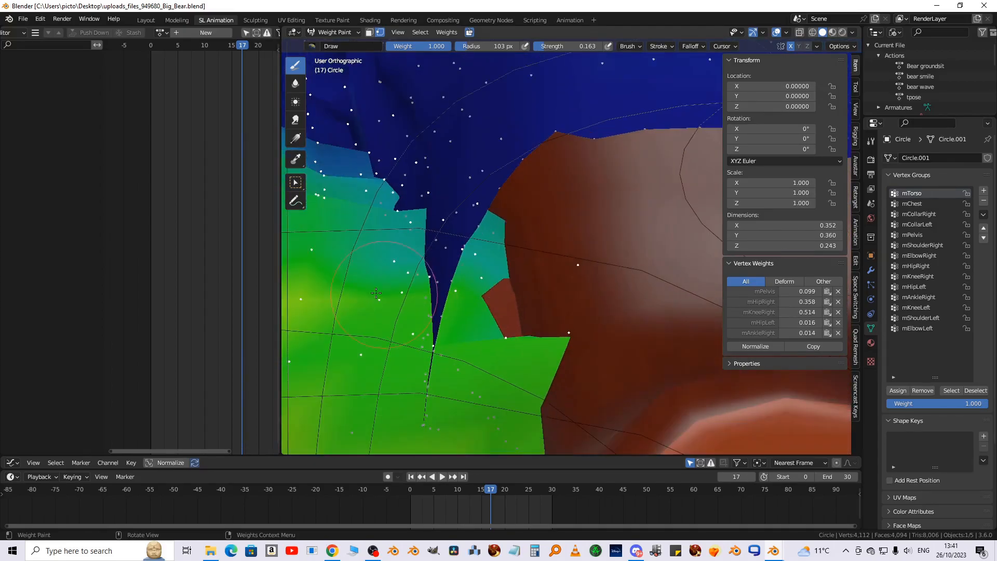
pyautogui.moveTo(385, 274); pyautogui.dragTo(387, 267)
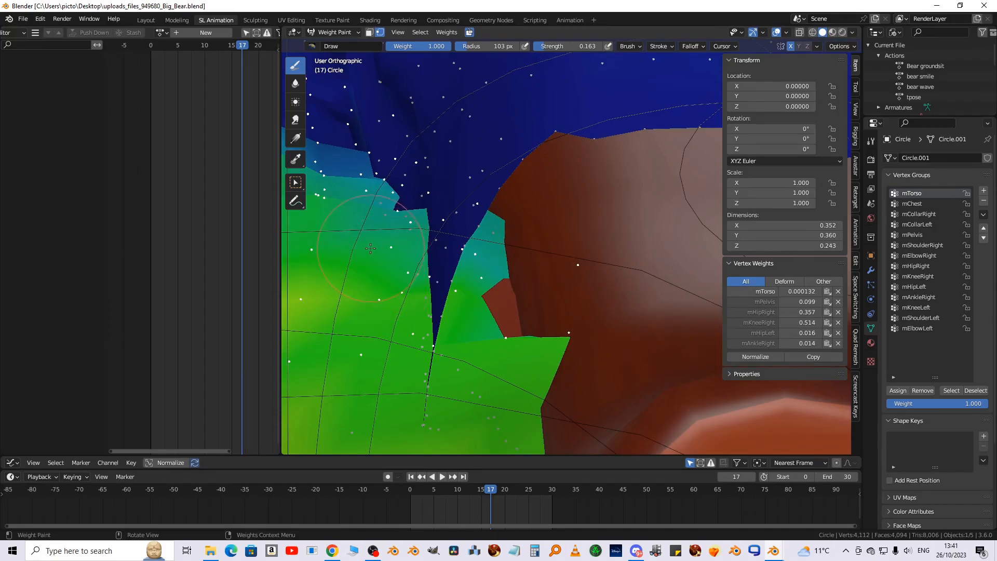
# Paint mTorso weight over the small notch at the edge of the crotch panel where the body shows
pyautogui.moveTo(483, 316)
pyautogui.mouseDown(button='middle')
pyautogui.moveTo(501, 290)
pyautogui.moveTo(485, 321)
pyautogui.moveTo(511, 298)
pyautogui.moveTo(534, 312)
pyautogui.moveTo(514, 306)
pyautogui.moveTo(484, 418)
pyautogui.mouseUp(button='middle')
pyautogui.moveTo(354, 390); pyautogui.dragTo(421, 255, button='middle')
pyautogui.scroll(6, 598, 212)
pyautogui.moveTo(597, 212)
pyautogui.mouseDown(button='middle')
pyautogui.moveTo(538, 213)
pyautogui.moveTo(516, 262)
pyautogui.moveTo(473, 299)
pyautogui.moveTo(654, 310)
pyautogui.mouseUp(button='middle')
pyautogui.scroll(6, 468, 286)
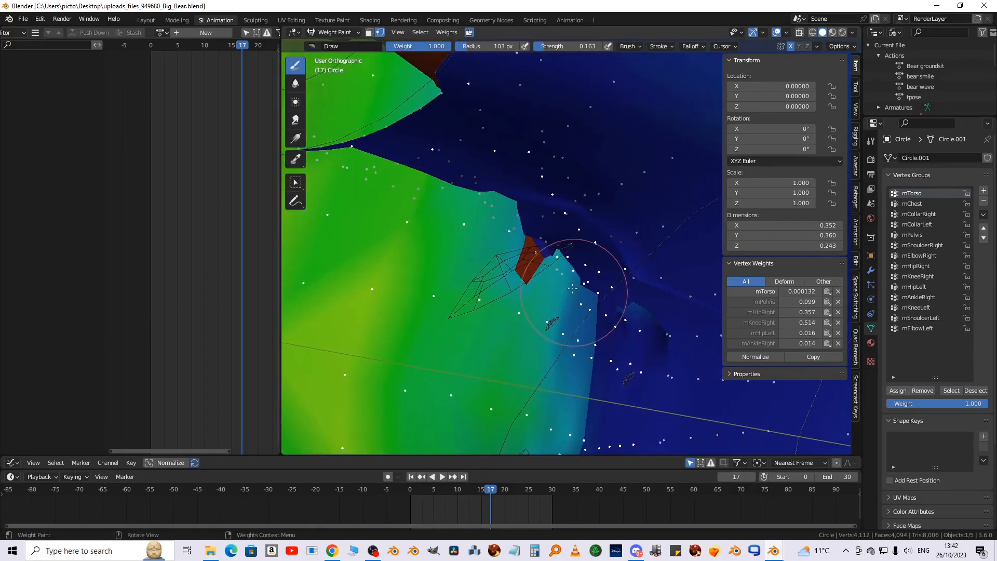
pyautogui.scroll(4, 522, 263)
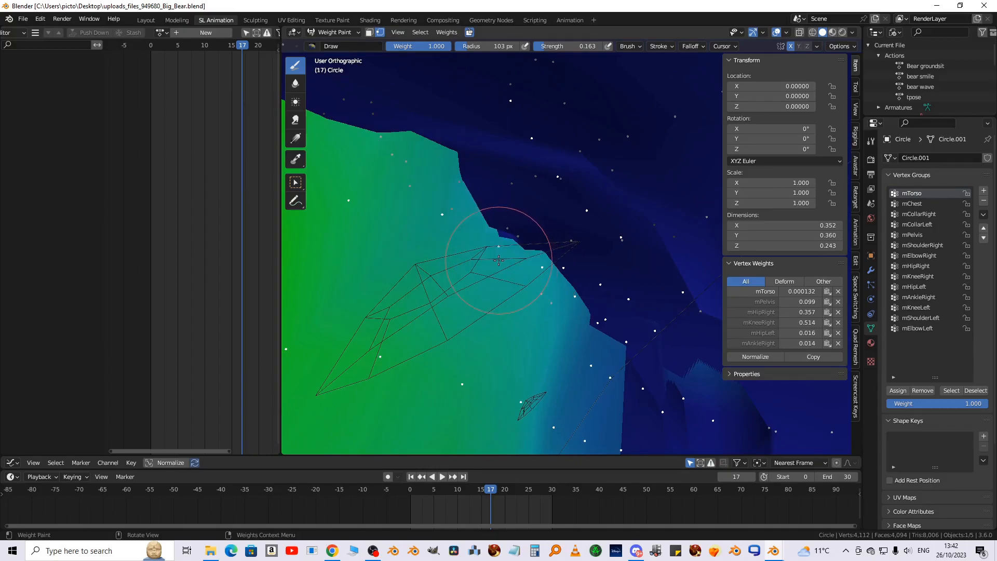
# Paint mTorso weight across the thin strip of exposed body along the middle of the crotch
pyautogui.scroll(-3, 496, 270)
pyautogui.moveTo(474, 294)
pyautogui.mouseDown(button='middle')
pyautogui.moveTo(517, 283)
pyautogui.moveTo(497, 277)
pyautogui.moveTo(580, 298)
pyautogui.mouseUp(button='middle')
pyautogui.scroll(6, 570, 307)
pyautogui.keyDown('shift'); pyautogui.moveTo(439, 353); pyautogui.dragTo(608, 219, button='middle'); pyautogui.keyUp('shift')
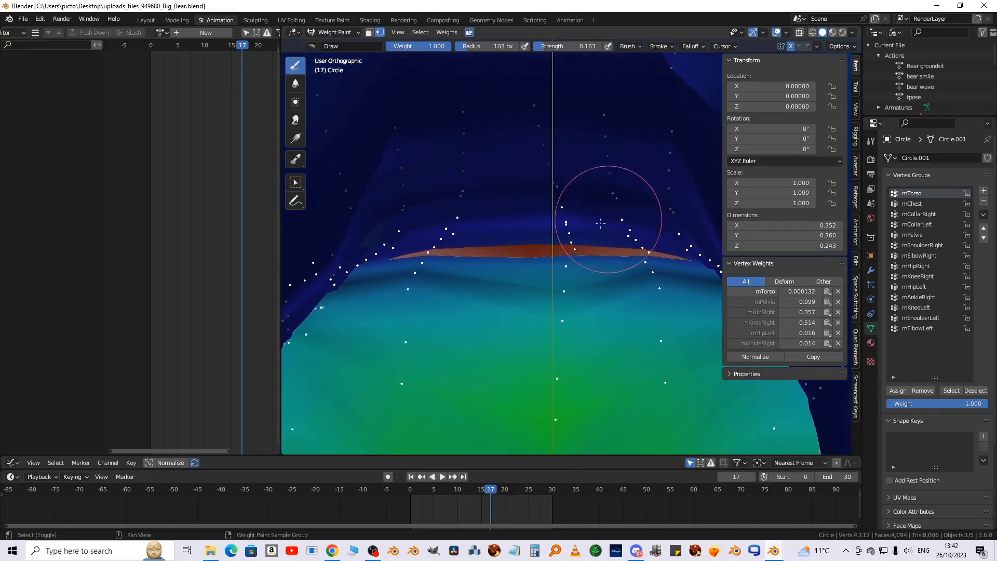
pyautogui.scroll(3, 580, 251)
pyautogui.moveTo(580, 258)
pyautogui.mouseDown()
pyautogui.moveTo(572, 248)
pyautogui.moveTo(614, 268)
pyautogui.moveTo(700, 262)
pyautogui.mouseUp()
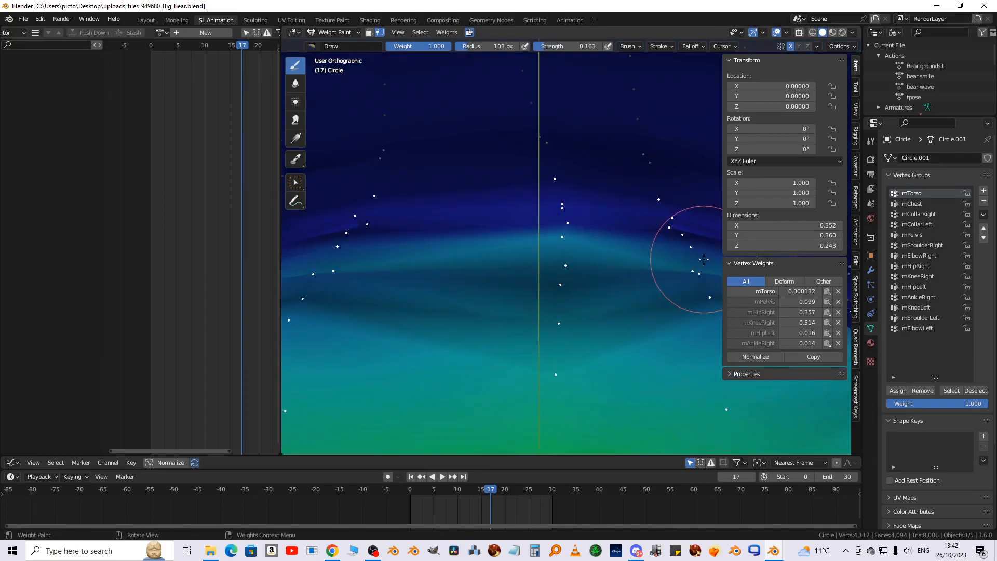
# In Edit Mode, set the mTorso weight of the vertex protruding at the centre of the crotch edge to 0.154
pyautogui.scroll(-7, 654, 249)
pyautogui.moveTo(494, 211)
pyautogui.mouseDown(button='middle')
pyautogui.moveTo(683, 309)
pyautogui.moveTo(670, 304)
pyautogui.mouseUp(button='middle')
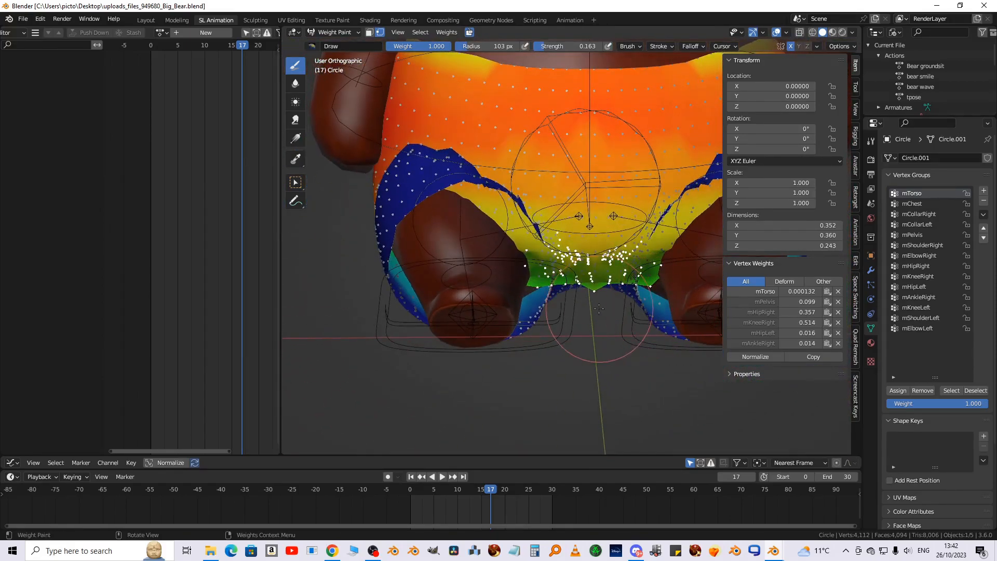
pyautogui.keyDown('shift'); pyautogui.moveTo(597, 329); pyautogui.dragTo(509, 310, button='middle'); pyautogui.keyUp('shift')
pyautogui.scroll(4, 472, 312)
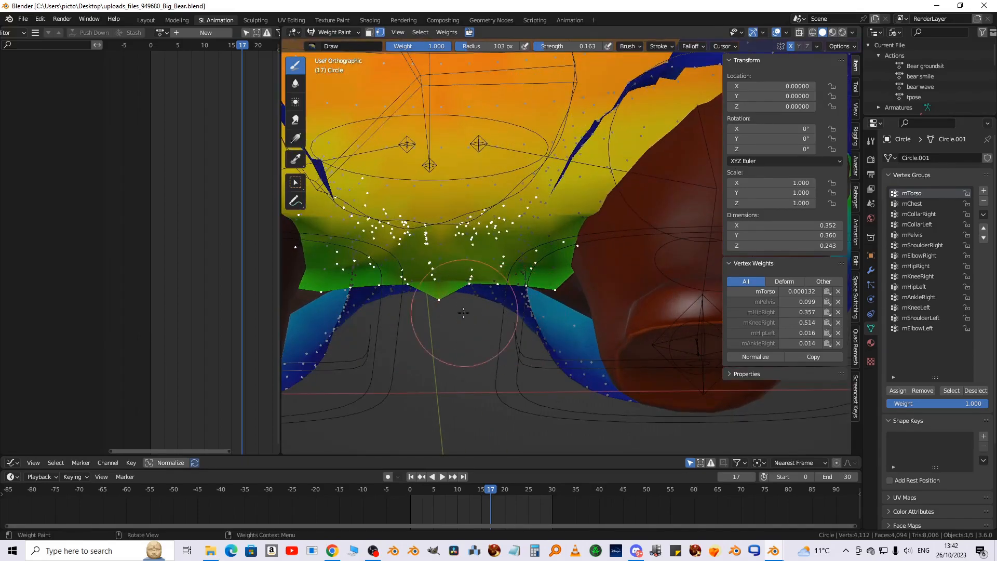
pyautogui.keyDown('ctrl'); pyautogui.click(441, 301); pyautogui.keyUp('ctrl')
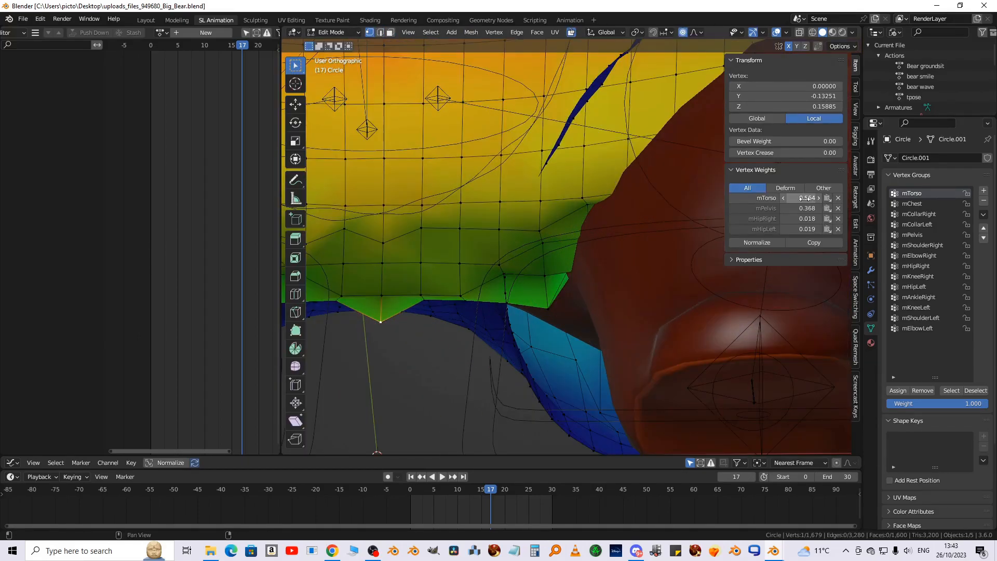
pyautogui.moveTo(801, 198); pyautogui.dragTo(790, 197)
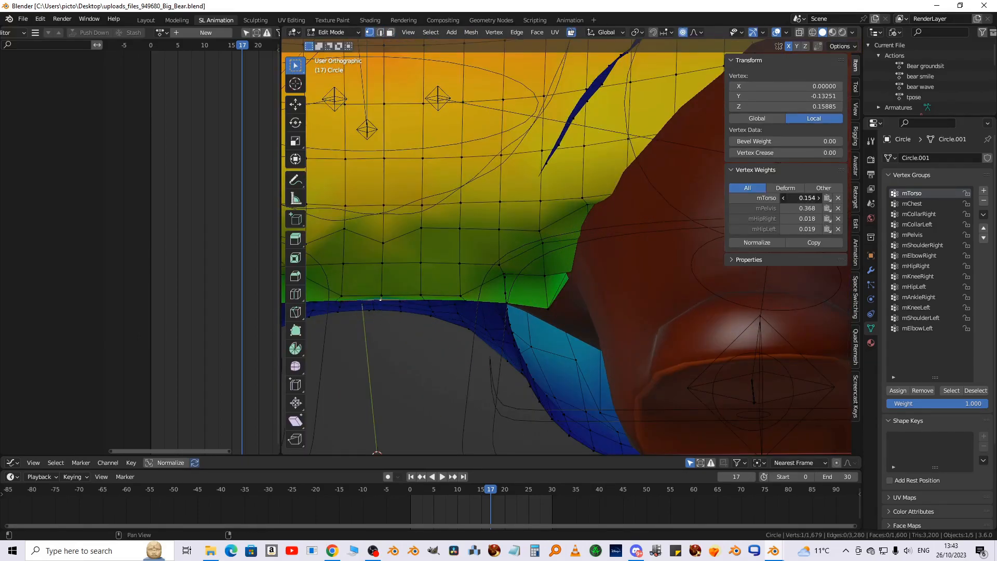
# Set the protruding vertex near the thigh to mTorso weight 0.222, and raise and normalize its inner neighbour to mTorso 0.661
pyautogui.click(552, 308)
pyautogui.moveTo(801, 198); pyautogui.dragTo(782, 198)
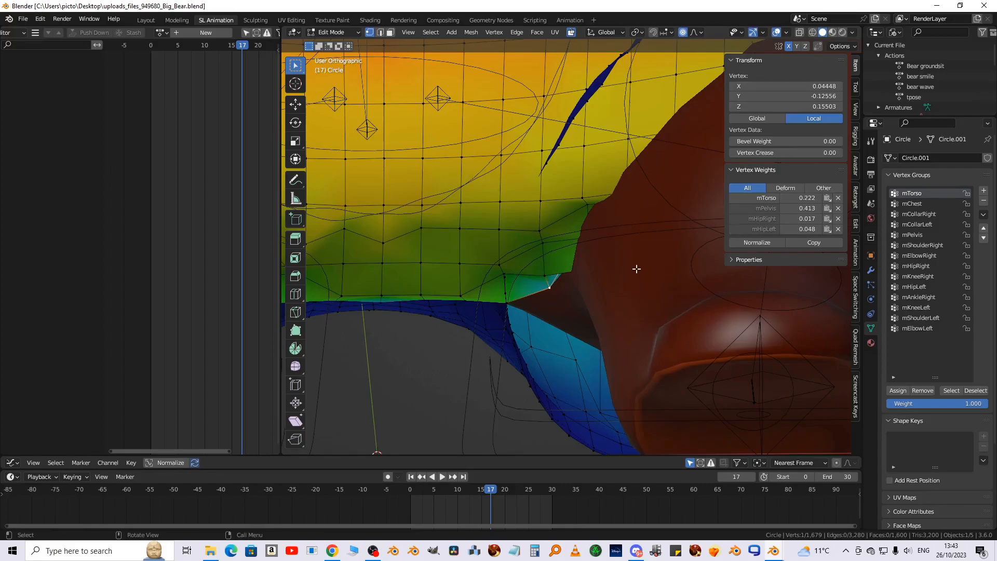
pyautogui.click(504, 278)
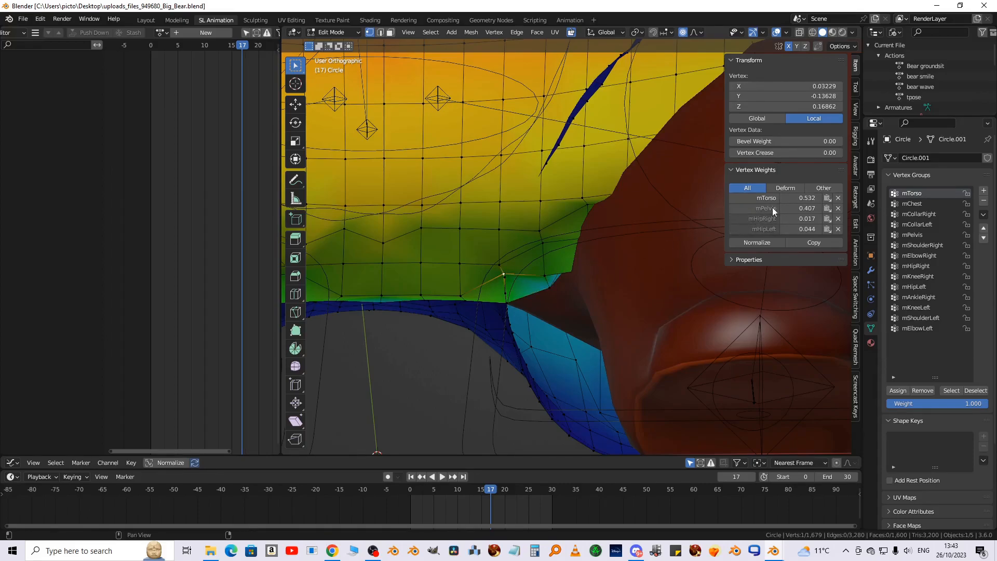
pyautogui.moveTo(801, 198); pyautogui.dragTo(821, 197)
pyautogui.click(747, 243)
# Examine the seated trousers in right side view and from below, including the crotch and leg hems
pyautogui.moveTo(712, 255)
pyautogui.mouseDown(button='middle')
pyautogui.moveTo(460, 285)
pyautogui.moveTo(481, 231)
pyautogui.moveTo(509, 241)
pyautogui.moveTo(503, 173)
pyautogui.moveTo(493, 318)
pyautogui.moveTo(489, 290)
pyautogui.mouseUp(button='middle')
pyautogui.scroll(-6, 508, 260)
pyautogui.press('KP_3')
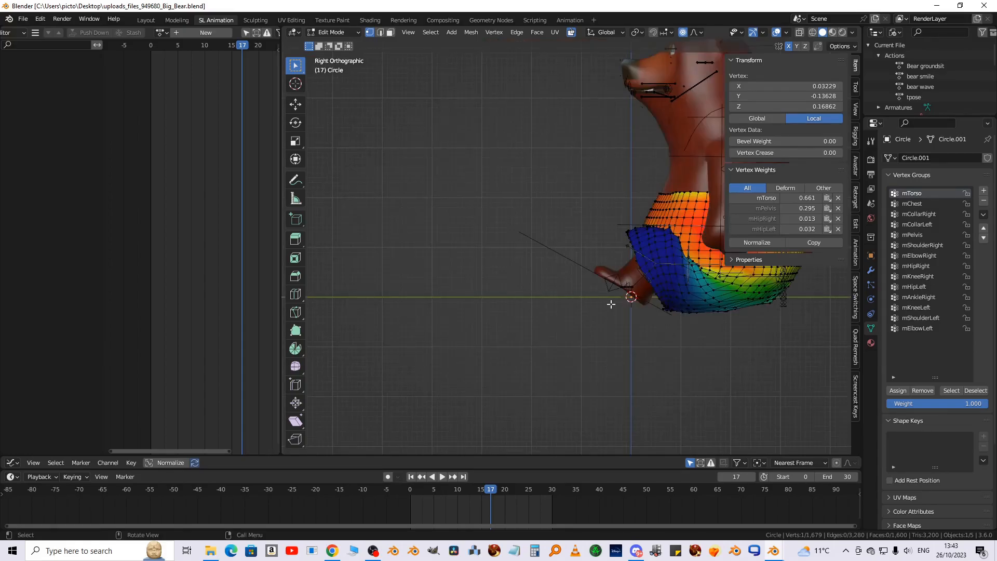
pyautogui.keyDown('shift'); pyautogui.moveTo(655, 311); pyautogui.dragTo(538, 320, button='middle'); pyautogui.keyUp('shift')
pyautogui.scroll(5, 546, 298)
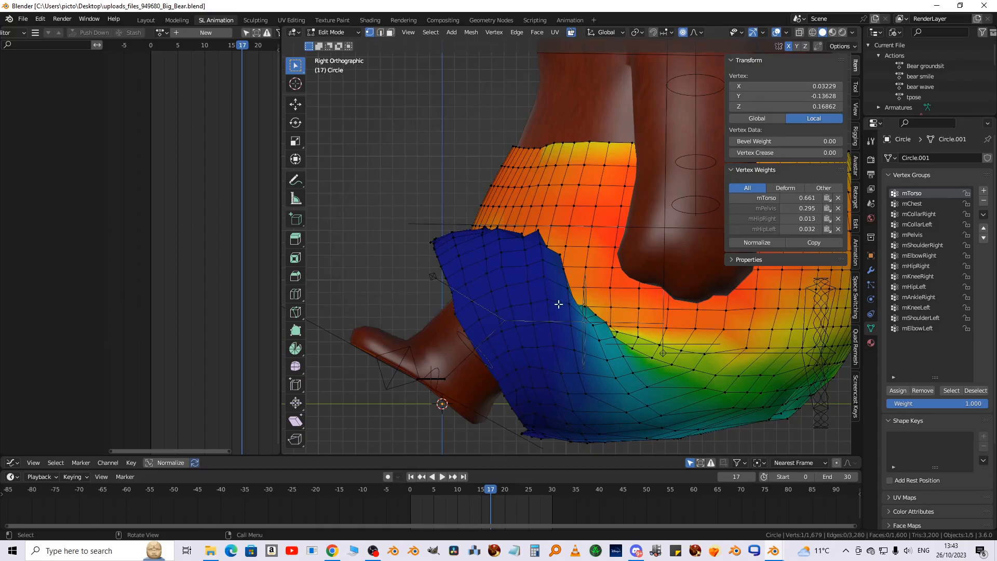
pyautogui.moveTo(554, 315); pyautogui.dragTo(507, 228, button='middle')
pyautogui.keyDown('shift'); pyautogui.moveTo(552, 267); pyautogui.dragTo(636, 260, button='middle'); pyautogui.keyUp('shift')
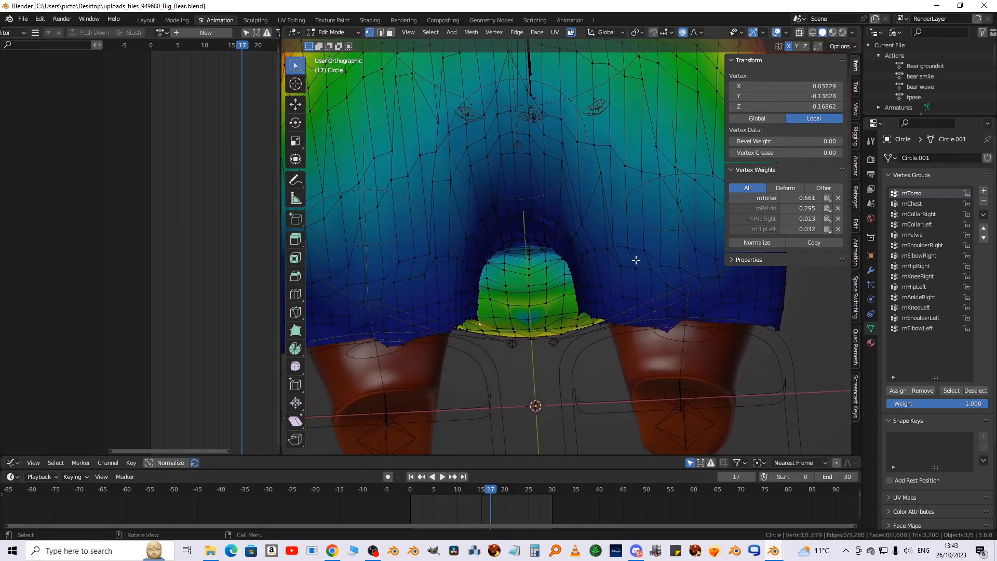
# Compare the weights of the protruding hem vertex on each leg and delete the mAnkleRight vertex group
pyautogui.click(667, 332)
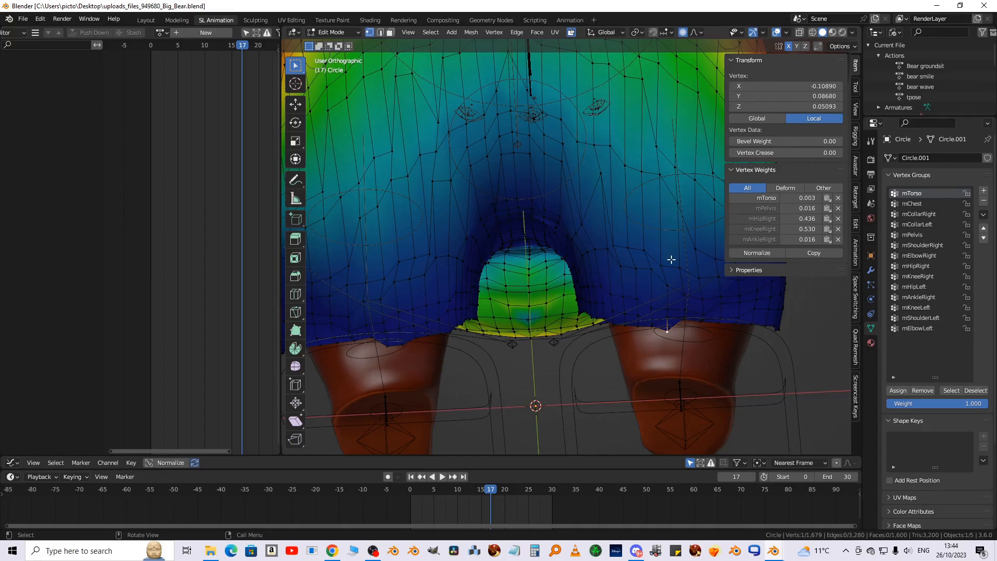
pyautogui.click(398, 348)
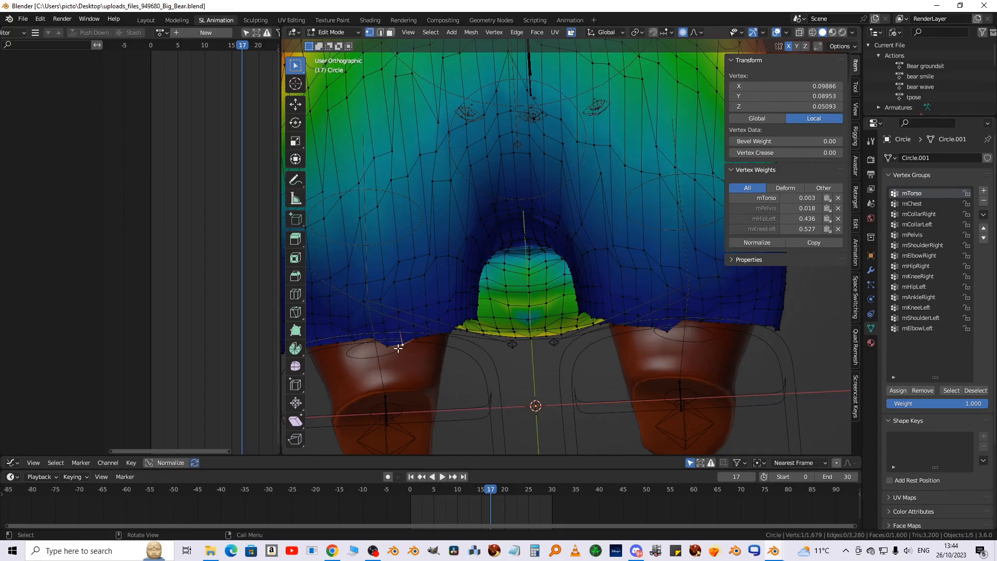
pyautogui.click(668, 331)
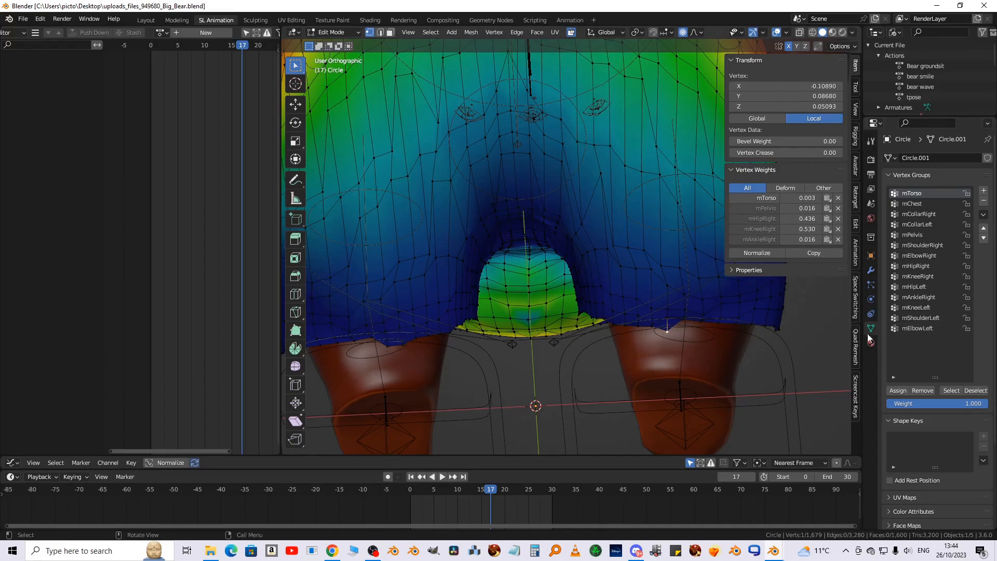
pyautogui.click(920, 298)
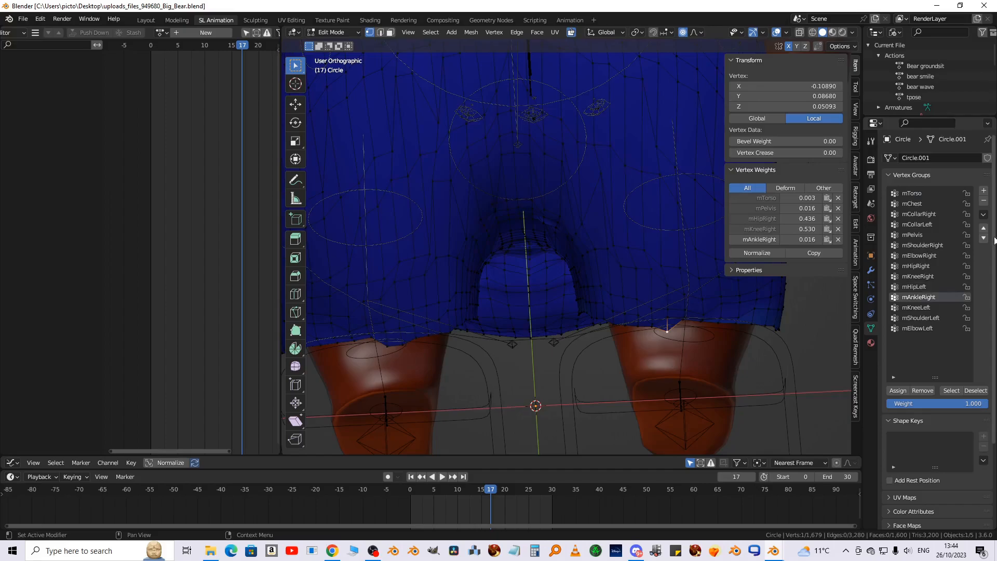
pyautogui.click(983, 202)
# Return the animation to frame 0 and check the trousers in the standing pose
pyautogui.moveTo(583, 265); pyautogui.dragTo(556, 405, button='middle')
pyautogui.scroll(-5, 589, 304)
pyautogui.moveTo(477, 486); pyautogui.dragTo(362, 497)
pyautogui.moveTo(491, 358); pyautogui.dragTo(596, 346, button='middle')
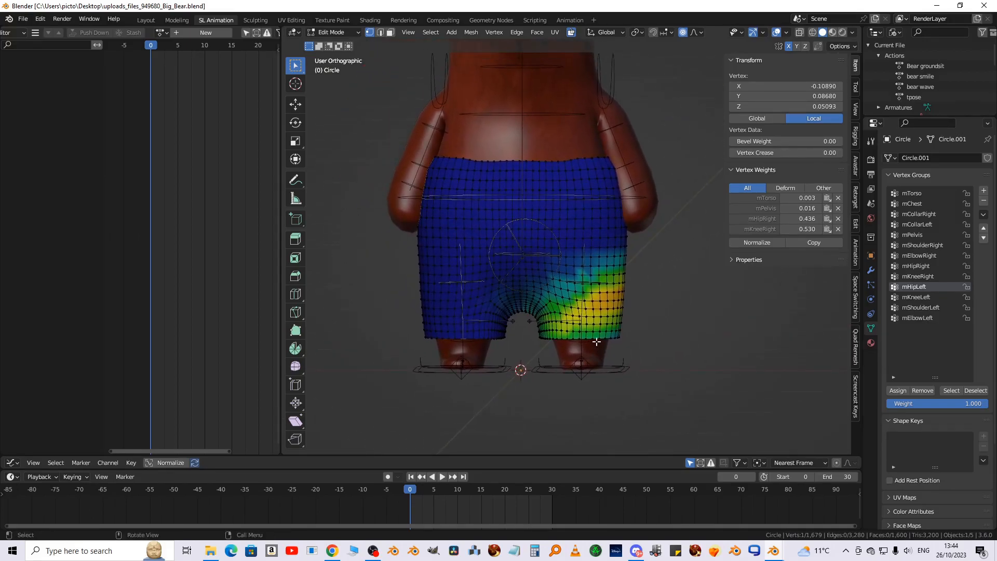
pyautogui.scroll(2, 530, 202)
pyautogui.scroll(-2, 525, 161)
# Turn on X-ray in front view and box-select the trousers' vertices from hip level down to the hems
pyautogui.click(800, 33)
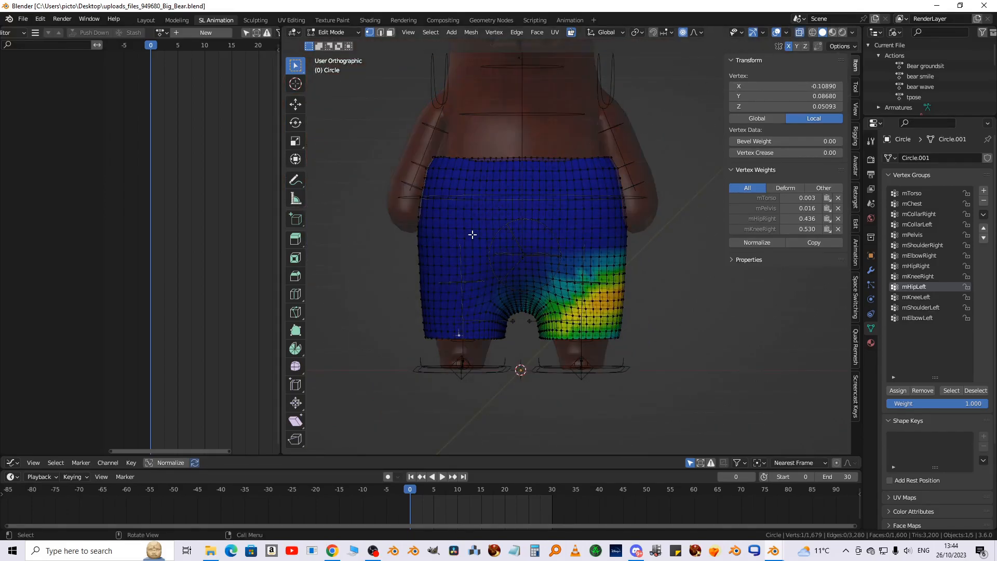
pyautogui.press('KP_1')
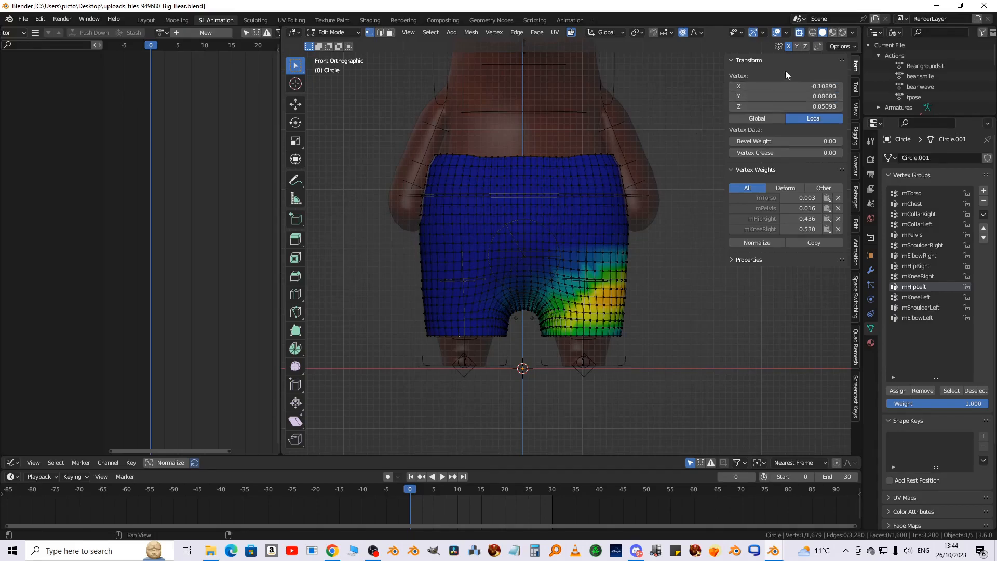
pyautogui.press('b')
pyautogui.moveTo(369, 229); pyautogui.dragTo(709, 379)
# Smooth the selected vertices' weights with the Deform Pose Bones subset, factor 0.500 and 4 iterations
pyautogui.press('q')
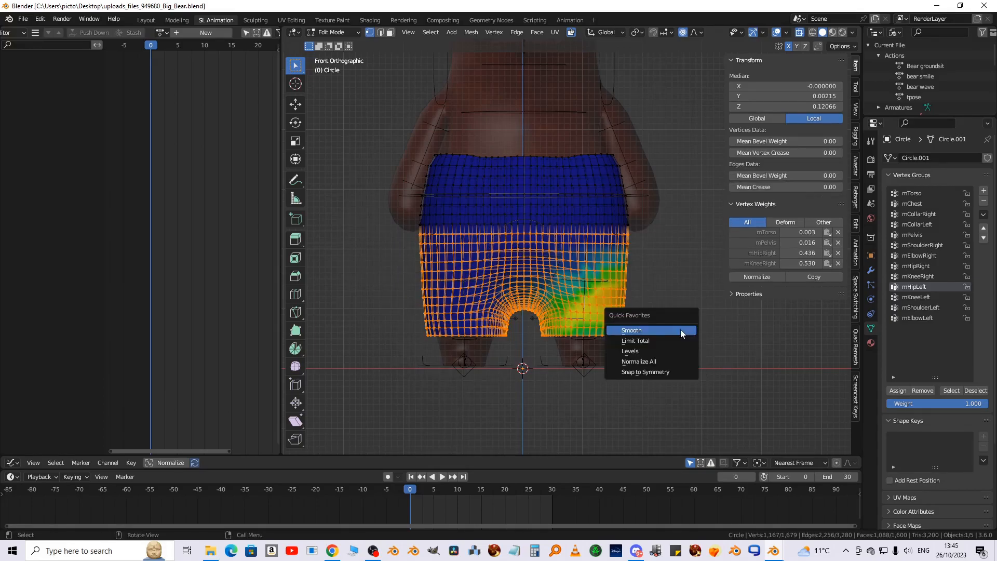
pyautogui.click(680, 329)
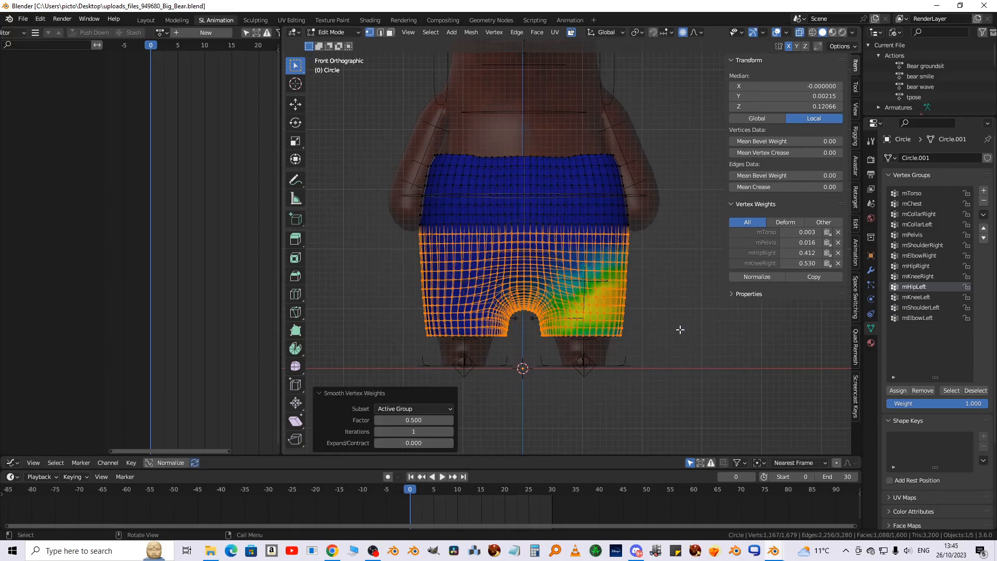
pyautogui.click(429, 408)
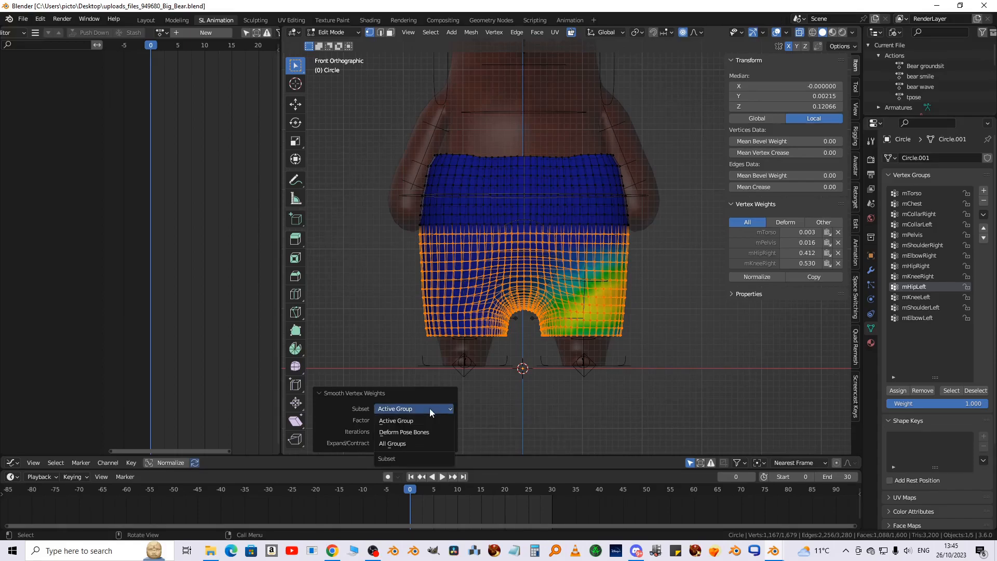
pyautogui.click(412, 432)
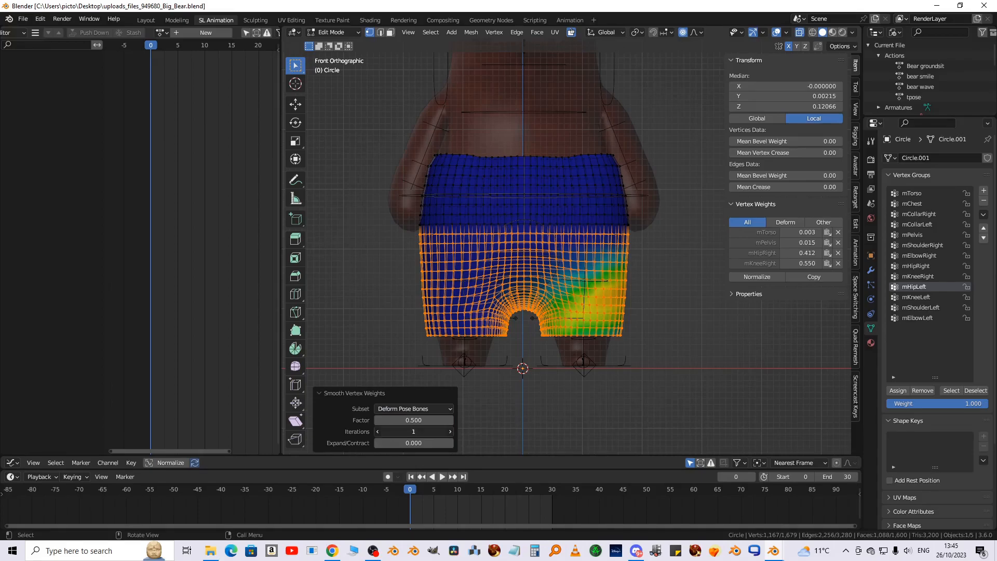
pyautogui.moveTo(414, 431)
pyautogui.mouseDown()
pyautogui.moveTo(445, 431)
pyautogui.moveTo(428, 431)
pyautogui.mouseUp()
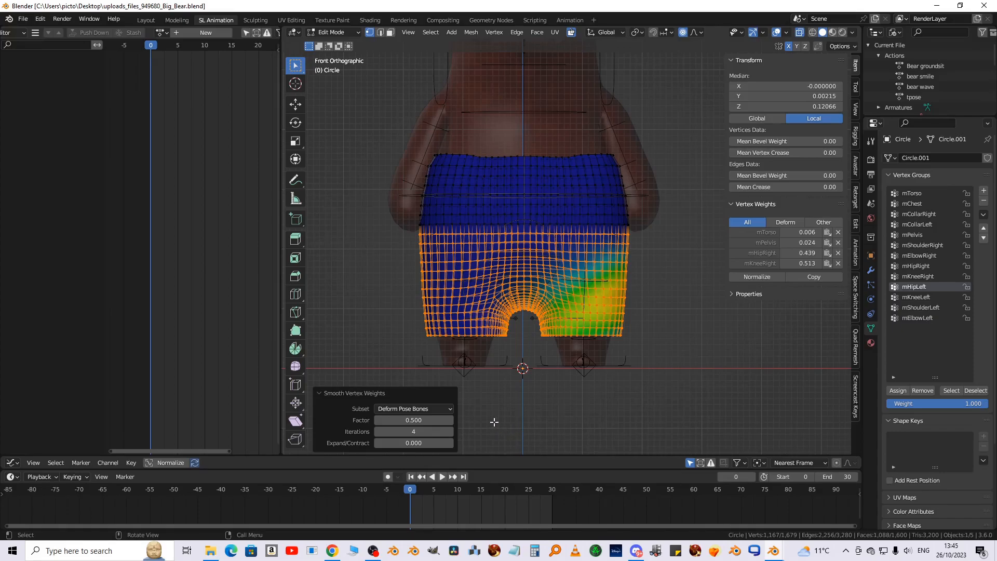
pyautogui.press('Tab')
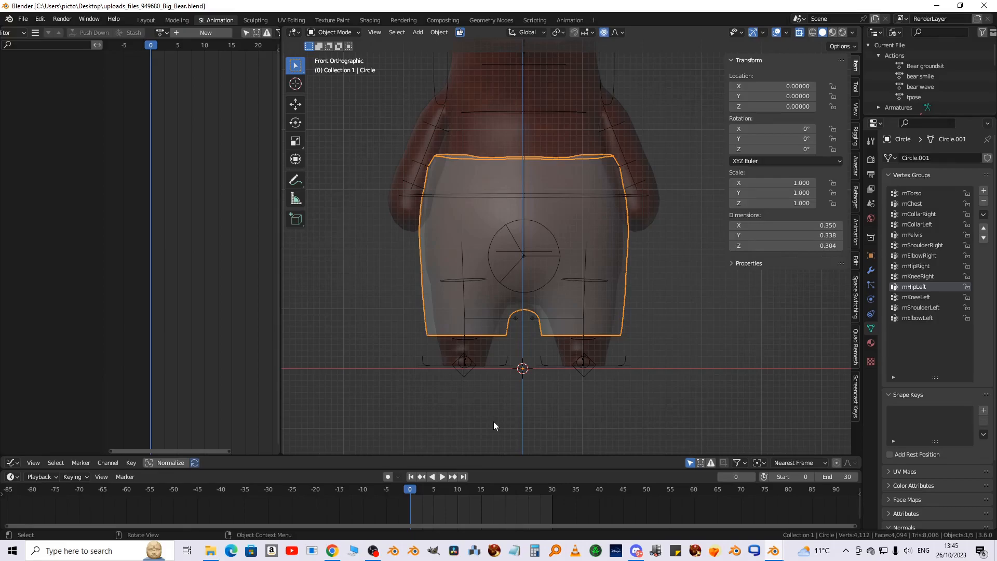
pyautogui.press('Tab')
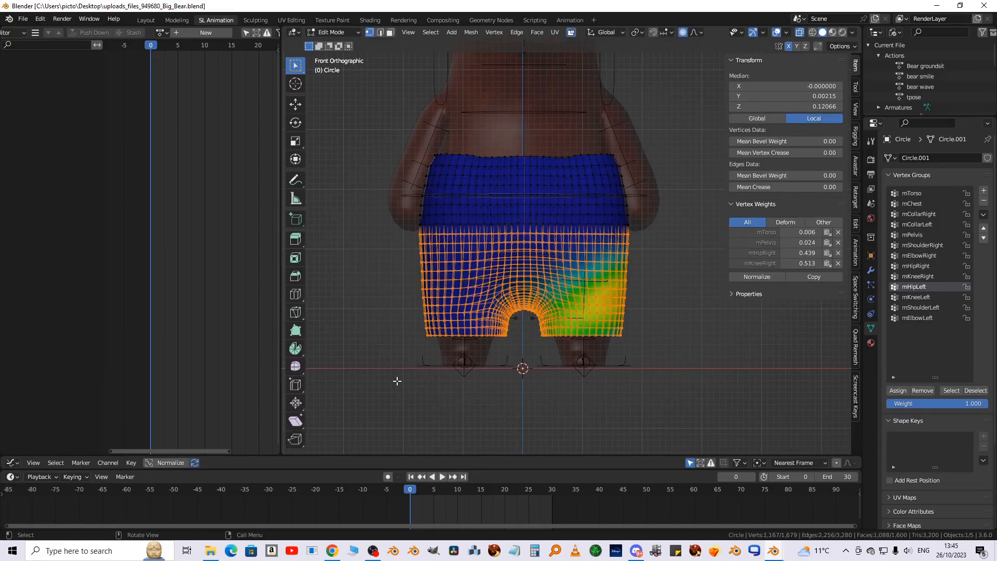
# Limit the selected trouser vertices to 4 weights per vertex using the Deform Pose Bones subset
pyautogui.press('q')
pyautogui.click(378, 391)
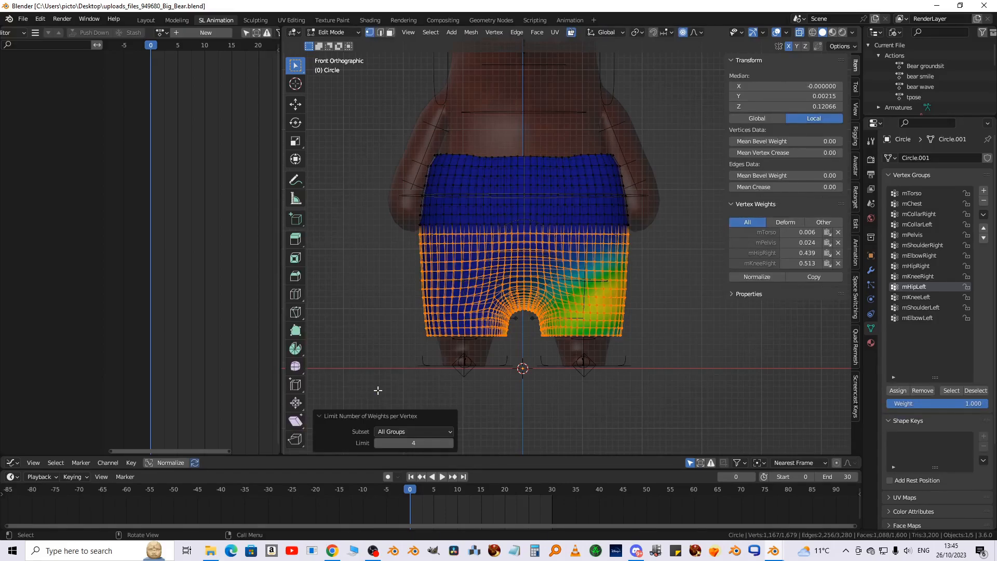
pyautogui.click(402, 432)
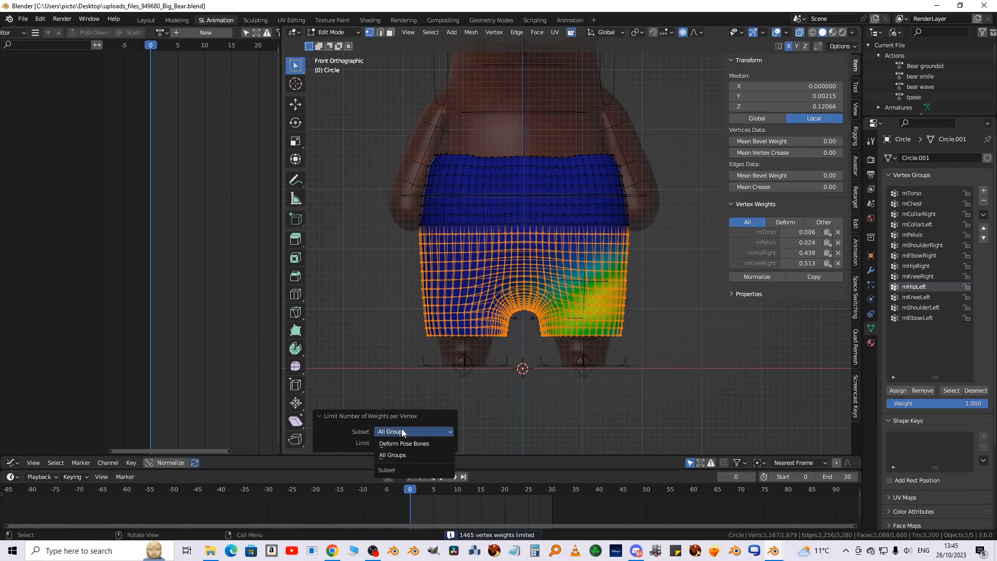
pyautogui.click(403, 442)
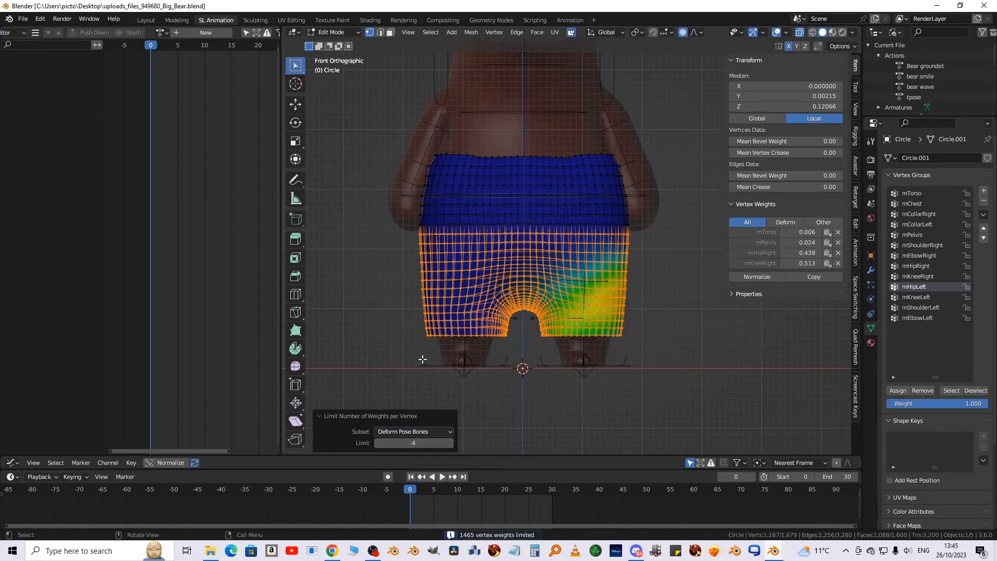
# Normalize all weights of the selected vertices for the Deform Pose Bones subset with Lock Active off
pyautogui.press('q')
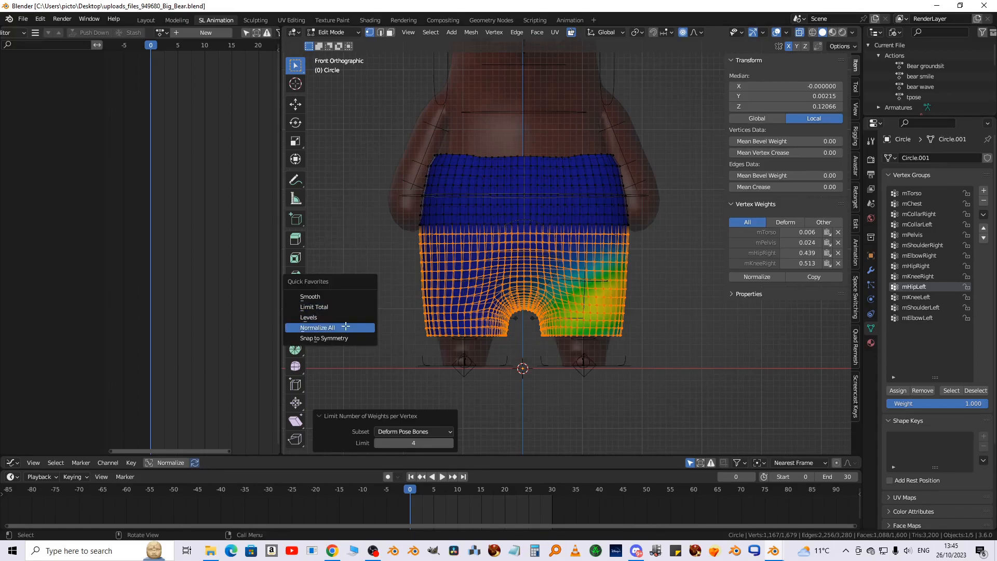
pyautogui.click(347, 327)
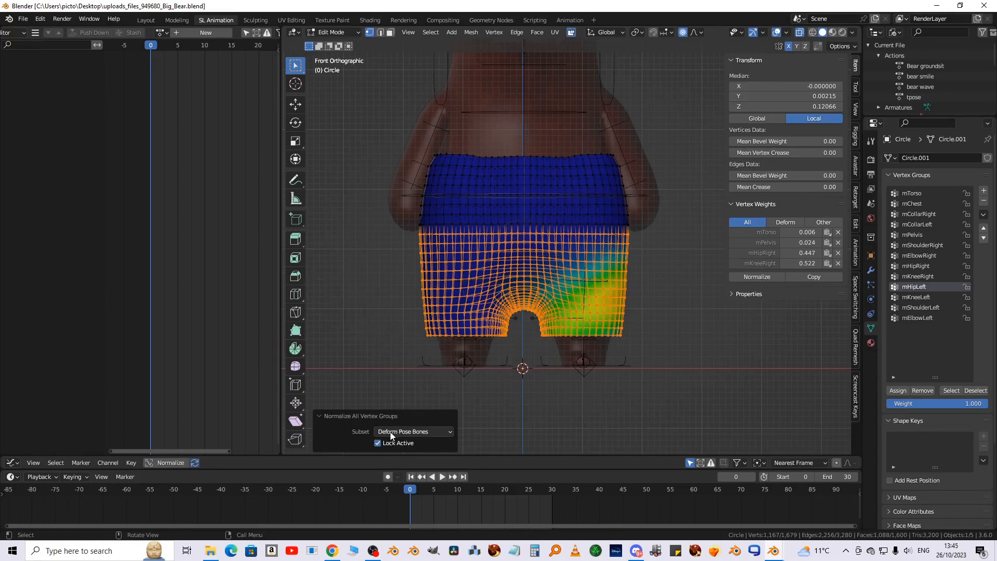
pyautogui.click(377, 443)
# Move the animation to frame 10, turn off X-ray and examine the trousers' crotch underside in the sitting pose
pyautogui.press('Tab')
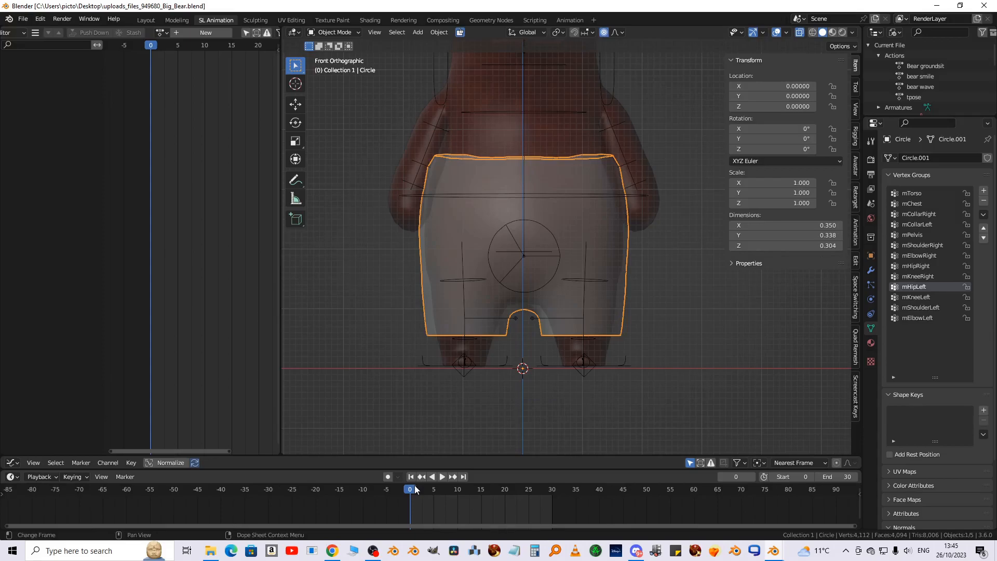
pyautogui.moveTo(415, 488); pyautogui.dragTo(457, 488)
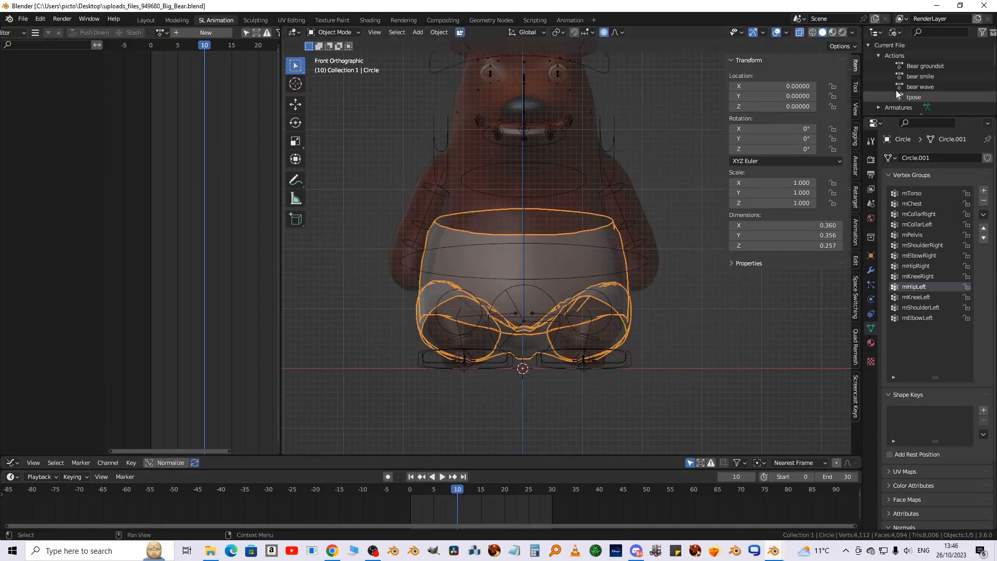
pyautogui.click(800, 32)
pyautogui.moveTo(659, 255); pyautogui.dragTo(631, 151, button='middle')
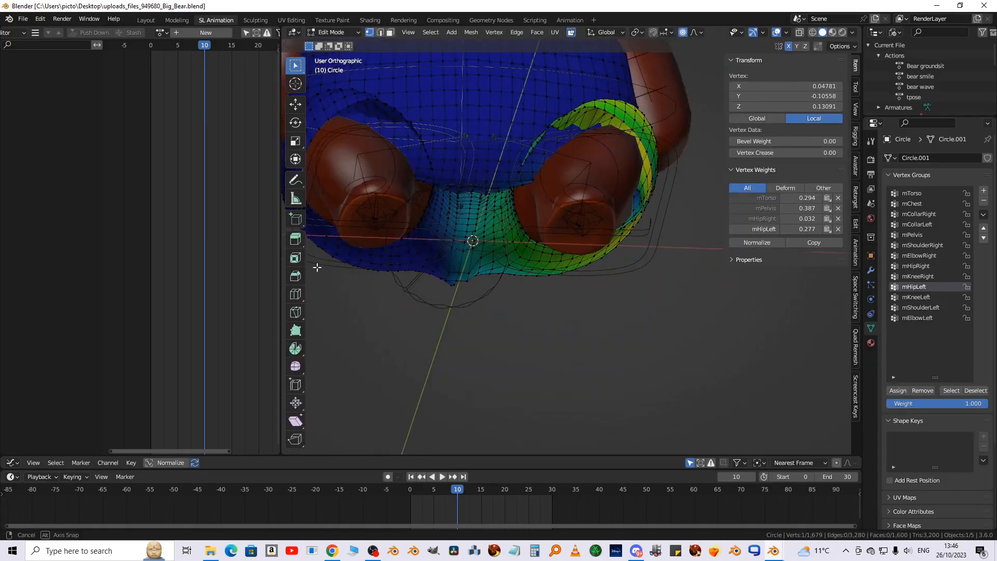
pyautogui.moveTo(317, 267)
pyautogui.mouseDown(button='middle')
pyautogui.moveTo(310, 283)
pyautogui.moveTo(314, 272)
pyautogui.mouseUp(button='middle')
pyautogui.scroll(-3, 334, 255)
pyautogui.scroll(5, 405, 267)
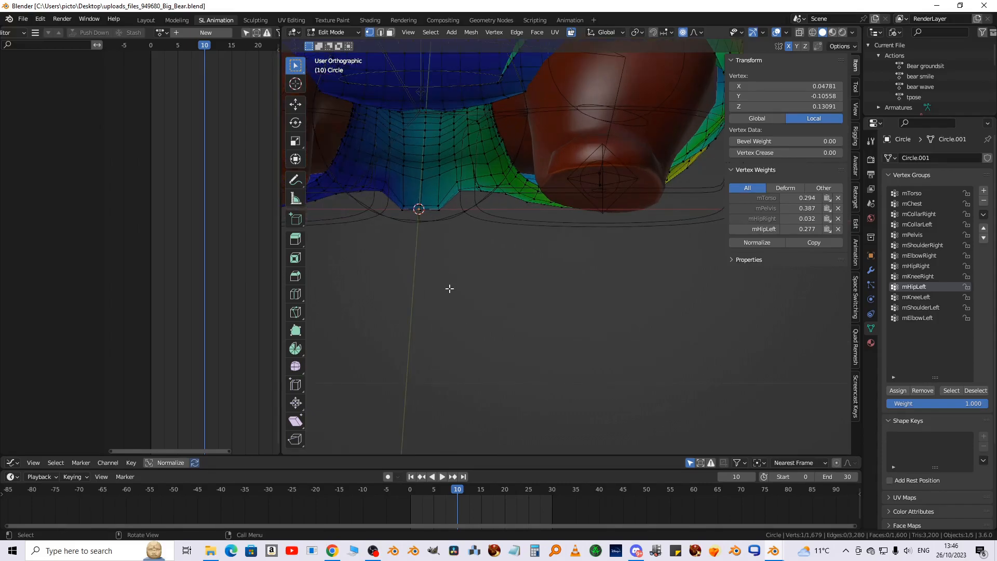
pyautogui.moveTo(397, 238); pyautogui.dragTo(502, 364, button='middle')
pyautogui.scroll(1, 502, 365)
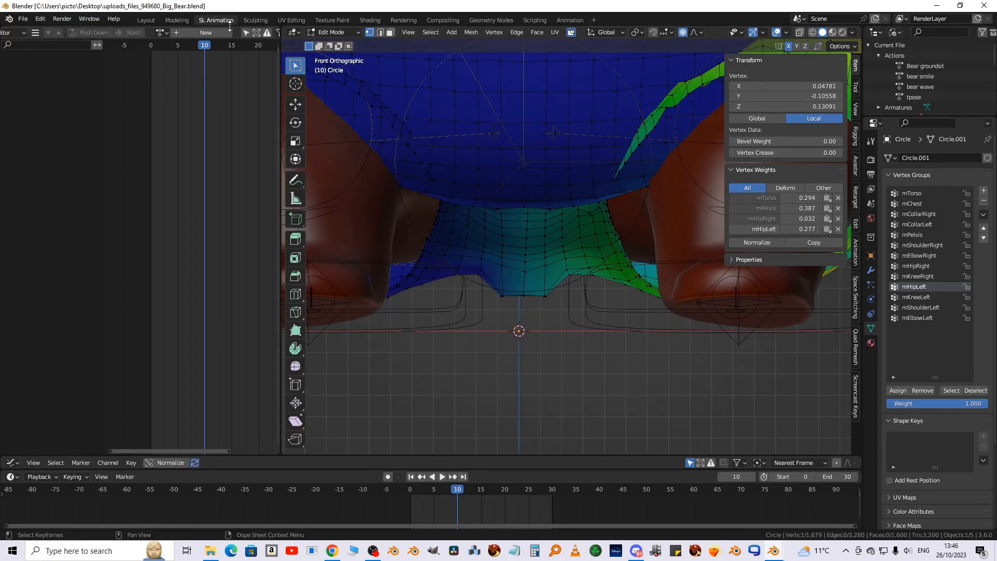
# Switch to the Layout workspace and open the trousers mesh in Edit Mode, framing the crotch from the front
pyautogui.click(146, 21)
pyautogui.moveTo(319, 274); pyautogui.dragTo(356, 204, button='middle')
pyautogui.press('KP_1')
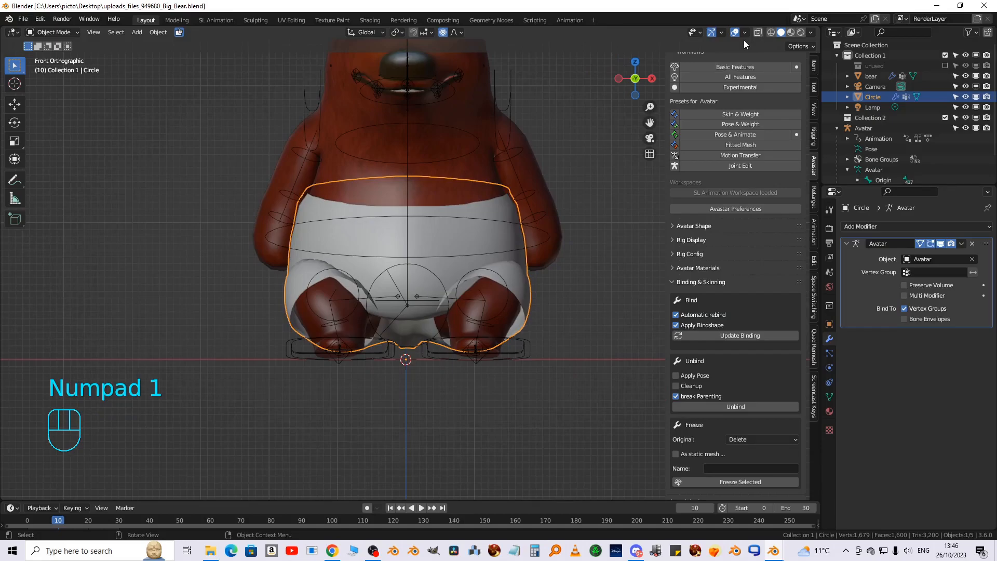
pyautogui.scroll(4, 482, 274)
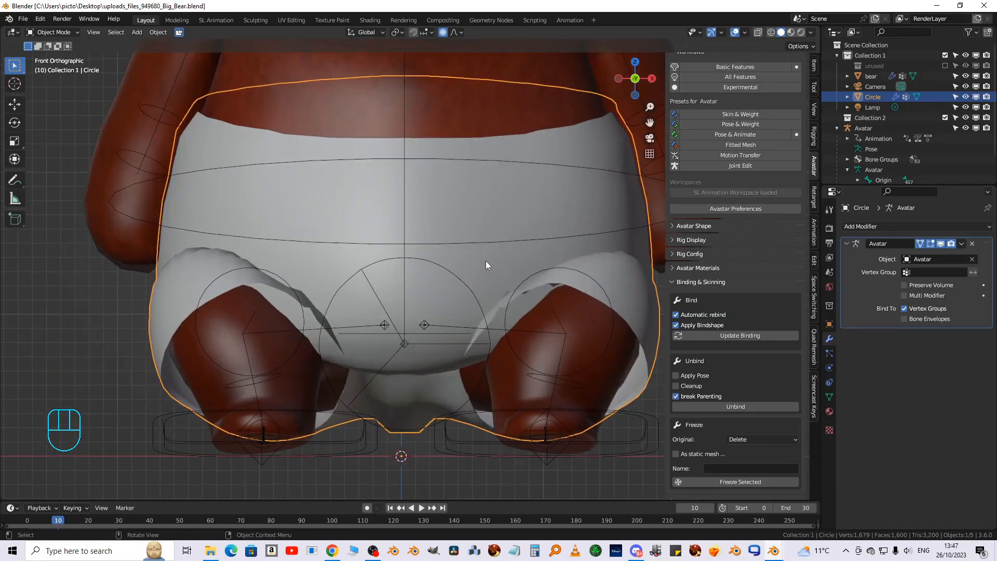
pyautogui.press('Tab')
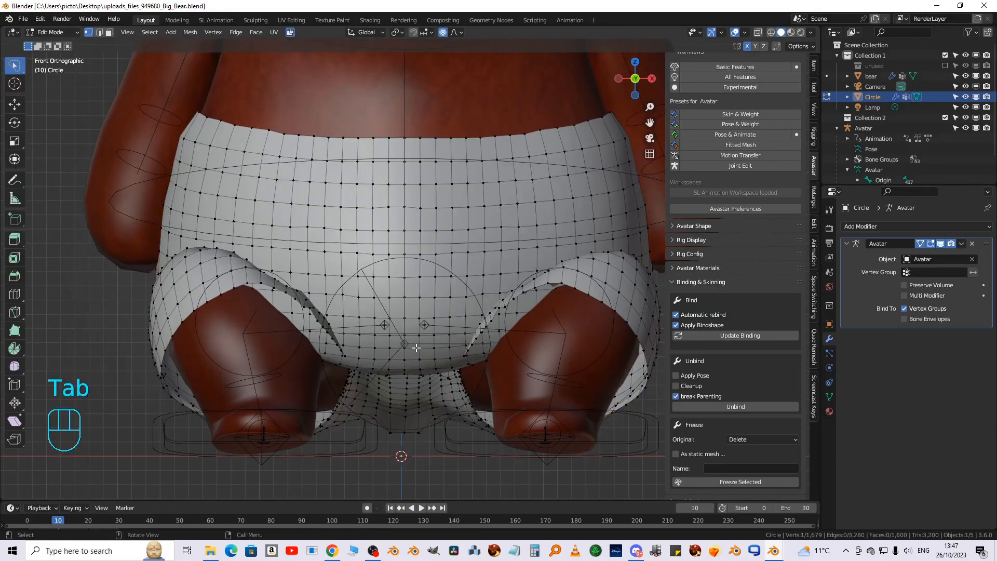
pyautogui.keyDown('shift'); pyautogui.moveTo(418, 349); pyautogui.dragTo(401, 221, button='middle'); pyautogui.keyUp('shift')
pyautogui.scroll(4, 404, 288)
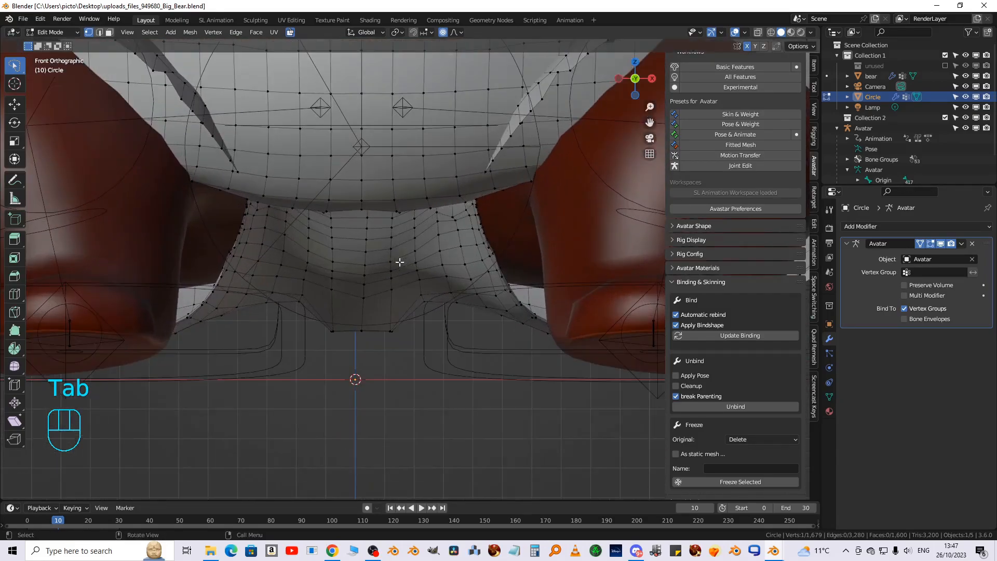
# Adjust the mPelvis weights of the individual vertices protruding beneath the crotch to even out the bulge
pyautogui.click(389, 329)
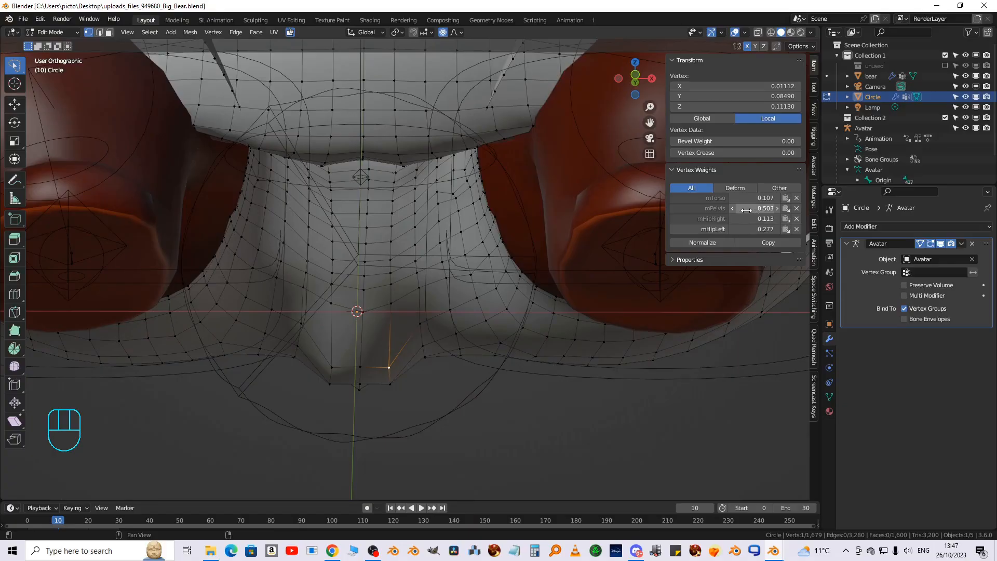
pyautogui.moveTo(756, 207); pyautogui.dragTo(772, 207)
pyautogui.click(360, 334)
pyautogui.click(388, 367)
pyautogui.click(360, 355)
pyautogui.click(360, 388)
pyautogui.click(360, 384)
pyautogui.click(390, 371)
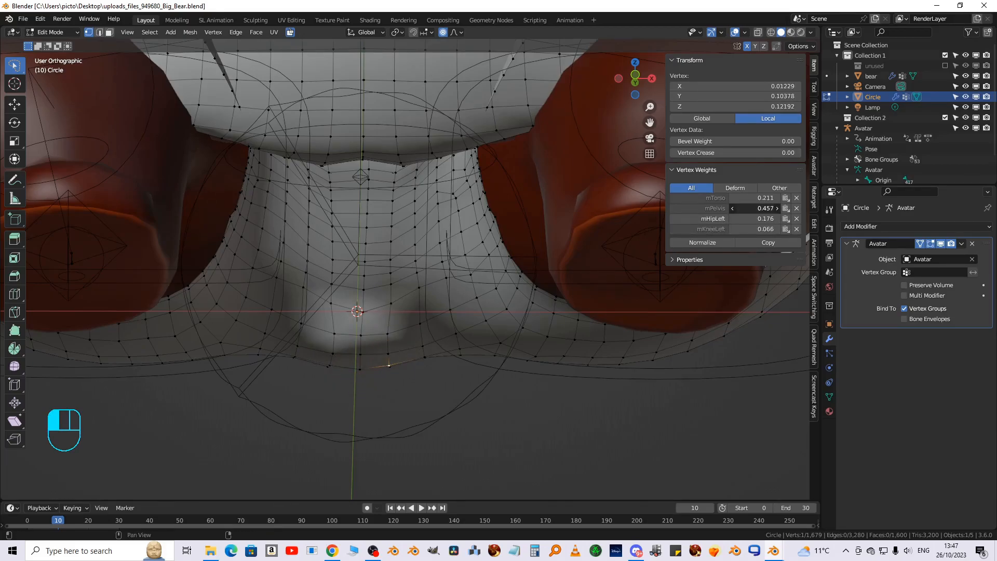
# Try to change a weight of a vertex on the underside of the shorts, and undo the change
pyautogui.scroll(-6, 571, 332)
pyautogui.moveTo(598, 353); pyautogui.dragTo(476, 307, button='middle')
pyautogui.scroll(5, 476, 307)
pyautogui.click(425, 285)
pyautogui.moveTo(753, 207)
pyautogui.mouseDown()
pyautogui.moveTo(771, 208)
pyautogui.moveTo(740, 197)
pyautogui.mouseUp()
pyautogui.hotkey('ctrl', 'z')
# Raise the first-listed weight of a vertex on the underside of the shorts, and leave Edit Mode
pyautogui.click(543, 271)
pyautogui.click(541, 292)
pyautogui.click(574, 290)
pyautogui.moveTo(576, 288); pyautogui.dragTo(560, 288, button='middle')
pyautogui.keyDown('shift'); pyautogui.moveTo(559, 288); pyautogui.dragTo(399, 340, button='middle'); pyautogui.keyUp('shift')
pyautogui.moveTo(753, 198); pyautogui.dragTo(766, 197)
pyautogui.moveTo(577, 245); pyautogui.dragTo(369, 496, button='middle')
pyautogui.scroll(-8, 531, 267)
pyautogui.press('Tab')
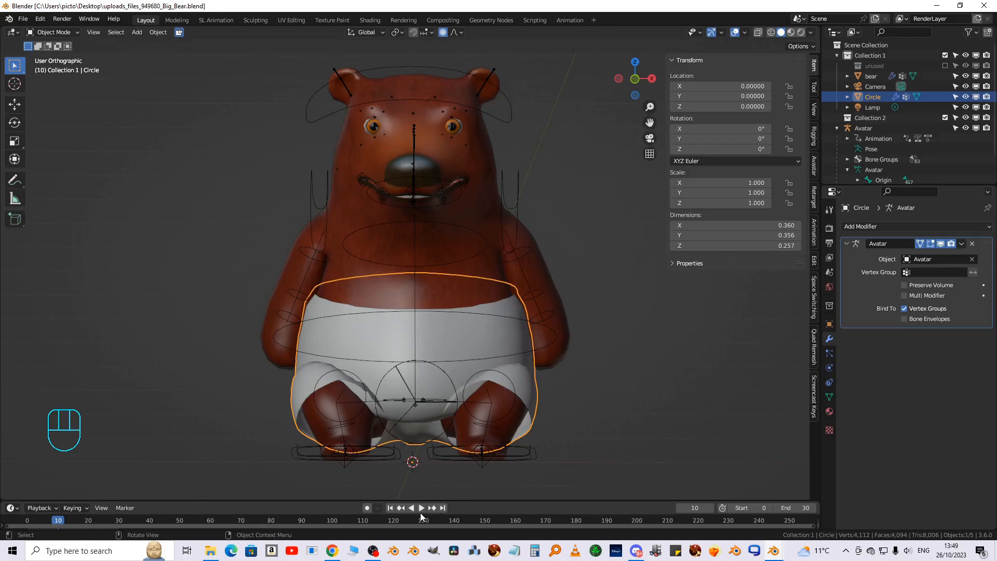
# Go to frame 0 and put the Avatar armature into Pose Mode, seen from the right side
pyautogui.moveTo(392, 500); pyautogui.dragTo(393, 473)
pyautogui.moveTo(56, 497); pyautogui.dragTo(17, 491)
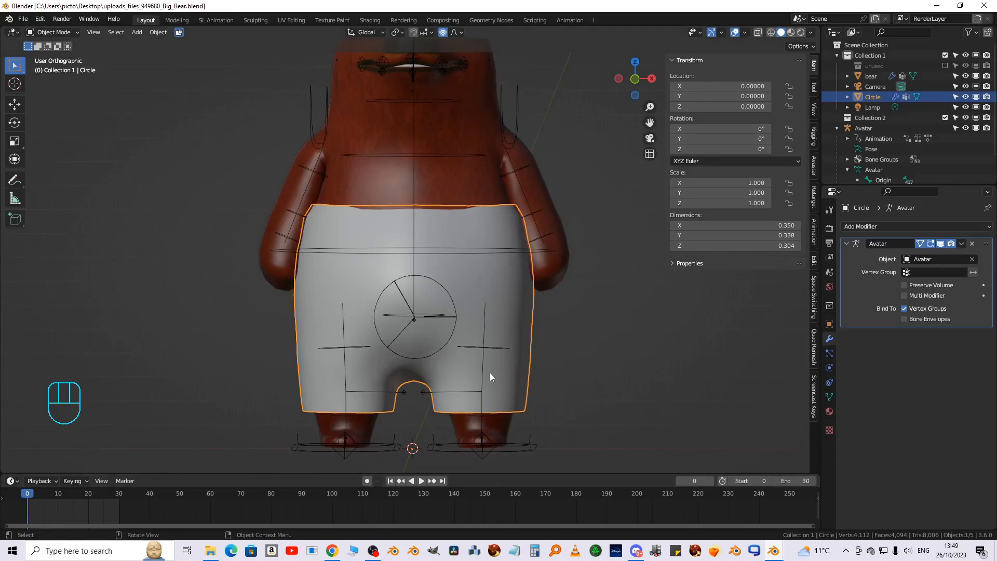
pyautogui.press('KP_3')
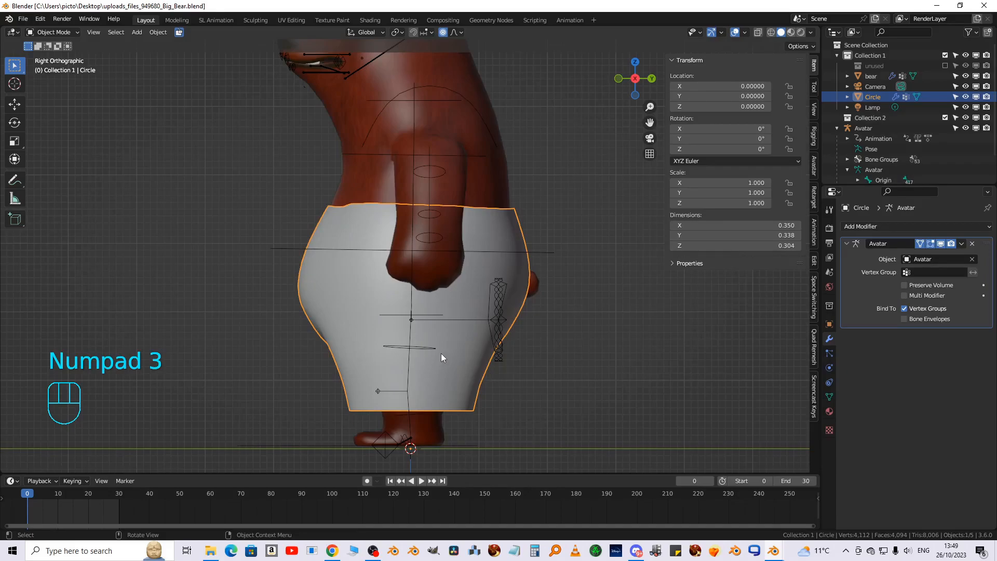
pyautogui.click(421, 348)
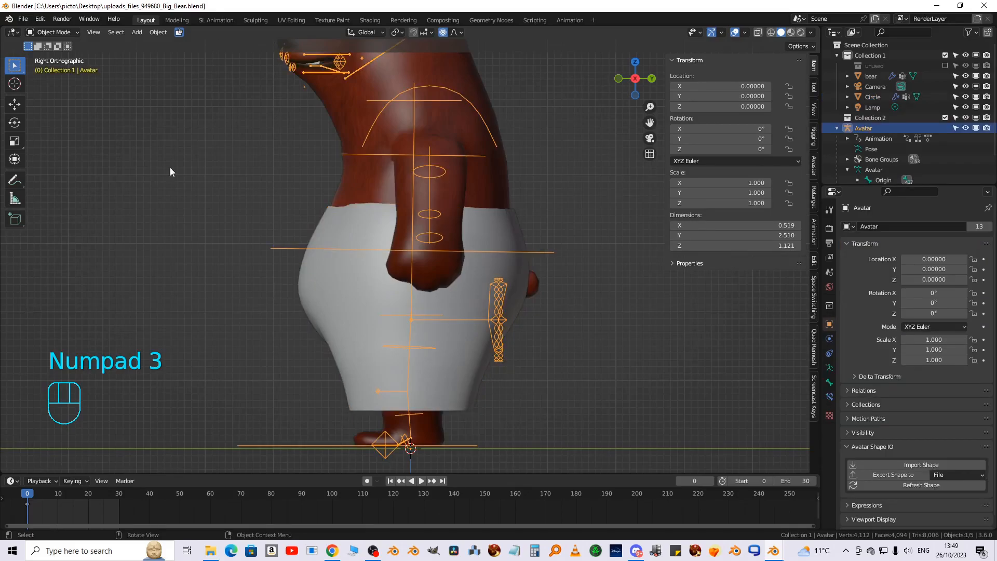
pyautogui.click(69, 32)
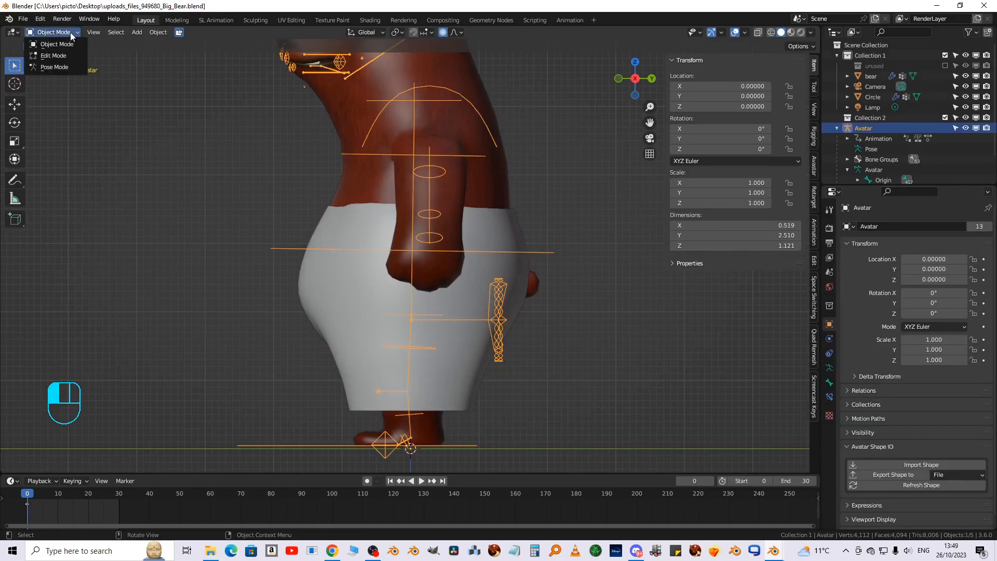
pyautogui.click(66, 67)
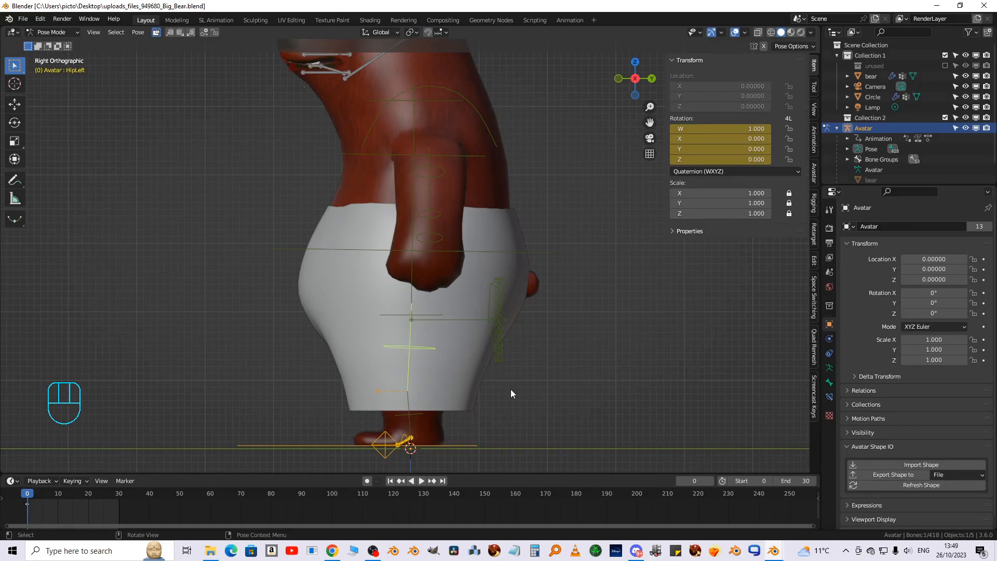
# Try to rotate the left knee bone in the side view
pyautogui.click(419, 410)
pyautogui.press('r')
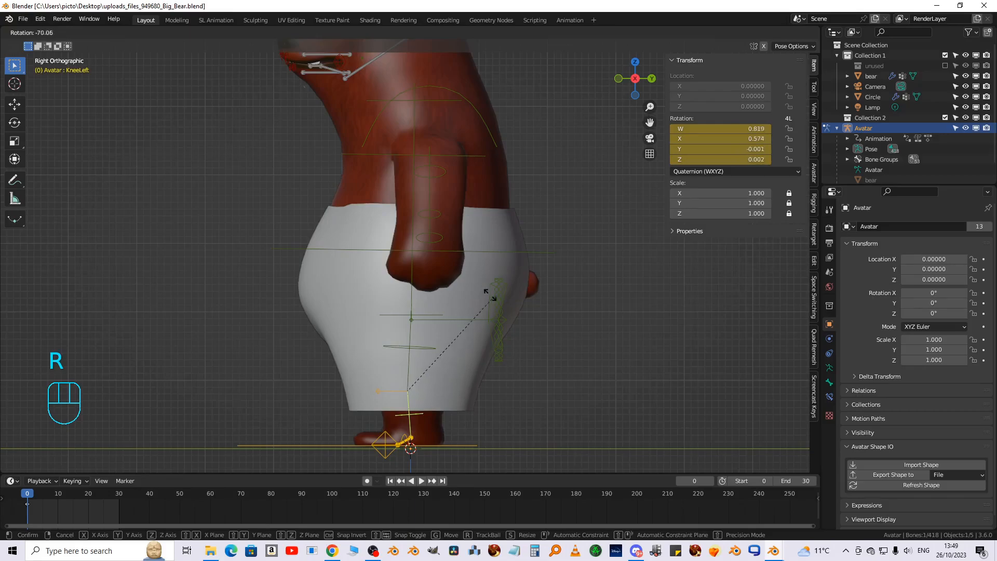
pyautogui.rightClick(504, 337)
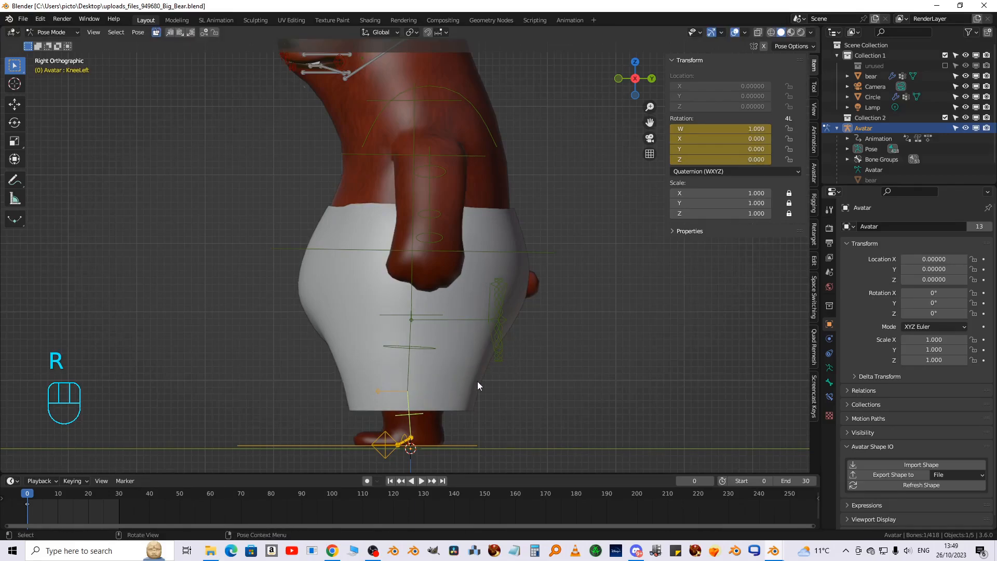
# Turn off the IK Legs bone group in the rig's Avastar display settings
pyautogui.click(813, 177)
pyautogui.click(677, 249)
pyautogui.moveTo(678, 268); pyautogui.dragTo(677, 56, button='middle')
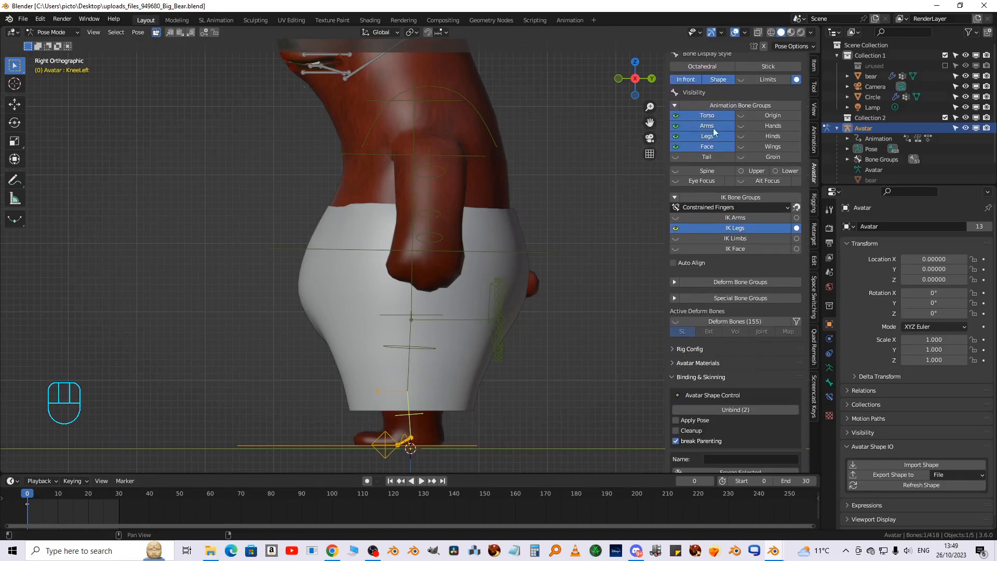
pyautogui.click(676, 228)
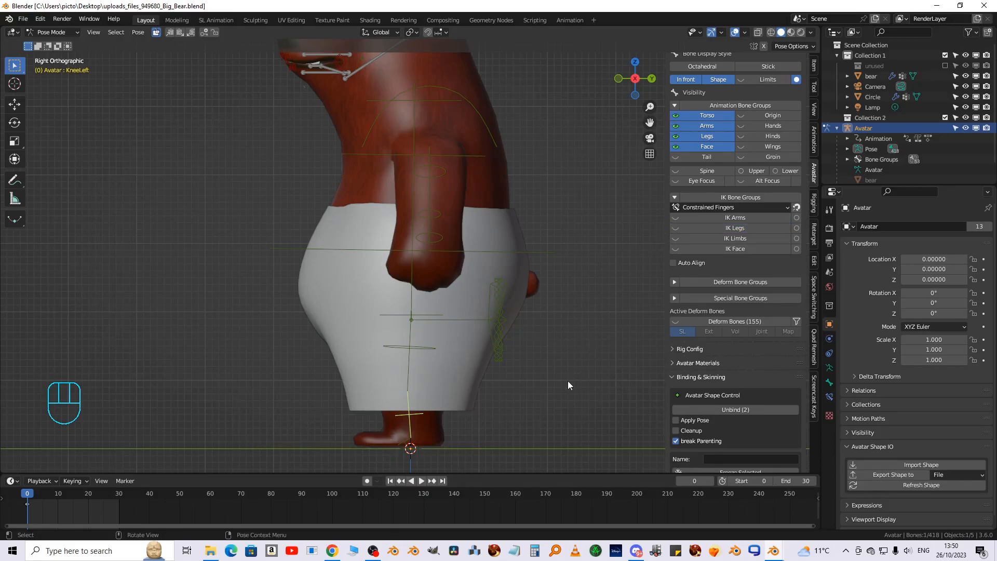
# Test the shorts by bending the left knee bone, try the left hip bone, and clear the knee's rotation
pyautogui.press('r')
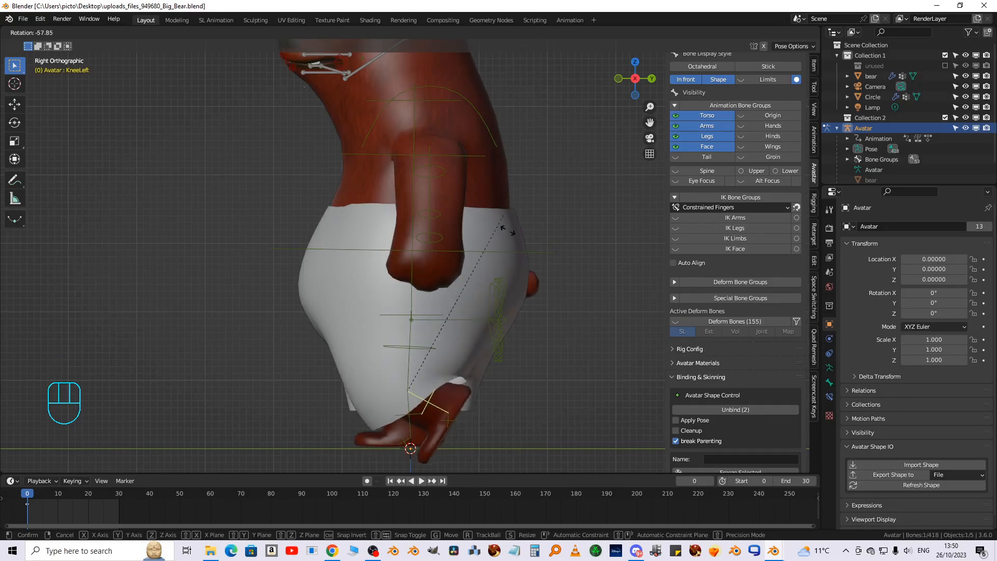
pyautogui.click(455, 377)
pyautogui.click(428, 346)
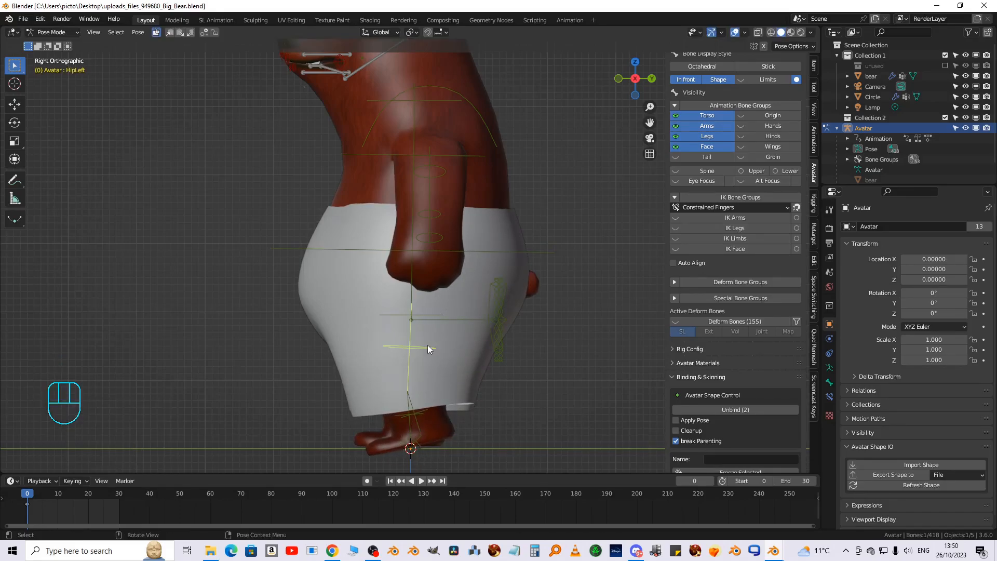
pyautogui.press('r')
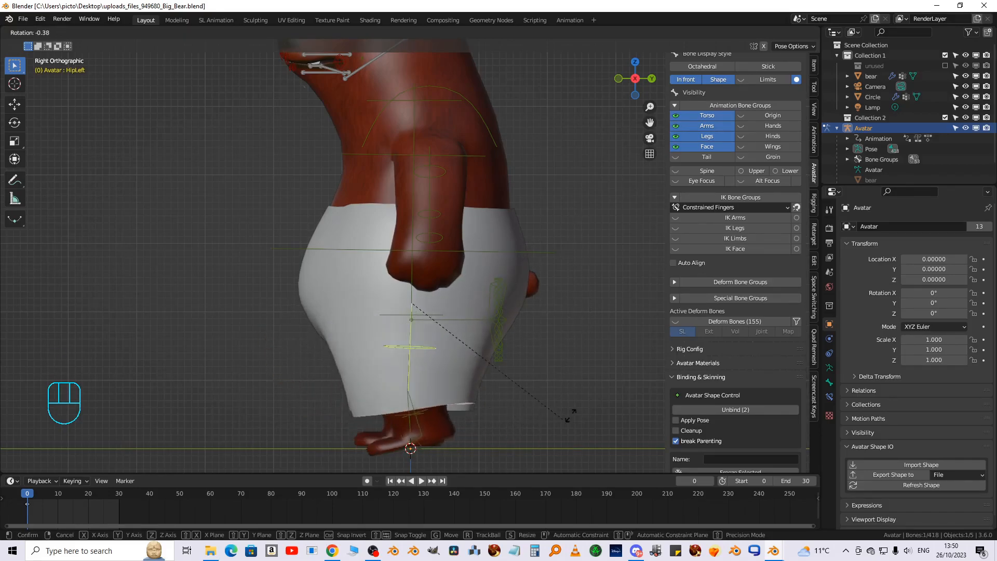
pyautogui.press('Escape')
pyautogui.click(421, 410)
pyautogui.hotkey('alt', 'r')
# Test-rotate the left hip bone about the X axis, and clear the pose rotation again
pyautogui.moveTo(422, 410); pyautogui.dragTo(426, 349, button='middle')
pyautogui.click(426, 349)
pyautogui.press('r')
pyautogui.press('x')
pyautogui.click(421, 413)
pyautogui.moveTo(422, 412); pyautogui.dragTo(462, 398, button='middle')
pyautogui.hotkey('alt', 'r')
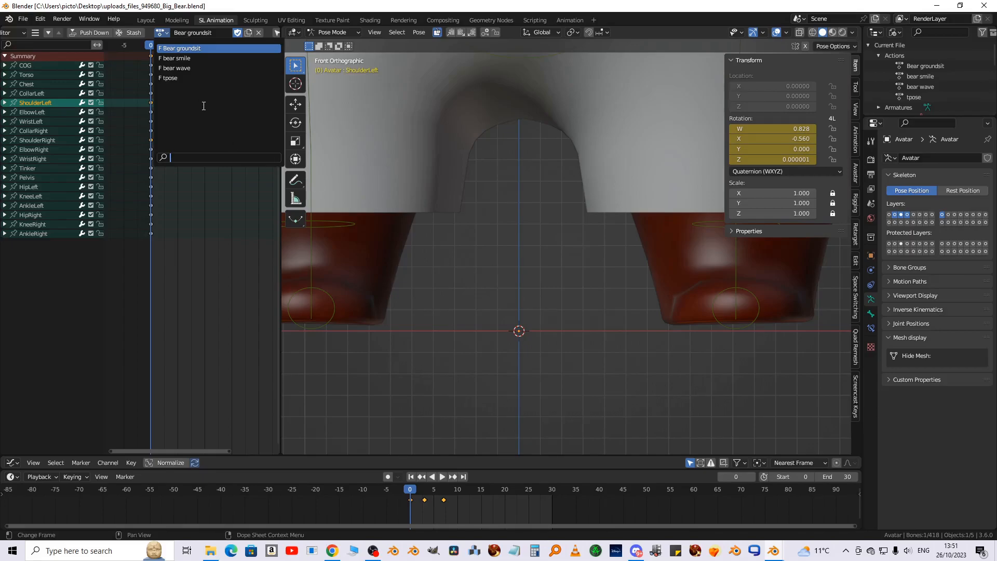
# Load the tpose action onto the Avatar rig and bring the whole bear into view
pyautogui.click(172, 78)
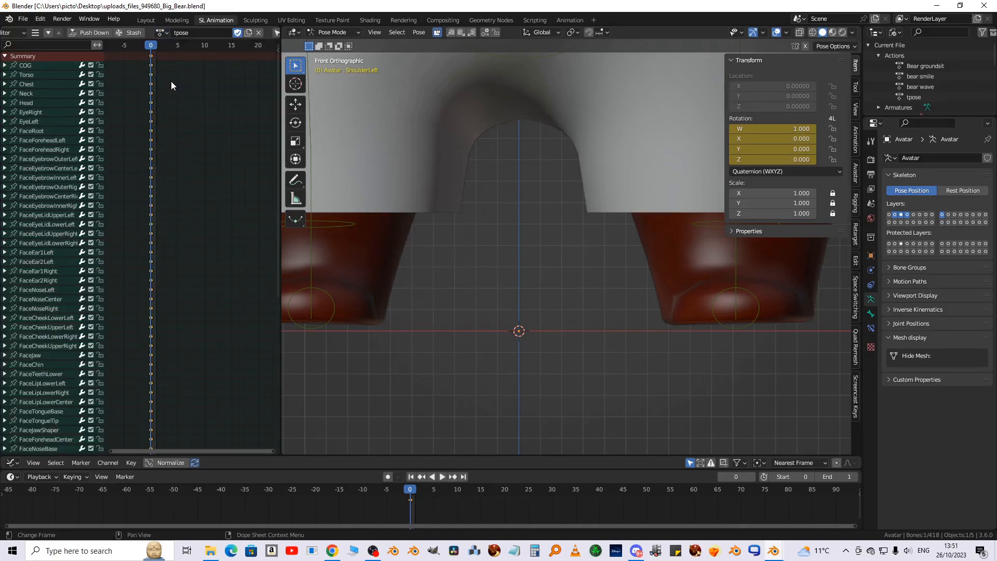
pyautogui.scroll(-5, 333, 230)
pyautogui.scroll(-2, 511, 197)
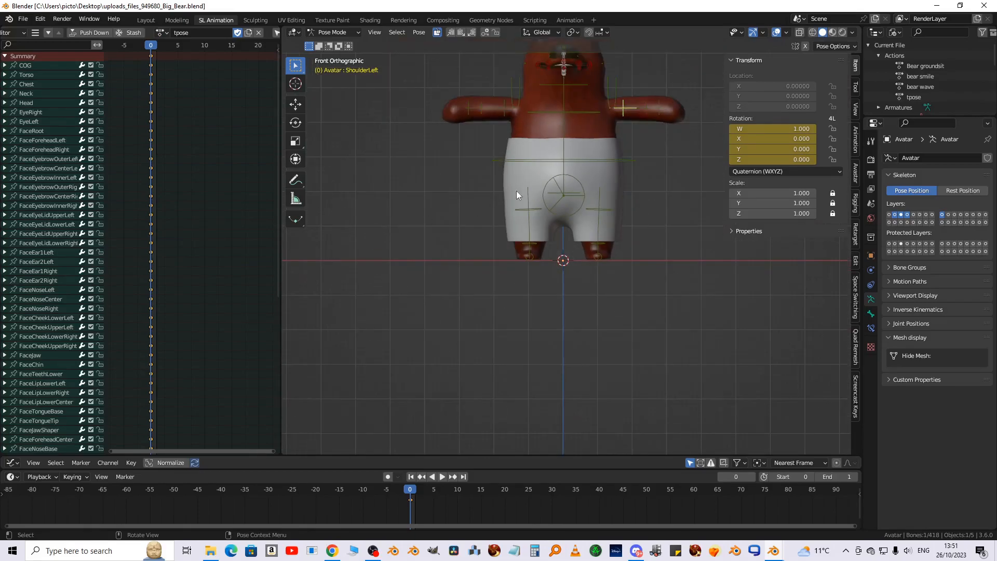
pyautogui.keyDown('shift'); pyautogui.moveTo(531, 170); pyautogui.dragTo(467, 260, button='middle'); pyautogui.keyUp('shift')
pyautogui.scroll(3, 490, 239)
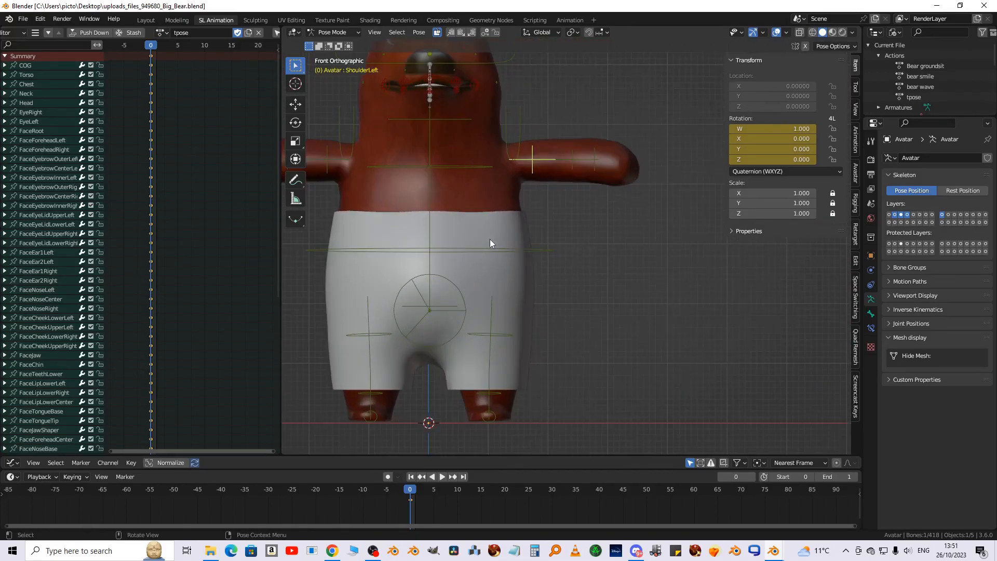
# Tilt the bear's chest bone forward about the global X axis to expose waistband problems
pyautogui.click(488, 234)
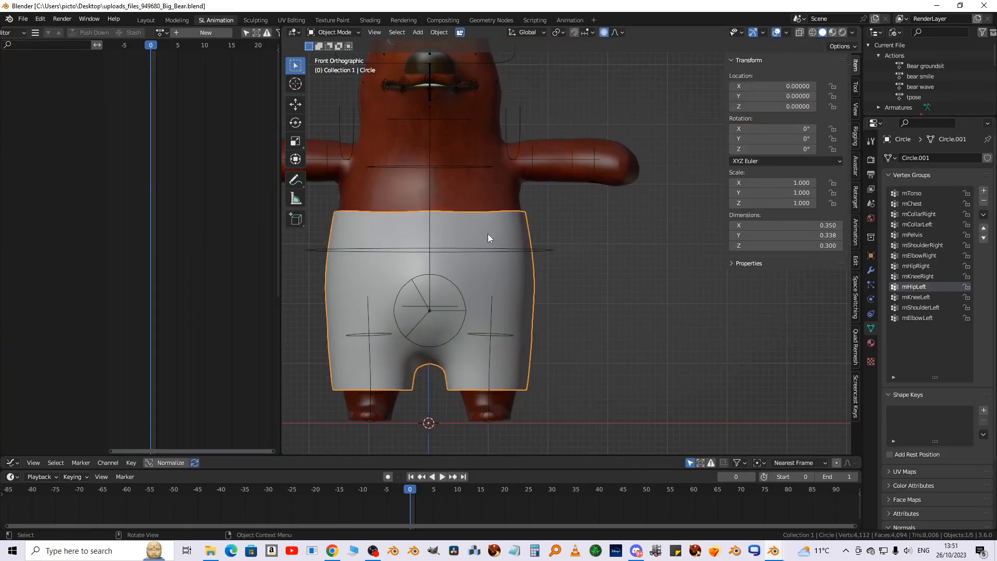
pyautogui.click(478, 169)
pyautogui.keyDown('shift'); pyautogui.moveTo(478, 173); pyautogui.dragTo(609, 241, button='middle'); pyautogui.keyUp('shift')
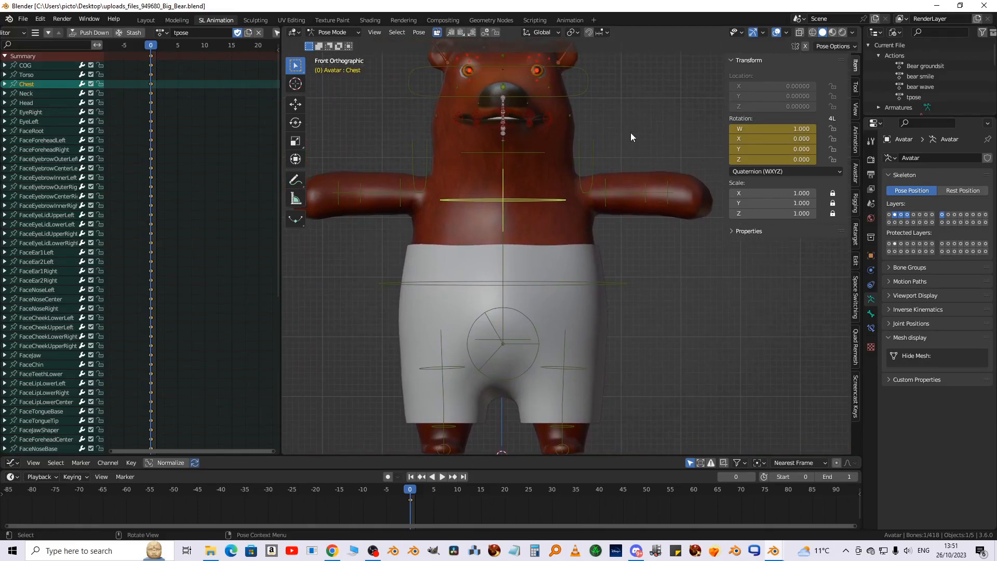
pyautogui.press('r')
pyautogui.press('x')
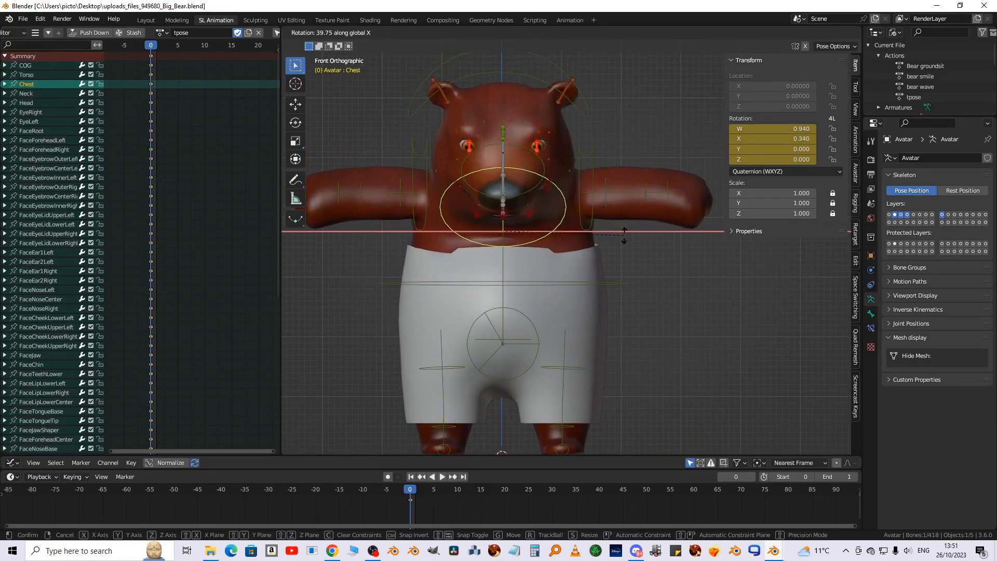
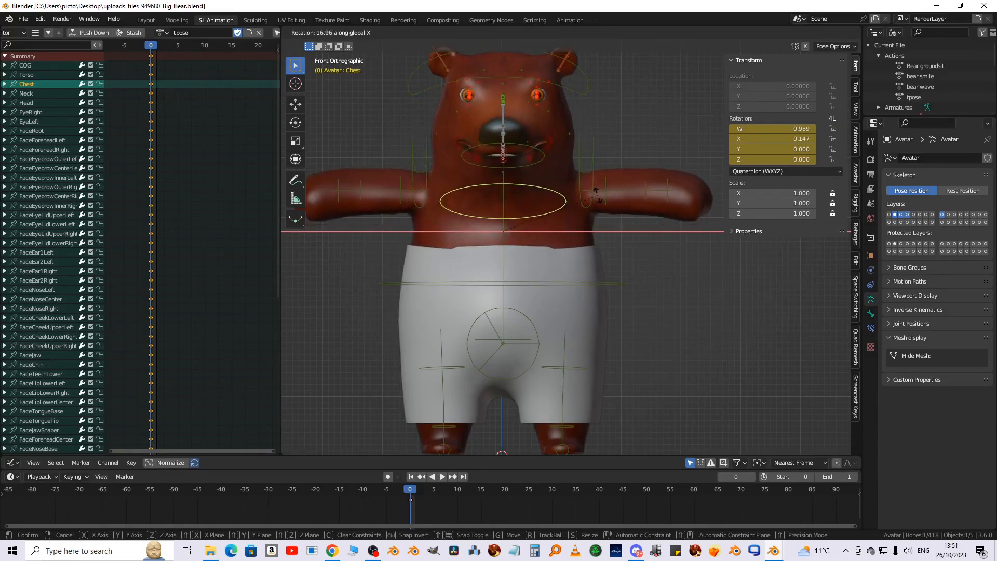
pyautogui.click(575, 285)
# Reduce the mChest weight of the protruding front waistband vertices using Levels with a gain of 0.110
pyautogui.moveTo(575, 285); pyautogui.dragTo(468, 309, button='middle')
pyautogui.scroll(6, 469, 266)
pyautogui.click(505, 266)
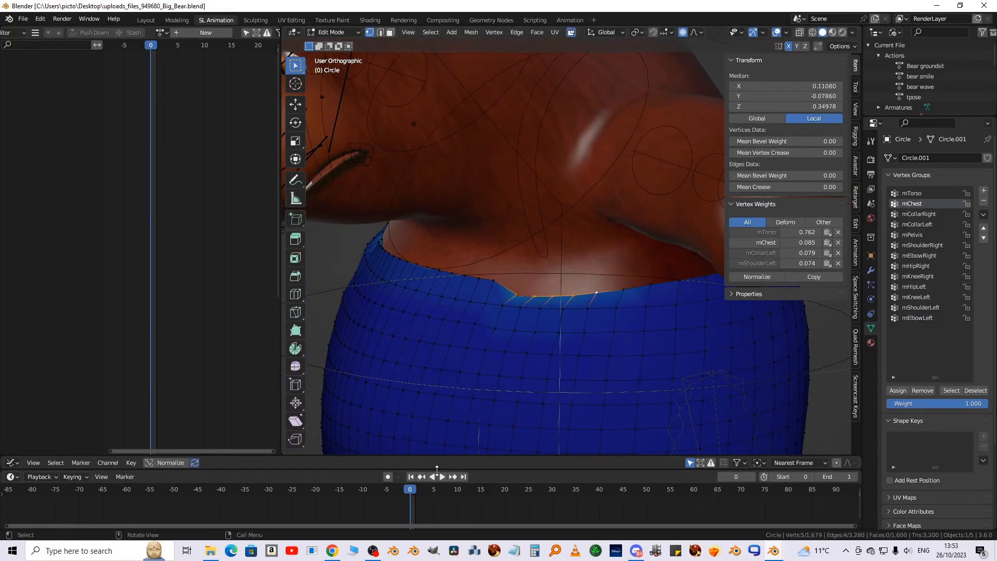
pyautogui.press('q')
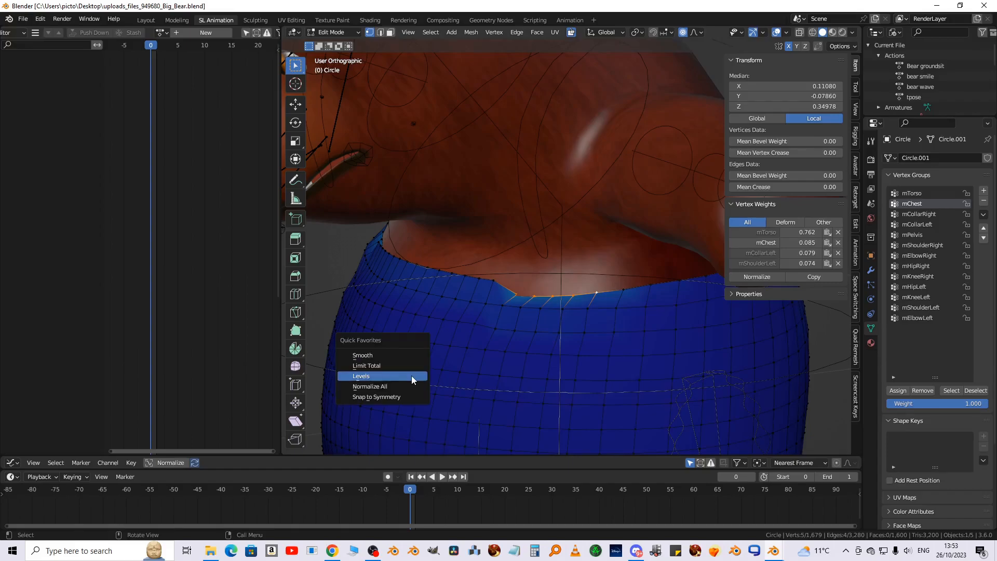
pyautogui.click(412, 375)
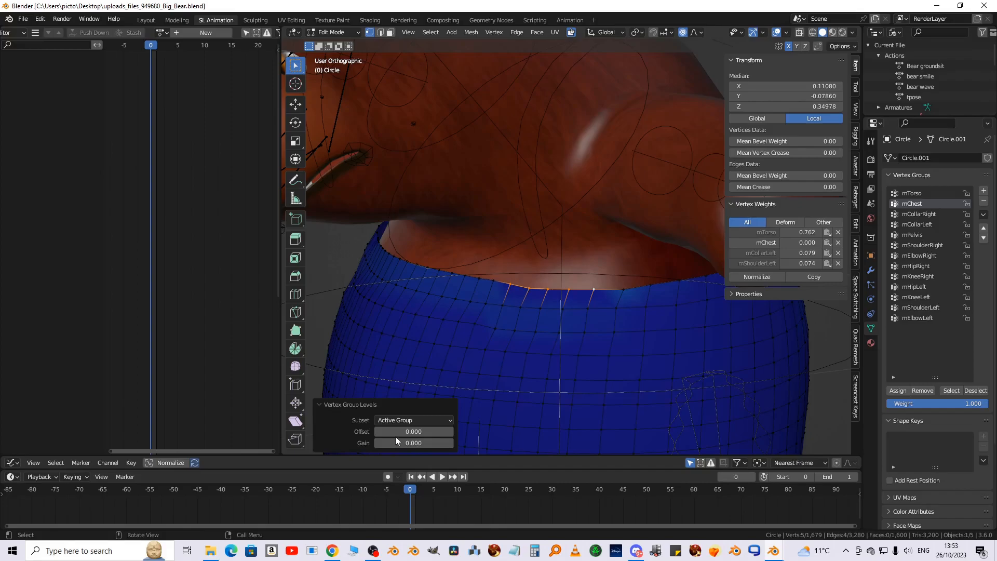
pyautogui.moveTo(398, 443); pyautogui.dragTo(410, 443)
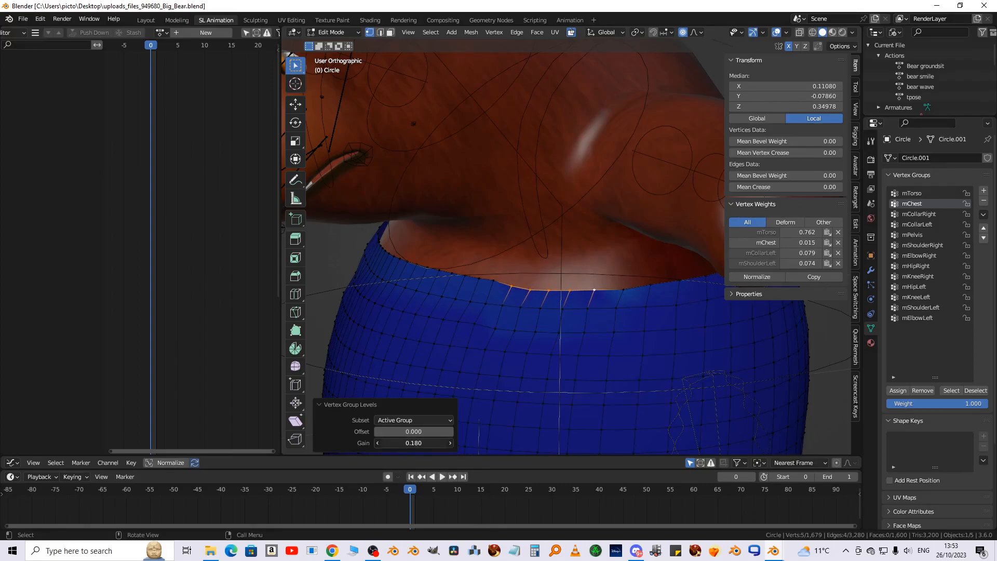
pyautogui.moveTo(409, 443); pyautogui.dragTo(406, 443)
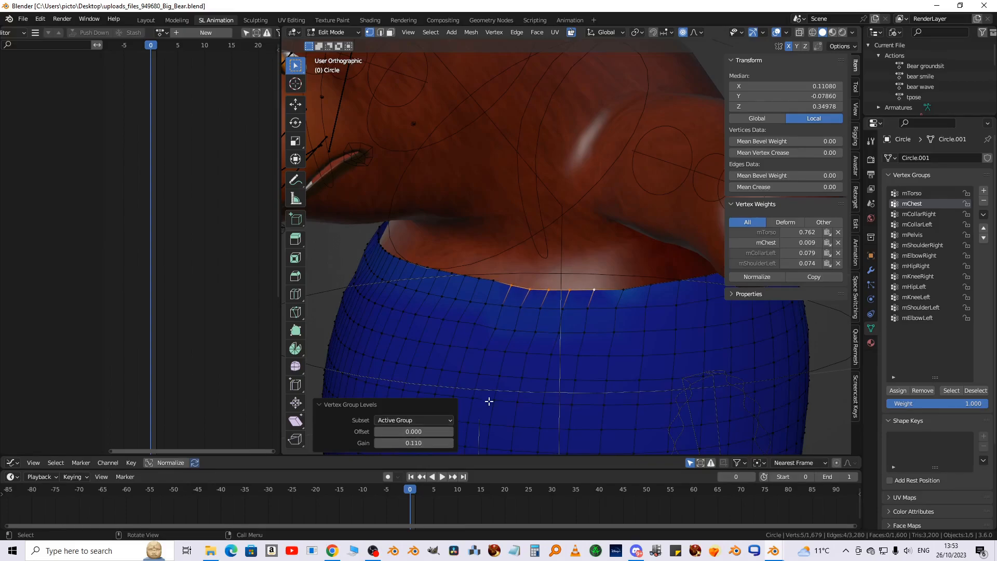
# Apply Levels with a gain of 0.280 to the neighbouring waistband vertex's mChest weight, and leave Edit Mode
pyautogui.click(629, 289)
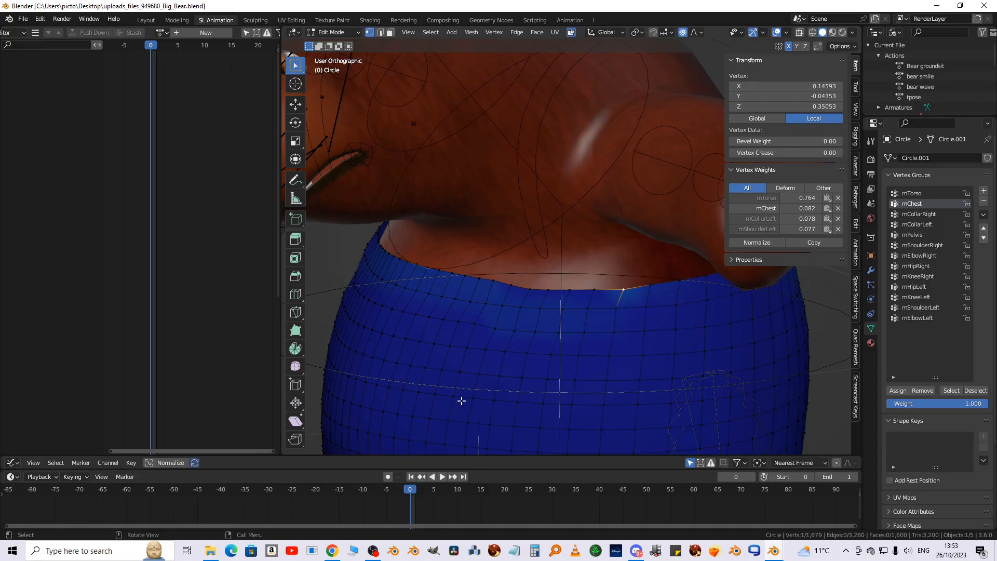
pyautogui.press('q')
pyautogui.click(461, 401)
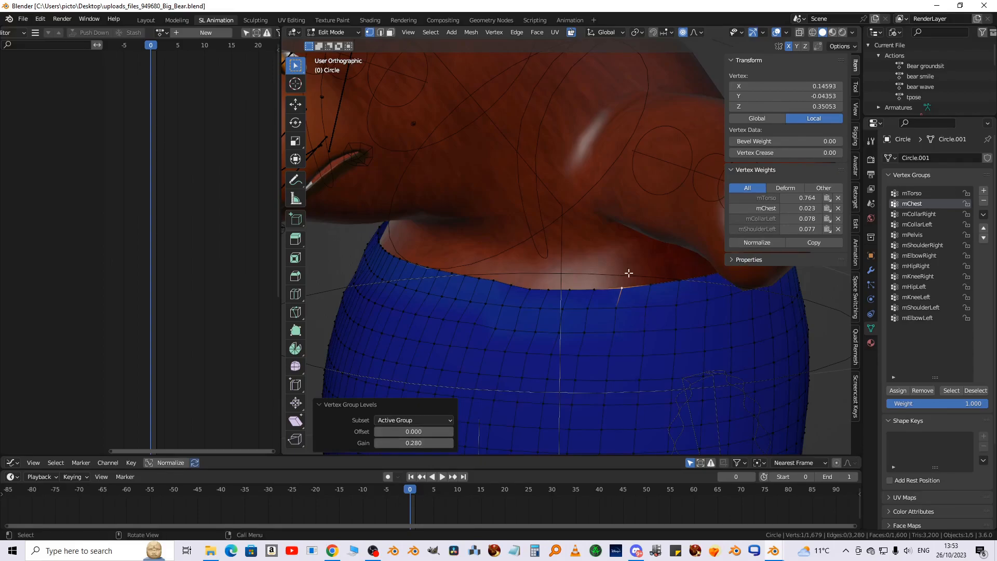
pyautogui.scroll(-4, 578, 314)
pyautogui.click(393, 351)
pyautogui.moveTo(391, 347); pyautogui.dragTo(463, 336, button='middle')
pyautogui.press('Tab')
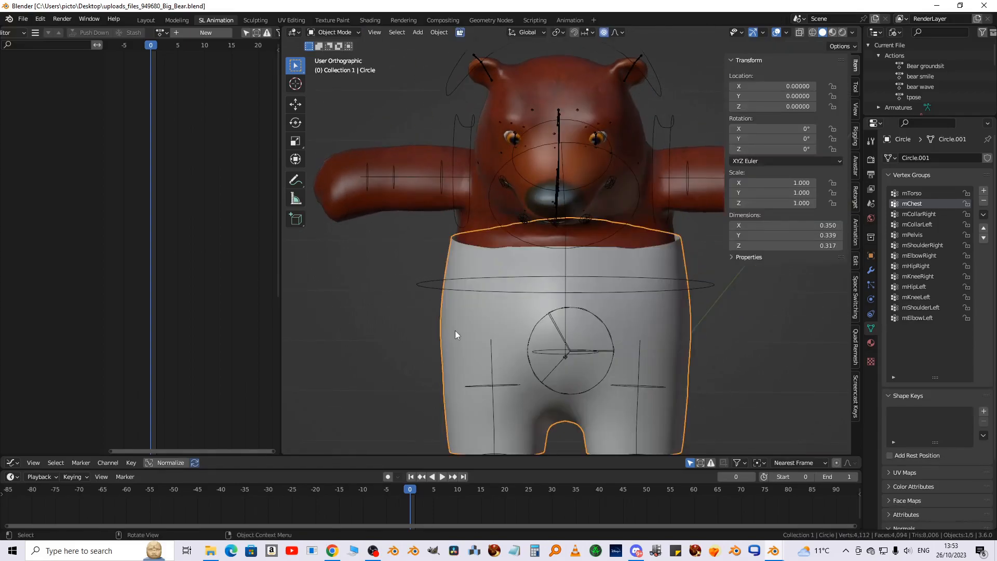
# Smooth the vertex weights of the shorts' top four waistband loops with factor 0.500 and 4 iterations for Deform Pose Bones
pyautogui.keyDown('shift'); pyautogui.moveTo(559, 316); pyautogui.dragTo(519, 366, button='middle'); pyautogui.keyUp('shift')
pyautogui.scroll(3, 598, 333)
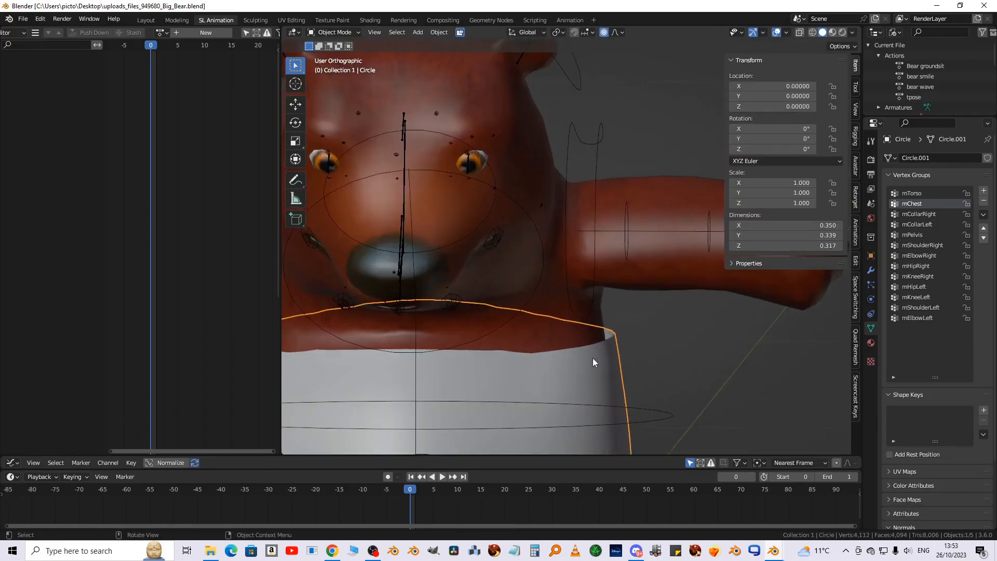
pyautogui.press('Tab')
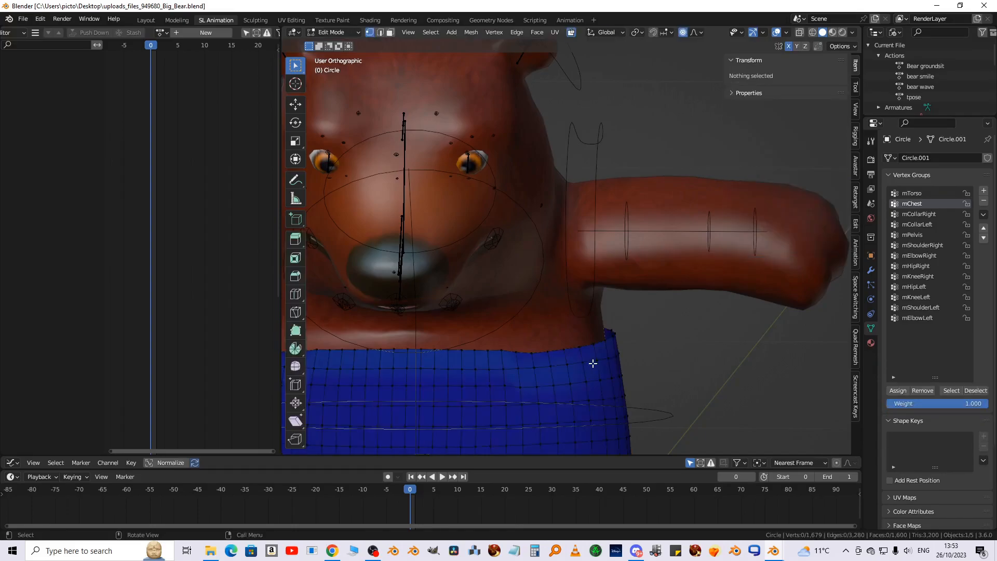
pyautogui.keyDown('alt'); pyautogui.click(545, 354); pyautogui.keyUp('alt')
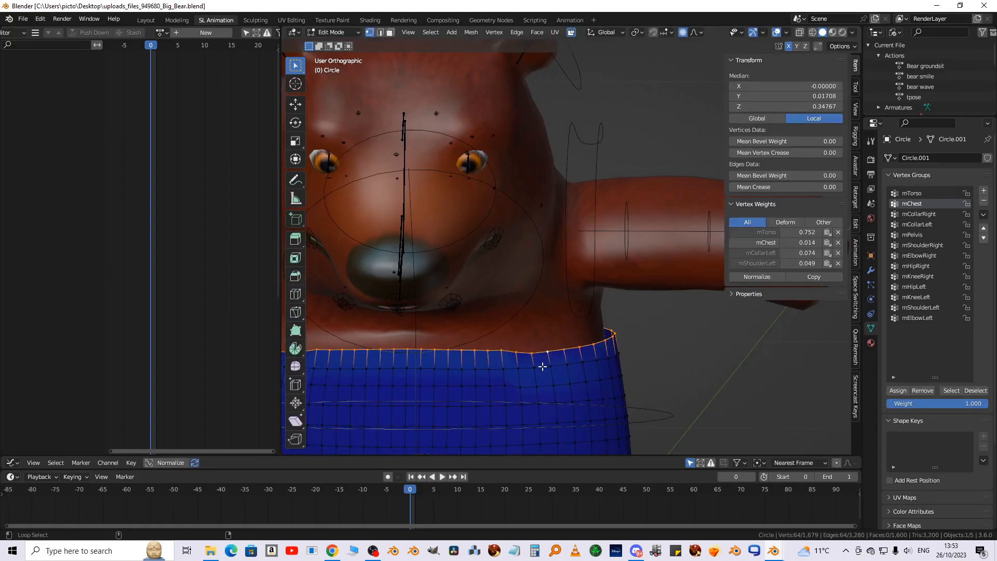
pyautogui.keyDown('alt'); pyautogui.keyDown('shift'); pyautogui.click(540, 368); pyautogui.keyUp('shift'); pyautogui.keyUp('alt')
pyautogui.keyDown('alt'); pyautogui.keyDown('shift'); pyautogui.click(541, 387); pyautogui.keyUp('shift'); pyautogui.keyUp('alt')
pyautogui.keyDown('alt'); pyautogui.keyDown('shift'); pyautogui.click(546, 399); pyautogui.keyUp('shift'); pyautogui.keyUp('alt')
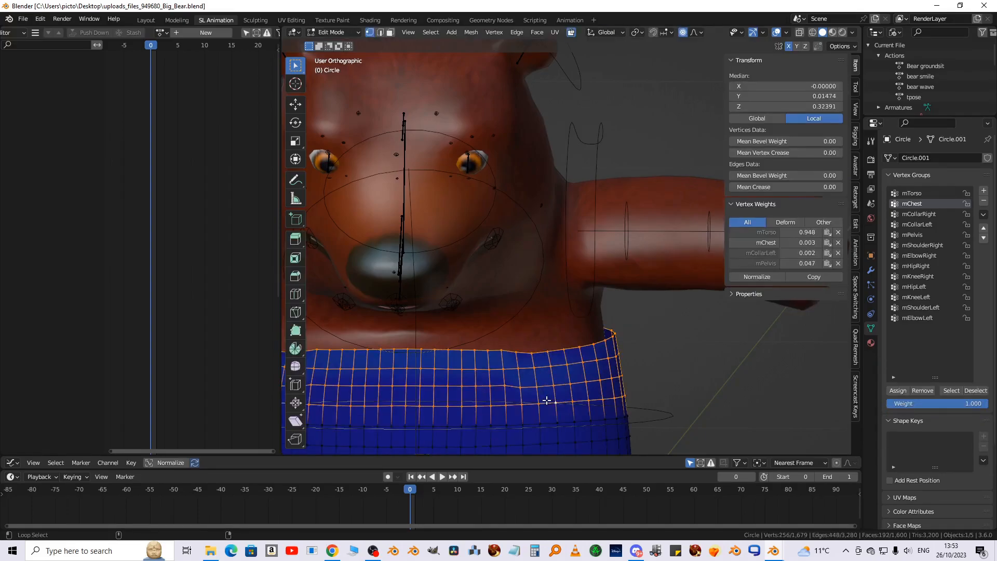
pyautogui.keyDown('shift'); pyautogui.moveTo(541, 403); pyautogui.dragTo(616, 346, button='middle'); pyautogui.keyUp('shift')
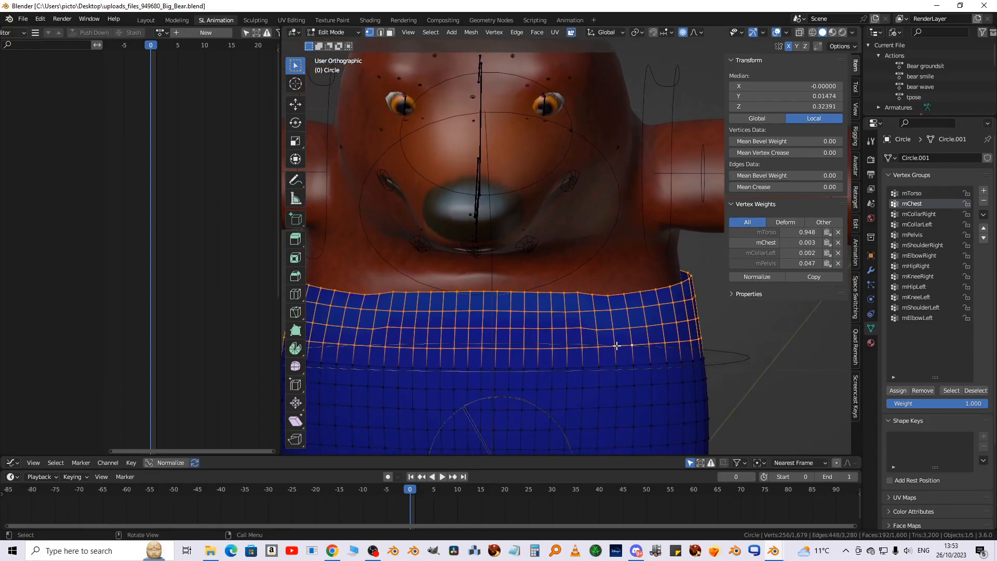
pyautogui.press('q')
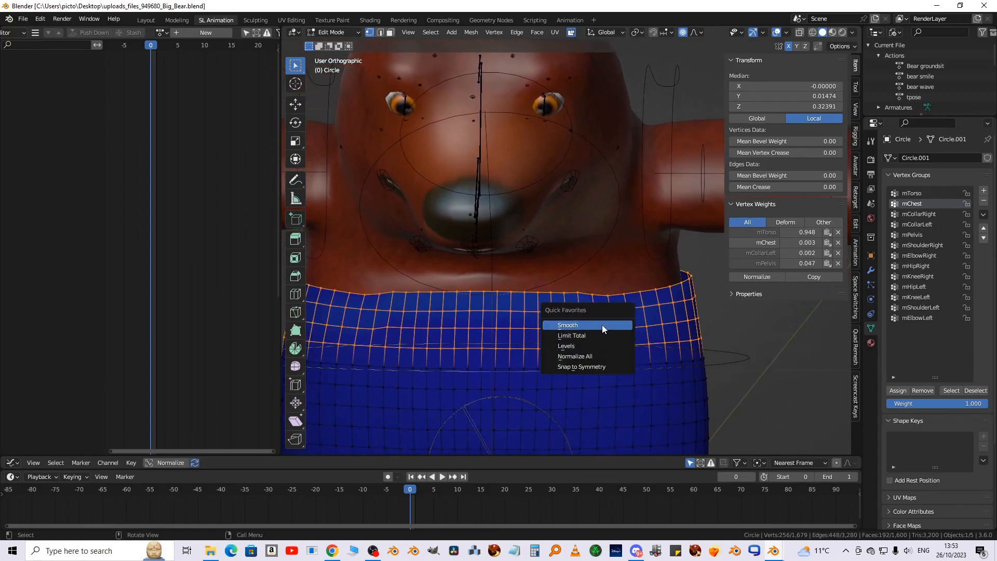
pyautogui.click(602, 325)
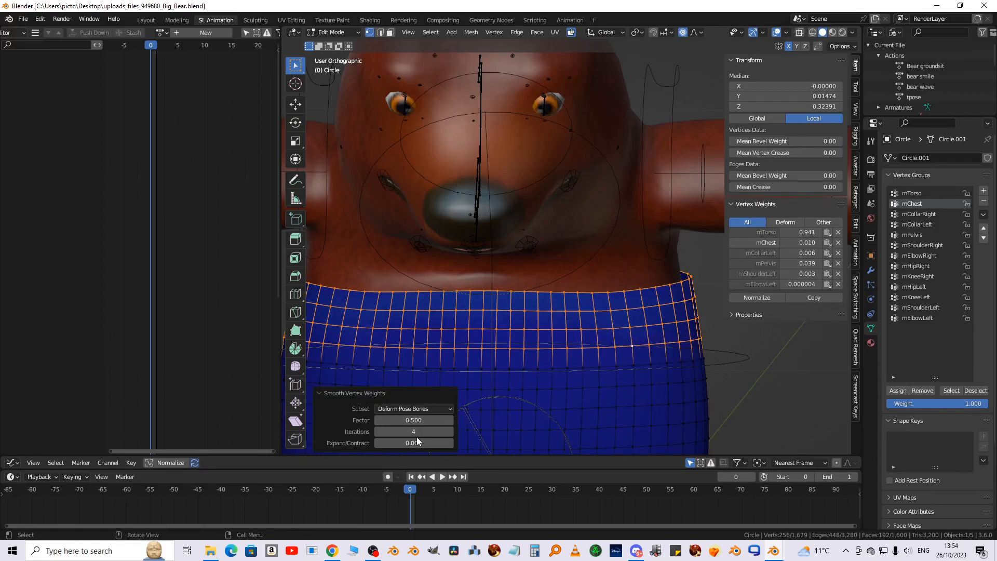
# Limit the waistband loops to 4 weights per vertex and normalize all their deform bone weights
pyautogui.press('q')
pyautogui.click(561, 405)
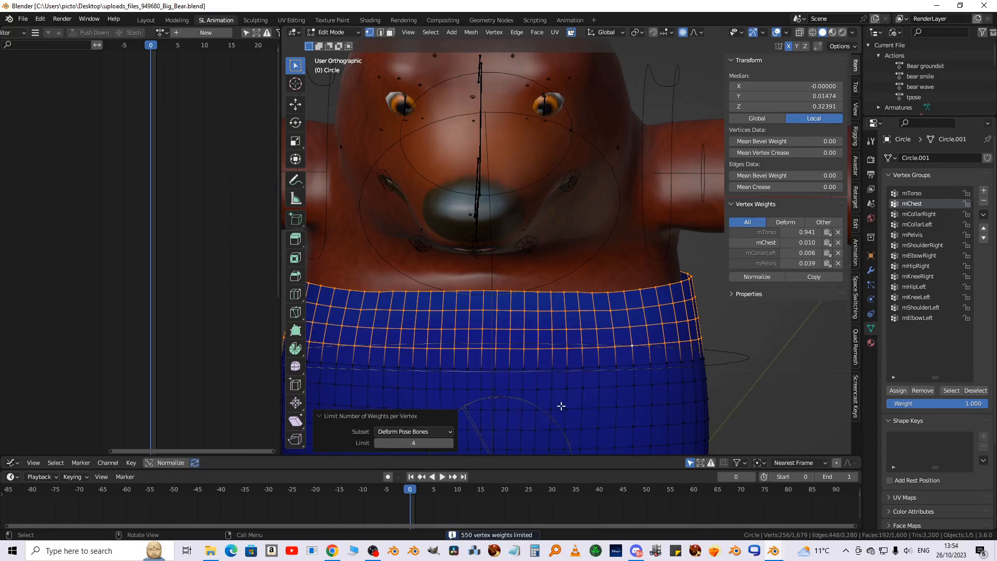
pyautogui.press('q')
pyautogui.click(545, 422)
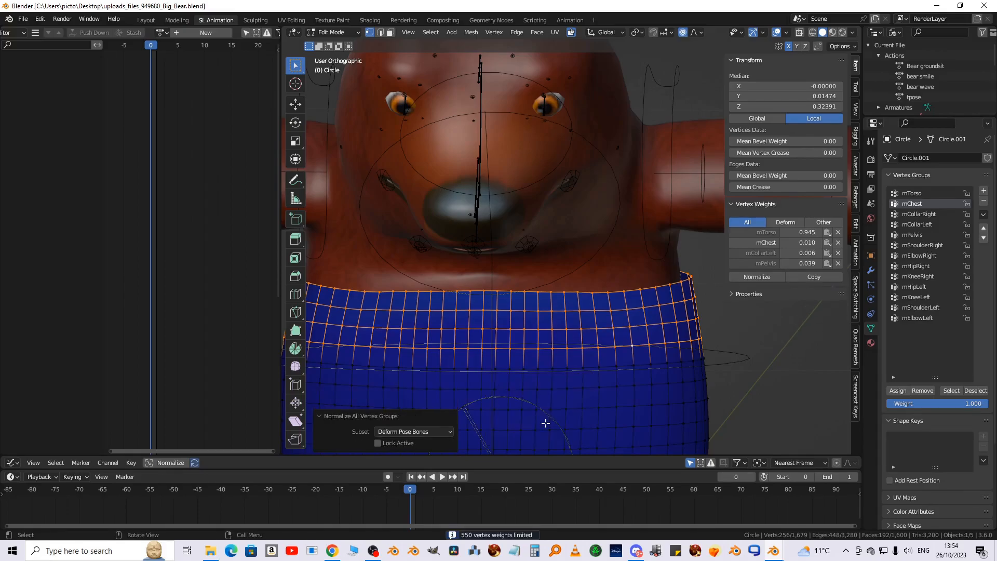
# Try to limit the shorts' weights to 4 per vertex and normalize all vertex groups
pyautogui.press('a')
pyautogui.moveTo(576, 403); pyautogui.dragTo(477, 344, button='middle')
pyautogui.hotkey('alt', 'a')
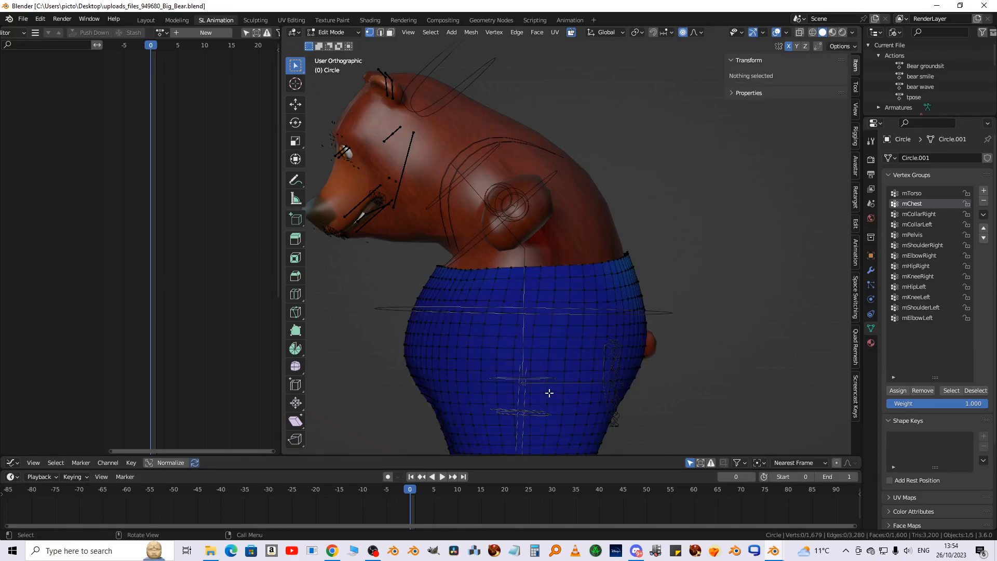
pyautogui.press('q')
pyautogui.click(534, 374)
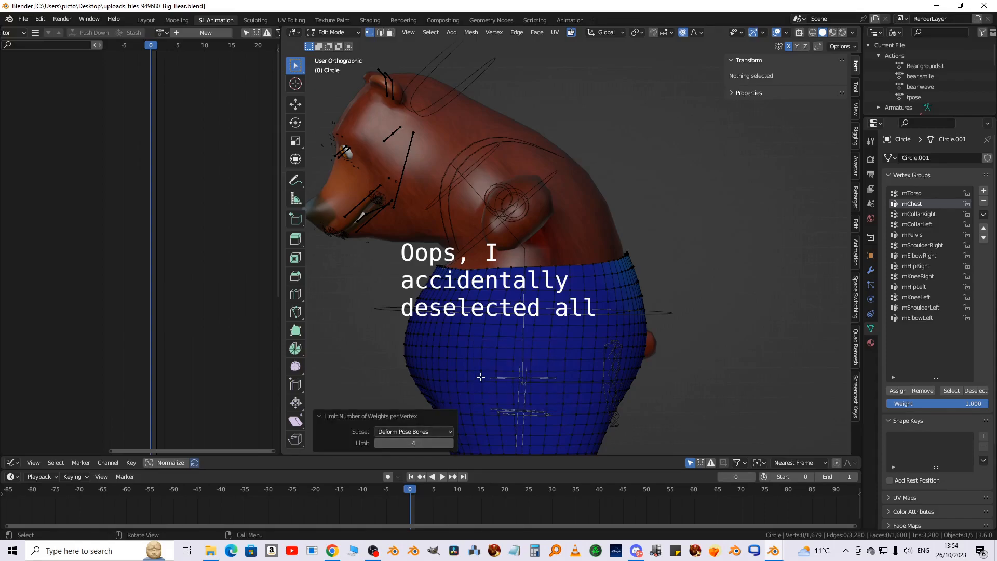
pyautogui.press('q')
pyautogui.click(456, 396)
# Leave Edit Mode, clear the rotation of the rig's Chest bone and show the bear from the front
pyautogui.scroll(-5, 501, 381)
pyautogui.moveTo(501, 381)
pyautogui.mouseDown(button='middle')
pyautogui.moveTo(639, 369)
pyautogui.moveTo(625, 363)
pyautogui.moveTo(503, 394)
pyautogui.mouseUp(button='middle')
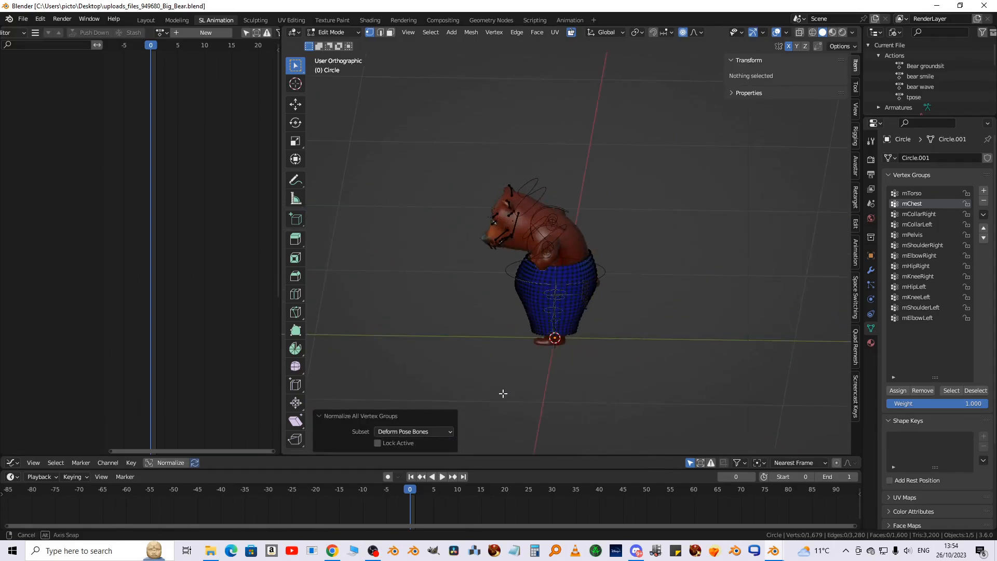
pyautogui.scroll(6, 550, 192)
pyautogui.press('Tab')
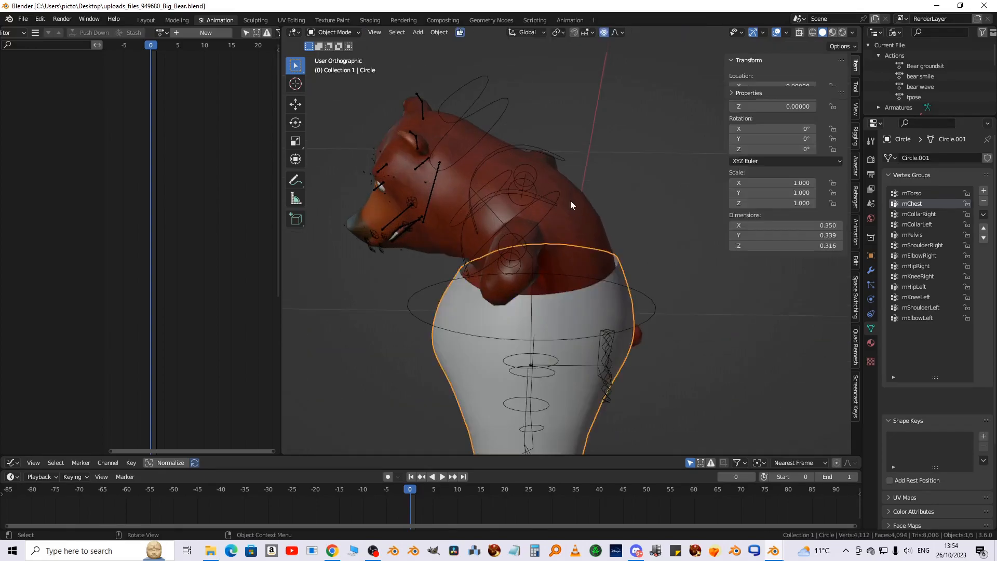
pyautogui.click(559, 195)
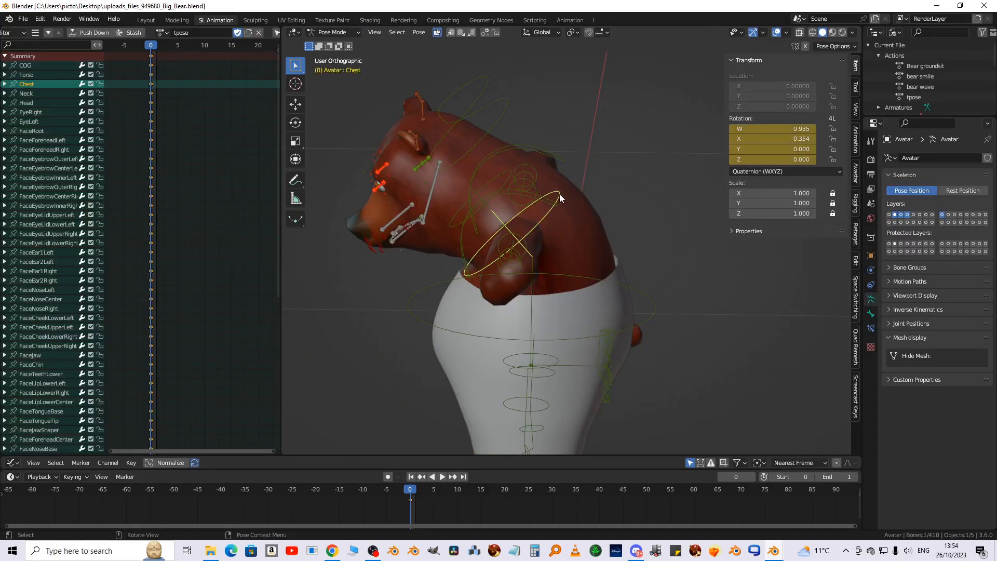
pyautogui.hotkey('alt', 'r')
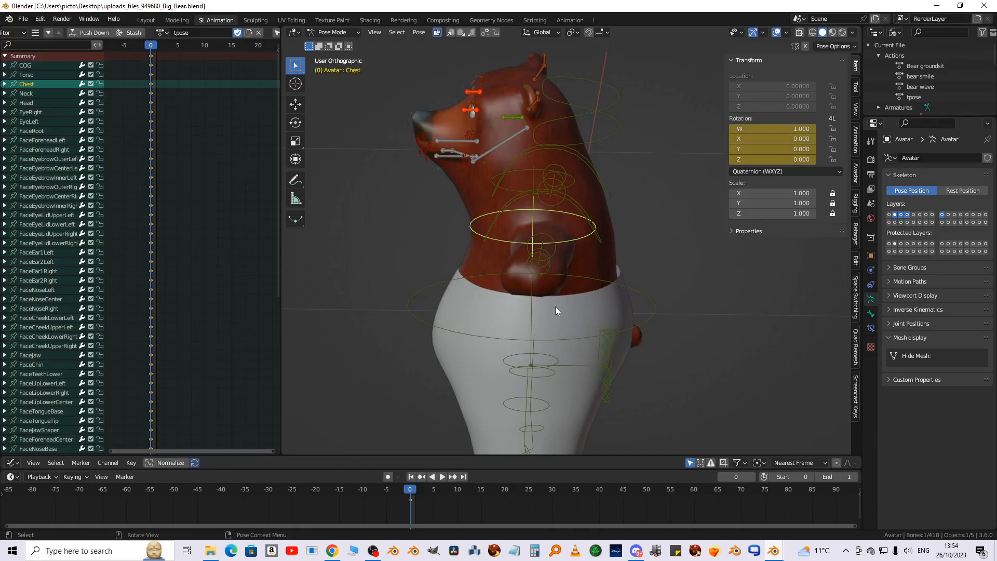
pyautogui.press('KP_1')
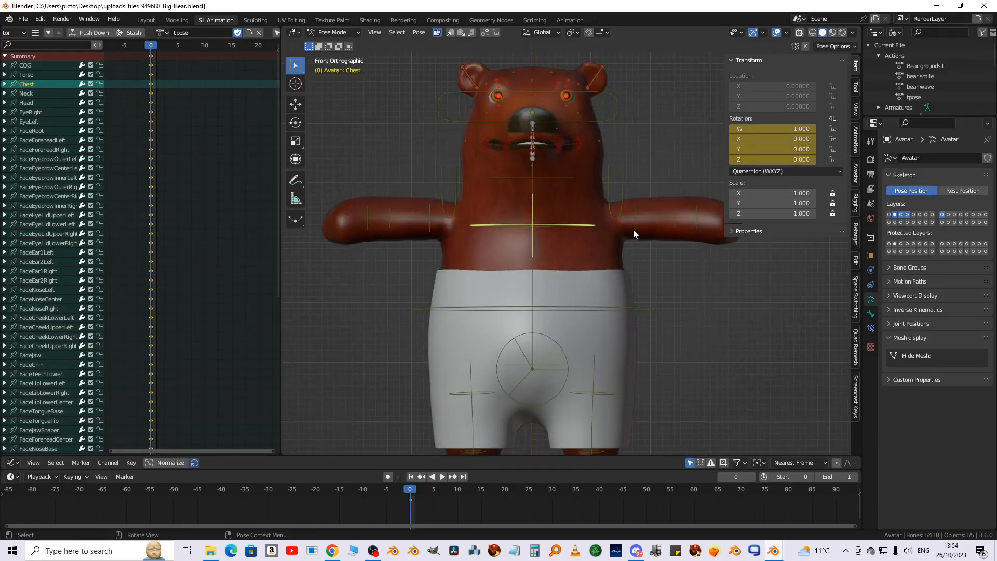
# Enter Edit Mode on the shorts and, with X-ray enabled, select the vertical edge loops down both outer sides
pyautogui.click(613, 328)
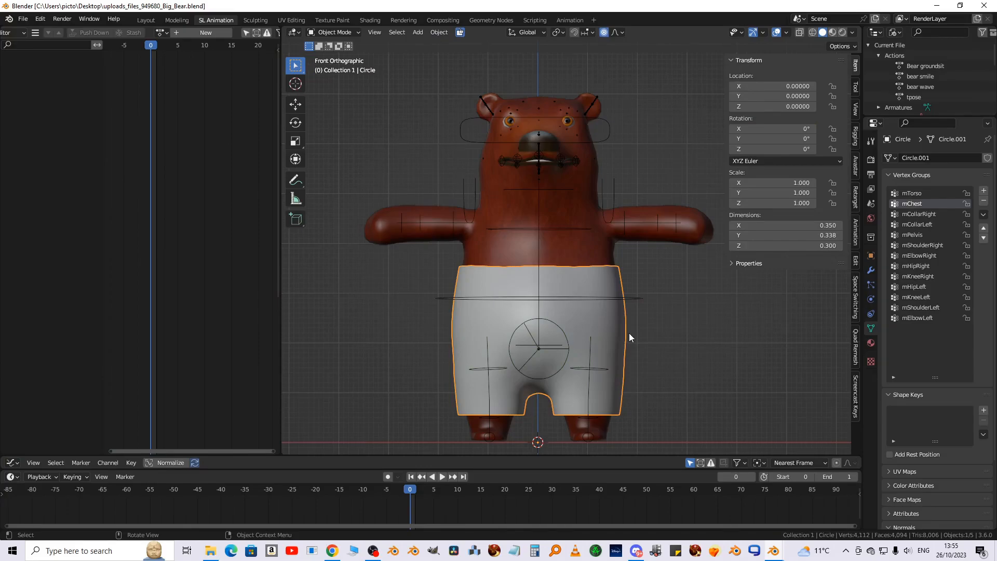
pyautogui.press('KP_3')
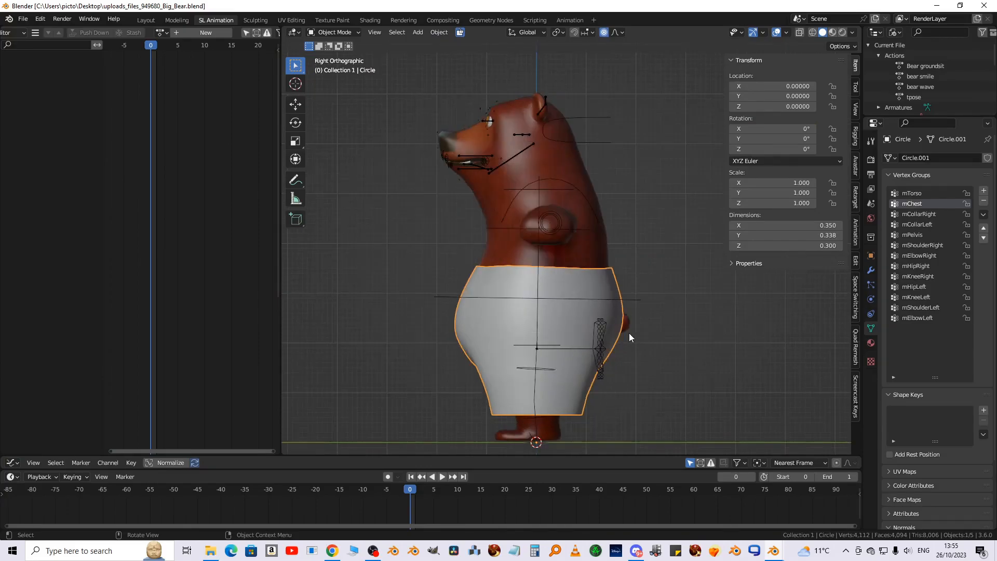
pyautogui.press('Tab')
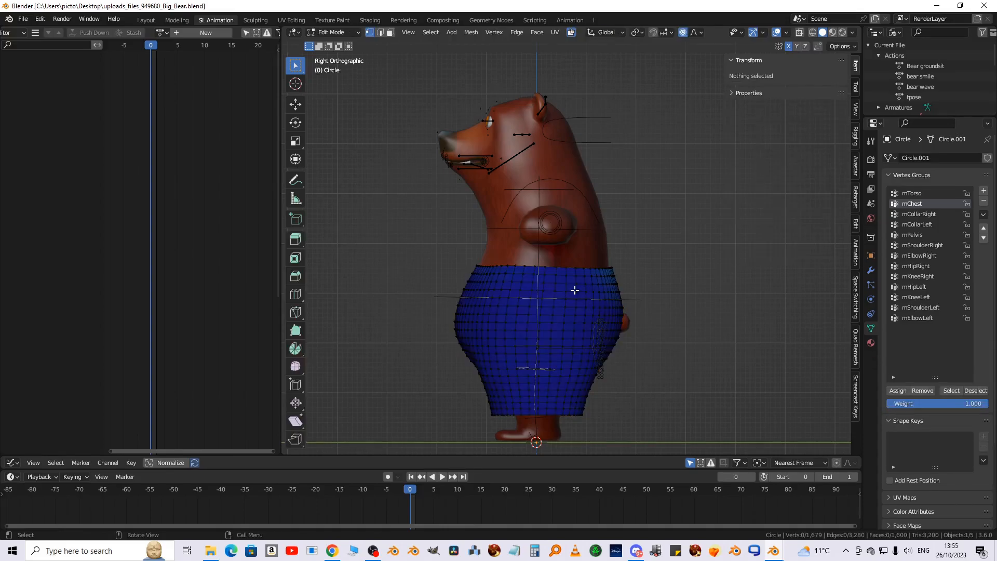
pyautogui.keyDown('alt'); pyautogui.click(541, 286); pyautogui.keyUp('alt')
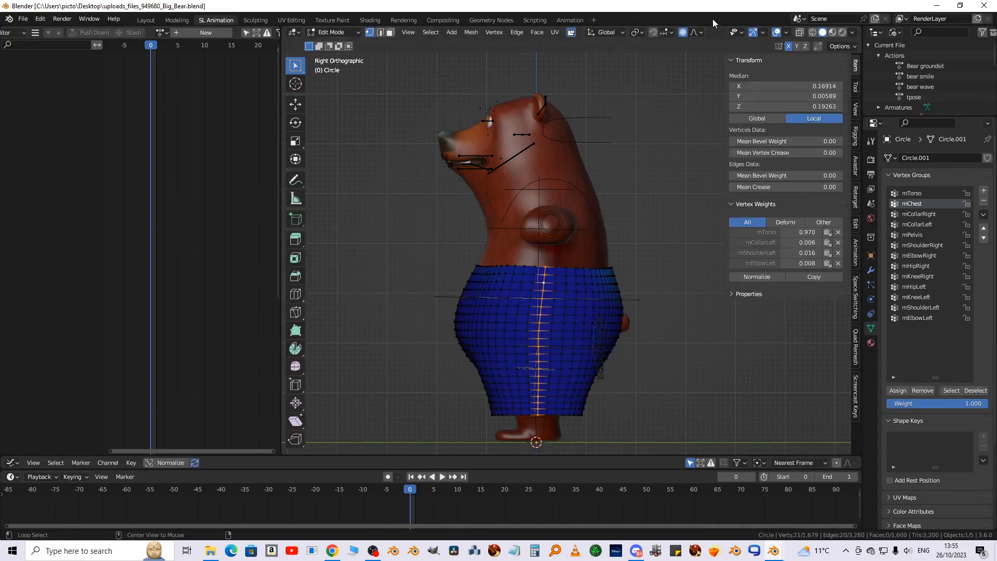
pyautogui.click(799, 32)
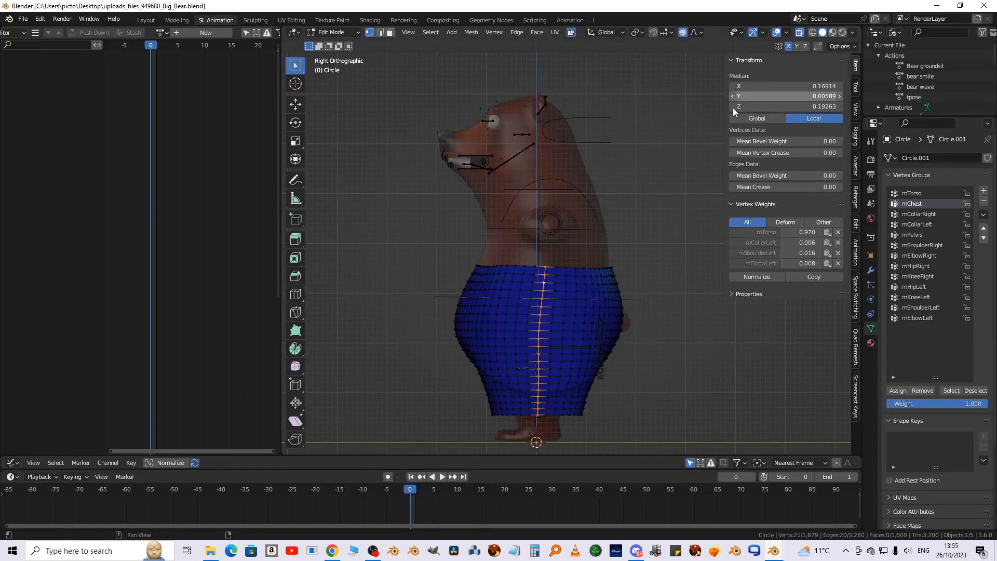
pyautogui.keyDown('alt'); pyautogui.keyDown('shift'); pyautogui.click(543, 279); pyautogui.keyUp('shift'); pyautogui.keyUp('alt')
# Add the crotch edge loop running between the leg openings to the selection and mark all selected edges as seams
pyautogui.moveTo(544, 278)
pyautogui.mouseDown(button='middle')
pyautogui.moveTo(539, 289)
pyautogui.moveTo(686, 292)
pyautogui.moveTo(612, 298)
pyautogui.moveTo(601, 283)
pyautogui.moveTo(606, 189)
pyautogui.moveTo(542, 243)
pyautogui.moveTo(554, 267)
pyautogui.mouseUp(button='middle')
pyautogui.scroll(2, 555, 268)
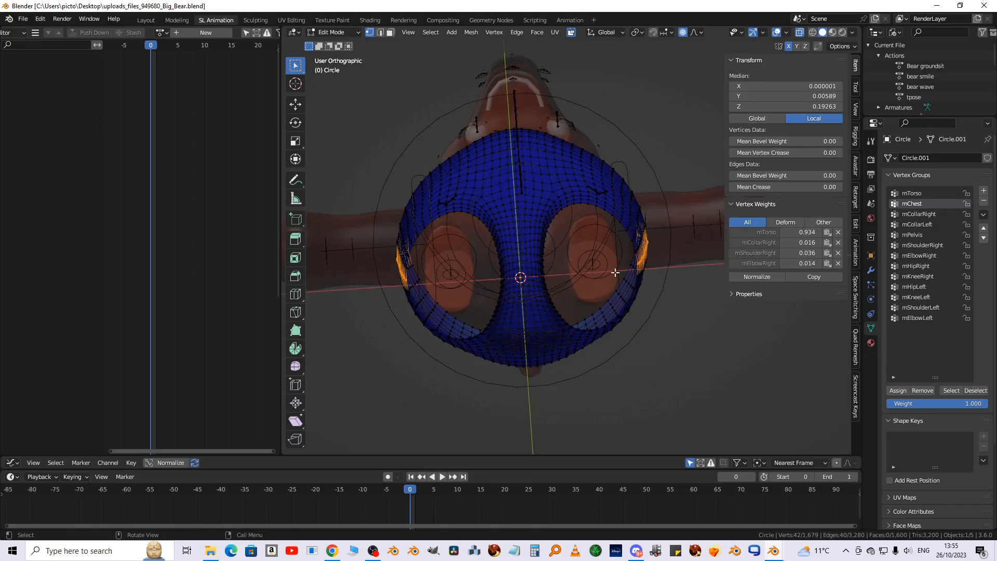
pyautogui.press('ctrl+KP_7')
pyautogui.scroll(2, 615, 272)
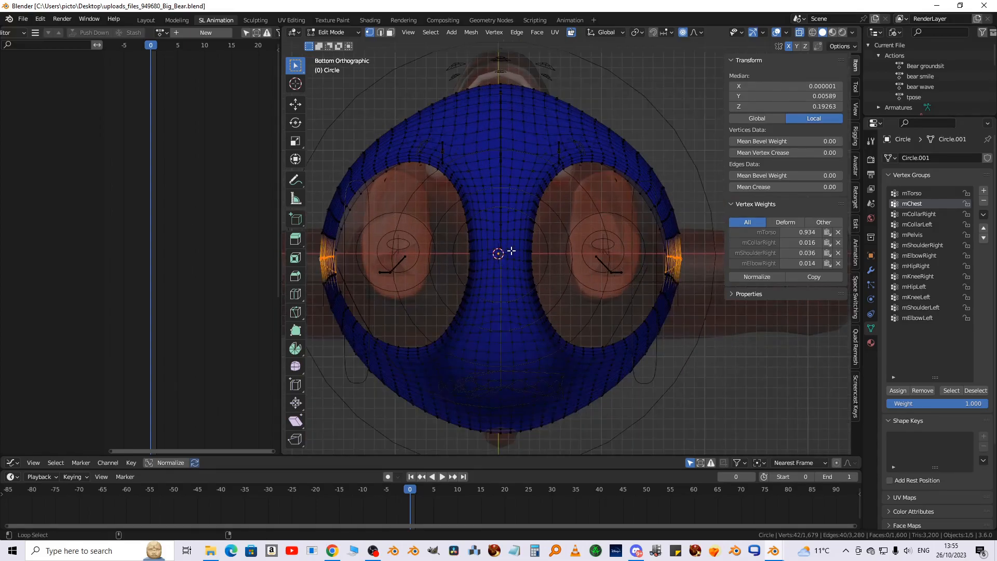
pyautogui.scroll(-6, 509, 234)
pyautogui.moveTo(523, 231); pyautogui.dragTo(516, 358, button='middle')
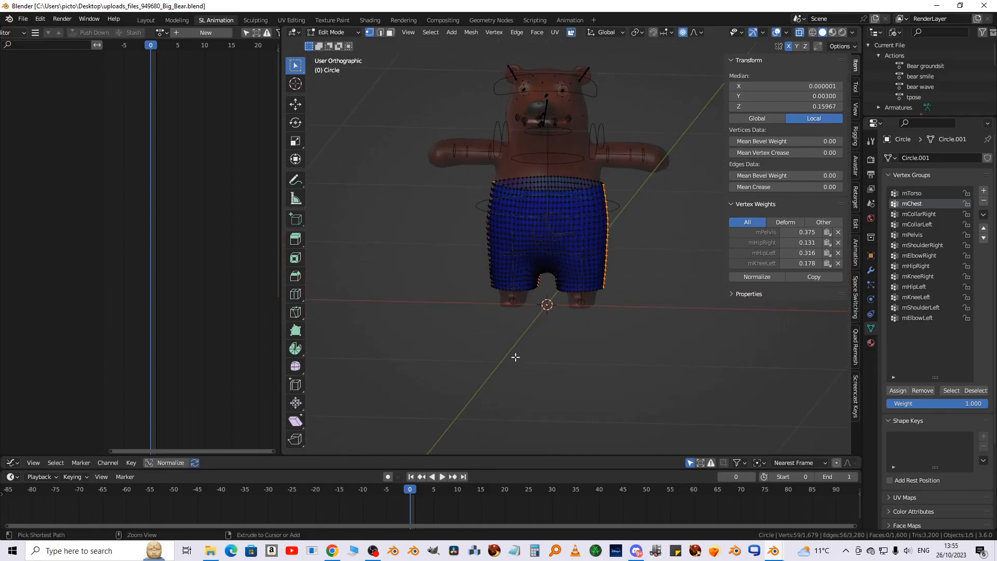
pyautogui.hotkey('ctrl', 'e')
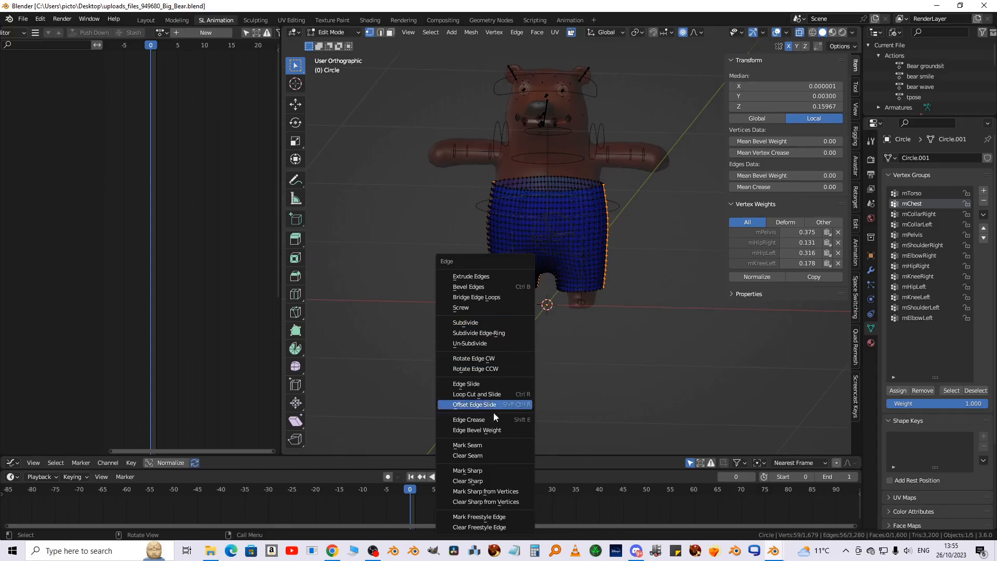
pyautogui.click(492, 446)
# Switch to the UV Editing workspace and unwrap the whole shorts mesh along its seams
pyautogui.moveTo(546, 349); pyautogui.dragTo(532, 374, button='middle')
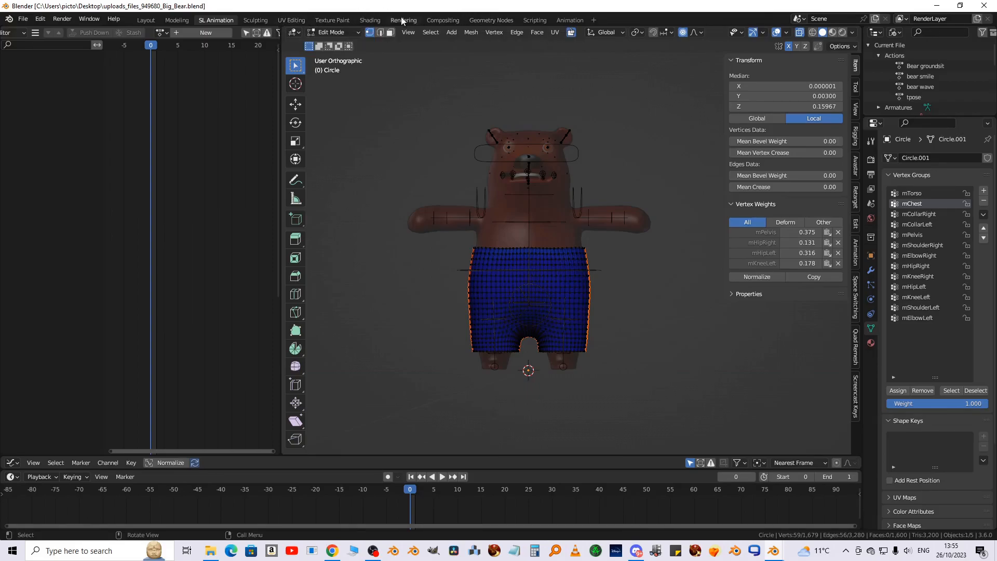
pyautogui.click(294, 20)
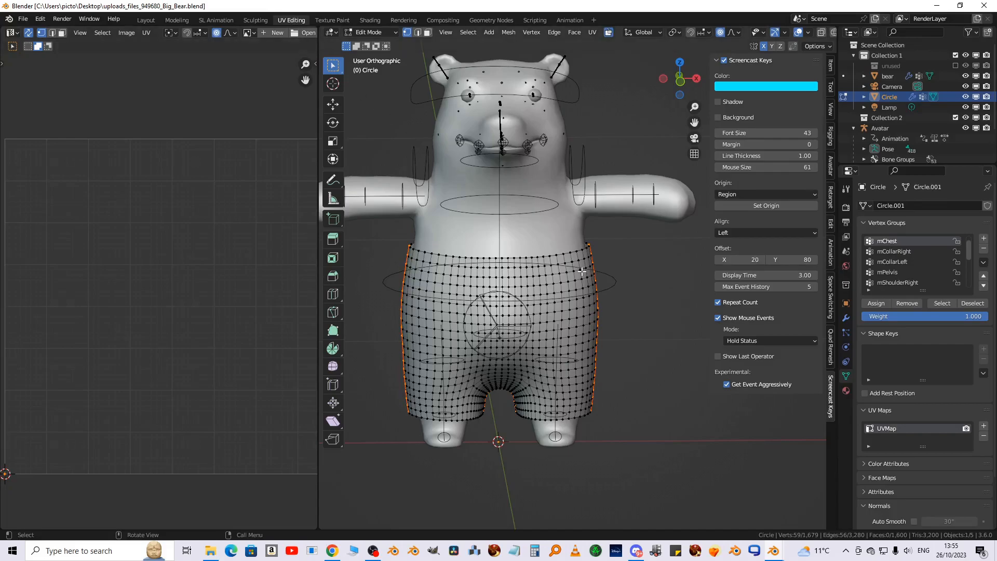
pyautogui.press('a')
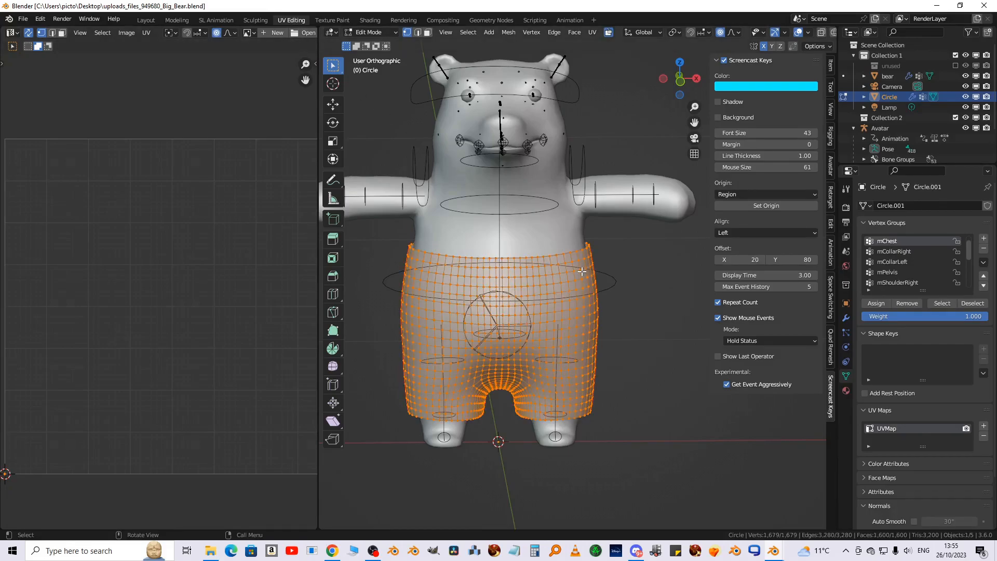
pyautogui.press('u')
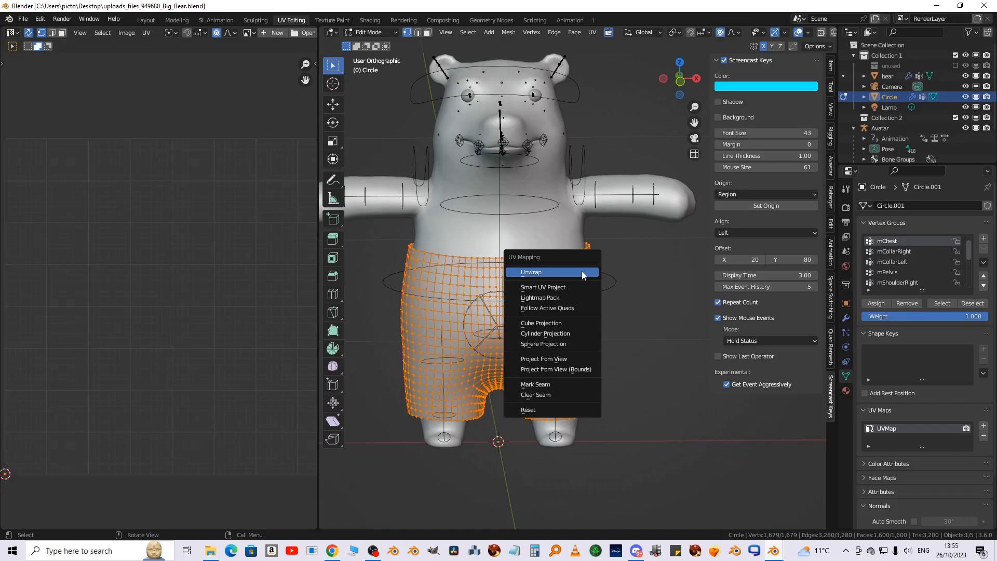
pyautogui.click(582, 271)
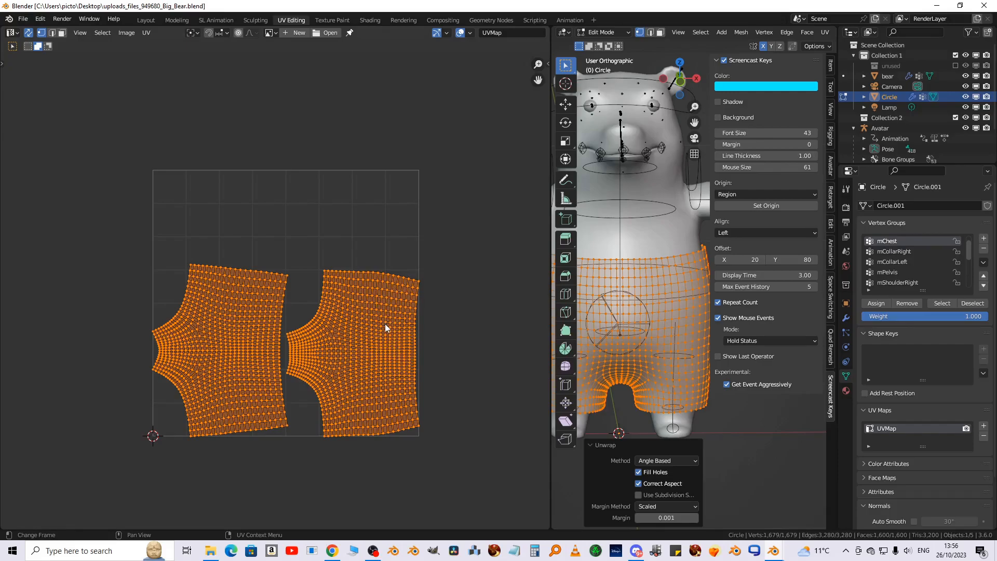
# Rotate the shorts' UV islands by -90° and move them up about 0.17 along Y into the UV square
pyautogui.write('r90')
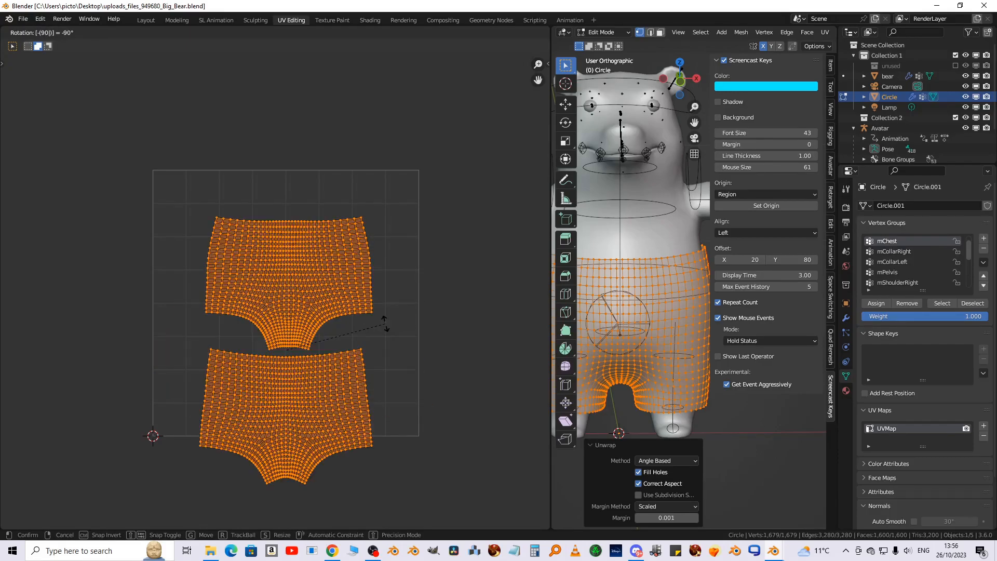
pyautogui.press('Return')
pyautogui.press('g')
pyautogui.press('y')
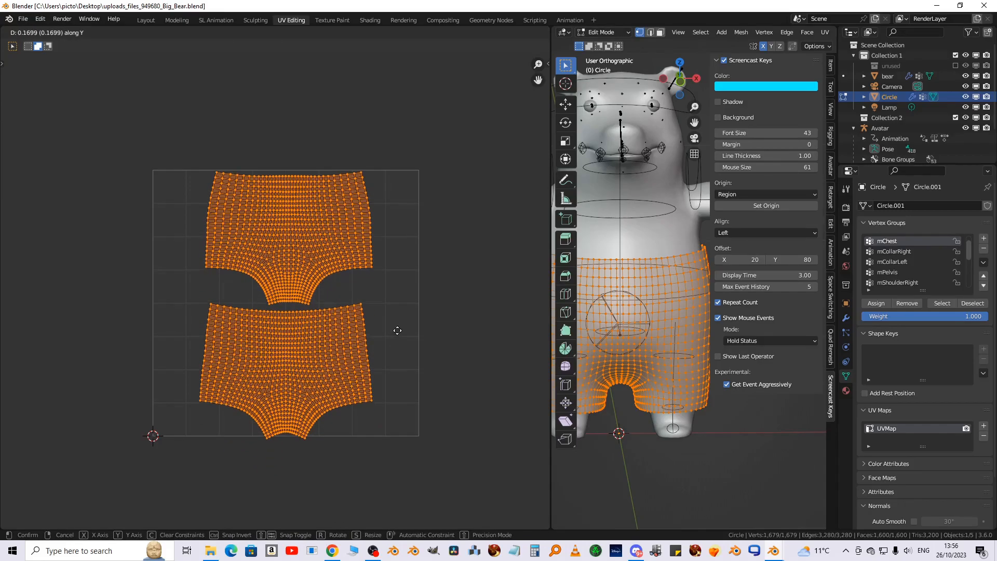
pyautogui.click(394, 331)
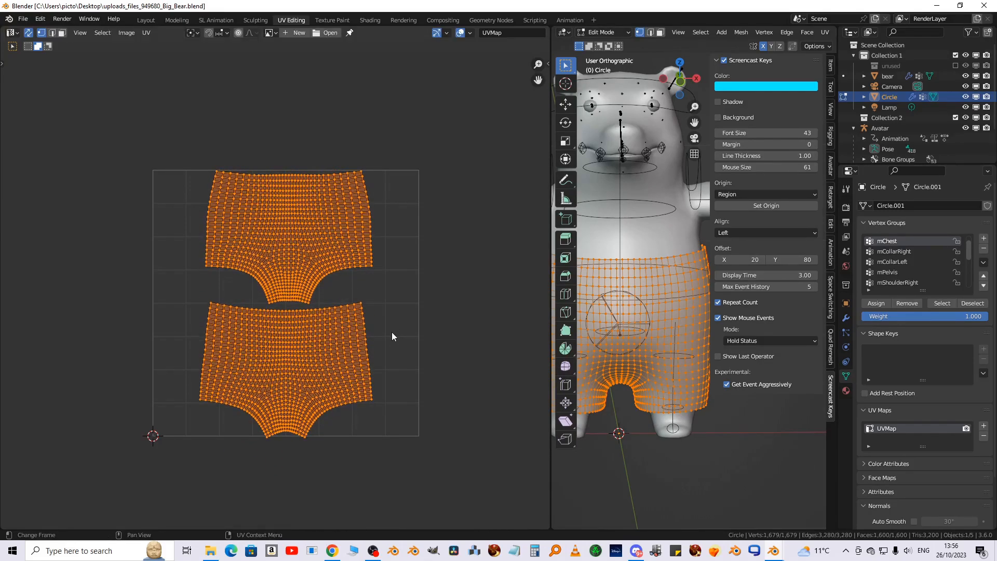
# Scale both shorts UV islands down slightly so they sit fully inside the UV square with a small margin
pyautogui.scroll(1, 393, 331)
pyautogui.moveTo(418, 330); pyautogui.dragTo(437, 326, button='middle')
pyautogui.scroll(1, 455, 371)
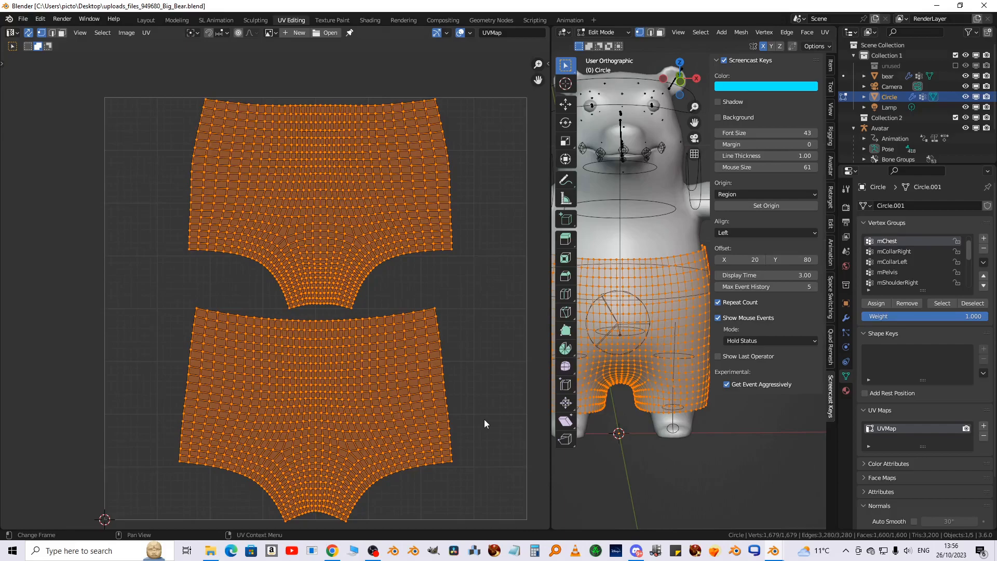
pyautogui.press('s')
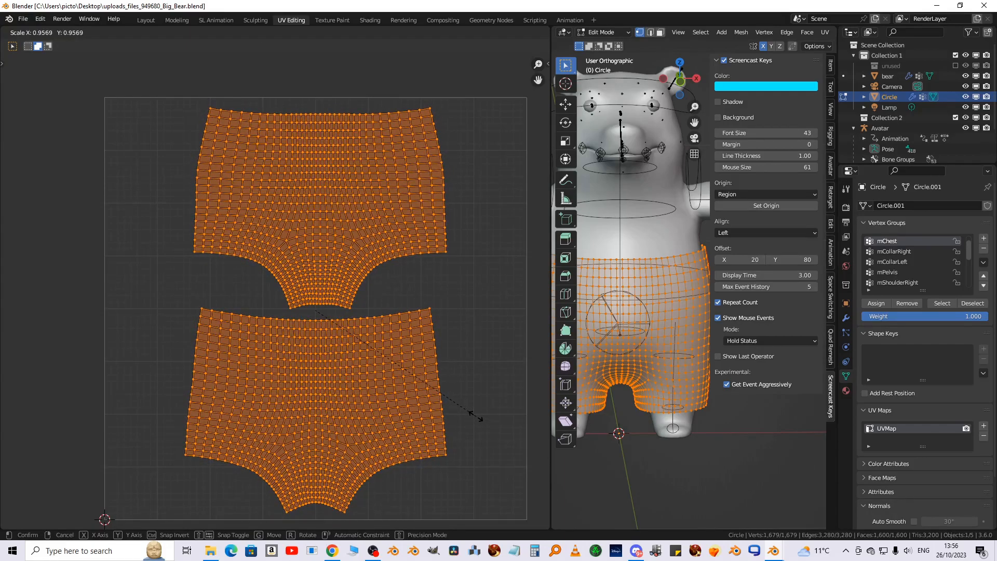
pyautogui.click(473, 414)
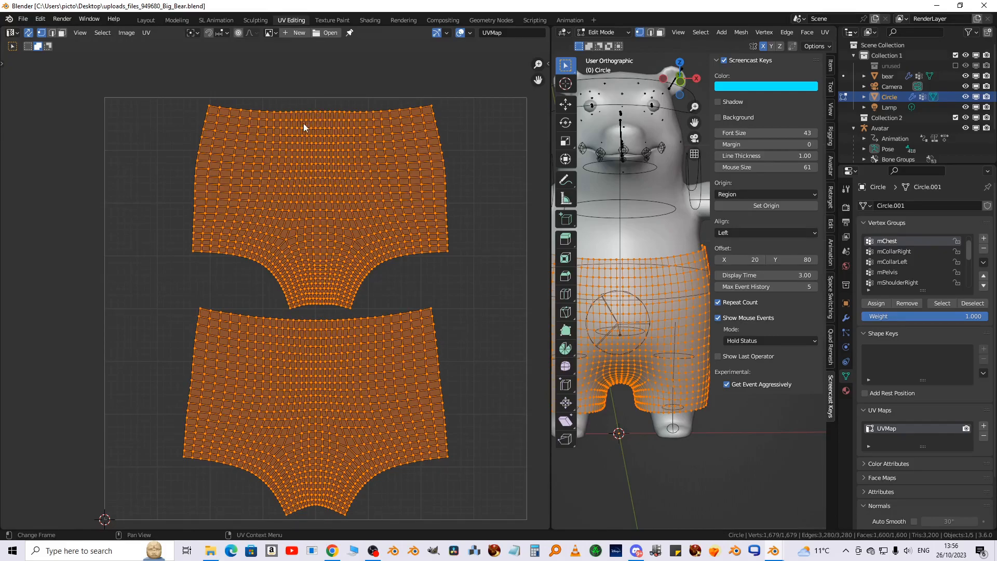
# Select the central vertical edge loop on both the upper and lower shorts UV islands
pyautogui.scroll(2, 315, 247)
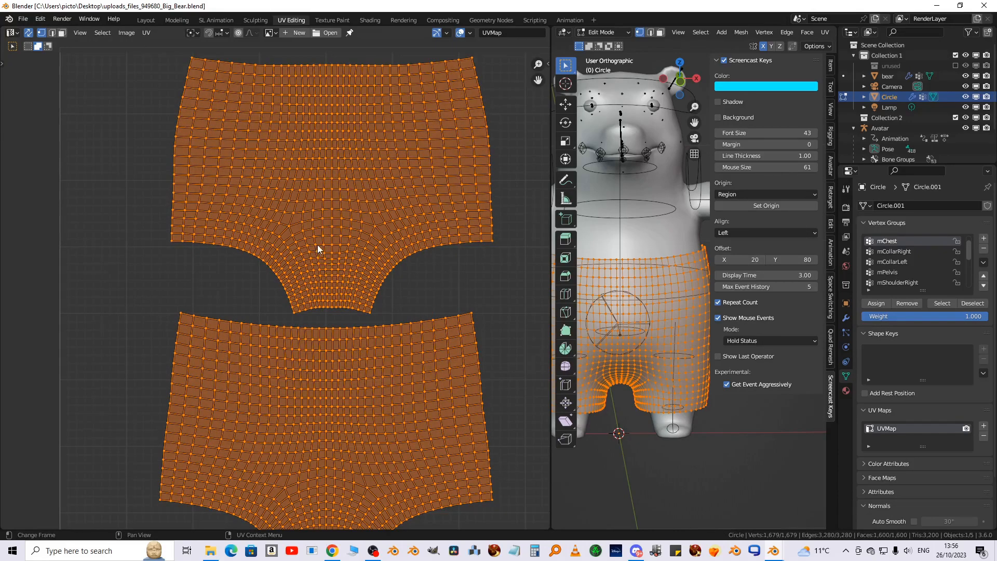
pyautogui.scroll(3, 348, 229)
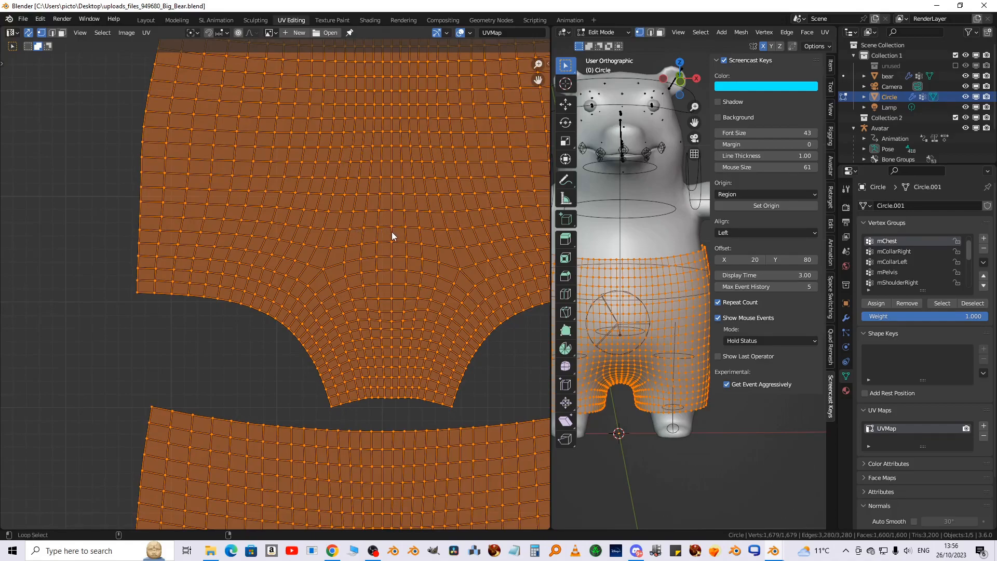
pyautogui.keyDown('alt'); pyautogui.click(392, 232); pyautogui.keyUp('alt')
pyautogui.scroll(-5, 320, 433)
pyautogui.keyDown('alt'); pyautogui.keyDown('shift'); pyautogui.click(320, 434); pyautogui.keyUp('shift'); pyautogui.keyUp('alt')
pyautogui.scroll(2, 333, 358)
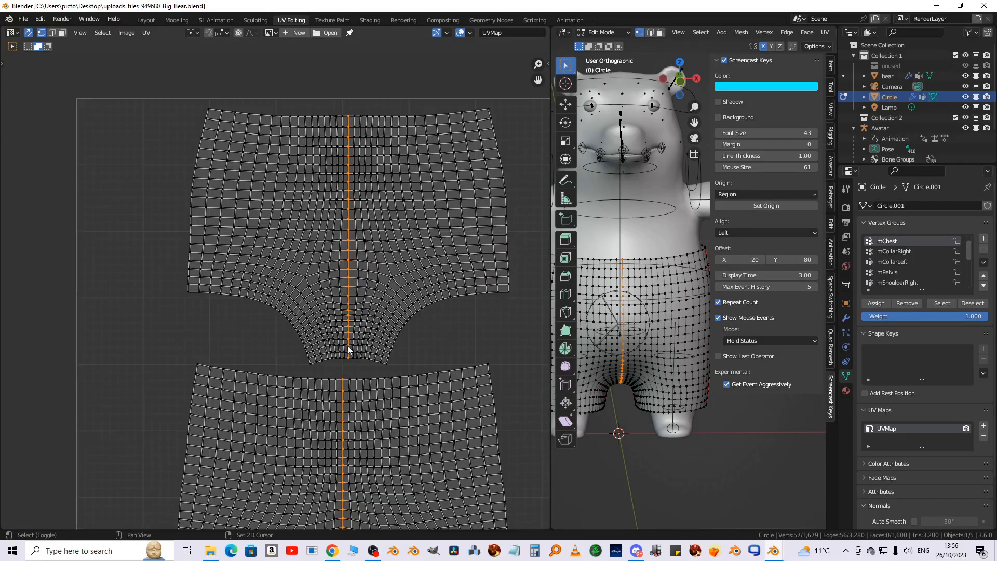
pyautogui.scroll(-2, 348, 327)
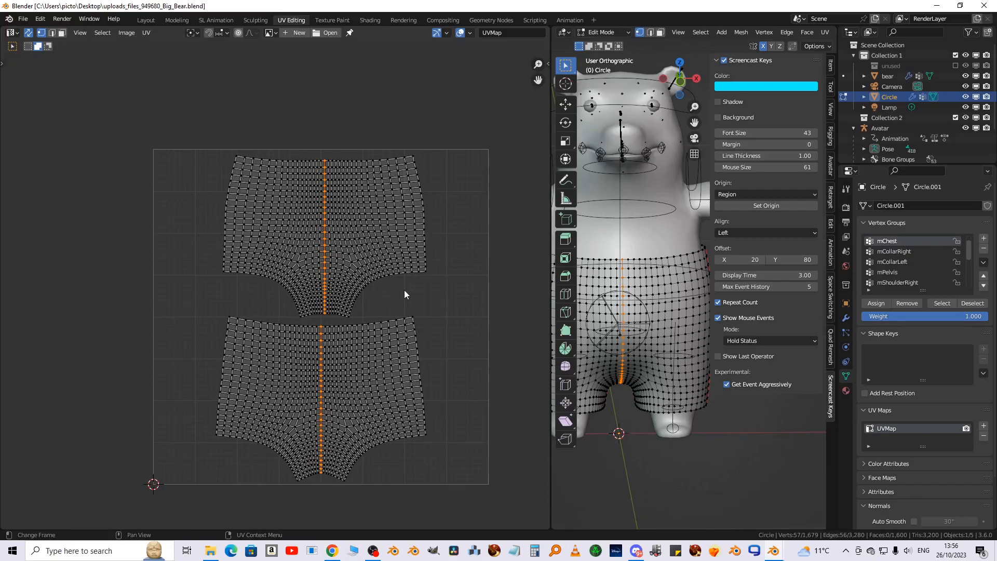
# Straighten the selected centre loops into one vertical line with Align Auto and pin their UV vertices
pyautogui.rightClick(432, 296)
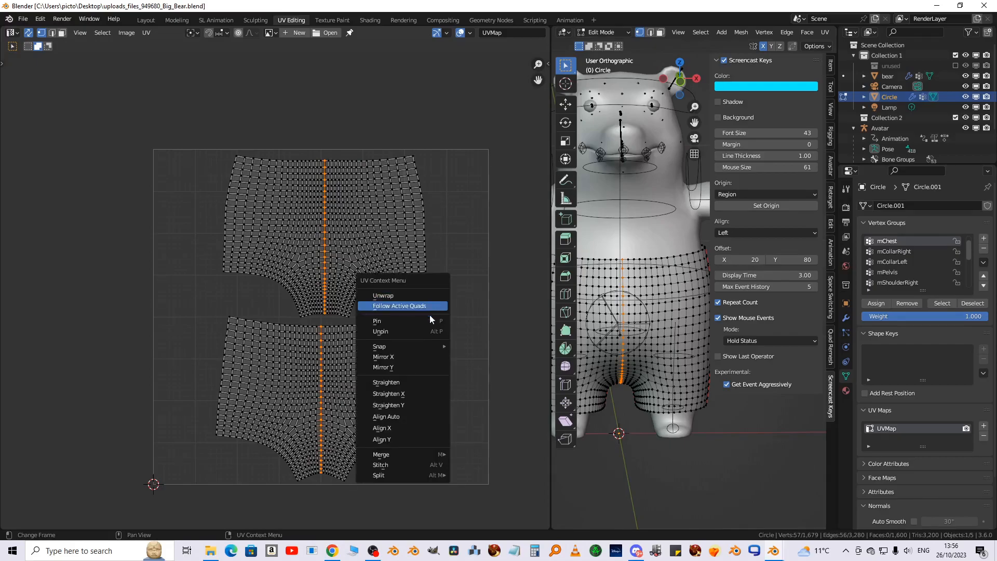
pyautogui.click(399, 416)
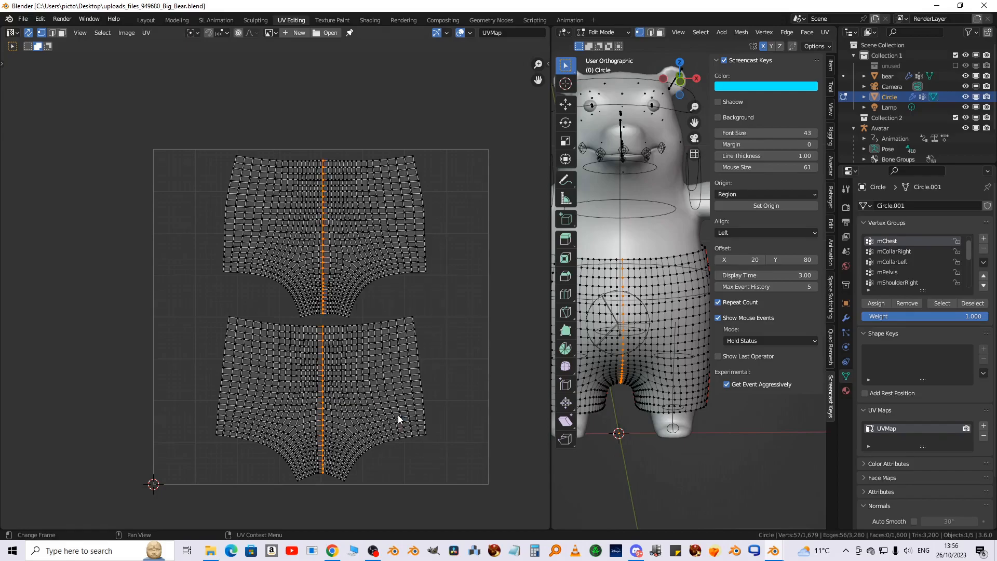
pyautogui.click(429, 294)
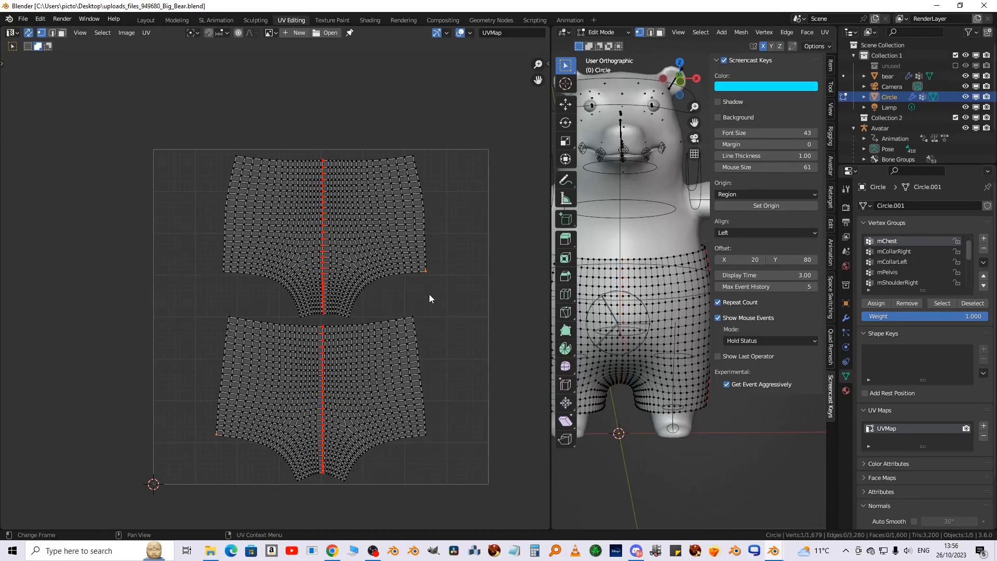
# Reselect the pinned centre edge loops on both shorts UV islands
pyautogui.scroll(3, 316, 156)
pyautogui.keyDown('shift'); pyautogui.moveTo(352, 146); pyautogui.dragTo(328, 317, button='middle'); pyautogui.keyUp('shift')
pyautogui.scroll(3, 421, 242)
pyautogui.keyDown('shift'); pyautogui.moveTo(394, 247); pyautogui.dragTo(334, 296, button='middle'); pyautogui.keyUp('shift')
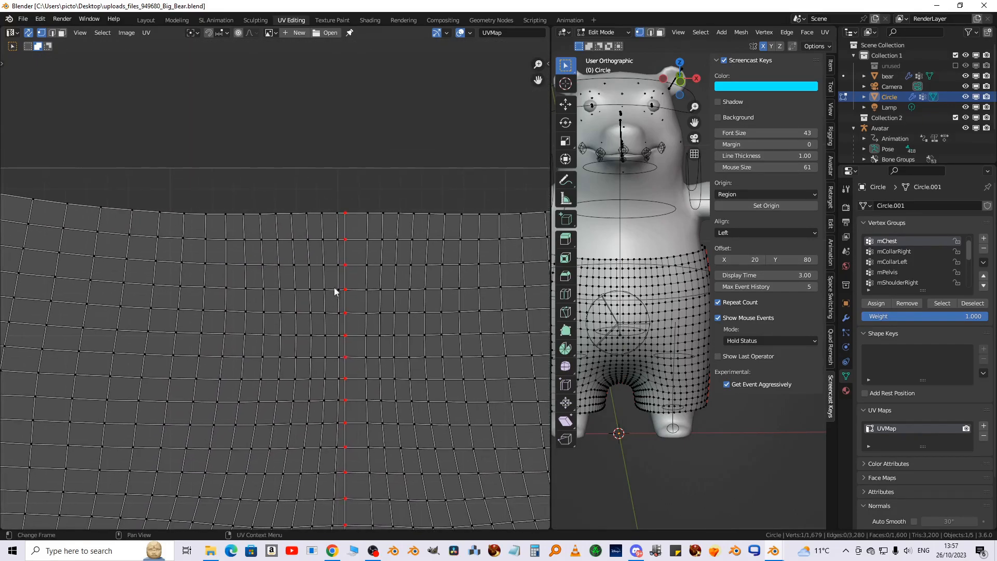
pyautogui.keyDown('alt'); pyautogui.click(345, 280); pyautogui.keyUp('alt')
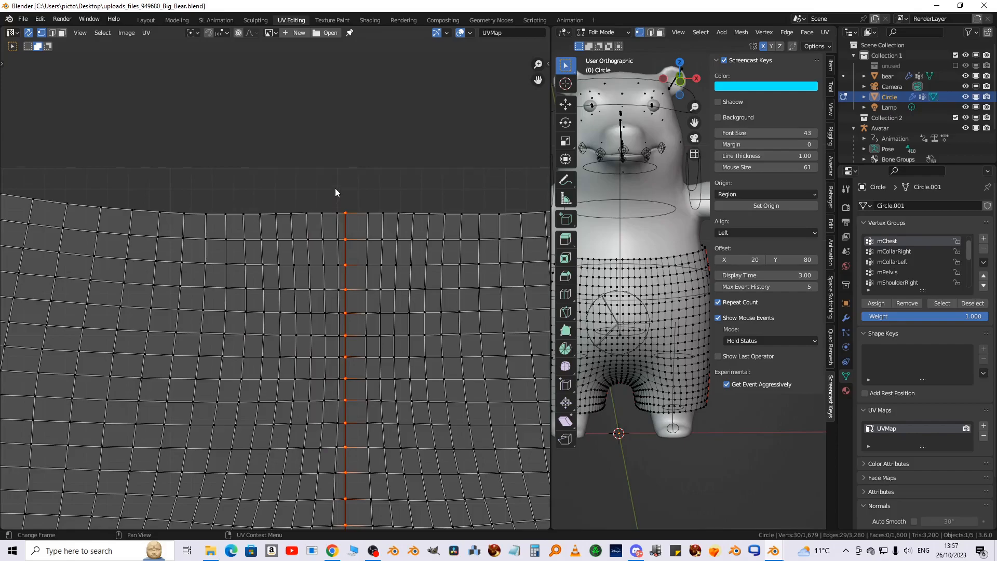
pyautogui.scroll(-6, 338, 192)
pyautogui.keyDown('shift'); pyautogui.moveTo(299, 421); pyautogui.dragTo(333, 296, button='middle'); pyautogui.keyUp('shift')
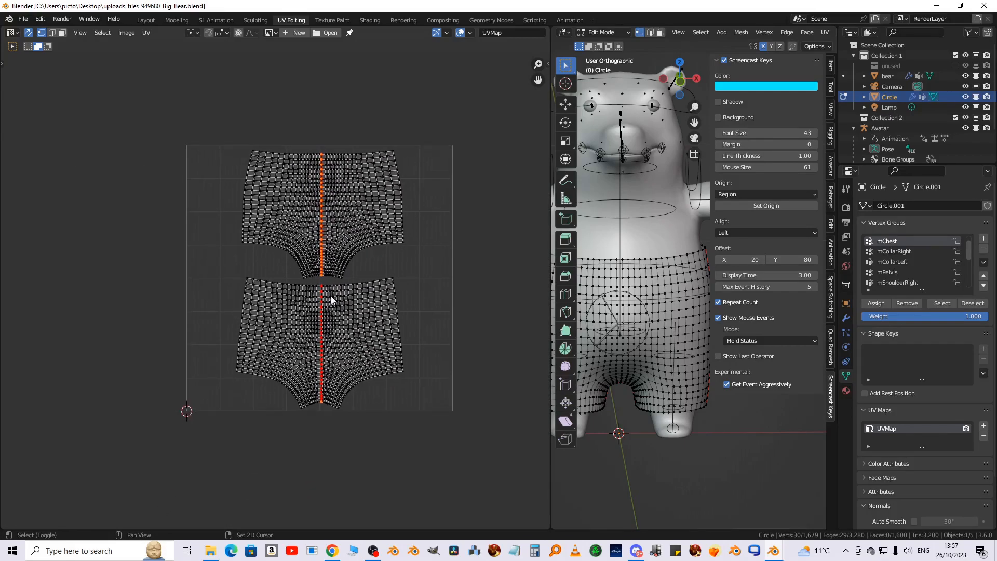
pyautogui.scroll(6, 327, 311)
pyautogui.keyDown('alt'); pyautogui.keyDown('shift'); pyautogui.click(507, 287); pyautogui.keyUp('shift'); pyautogui.keyUp('alt')
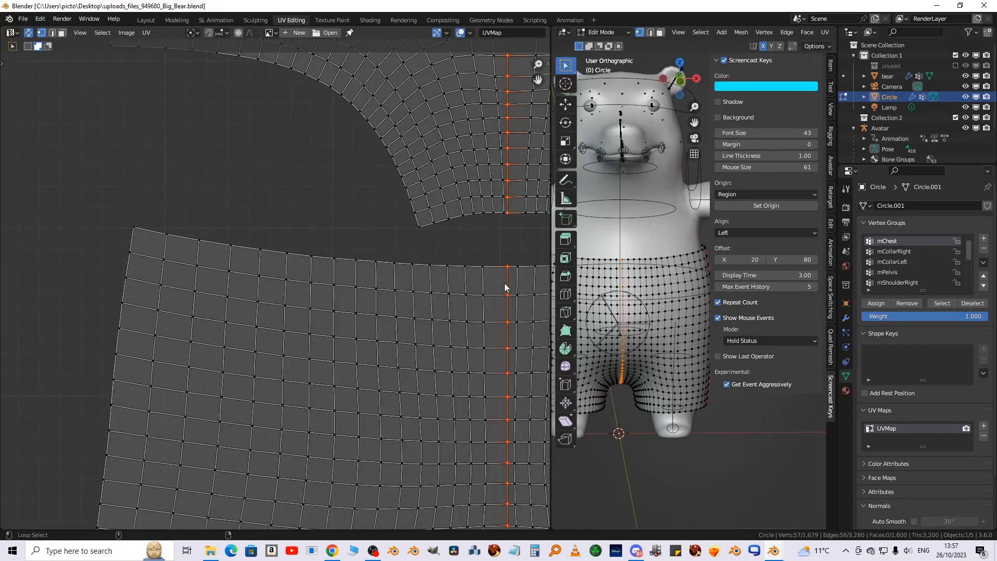
# Move the selected pinned centre loops about -0.0054 along X in the UV layout
pyautogui.keyDown('shift'); pyautogui.moveTo(467, 272); pyautogui.dragTo(265, 327, button='middle'); pyautogui.keyUp('shift')
pyautogui.scroll(2, 265, 325)
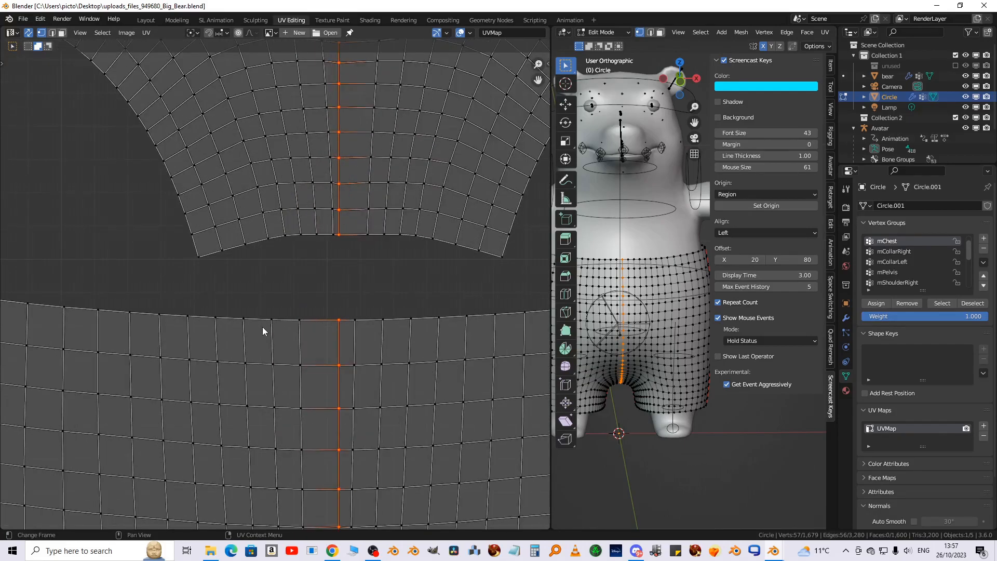
pyautogui.press('g')
pyautogui.press('x')
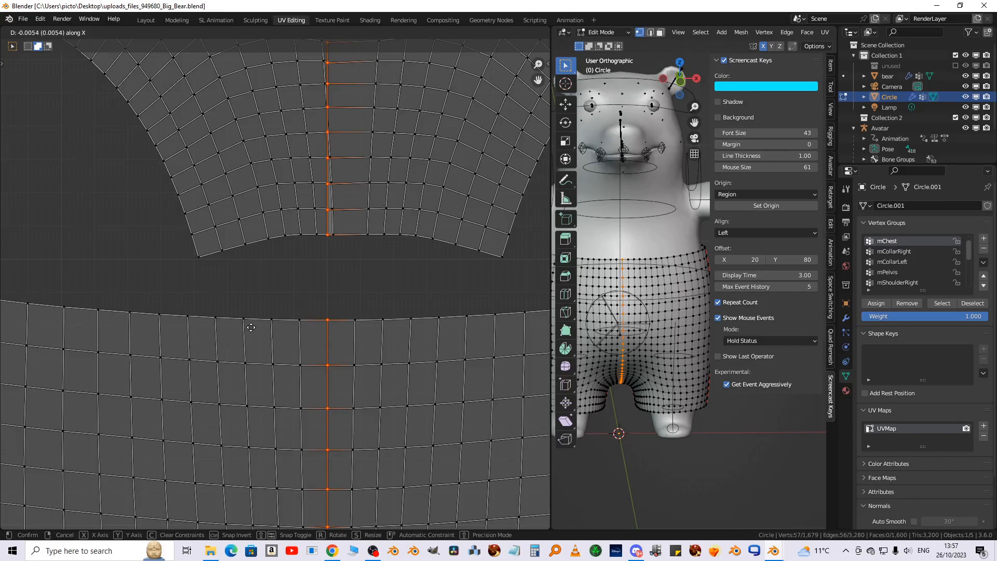
pyautogui.click(251, 327)
pyautogui.scroll(-10, 255, 315)
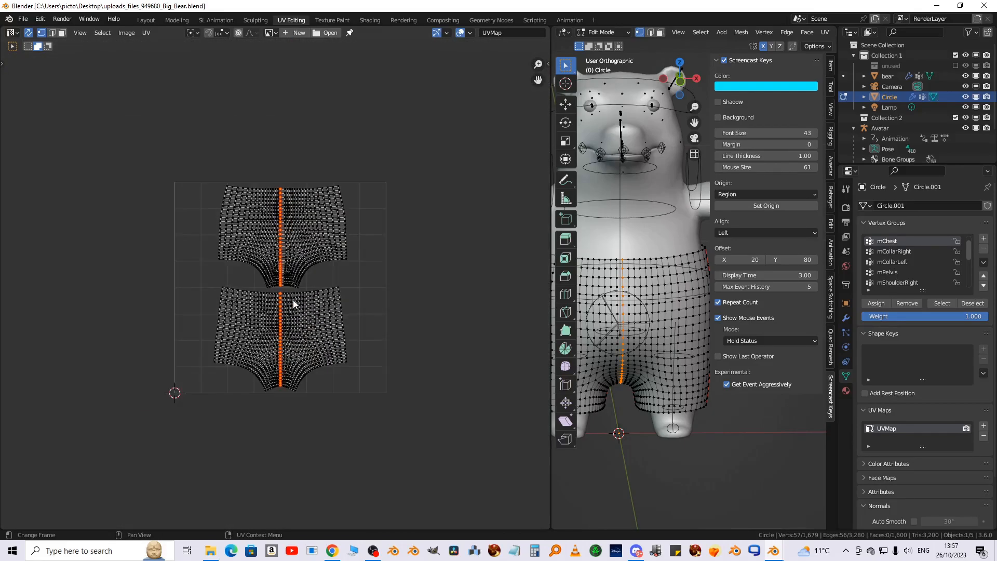
pyautogui.scroll(4, 295, 299)
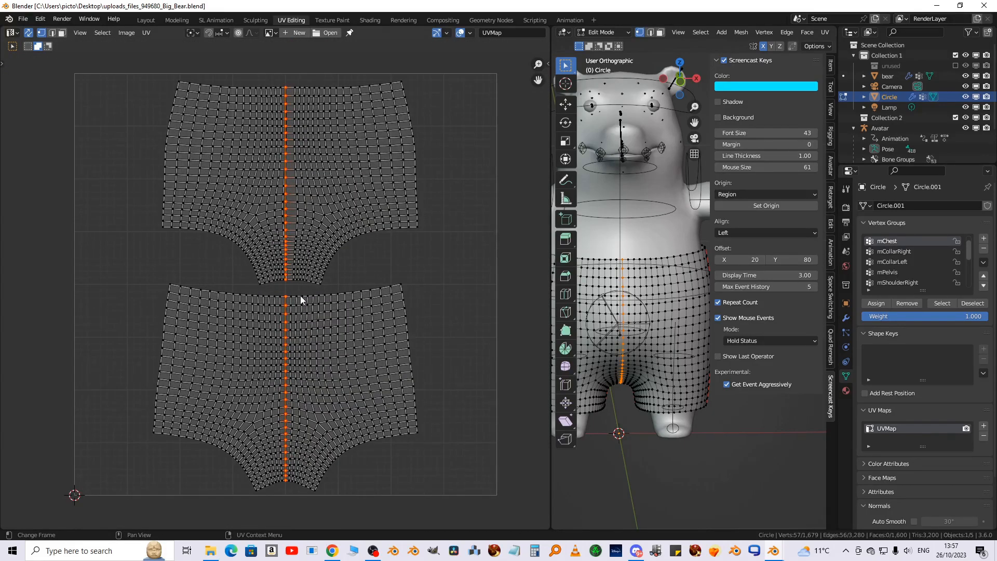
# Select all of the shorts' UVs and unwrap them again around the pinned centre loops
pyautogui.press('a')
pyautogui.press('u')
pyautogui.click(302, 299)
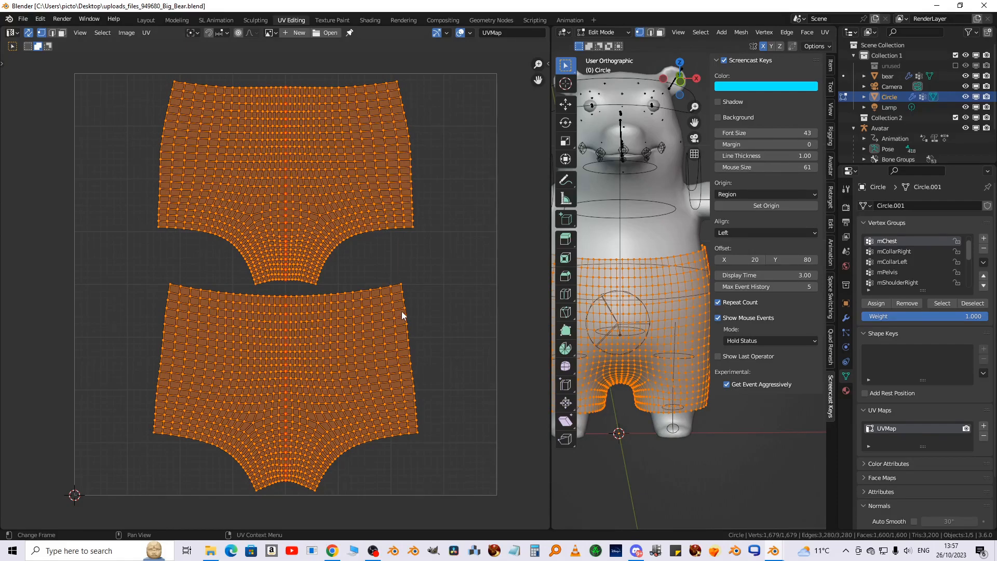
pyautogui.moveTo(549, 339); pyautogui.dragTo(367, 334)
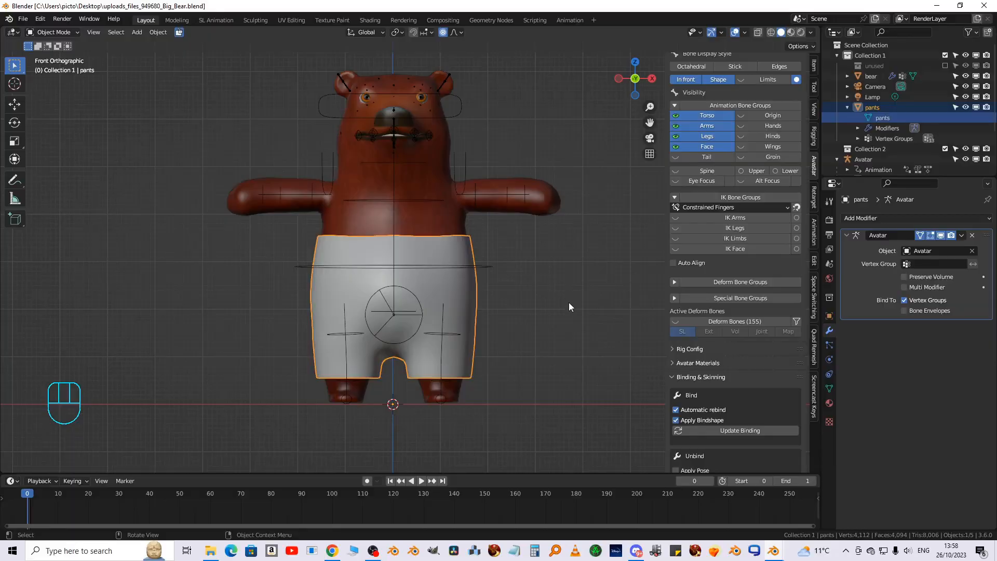
# Switch to the Shading workspace and check in the add-on preferences, searching for "node", that Node Wrangler is enabled
pyautogui.scroll(1, 543, 300)
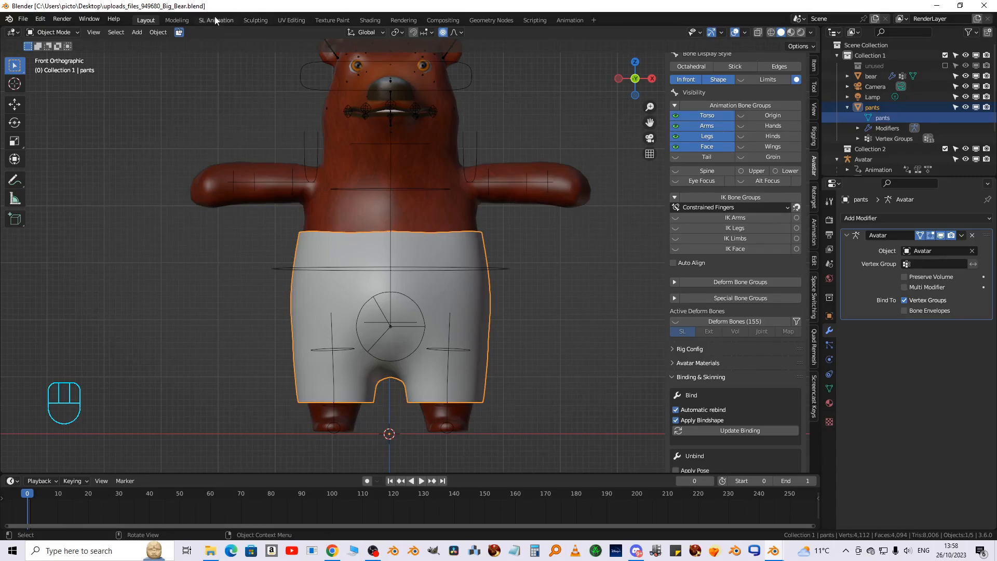
pyautogui.click(364, 21)
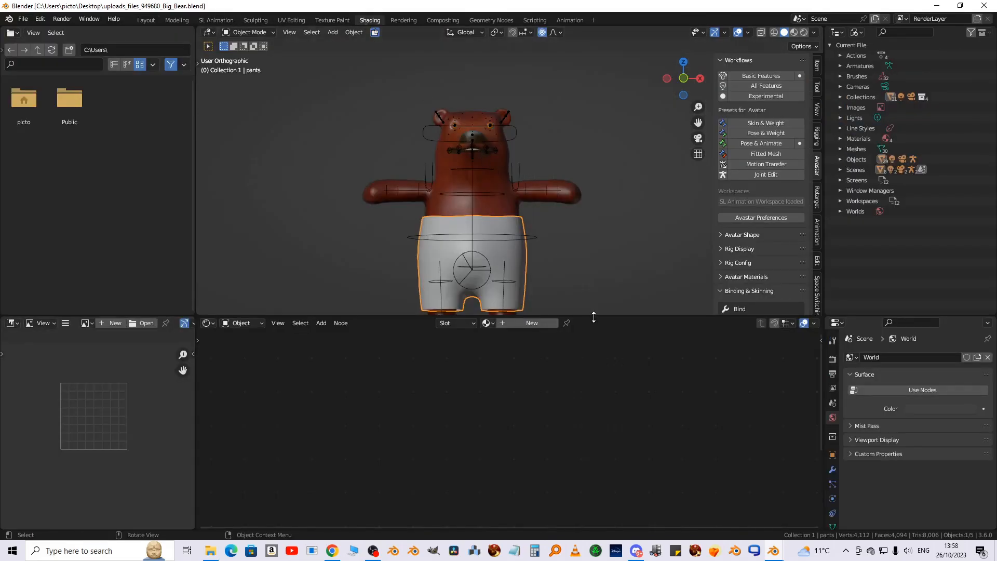
pyautogui.click(40, 19)
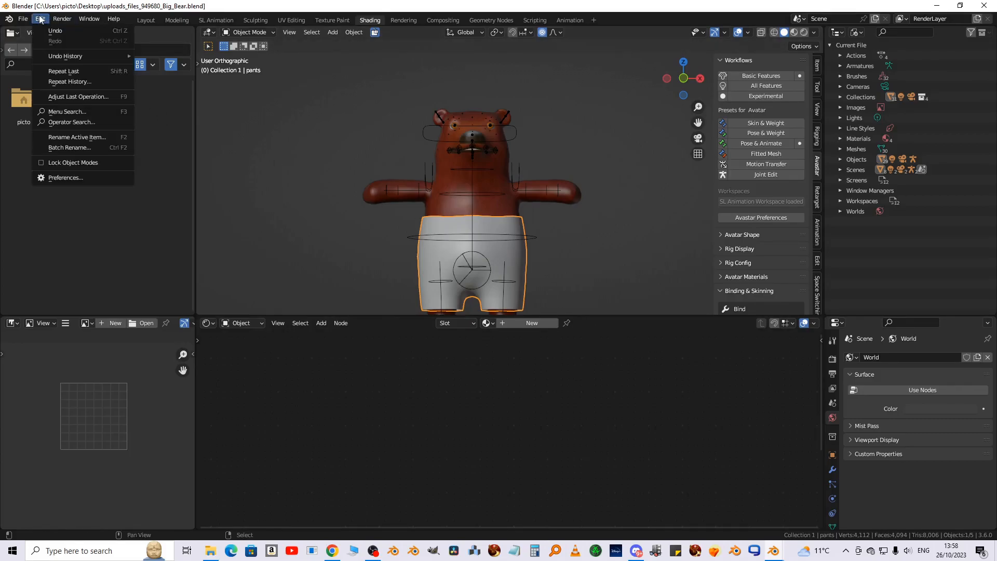
pyautogui.click(66, 178)
pyautogui.click(285, 65)
pyautogui.write('node')
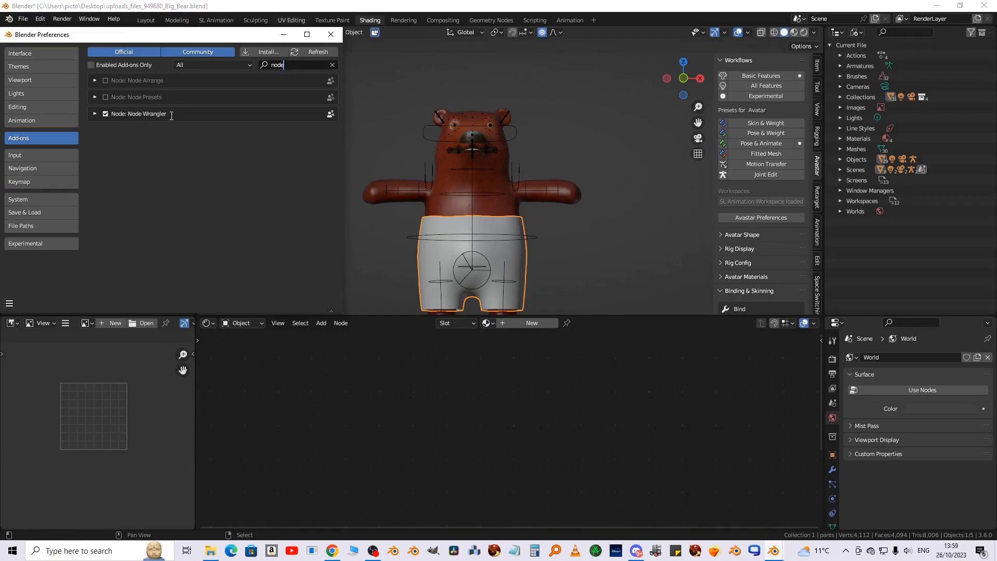
pyautogui.click(330, 36)
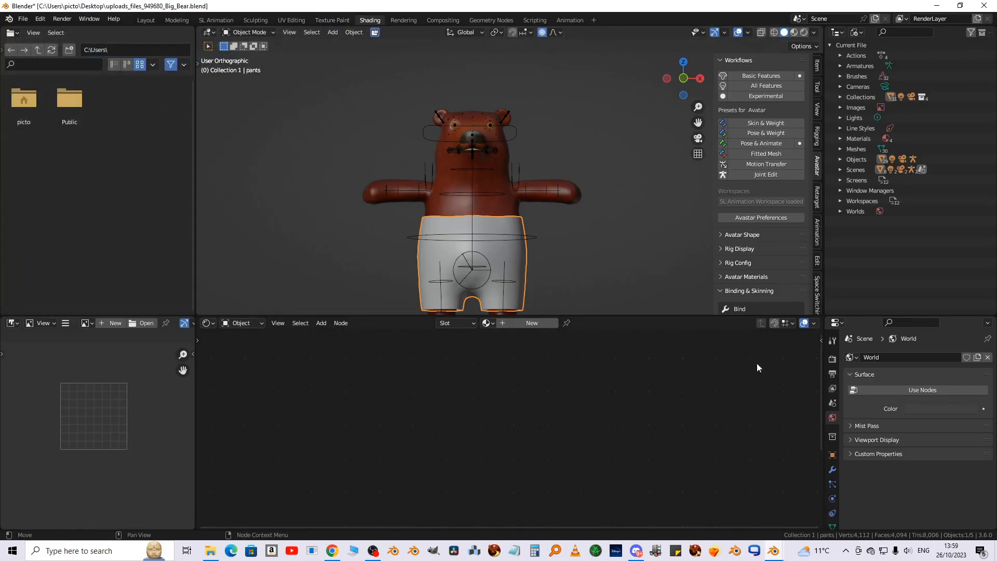
# Enlarge the properties area and add a new material in a new slot on the pants object
pyautogui.moveTo(846, 315); pyautogui.dragTo(841, 290)
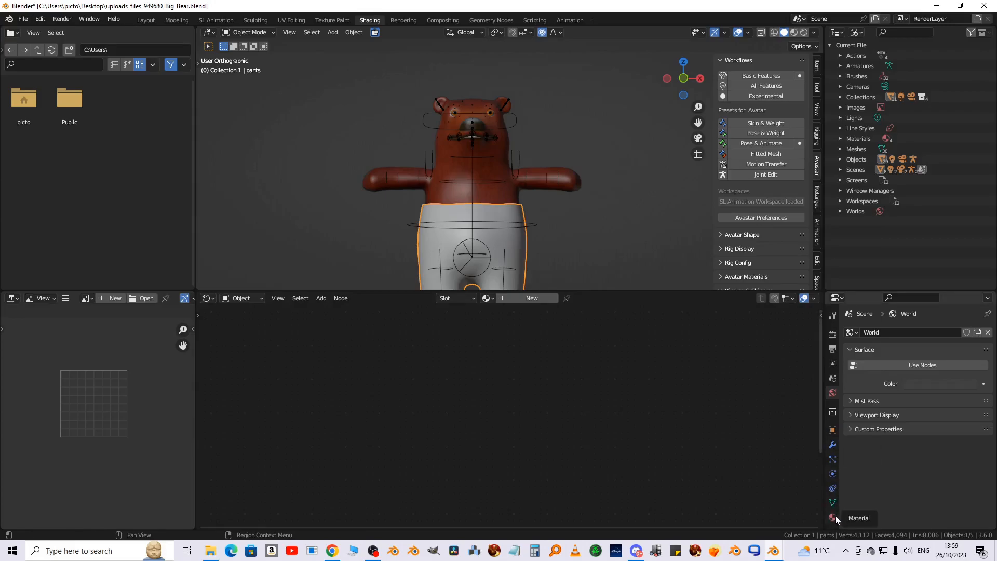
pyautogui.scroll(-1, 831, 463)
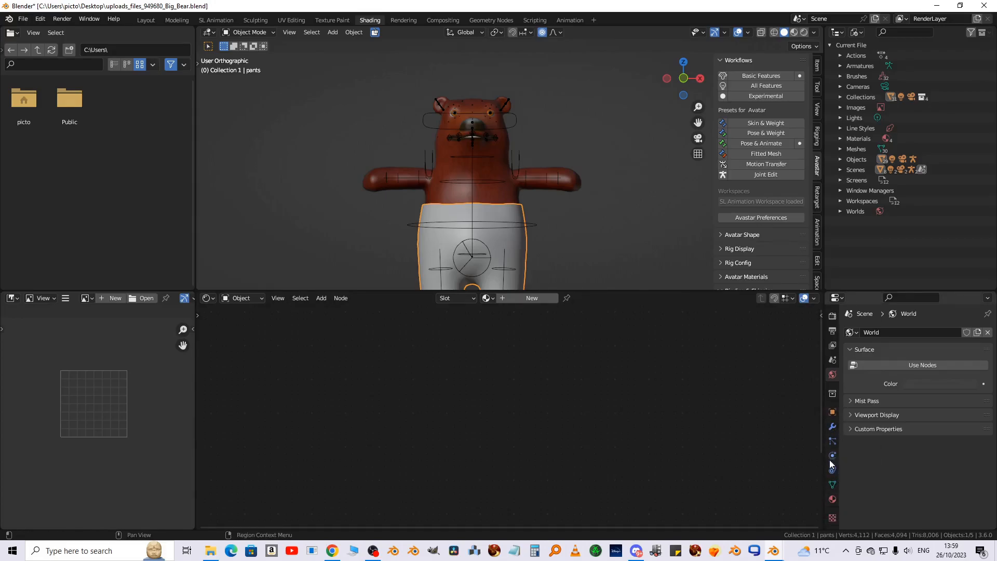
pyautogui.click(833, 499)
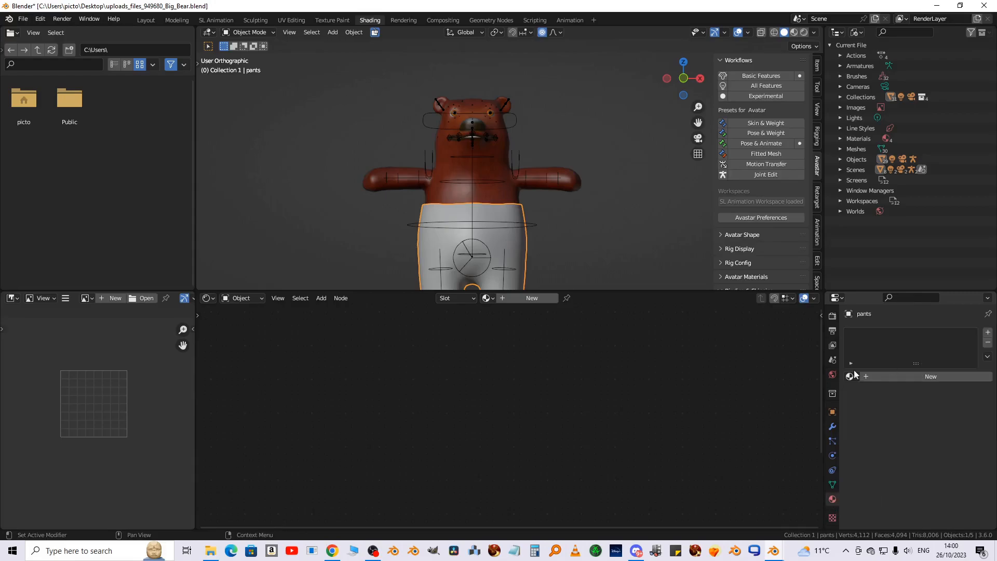
pyautogui.click(989, 335)
pyautogui.click(902, 377)
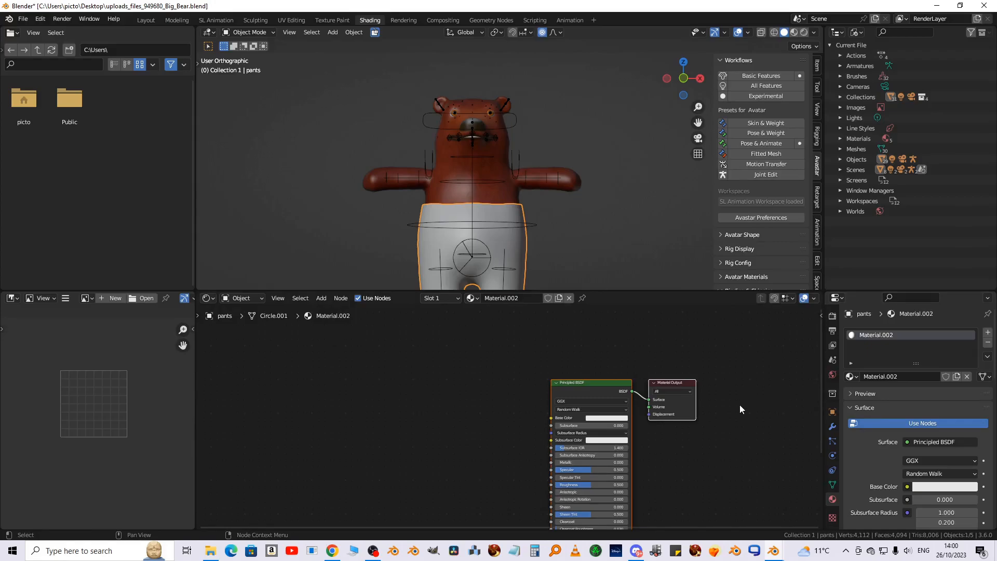
# Use Node Wrangler on the Principled BSDF to add connected Texture Coordinate, Mapping and Image Texture nodes feeding its Base Color
pyautogui.moveTo(601, 391); pyautogui.dragTo(580, 336)
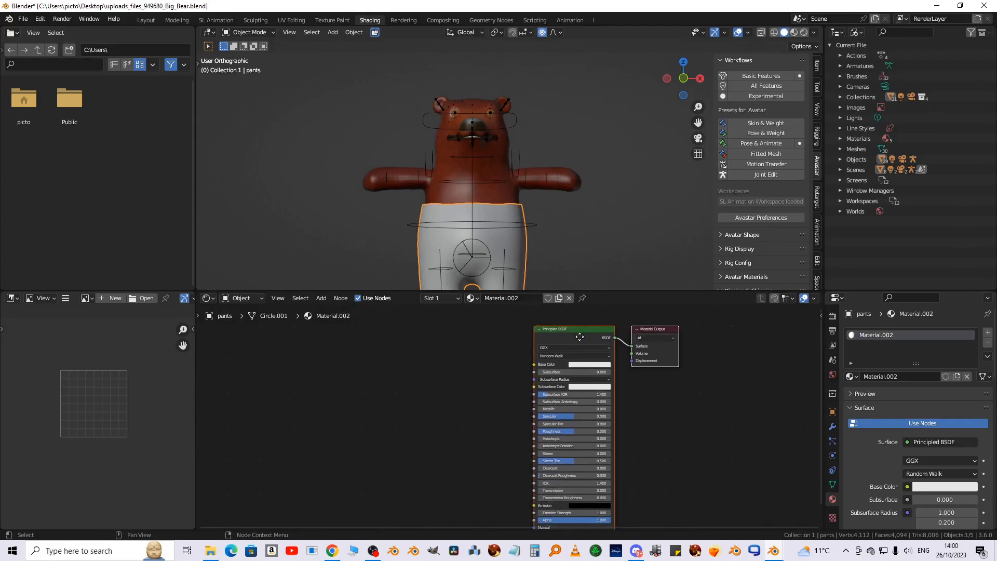
pyautogui.click(572, 329)
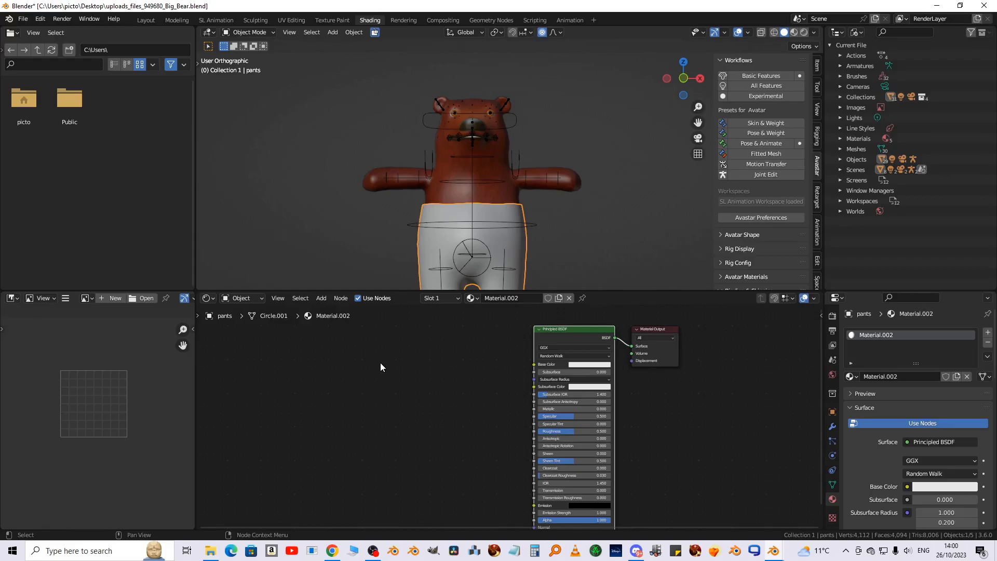
pyautogui.hotkey('ctrl', 't')
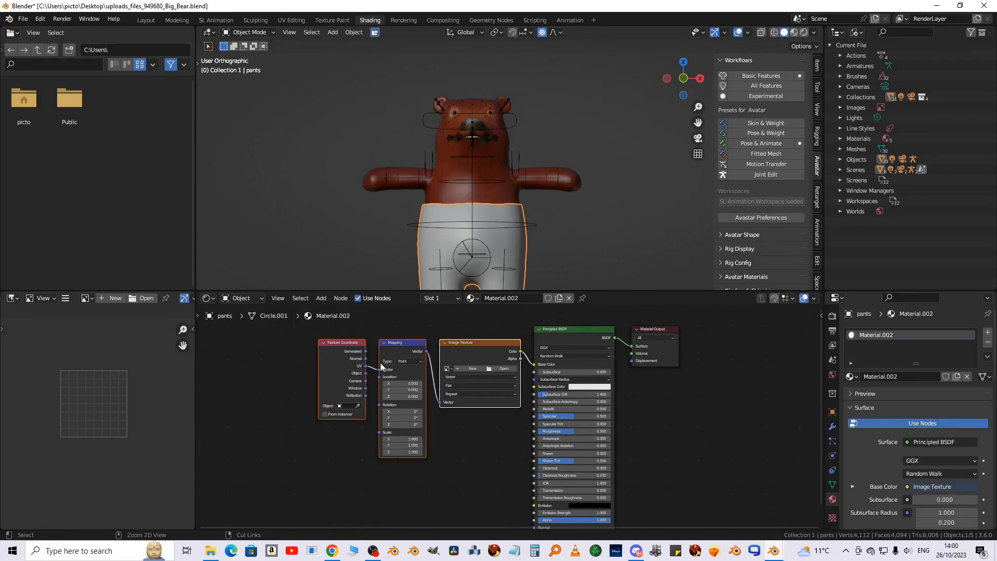
pyautogui.scroll(1, 470, 458)
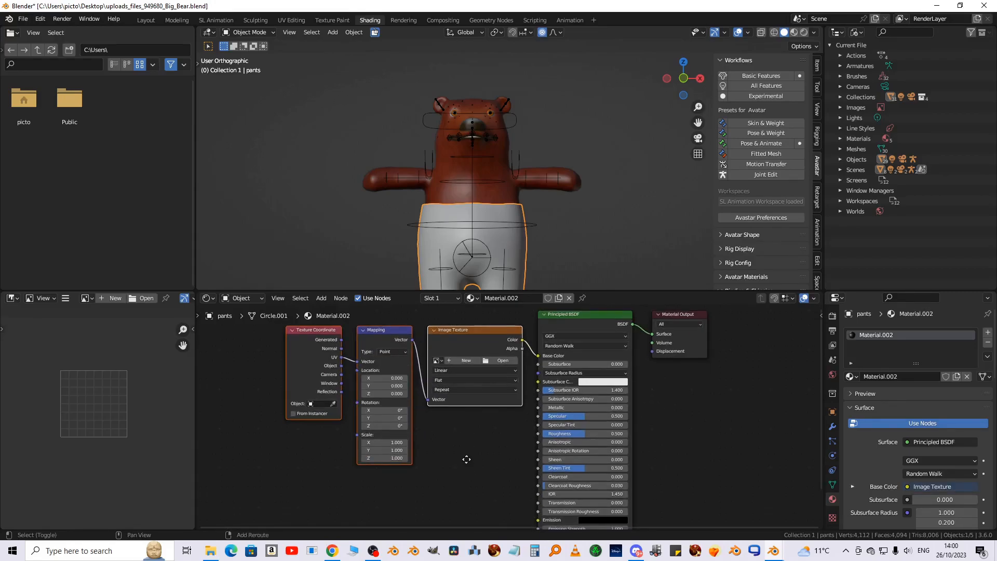
pyautogui.moveTo(466, 457); pyautogui.dragTo(471, 487, button='middle')
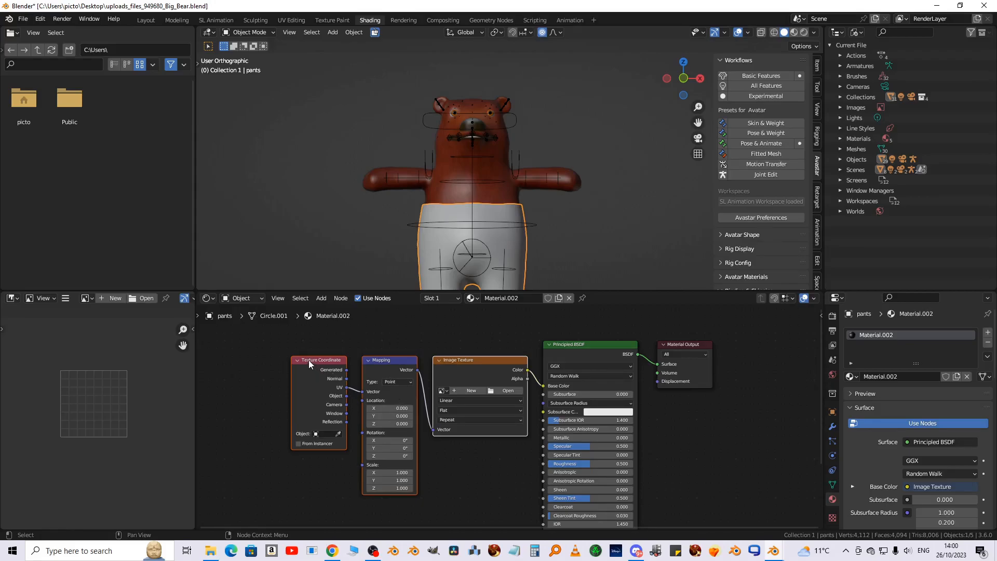
pyautogui.scroll(1, 538, 435)
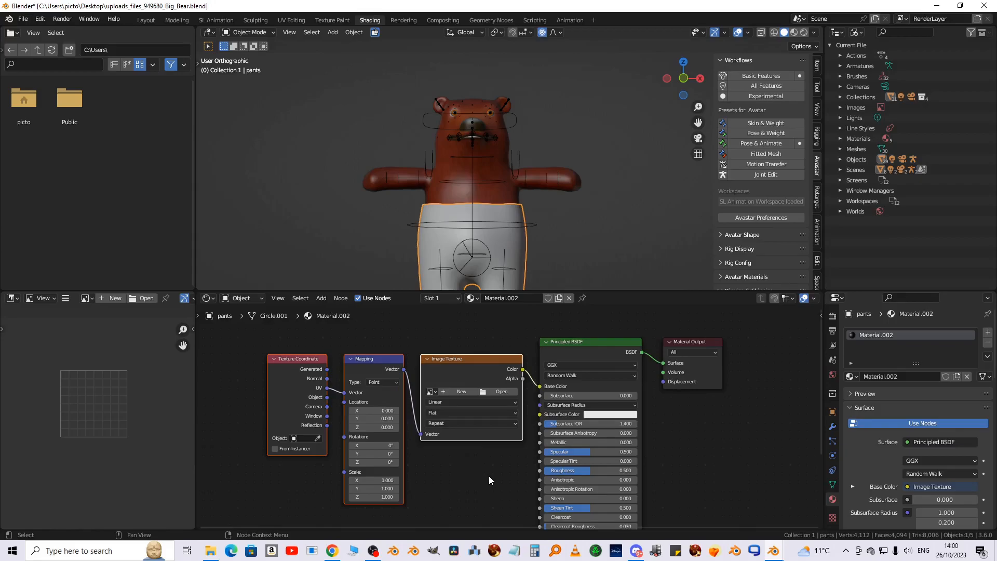
# Load seamless blue crysanthe ff.png from the Filterforge seamless folder into the material's Image Texture node
pyautogui.click(357, 161)
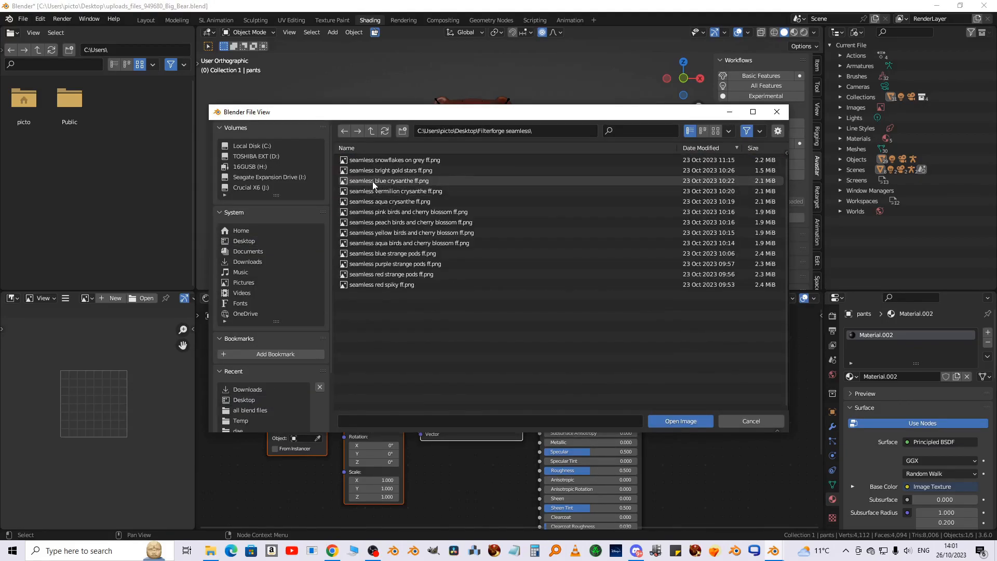
pyautogui.click(372, 181)
pyautogui.click(678, 421)
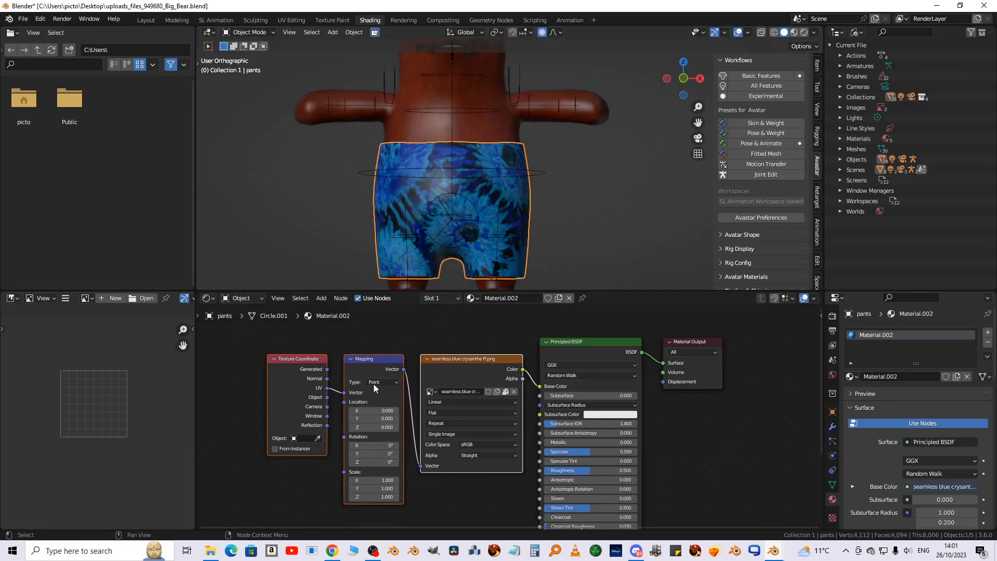
# Set the Mapping node's X and Y scale to 3 and view the shorts from the front in Material Preview shading
pyautogui.click(374, 480)
pyautogui.write('3')
pyautogui.click(380, 489)
pyautogui.write('3')
pyautogui.press('Return')
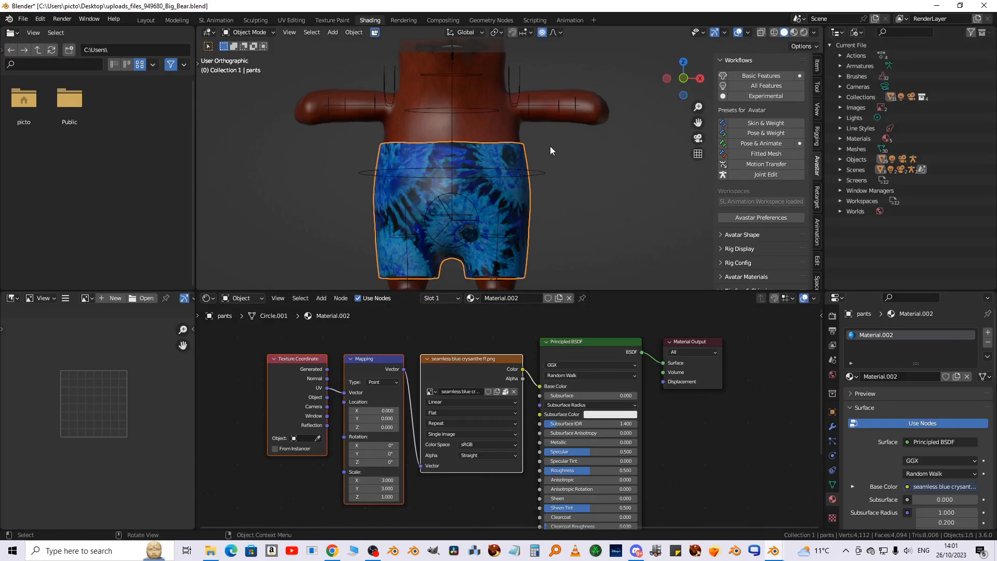
pyautogui.click(793, 33)
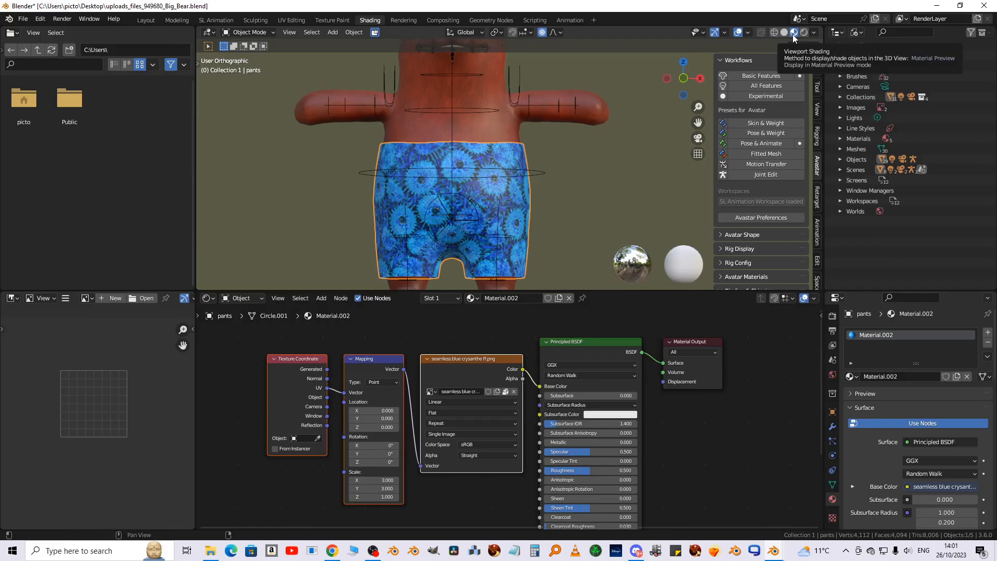
pyautogui.press('KP_1')
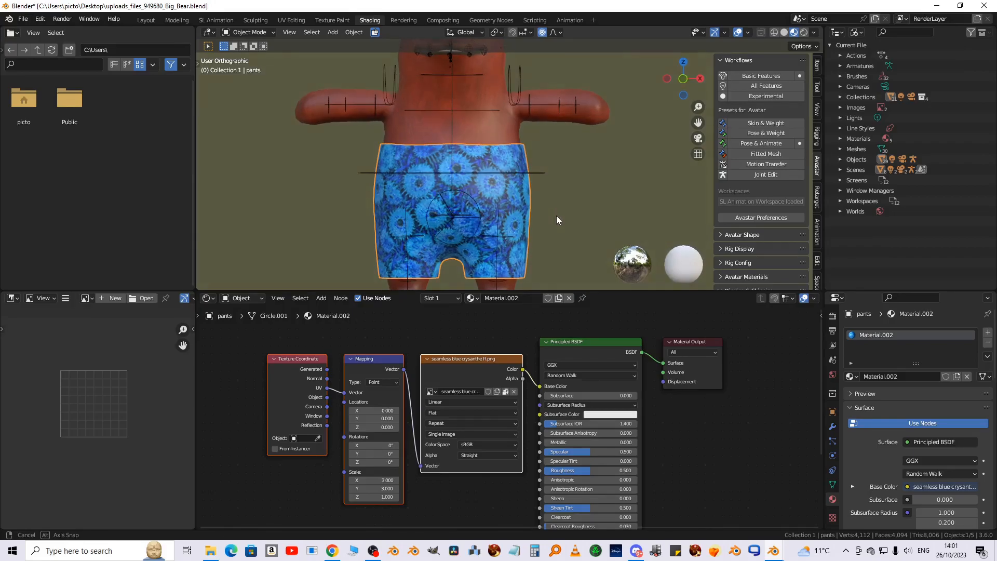
# Add an unconnected Image Texture node beside the Material Output and create a new 1024 px image named "pants tex" in it
pyautogui.moveTo(605, 291); pyautogui.dragTo(612, 303)
pyautogui.moveTo(740, 432); pyautogui.dragTo(570, 429, button='middle')
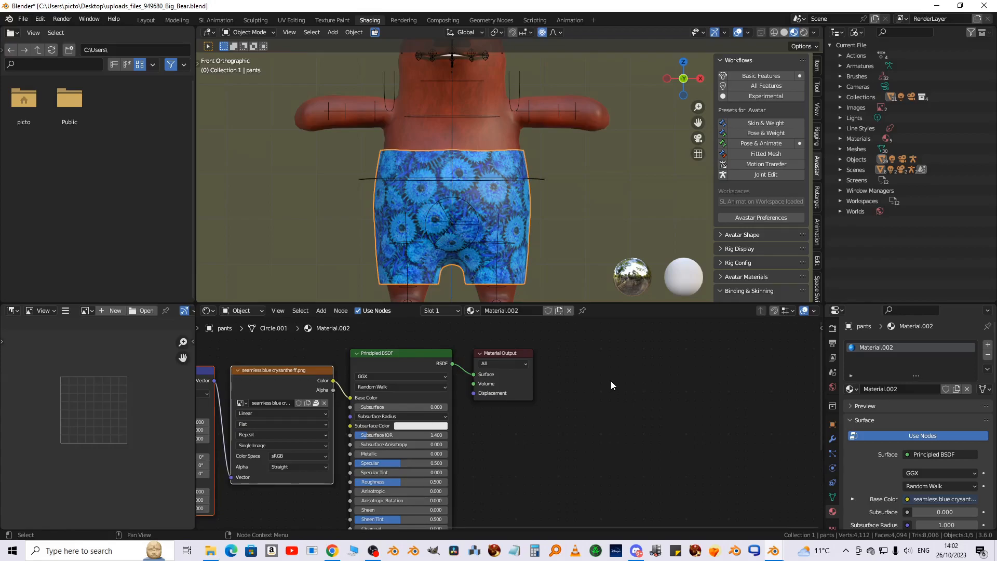
pyautogui.hotkey('shift', 'a')
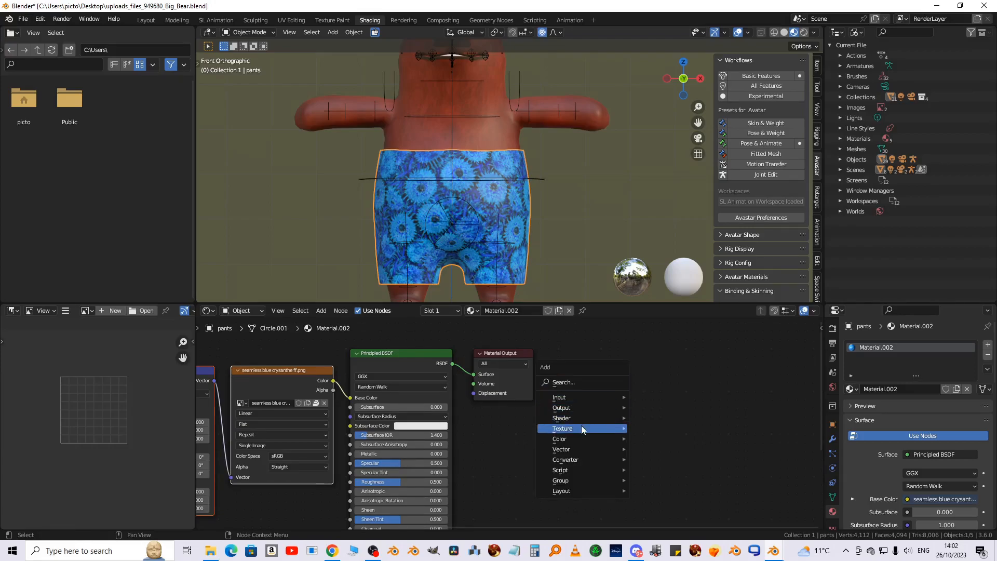
pyautogui.moveTo(581, 426)
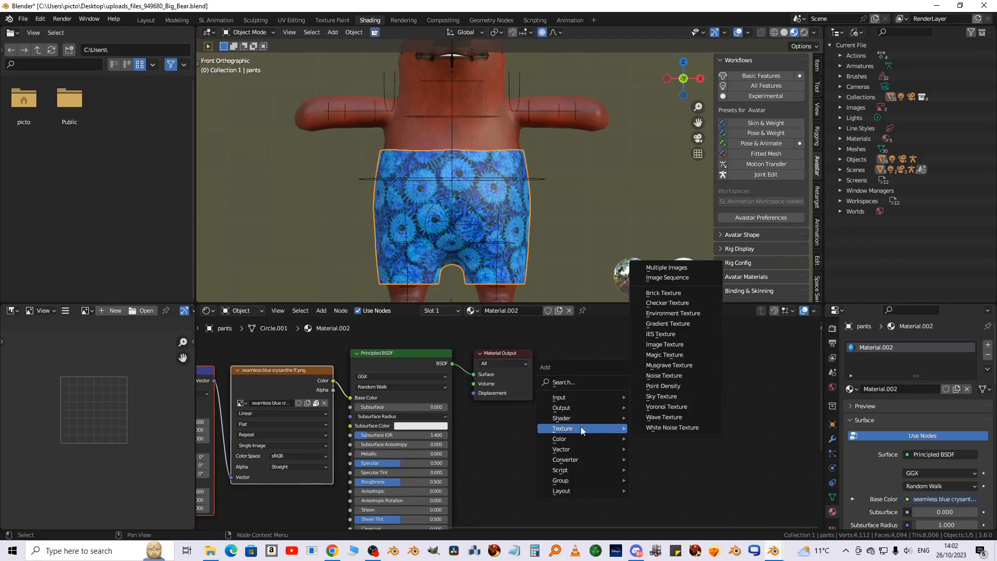
pyautogui.click(667, 349)
pyautogui.click(568, 360)
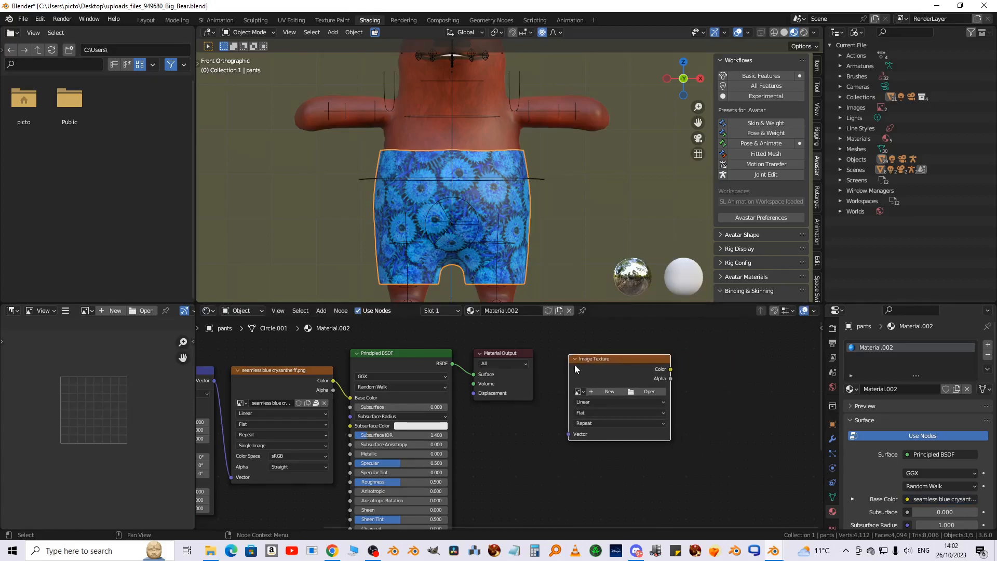
pyautogui.click(608, 391)
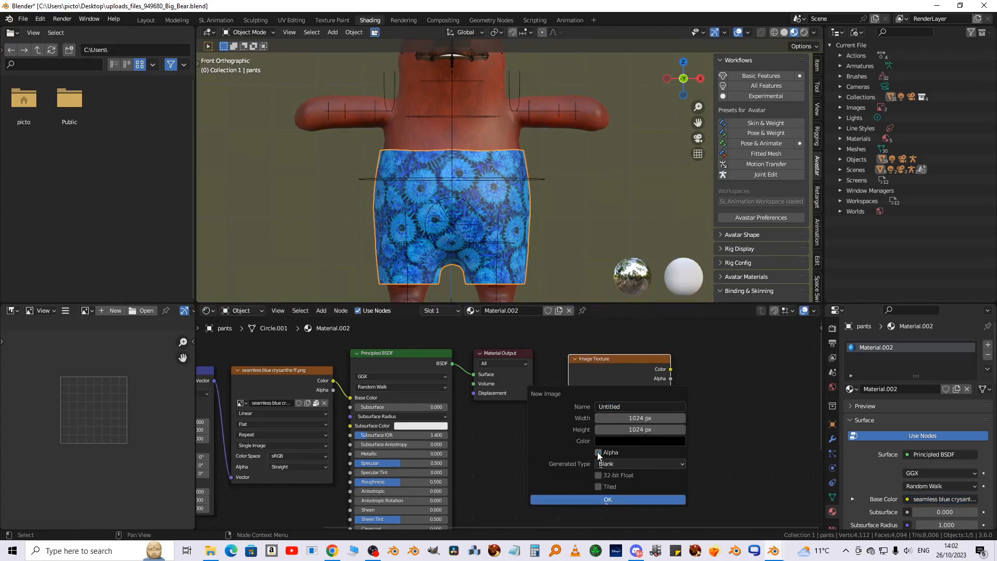
pyautogui.click(624, 407)
pyautogui.write('p')
pyautogui.click(604, 499)
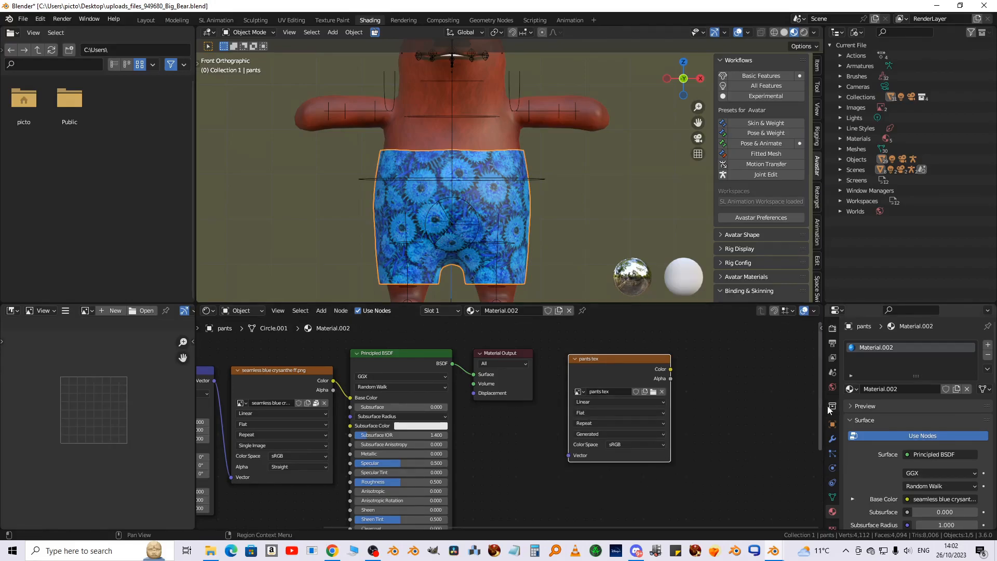
# Enable nodes for the world and set its surface to Background
pyautogui.moveTo(820, 304); pyautogui.dragTo(820, 235)
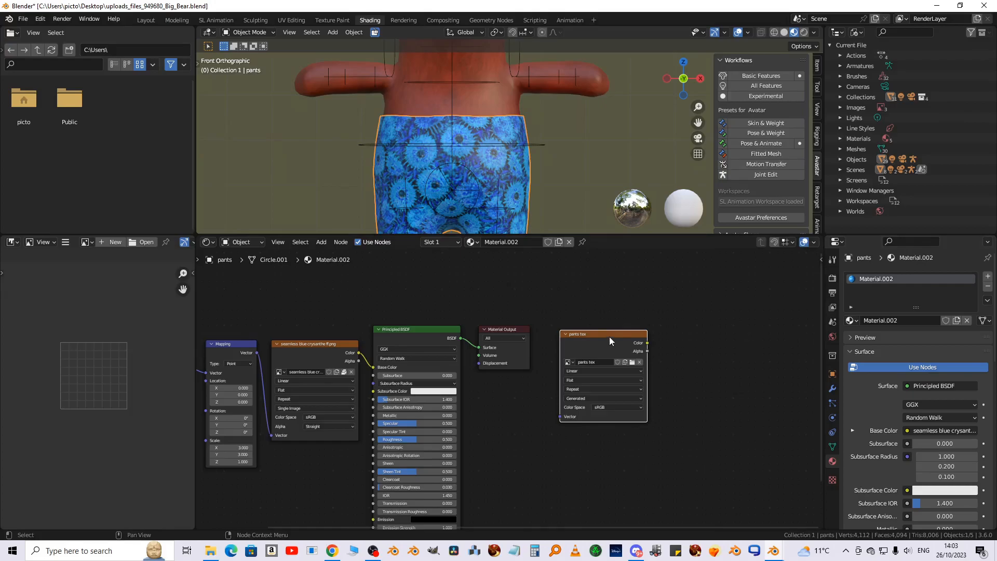
pyautogui.click(832, 338)
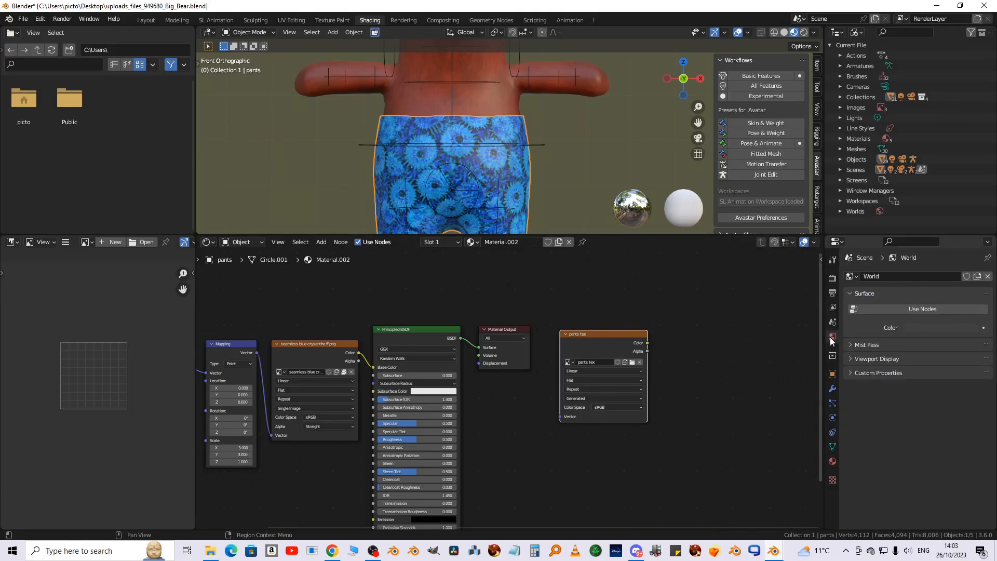
pyautogui.click(925, 328)
pyautogui.moveTo(969, 246)
pyautogui.mouseDown()
pyautogui.moveTo(969, 211)
pyautogui.moveTo(969, 246)
pyautogui.moveTo(969, 238)
pyautogui.mouseUp()
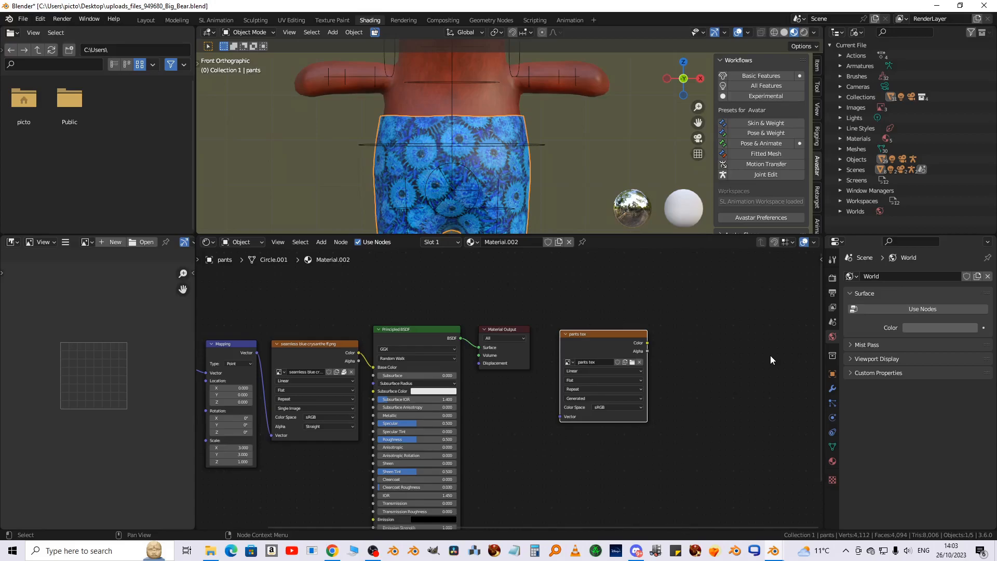
pyautogui.click(915, 308)
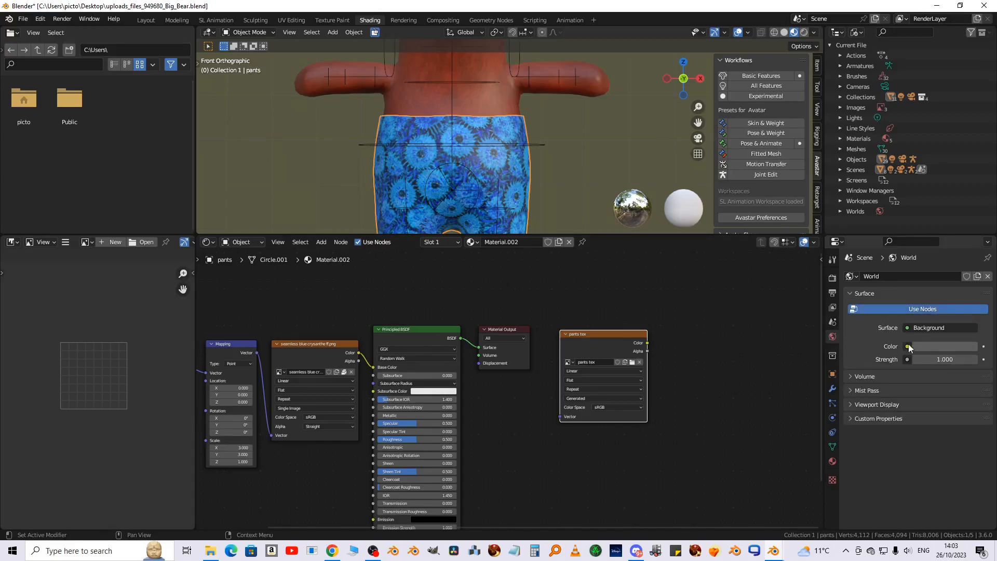
pyautogui.click(927, 328)
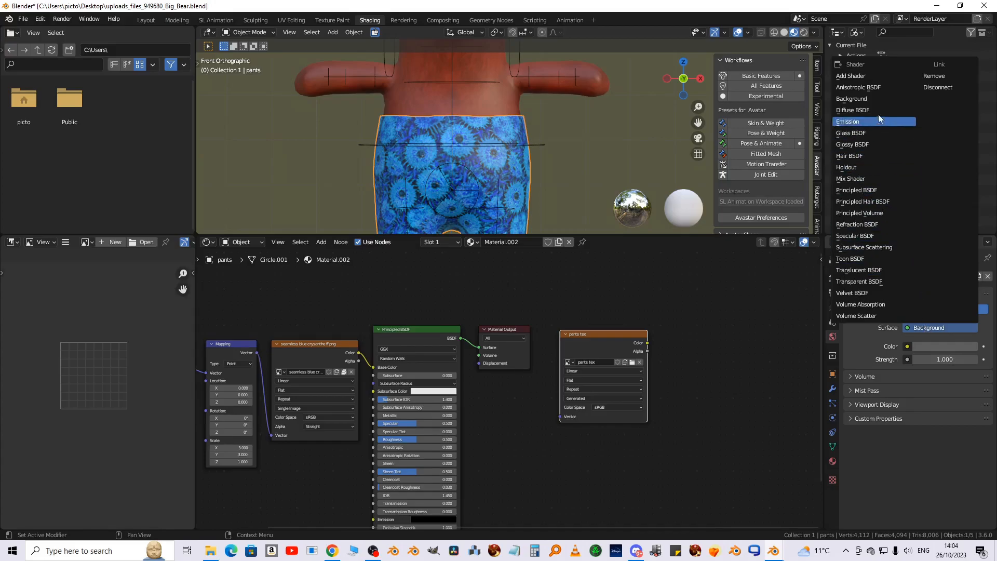
pyautogui.click(852, 98)
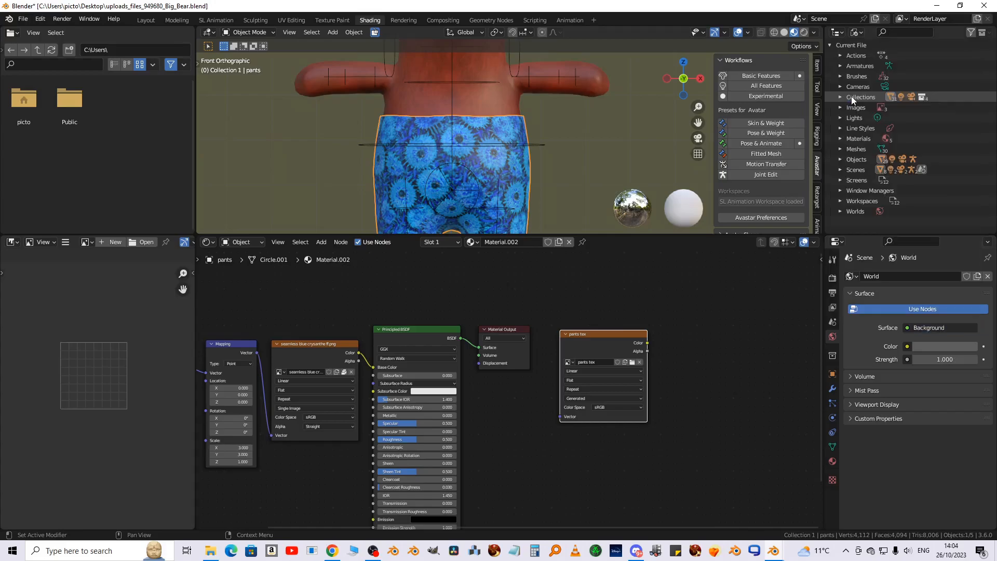
# Give the world's background colour an Environment Texture using Bonifacio_Street_2_sided.exr from the desktop
pyautogui.click(907, 346)
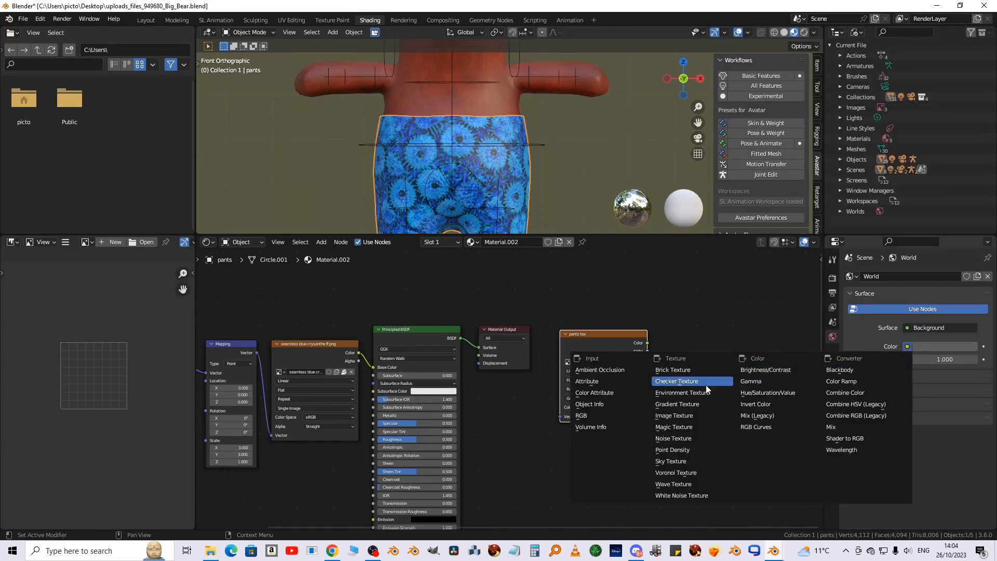
pyautogui.click(695, 395)
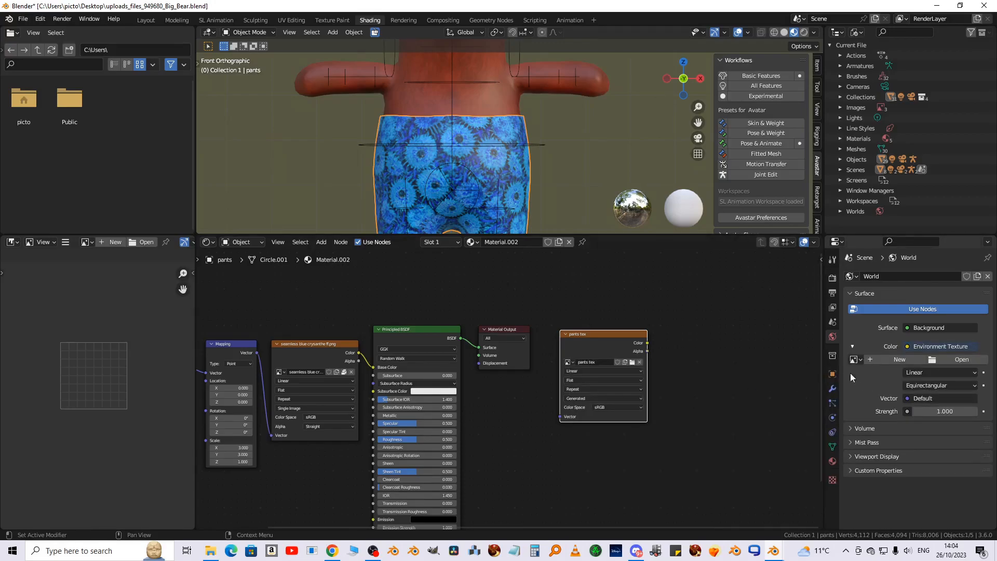
pyautogui.click(950, 358)
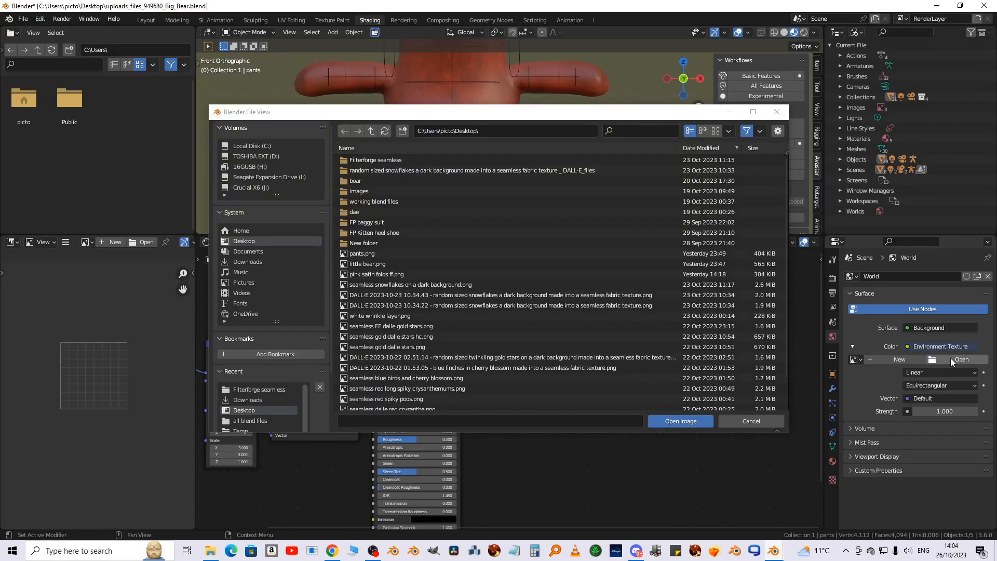
pyautogui.scroll(-3, 436, 338)
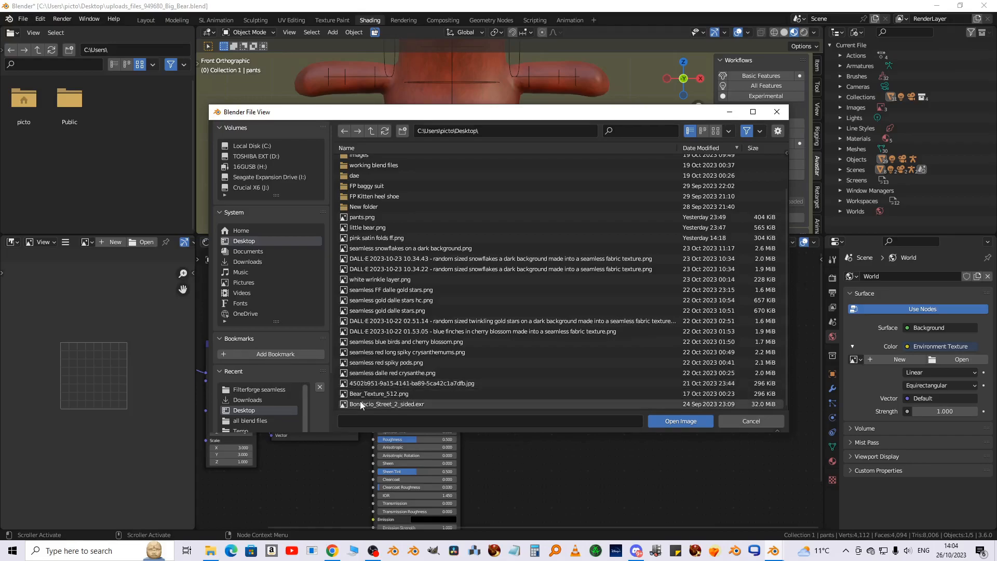
pyautogui.click(378, 405)
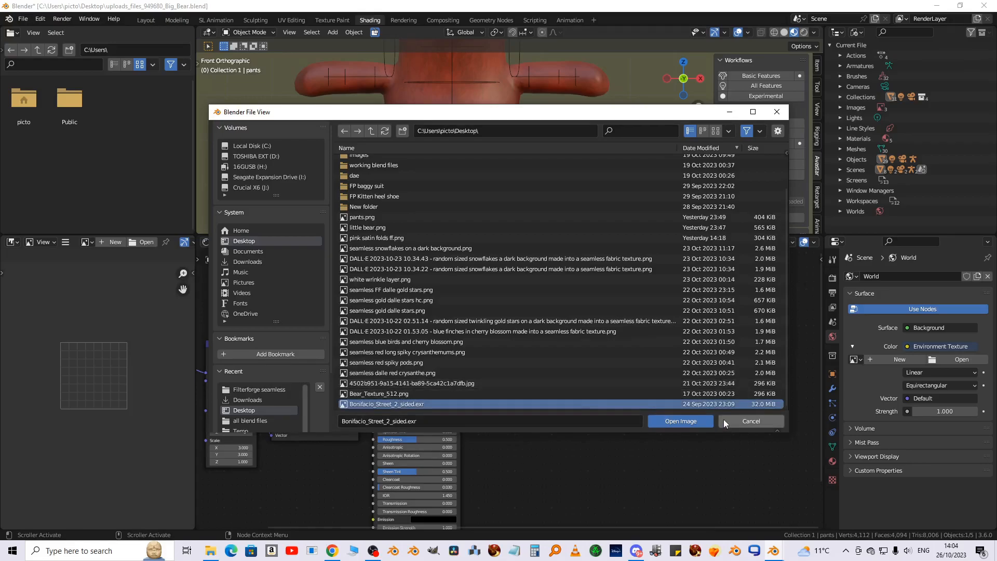
pyautogui.click(696, 424)
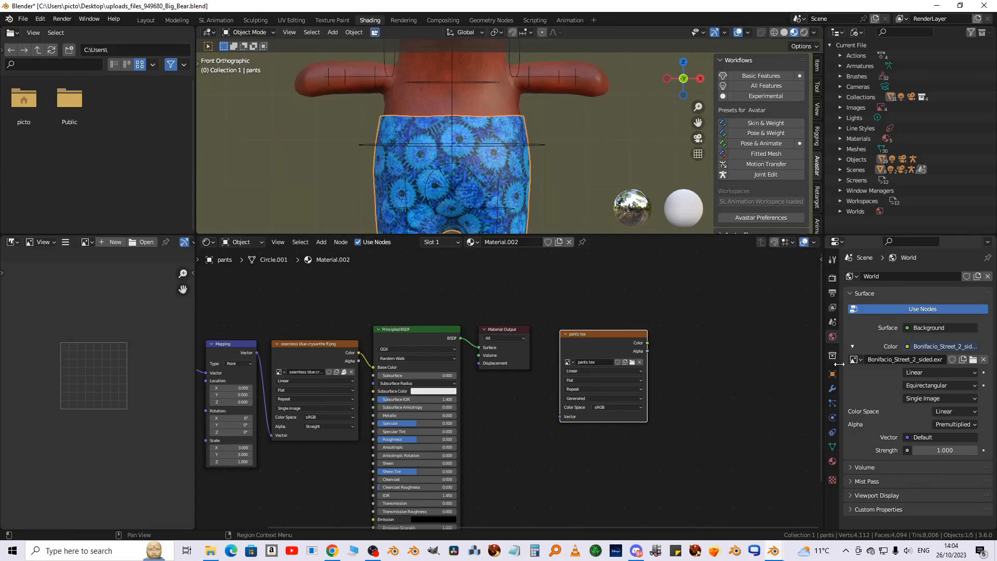
pyautogui.moveTo(659, 234); pyautogui.dragTo(662, 267)
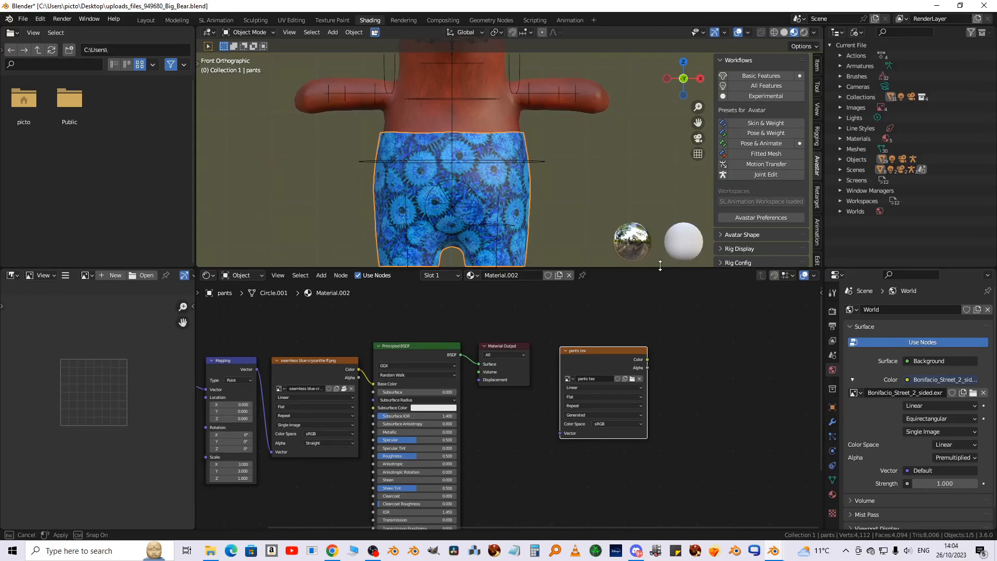
pyautogui.scroll(-1, 885, 421)
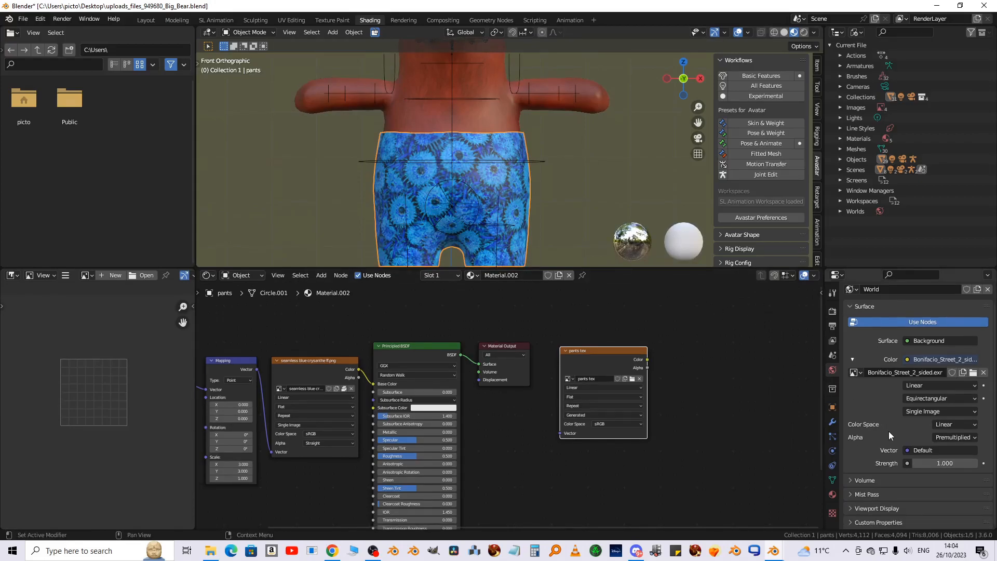
pyautogui.click(850, 508)
pyautogui.scroll(-1, 878, 420)
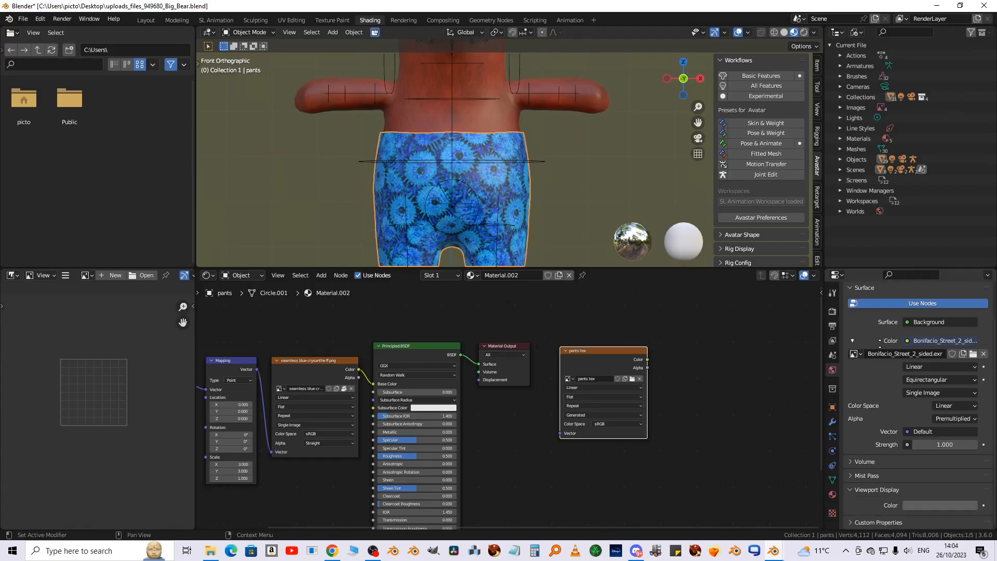
pyautogui.click(850, 490)
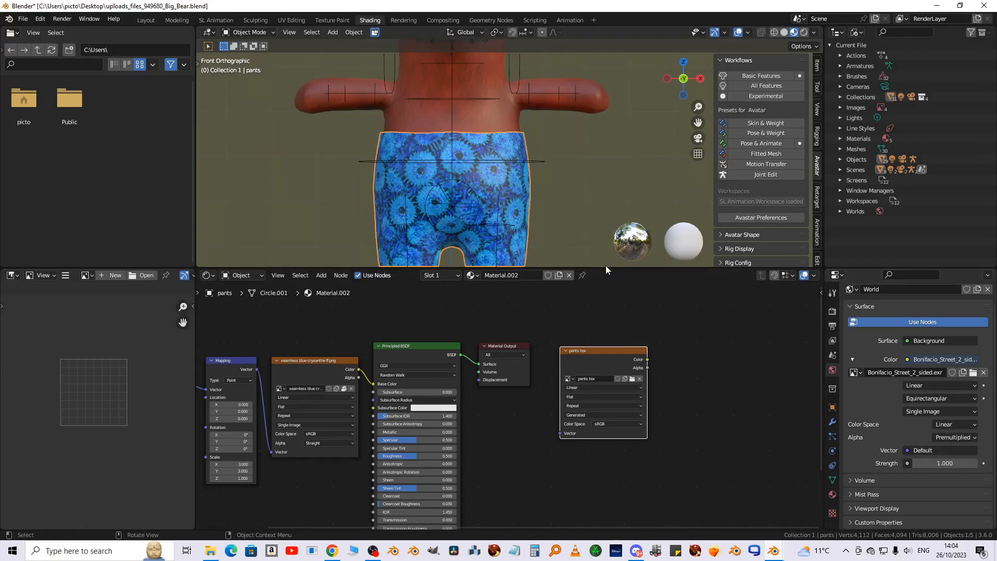
# Switch the scene's render engine to Cycles
pyautogui.moveTo(605, 268); pyautogui.dragTo(614, 305)
pyautogui.click(832, 348)
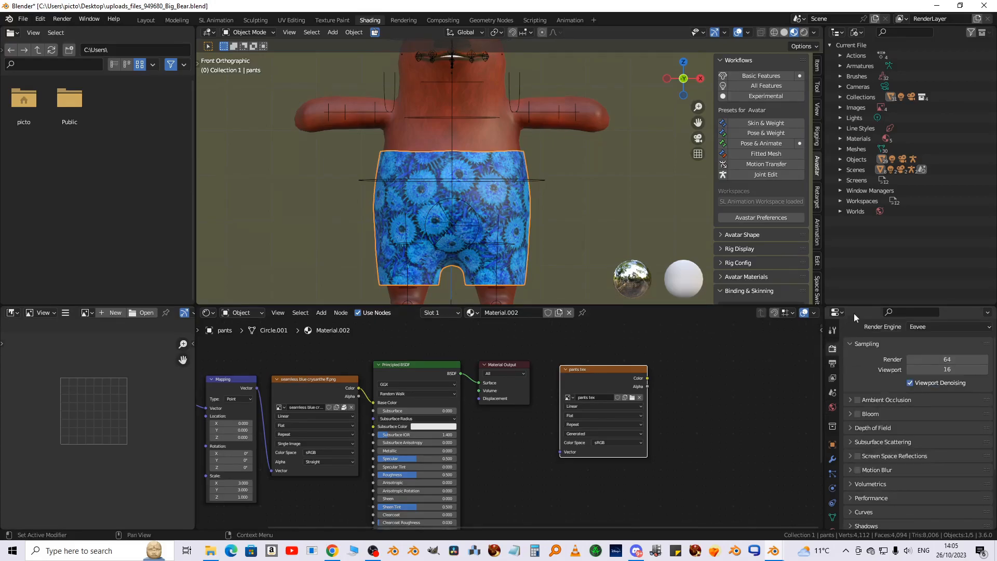
pyautogui.moveTo(861, 307); pyautogui.dragTo(883, 219)
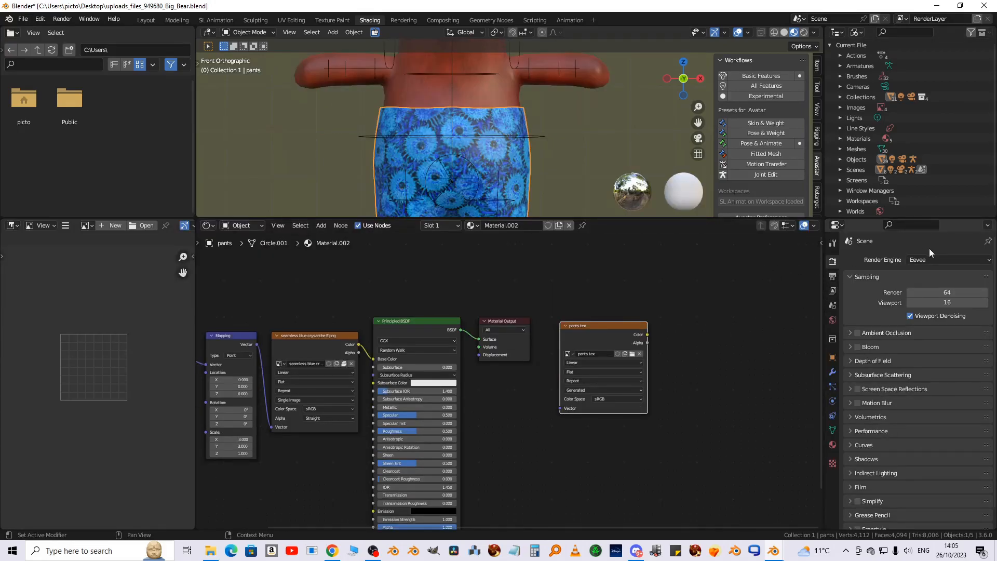
pyautogui.click(970, 257)
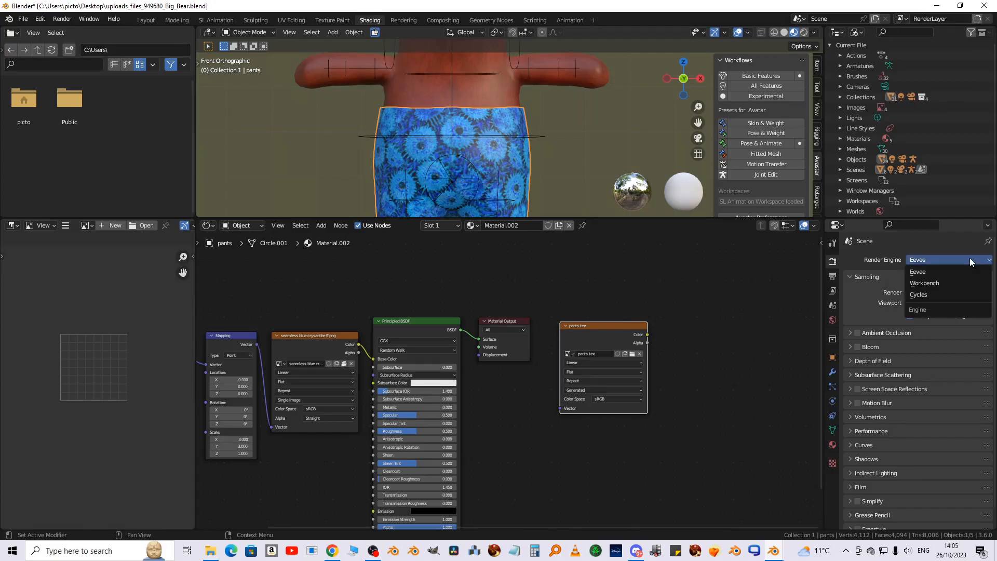
pyautogui.click(929, 294)
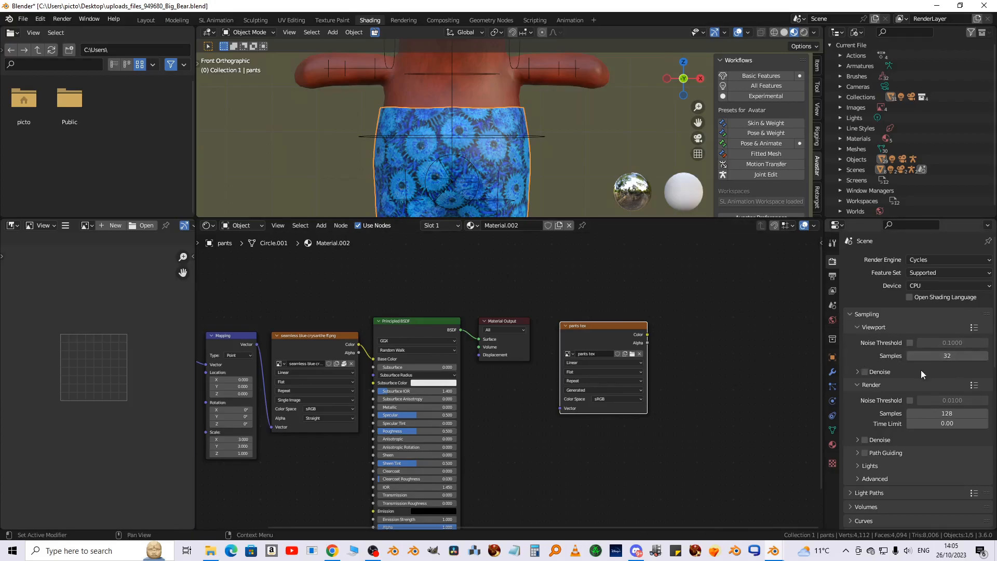
# Set the final render sample count to 24 for the bake
pyautogui.scroll(-3, 922, 384)
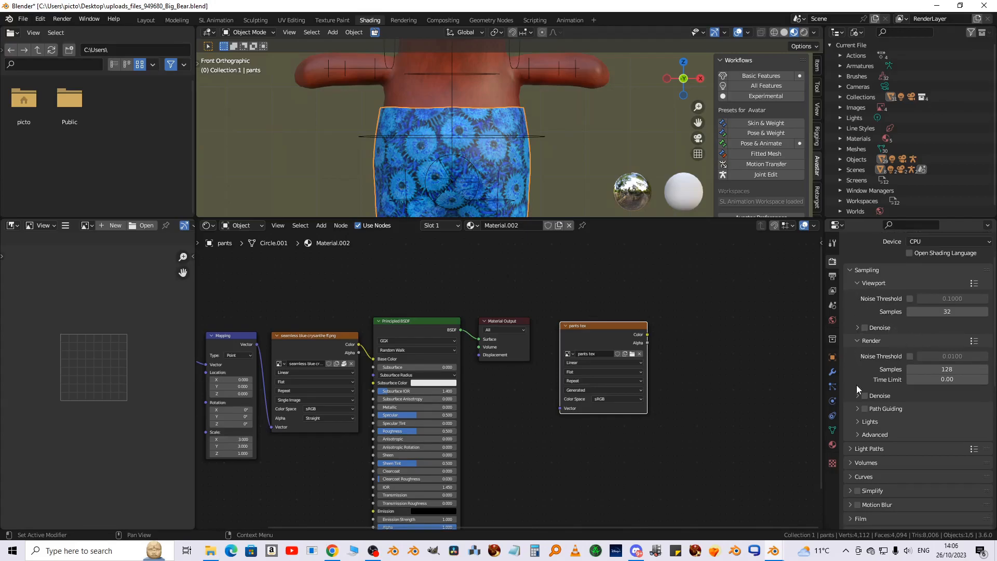
pyautogui.moveTo(928, 400); pyautogui.dragTo(923, 370, button='middle')
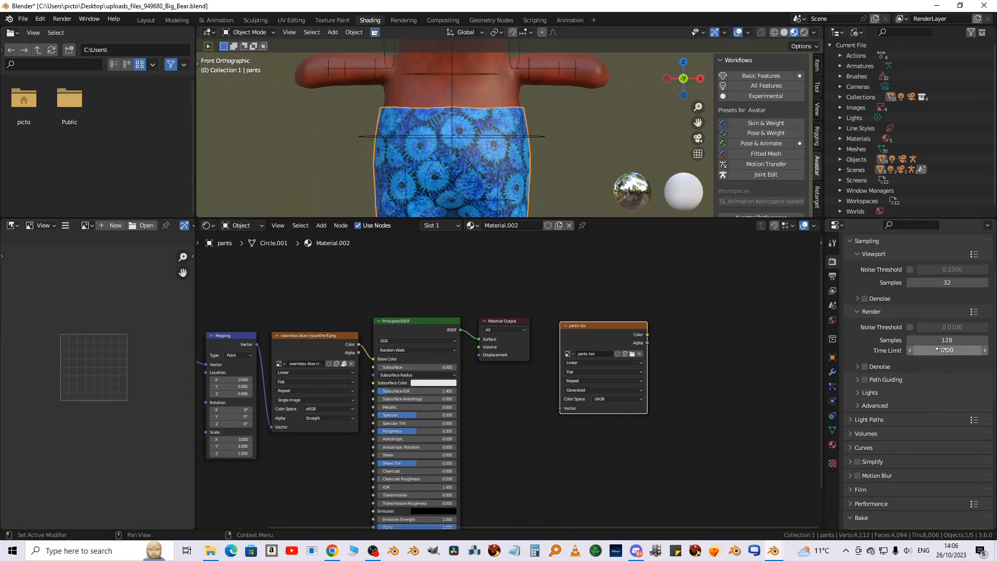
pyautogui.click(941, 340)
pyautogui.write('24')
pyautogui.press('Return')
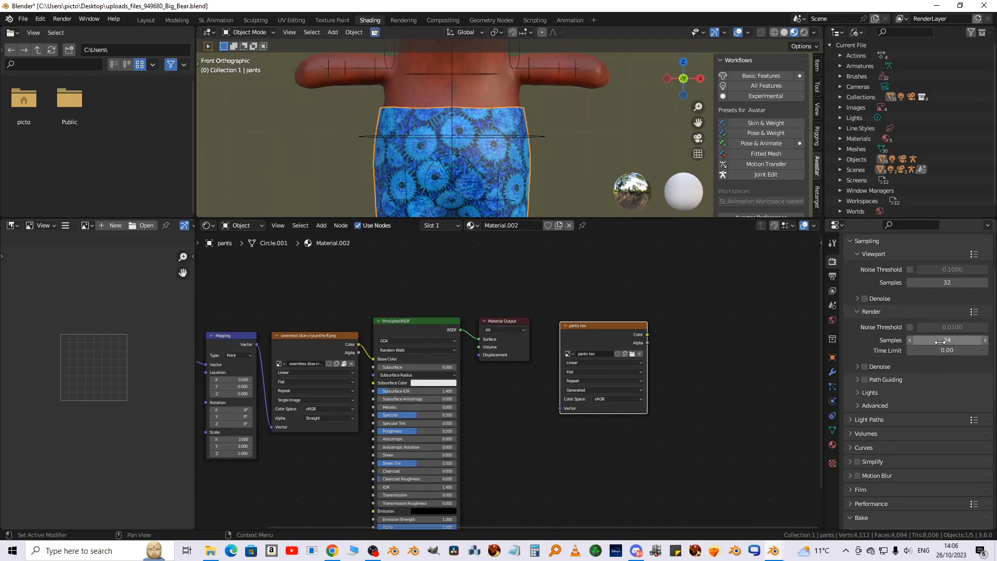
pyautogui.scroll(-5, 946, 416)
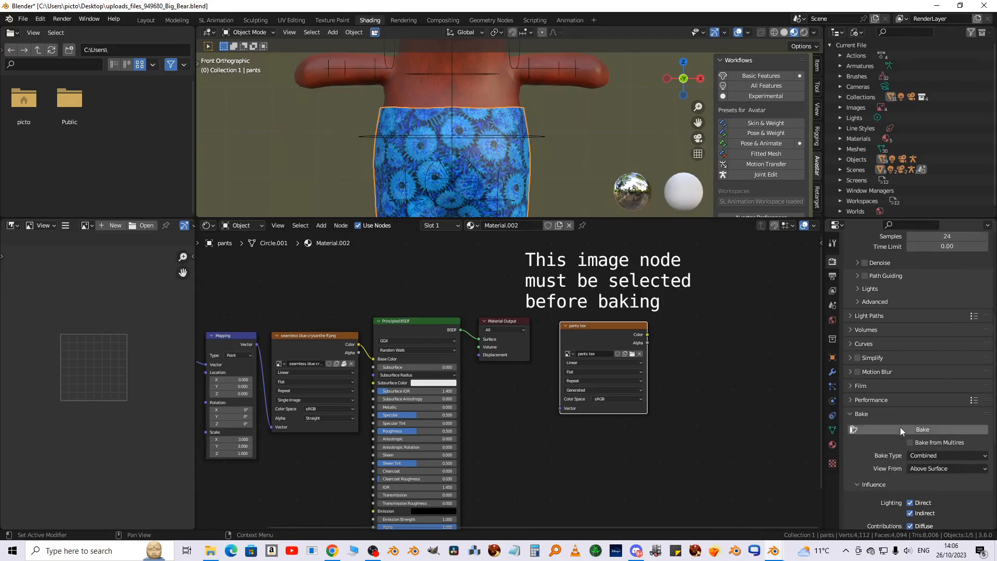
# Bake the shorts' combined material to the "pants tex" image and inspect the baked result up close
pyautogui.click(901, 432)
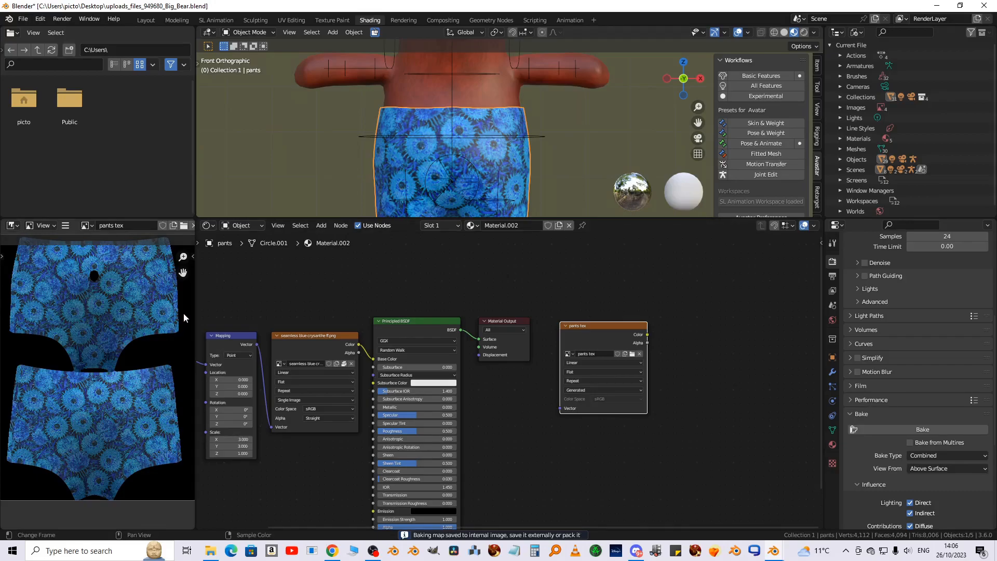
pyautogui.moveTo(195, 312); pyautogui.dragTo(425, 343)
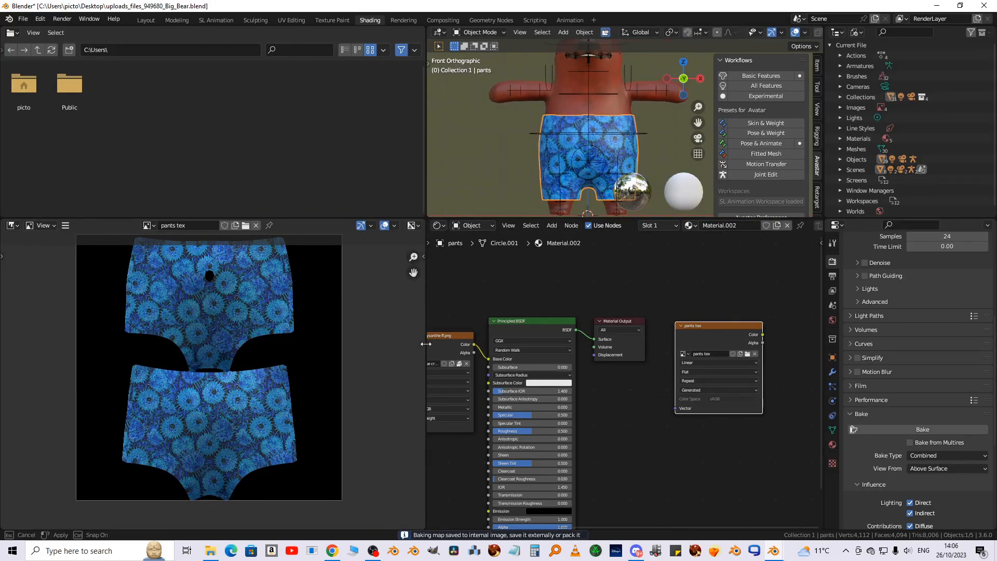
pyautogui.moveTo(356, 343); pyautogui.dragTo(394, 366, button='middle')
pyautogui.scroll(3, 322, 356)
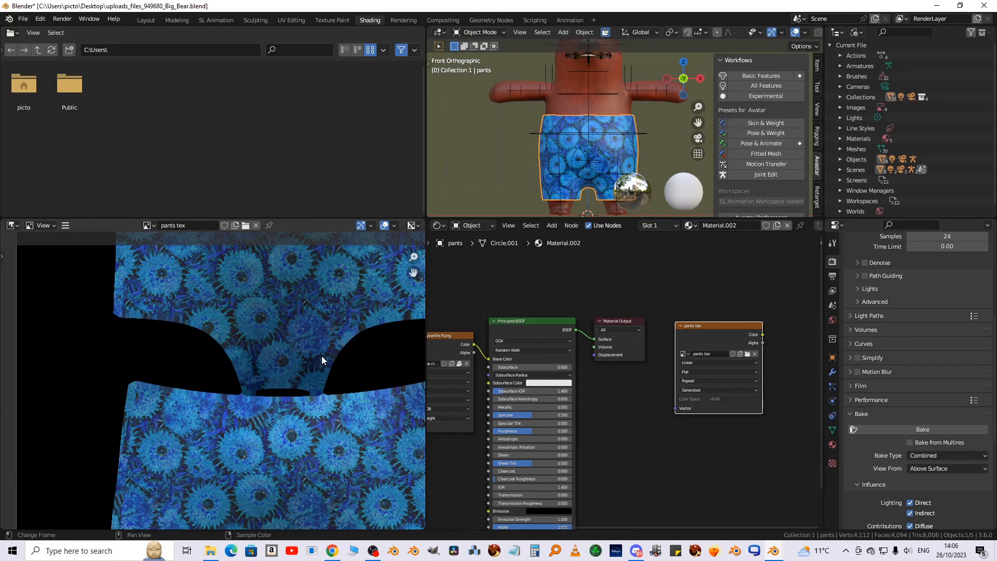
pyautogui.scroll(-3, 322, 357)
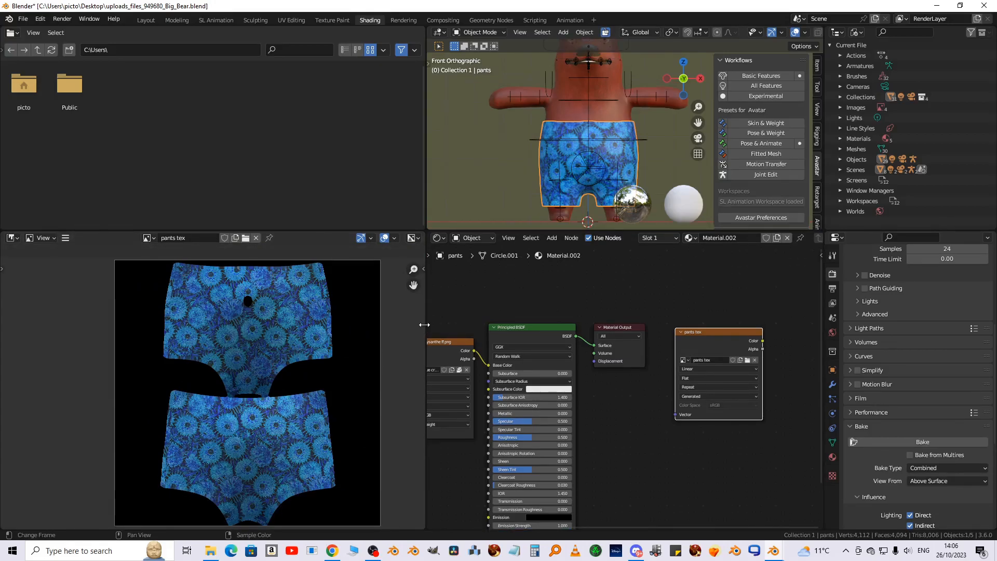
pyautogui.moveTo(425, 325); pyautogui.dragTo(315, 323)
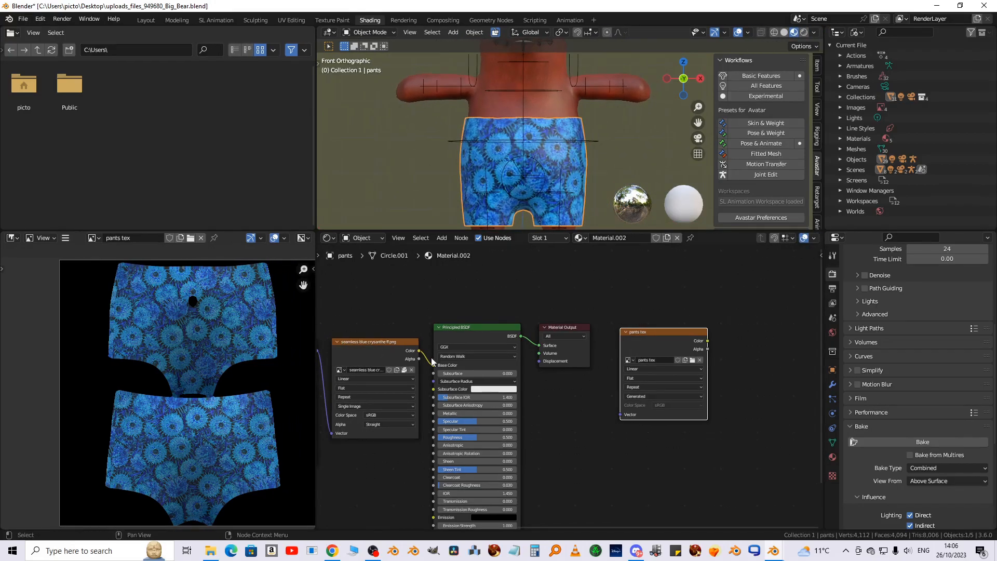
# Move the Principled BSDF and Material Output nodes away from the floral image texture node to make room between them
pyautogui.scroll(4, 519, 367)
pyautogui.moveTo(537, 380); pyautogui.dragTo(620, 395, button='middle')
pyautogui.click(661, 319)
pyautogui.keyDown('shift'); pyautogui.click(563, 322); pyautogui.keyUp('shift')
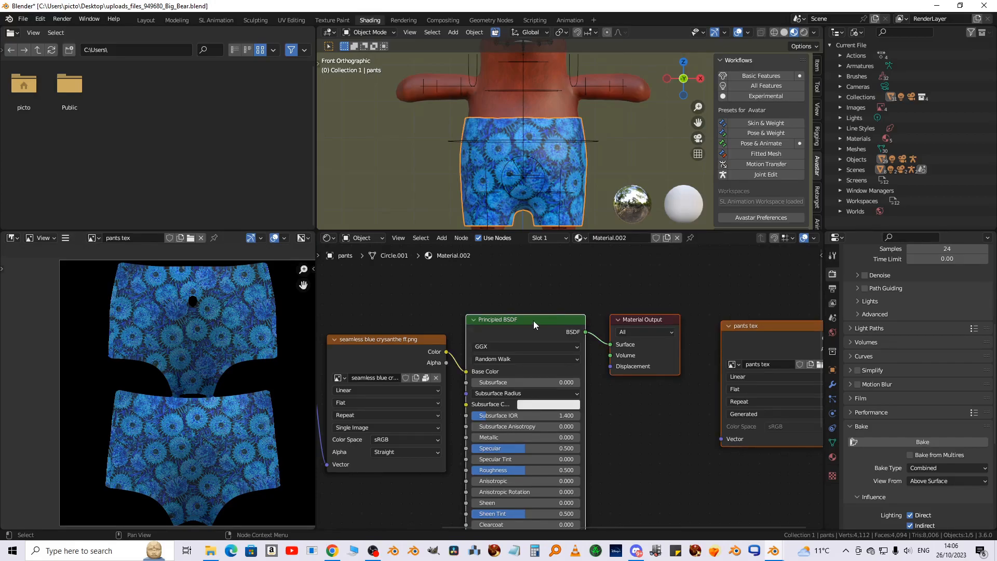
pyautogui.moveTo(654, 324); pyautogui.dragTo(701, 318)
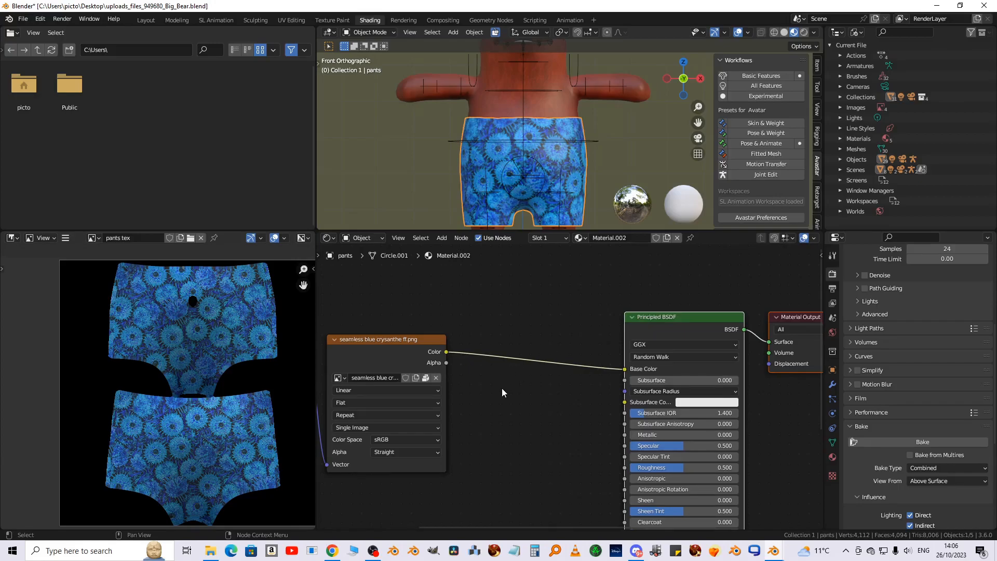
# Add a Bump node between the floral image texture and the Principled BSDF, placed below their link
pyautogui.hotkey('shift', 'a')
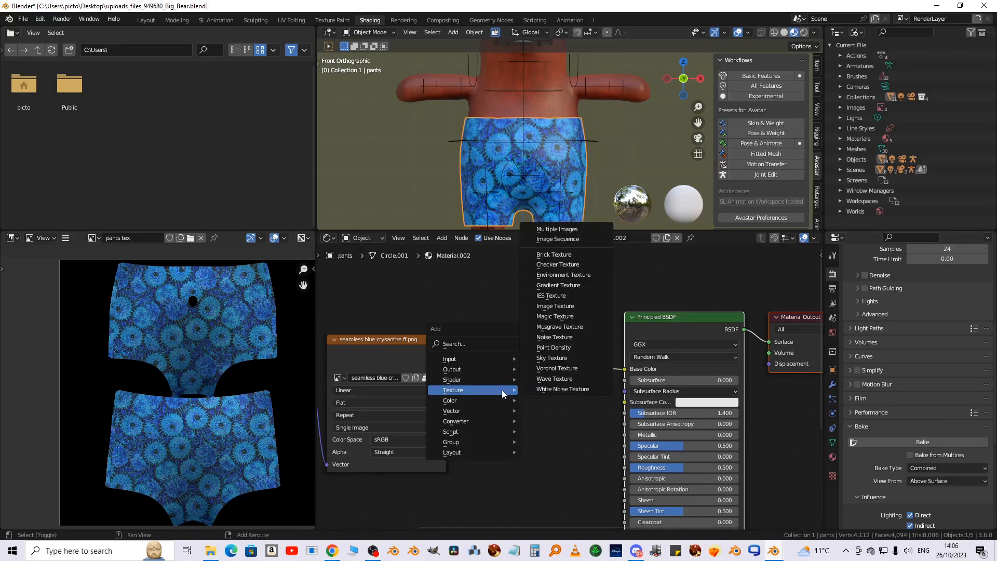
pyautogui.moveTo(488, 412)
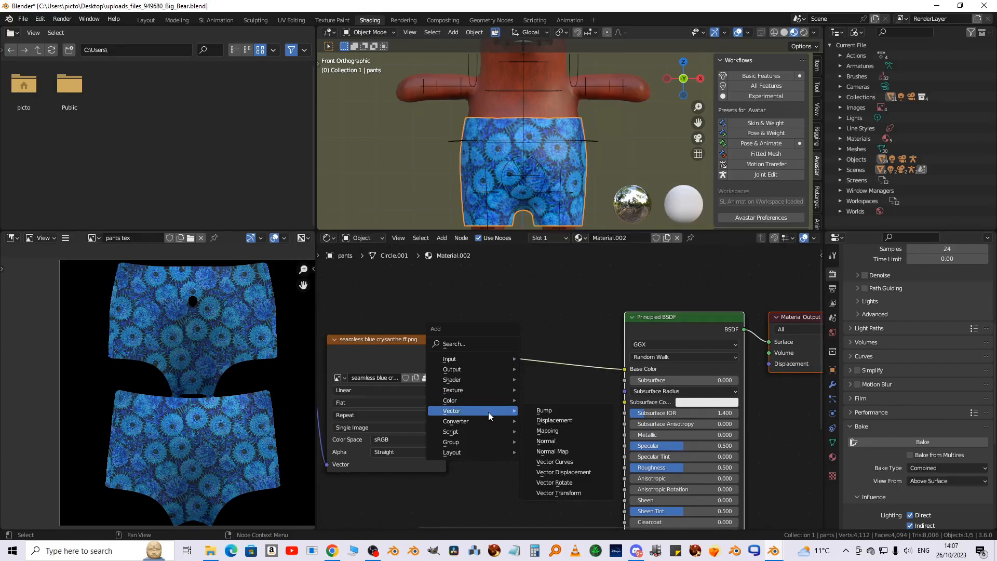
pyautogui.click(543, 411)
pyautogui.click(501, 456)
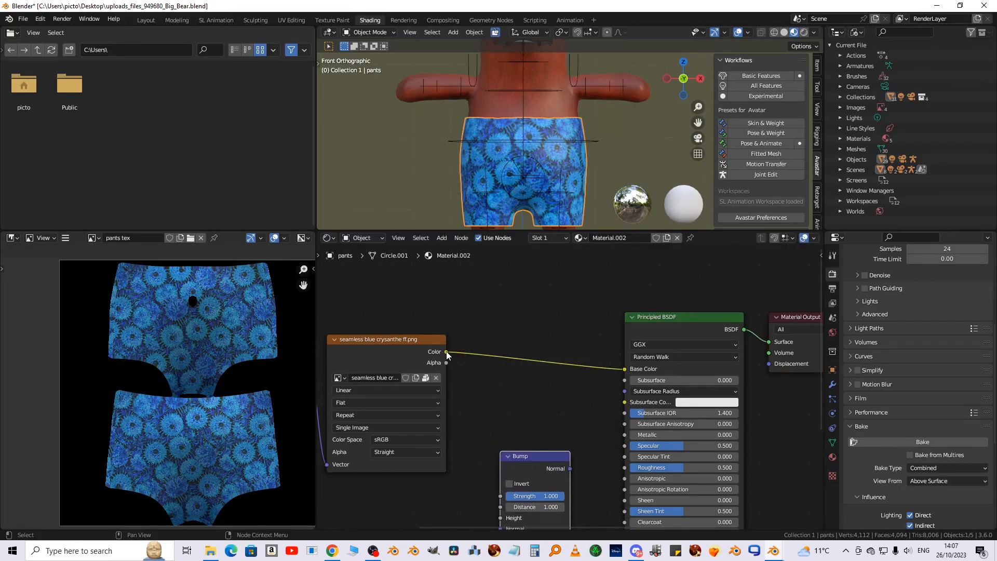
# Connect the floral texture's Color to the Bump node's Height and the Bump's Normal to the Principled BSDF's Normal
pyautogui.scroll(-1, 503, 442)
pyautogui.moveTo(455, 355); pyautogui.dragTo(524, 504)
pyautogui.moveTo(577, 498); pyautogui.dragTo(524, 376, button='middle')
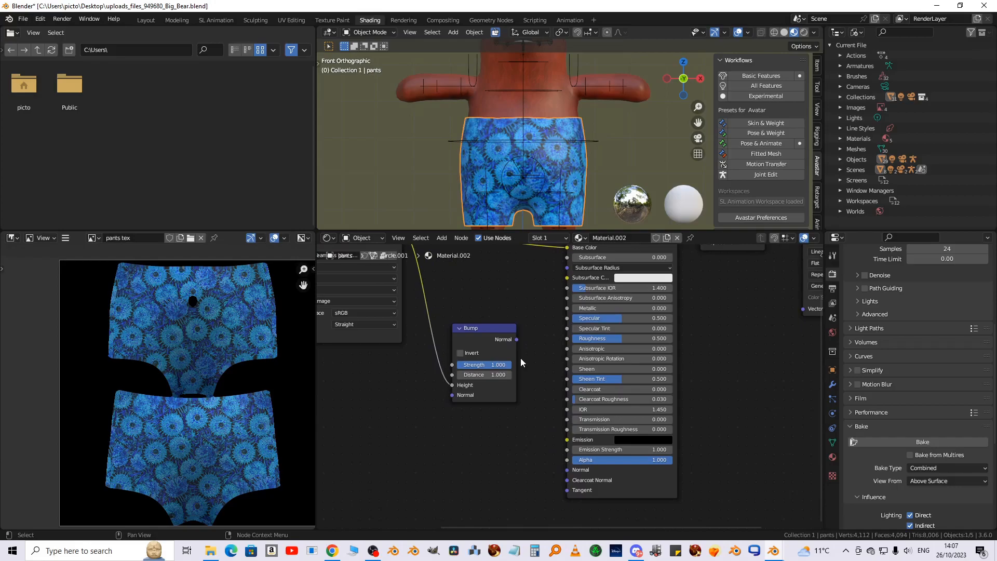
pyautogui.moveTo(517, 338); pyautogui.dragTo(568, 470)
# Make the "pants tex" image node active, bake the bumped material to it and inspect the baked detail
pyautogui.moveTo(748, 223); pyautogui.dragTo(525, 323, button='middle')
pyautogui.click(631, 305)
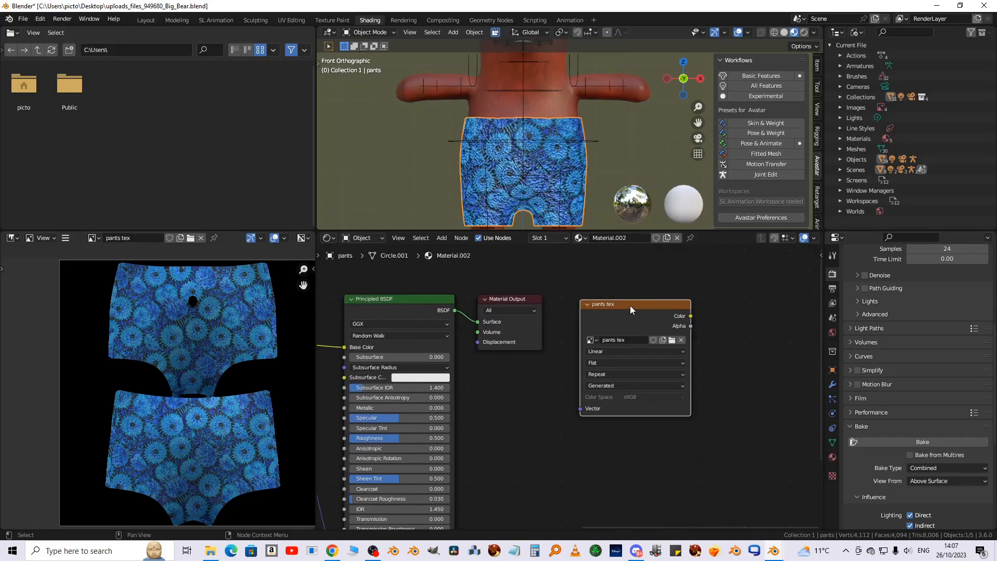
pyautogui.click(921, 441)
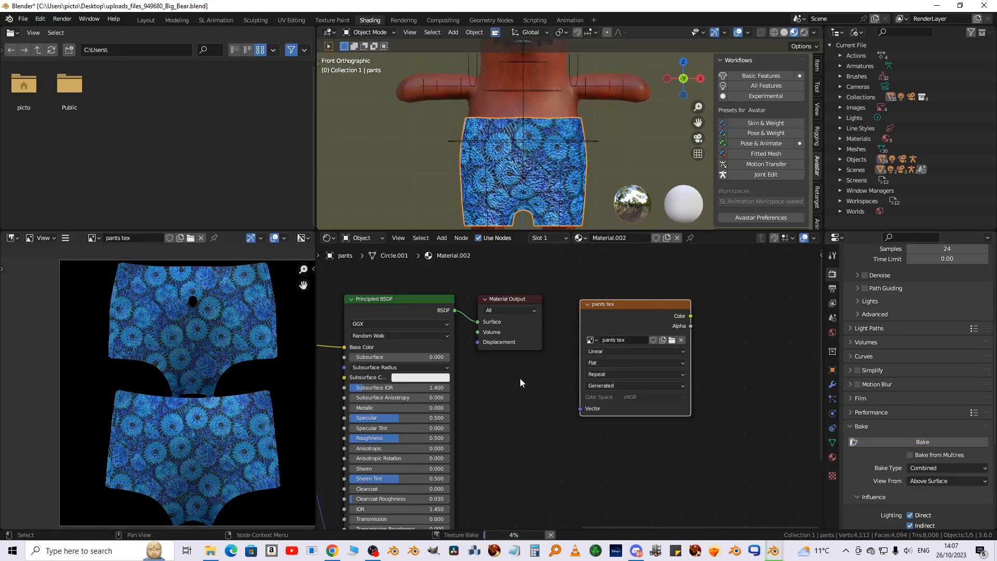
pyautogui.moveTo(514, 381); pyautogui.dragTo(687, 368, button='middle')
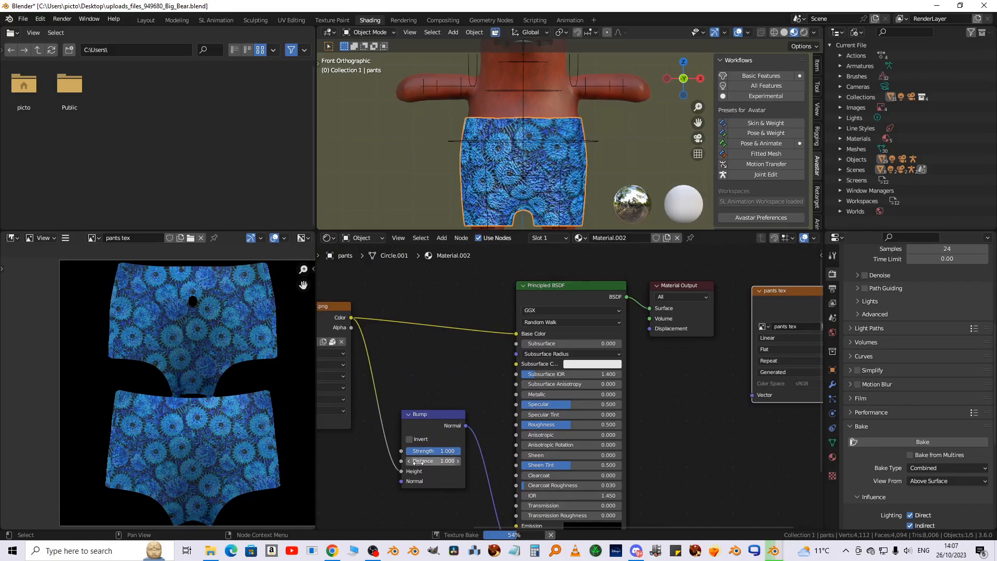
pyautogui.scroll(3, 548, 192)
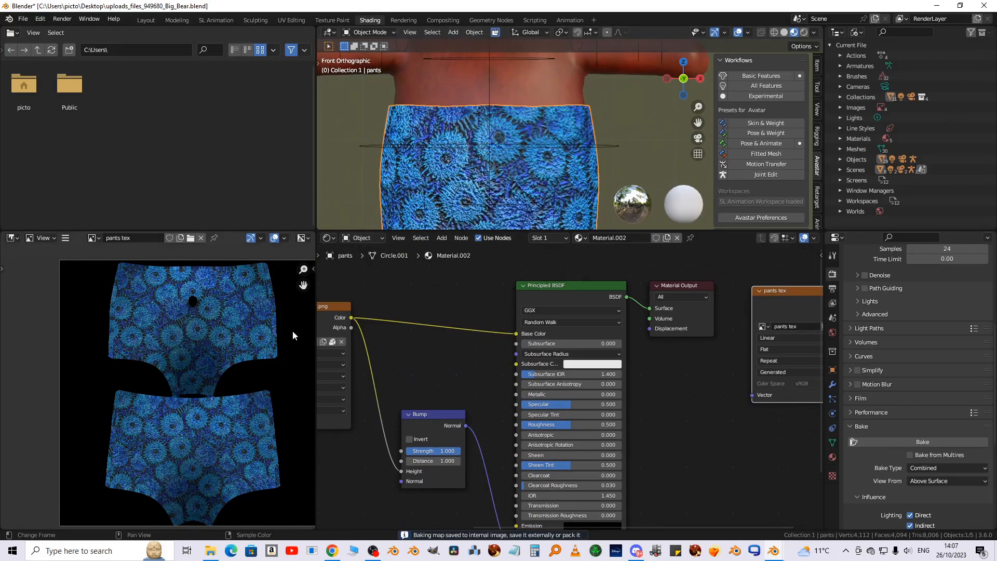
pyautogui.moveTo(314, 366); pyautogui.dragTo(610, 364)
pyautogui.scroll(6, 414, 360)
pyautogui.moveTo(472, 333); pyautogui.dragTo(425, 348, button='middle')
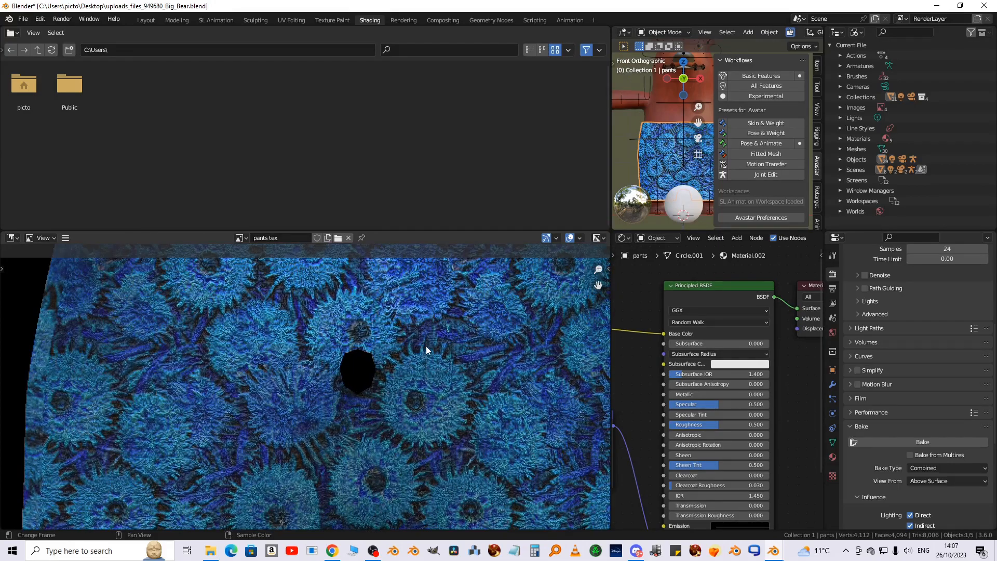
pyautogui.scroll(-7, 420, 339)
pyautogui.moveTo(425, 313); pyautogui.dragTo(423, 271, button='middle')
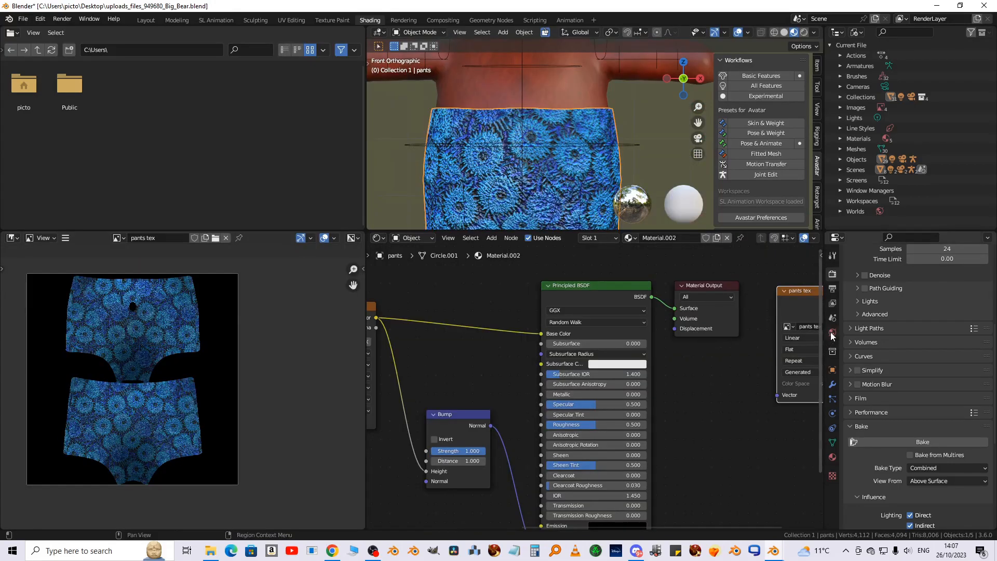
# Set the world background's environment lighting strength to 2
pyautogui.click(832, 333)
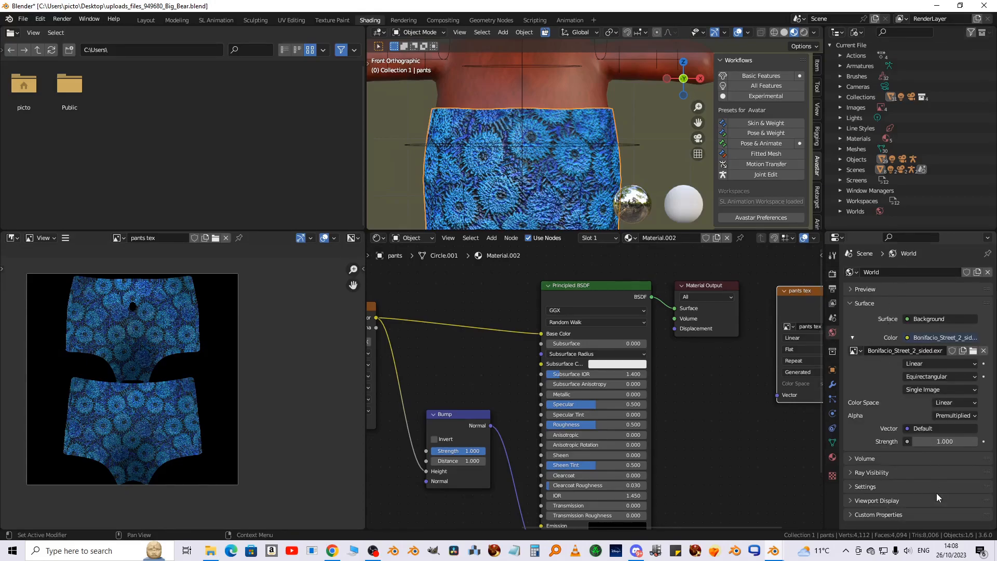
pyautogui.click(933, 442)
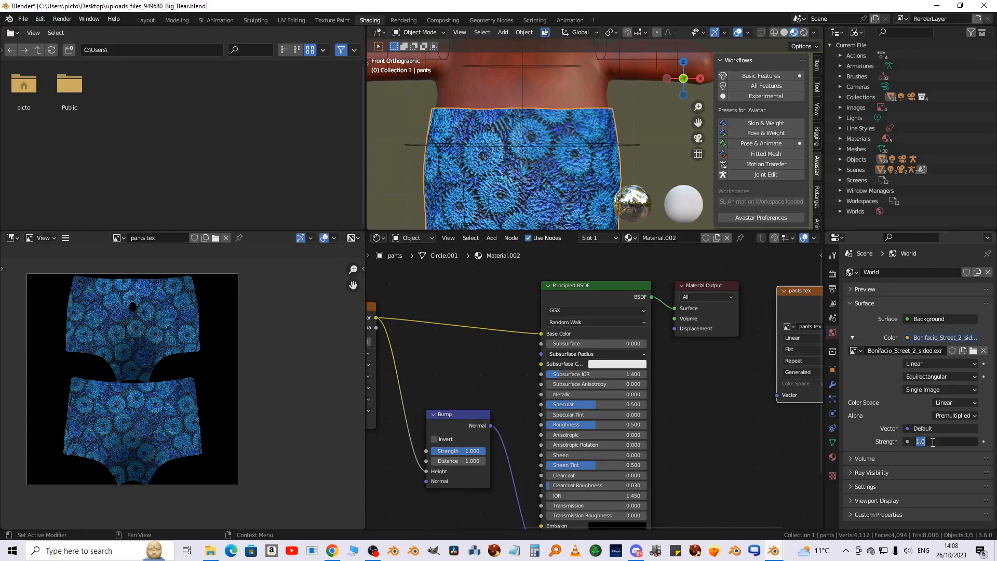
pyautogui.press('Return')
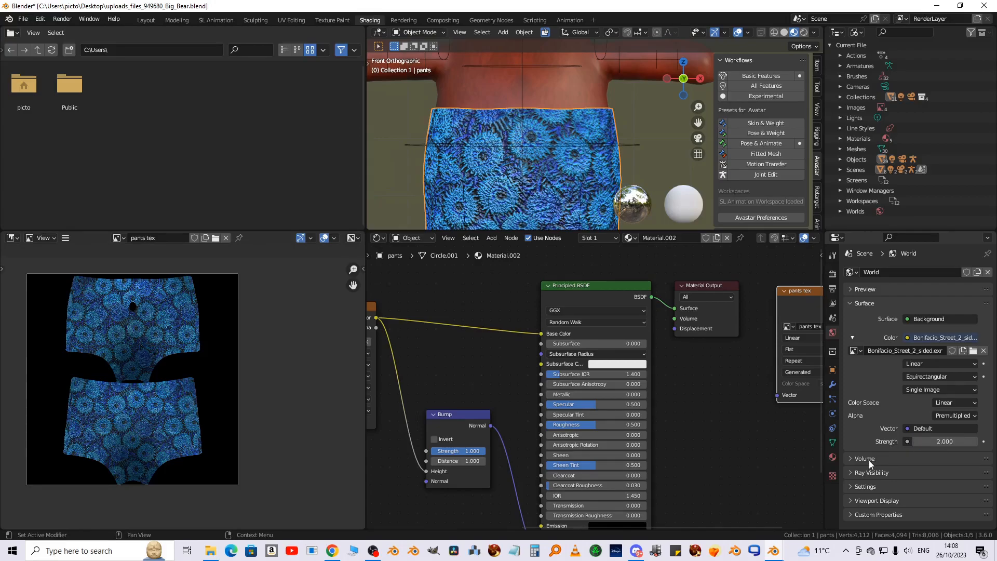
# Bake the shorts to "pants tex" again with the stronger world lighting and check the new texture
pyautogui.click(833, 274)
pyautogui.scroll(-5, 914, 431)
pyautogui.click(906, 456)
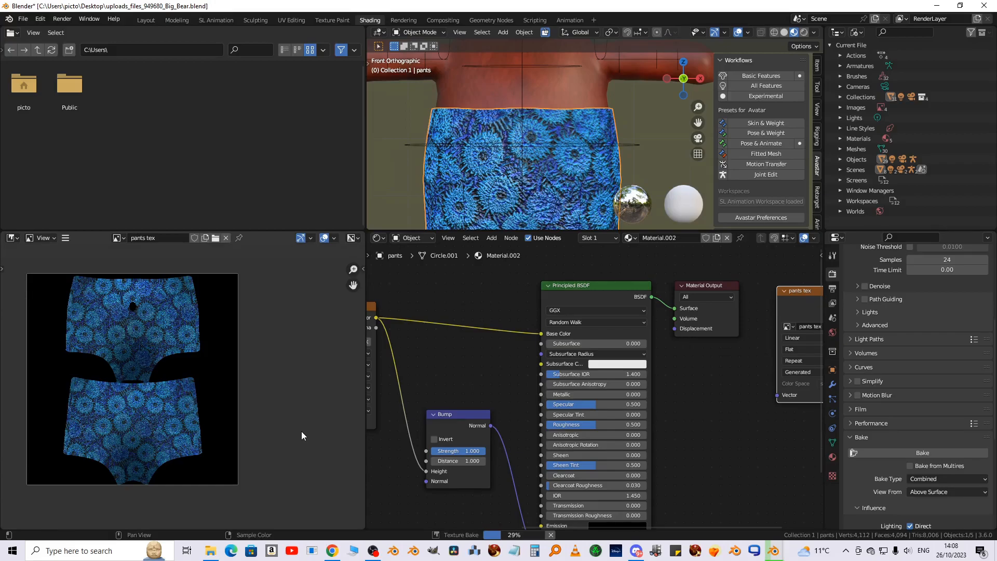
pyautogui.scroll(4, 302, 431)
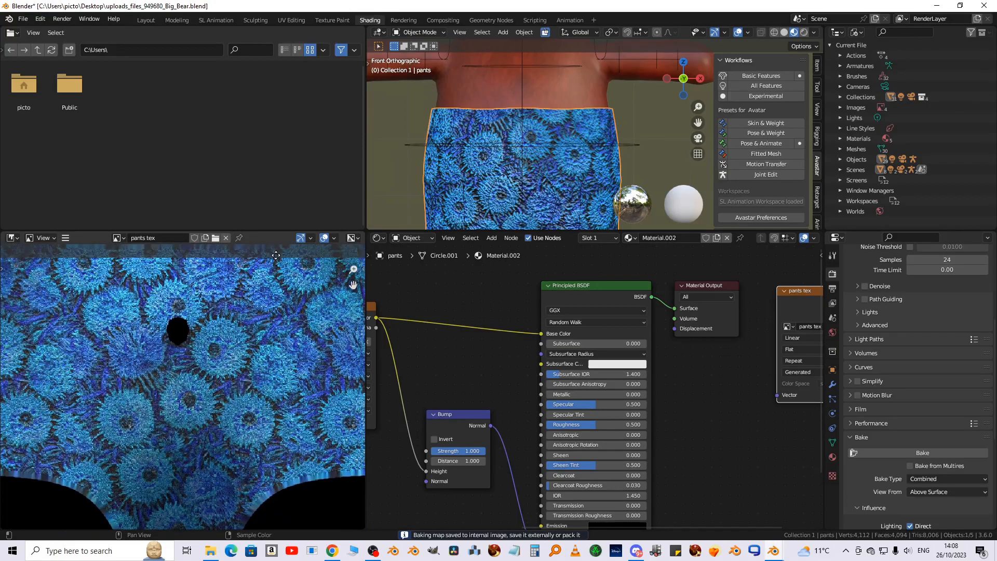
pyautogui.scroll(-5, 241, 488)
pyautogui.moveTo(280, 464); pyautogui.dragTo(253, 432, button='middle')
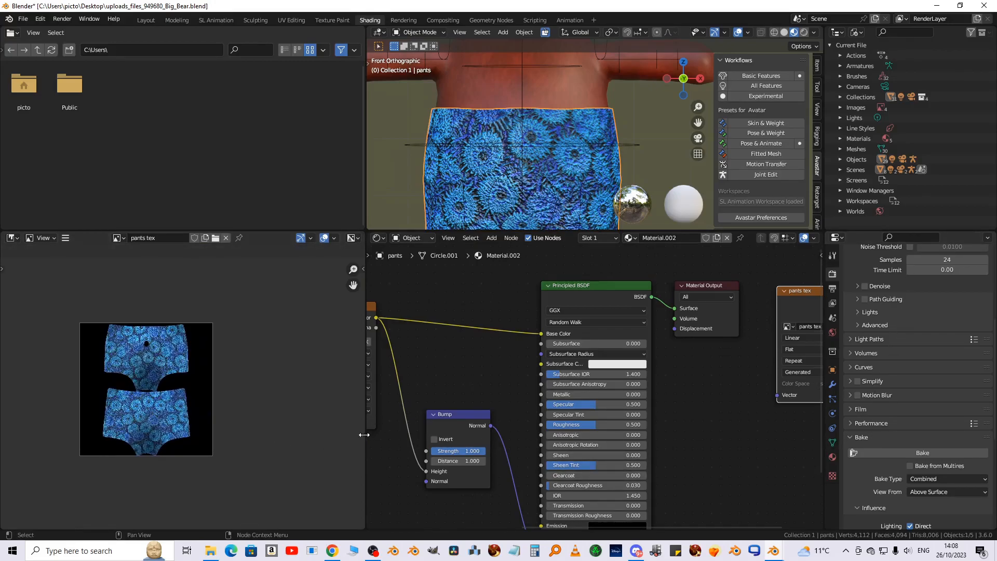
pyautogui.moveTo(364, 434); pyautogui.dragTo(265, 435)
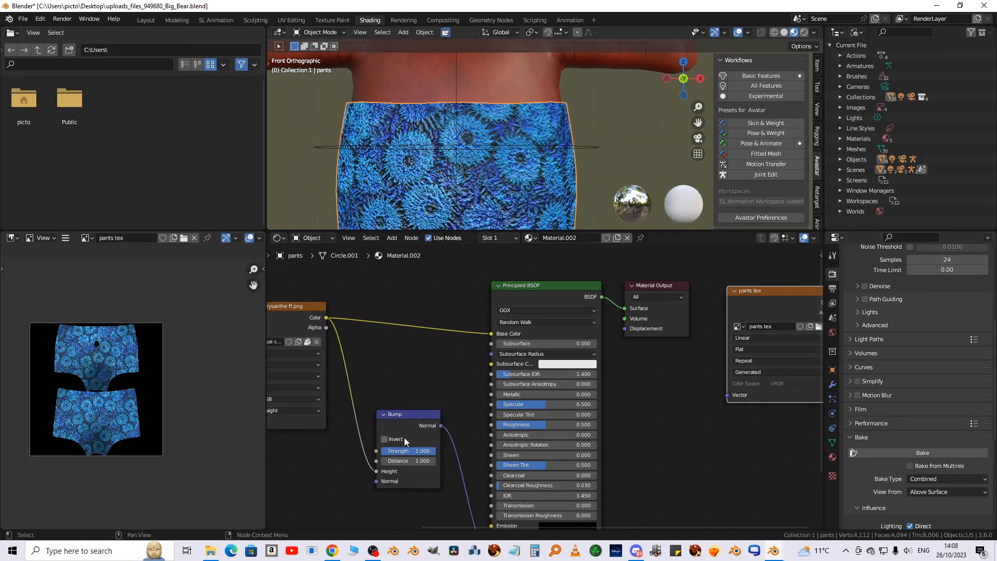
pyautogui.scroll(-2, 668, 425)
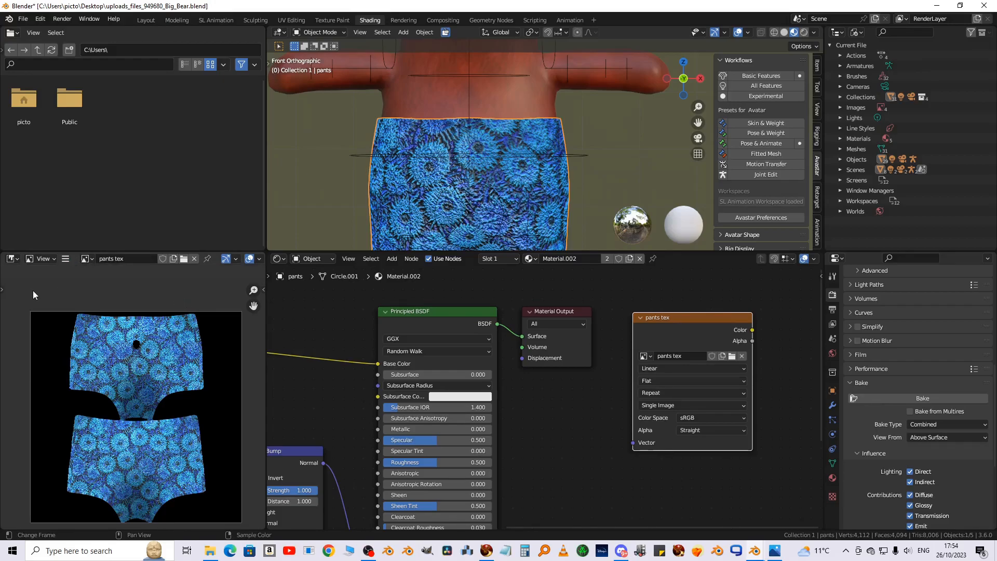
# Save the baked image to the desktop as "pants tex.png" in PNG format
pyautogui.click(66, 259)
pyautogui.moveTo(104, 281)
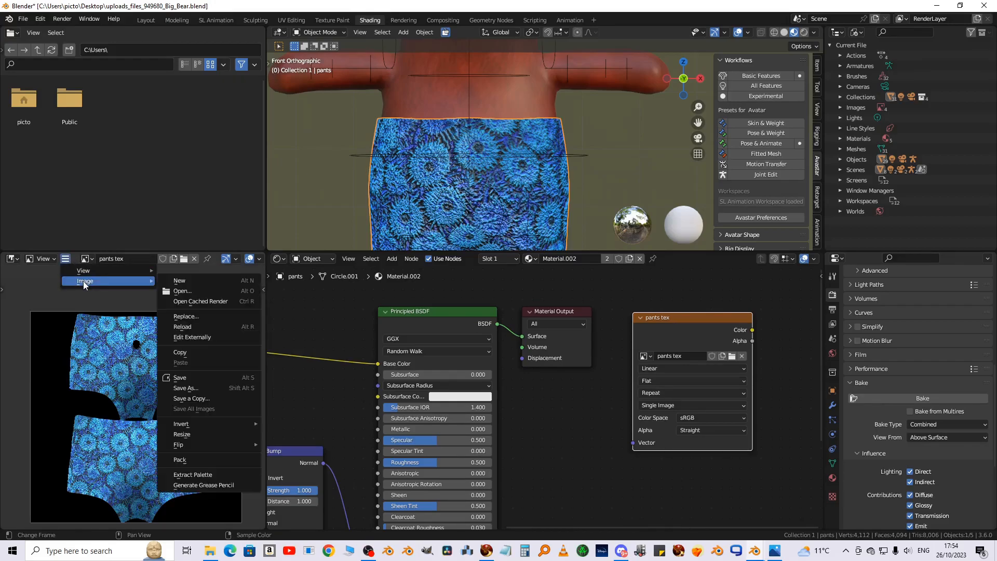
pyautogui.click(195, 387)
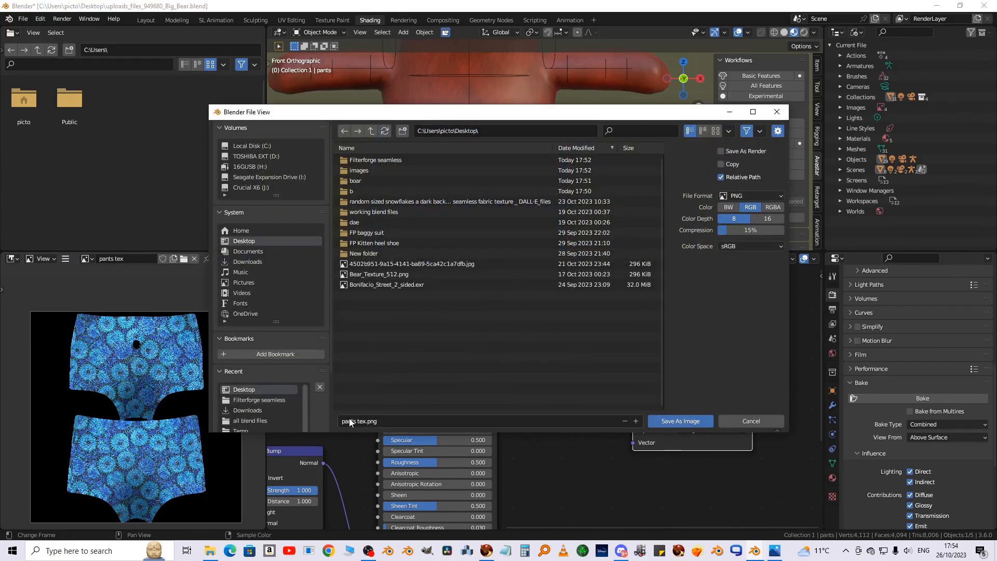
pyautogui.click(669, 419)
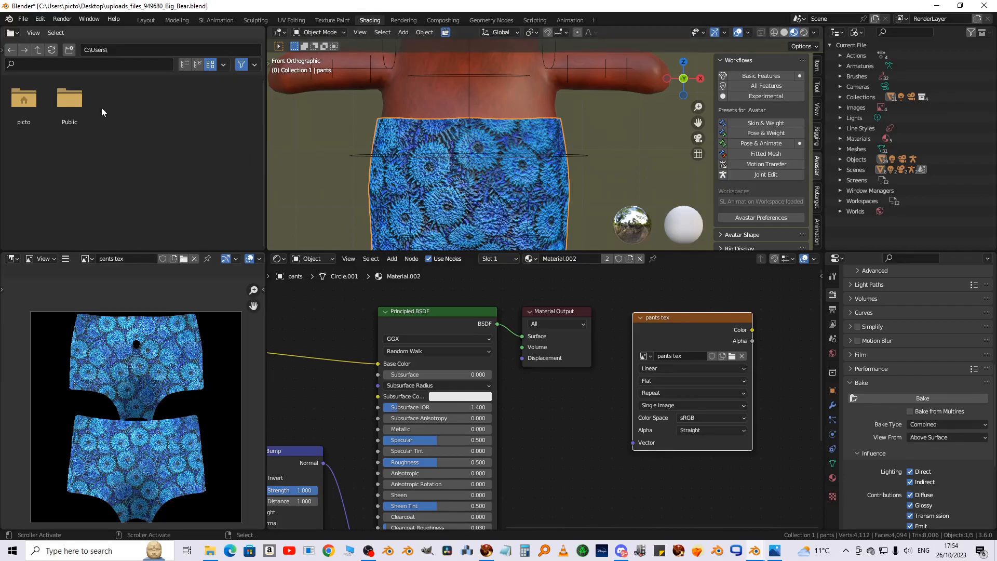
# Export the shorts to the desktop as a Collada (Avastar) file named "bearpants" and dismiss the export hint
pyautogui.click(23, 19)
pyautogui.moveTo(45, 179)
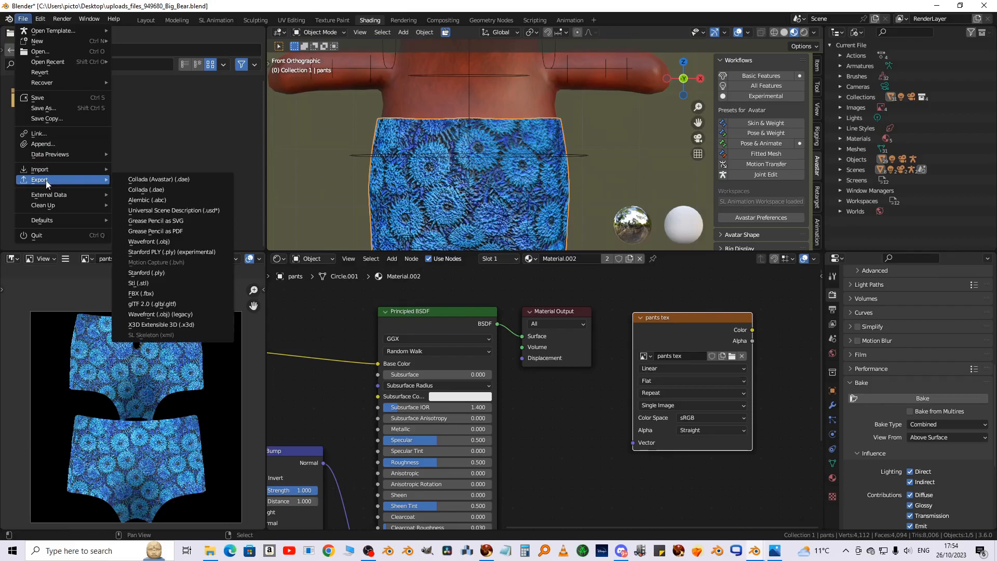
pyautogui.click(155, 182)
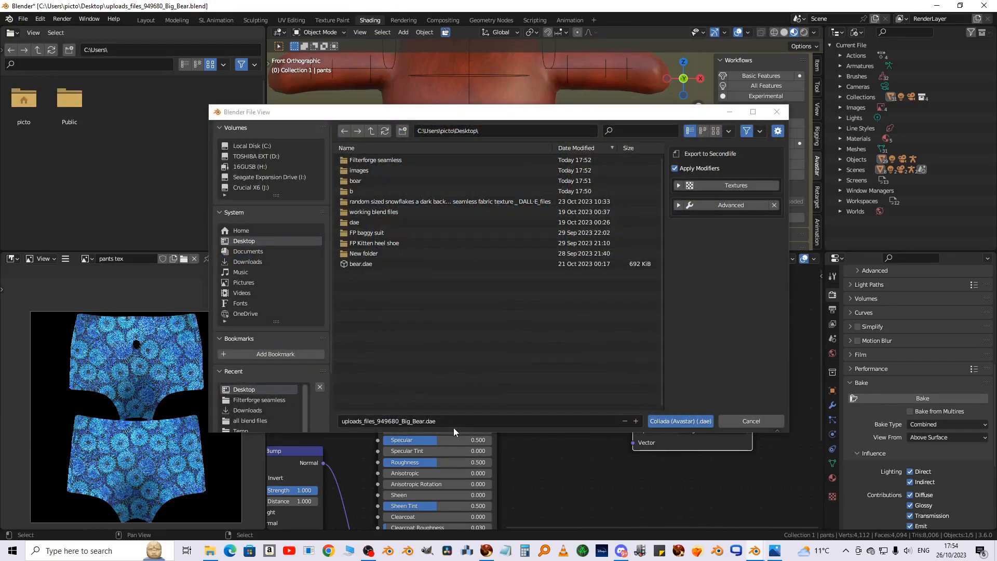
pyautogui.click(389, 422)
pyautogui.press('BackSpace')
pyautogui.write('bearpants')
pyautogui.click(665, 422)
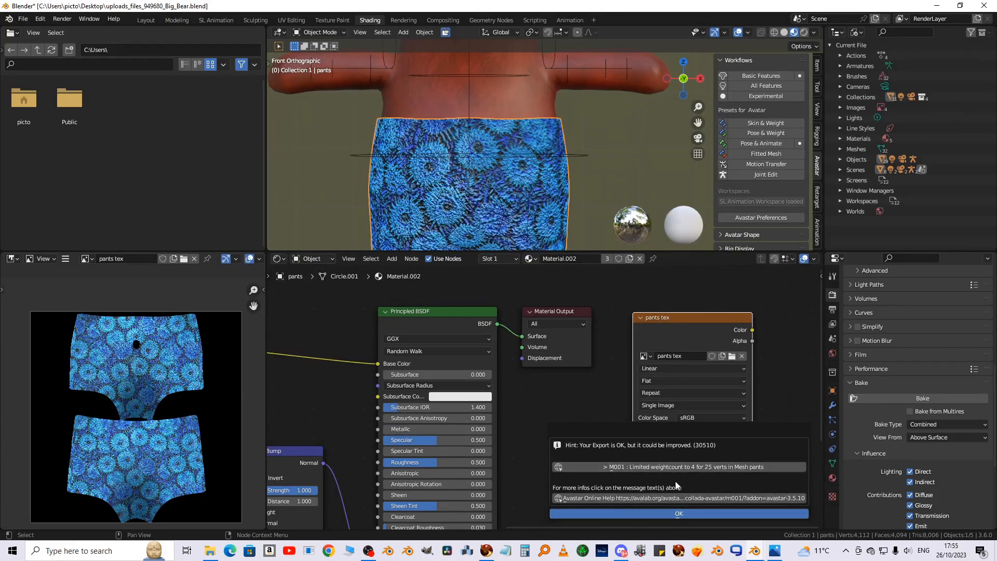
pyautogui.click(664, 513)
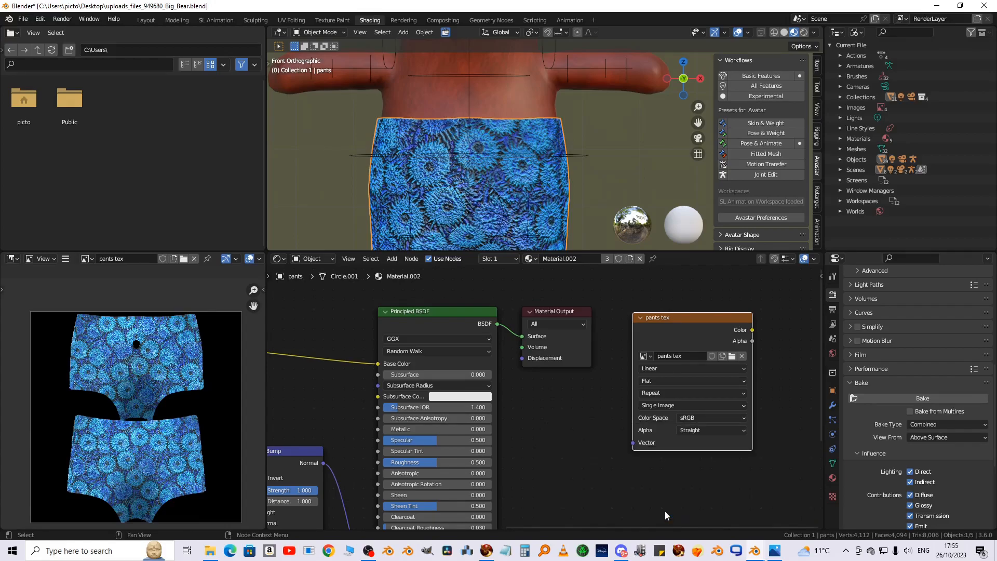
# Switch to Firestorm and load "bear pants.dae" from the desktop as a mesh model for upload
pyautogui.scroll(-1, 662, 473)
pyautogui.scroll(-1, 662, 473)
pyautogui.moveTo(786, 358); pyautogui.dragTo(706, 383, button='middle')
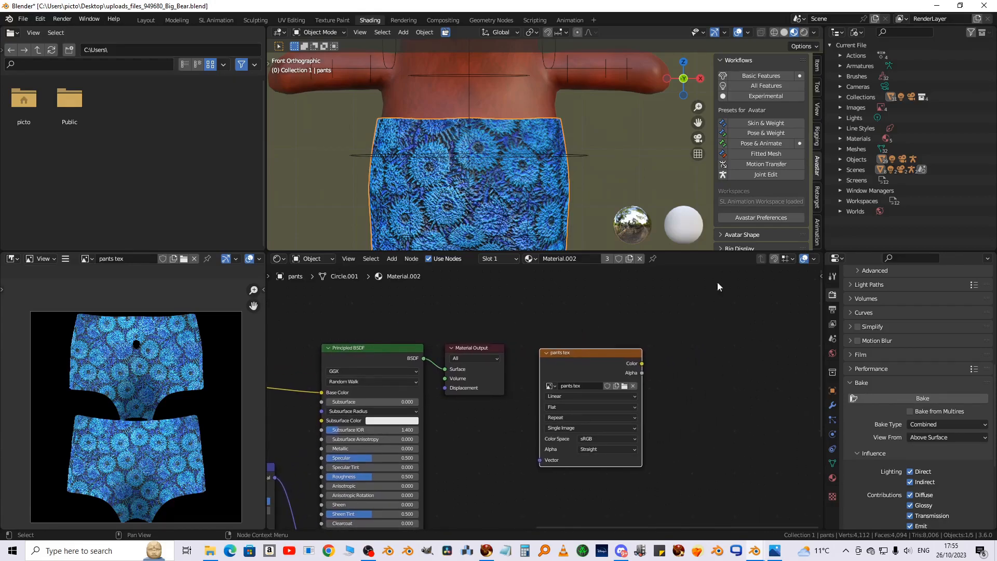
pyautogui.click(937, 5)
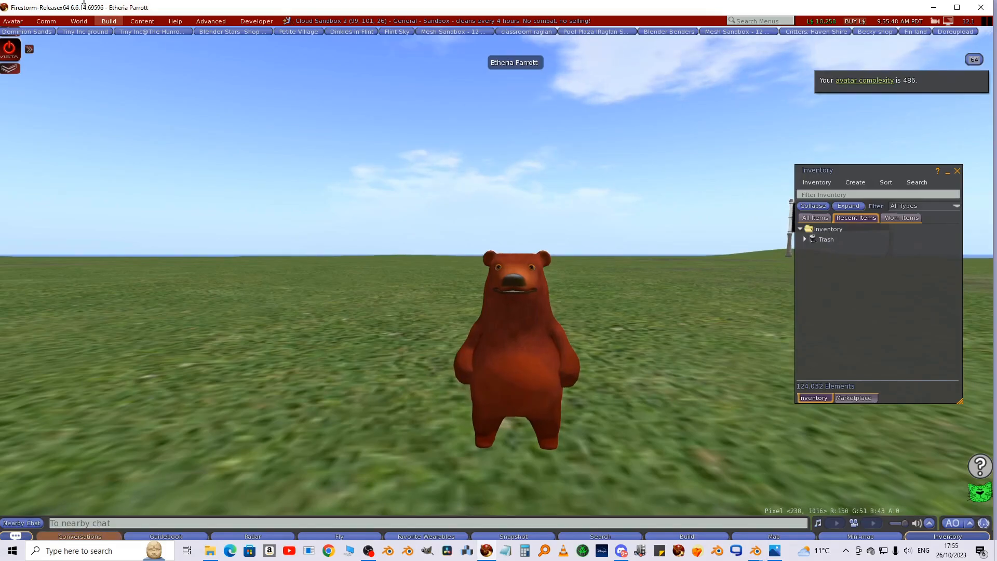
pyautogui.click(106, 21)
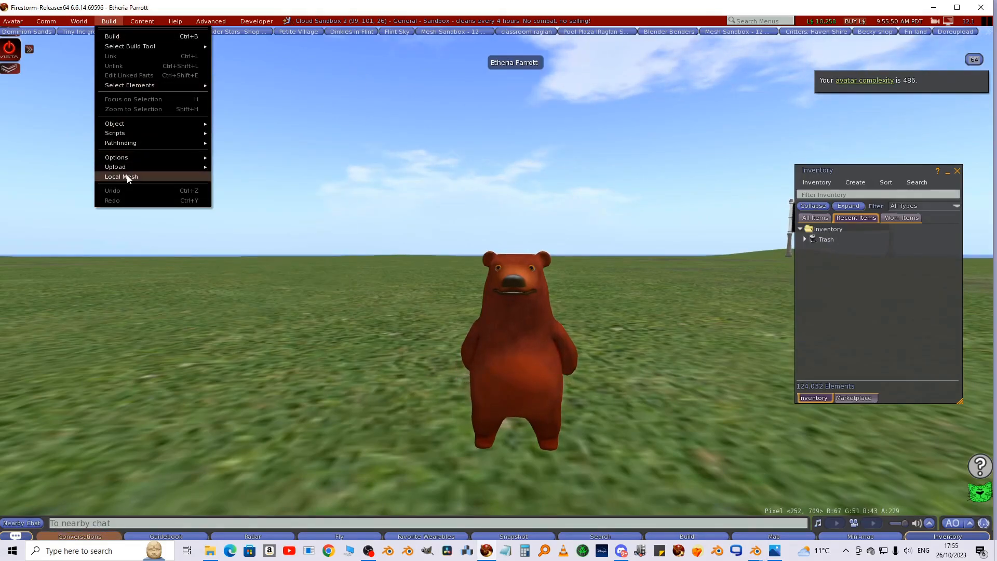
pyautogui.moveTo(124, 168)
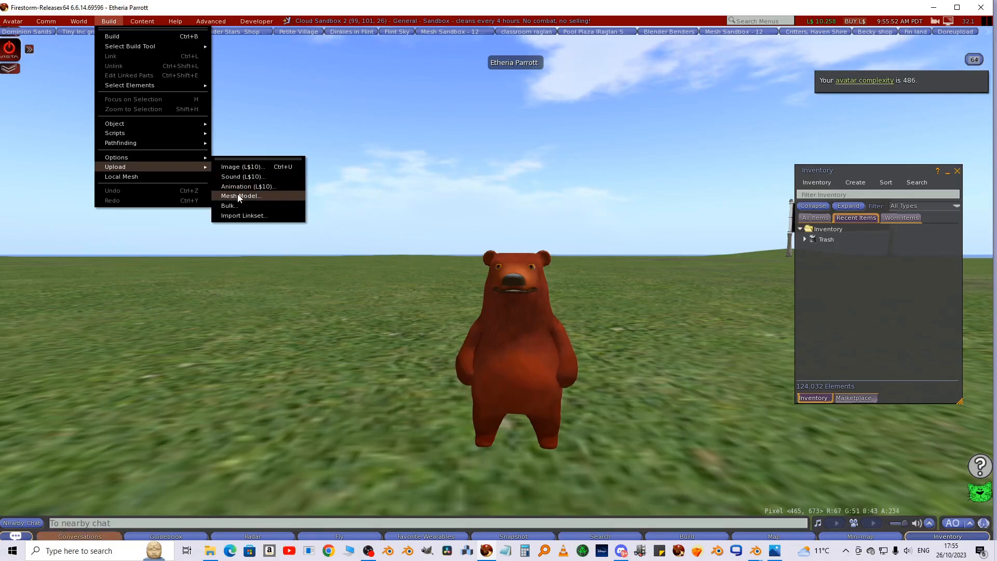
pyautogui.click(240, 196)
pyautogui.click(329, 202)
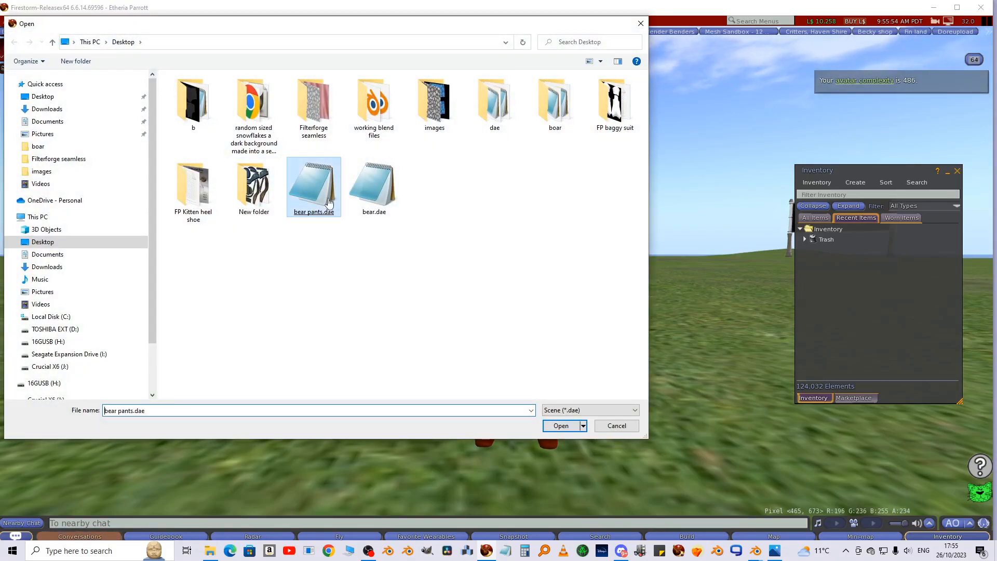
pyautogui.click(329, 202)
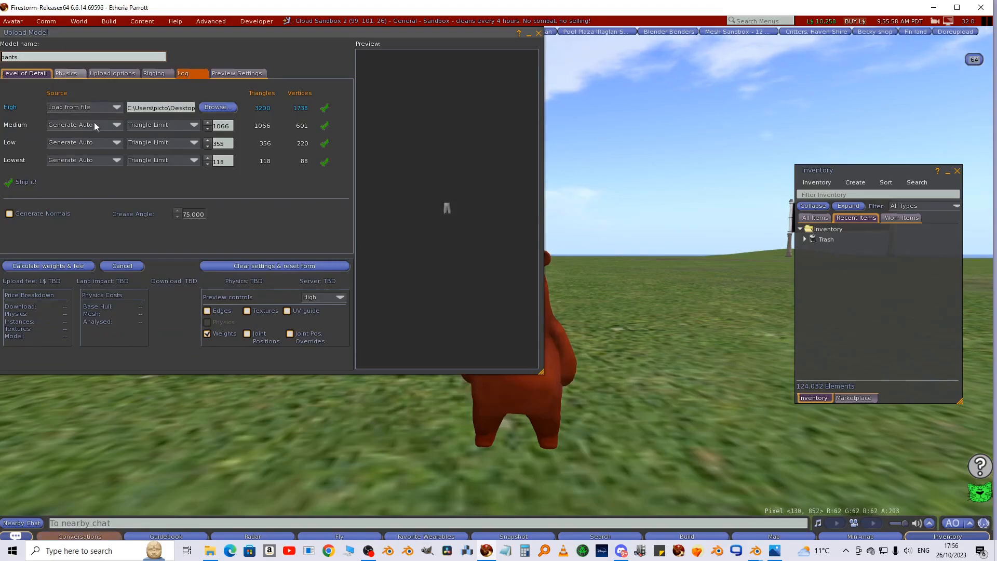
# Set the Lowest level of detail's triangle limit to 0 and use Lowest as the physics model
pyautogui.click(205, 165)
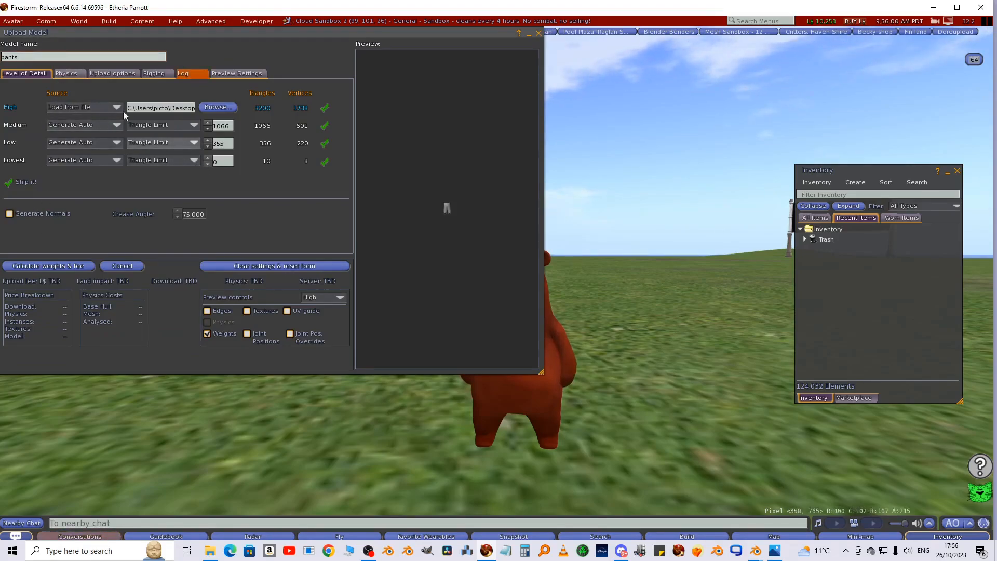
pyautogui.click(81, 74)
pyautogui.click(172, 94)
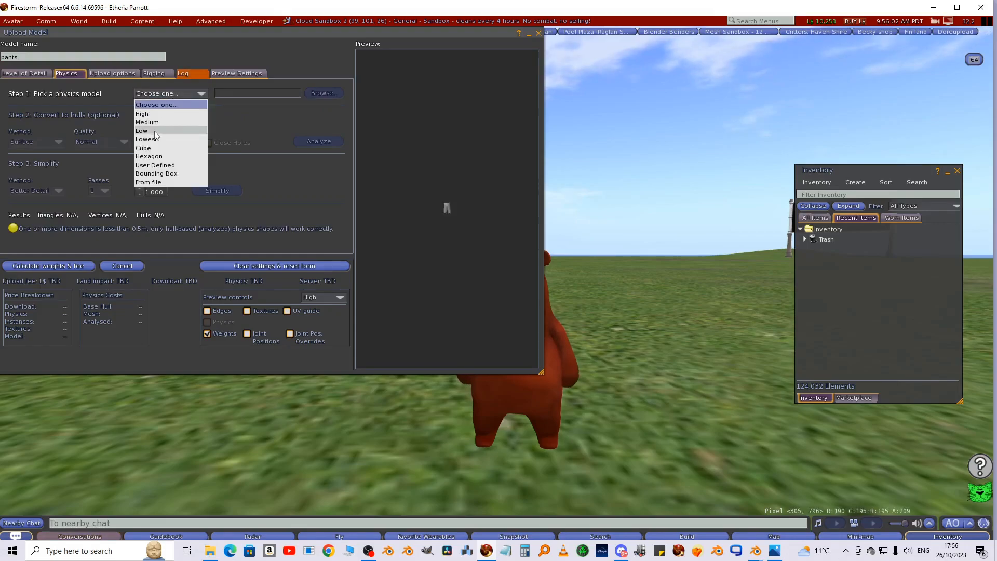
pyautogui.click(151, 139)
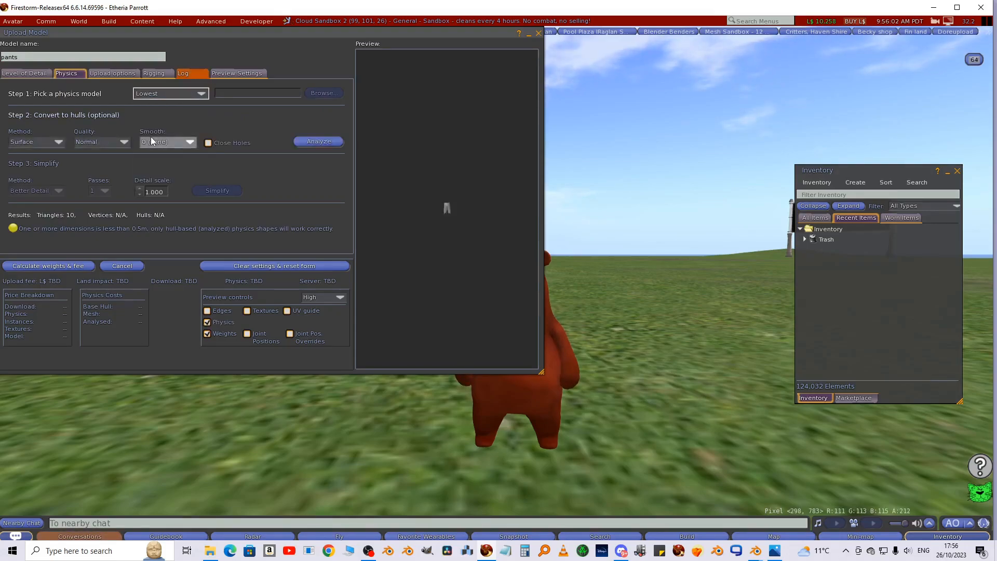
# Check the model's rigging with skin weight included, calculate the weights and fee, and upload the pants
pyautogui.click(154, 73)
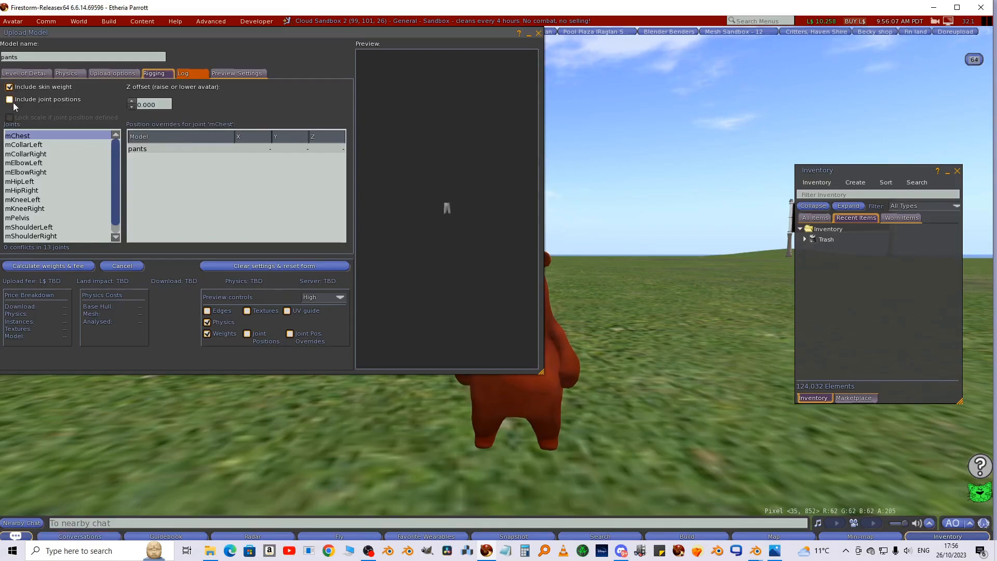
pyautogui.click(52, 266)
pyautogui.click(52, 266)
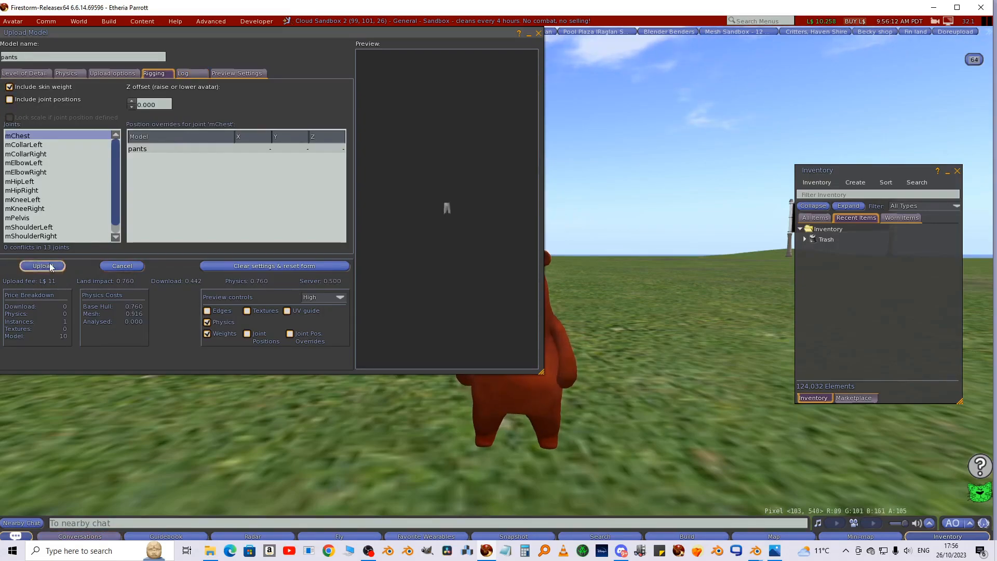
# Attach the uploaded pants object from the recent inventory items to the bear's Right Hip
pyautogui.rightClick(831, 249)
pyautogui.moveTo(864, 437)
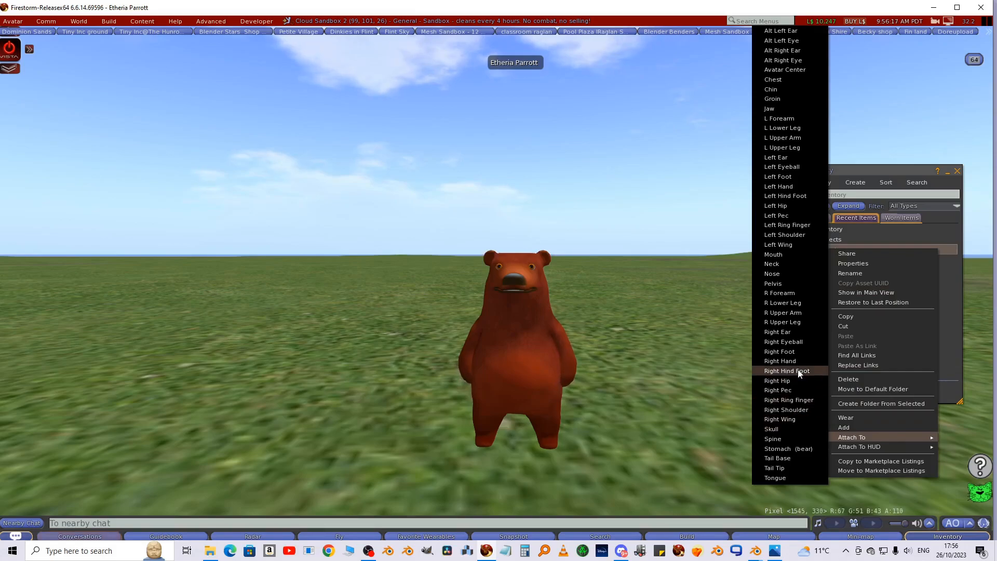
pyautogui.click(777, 381)
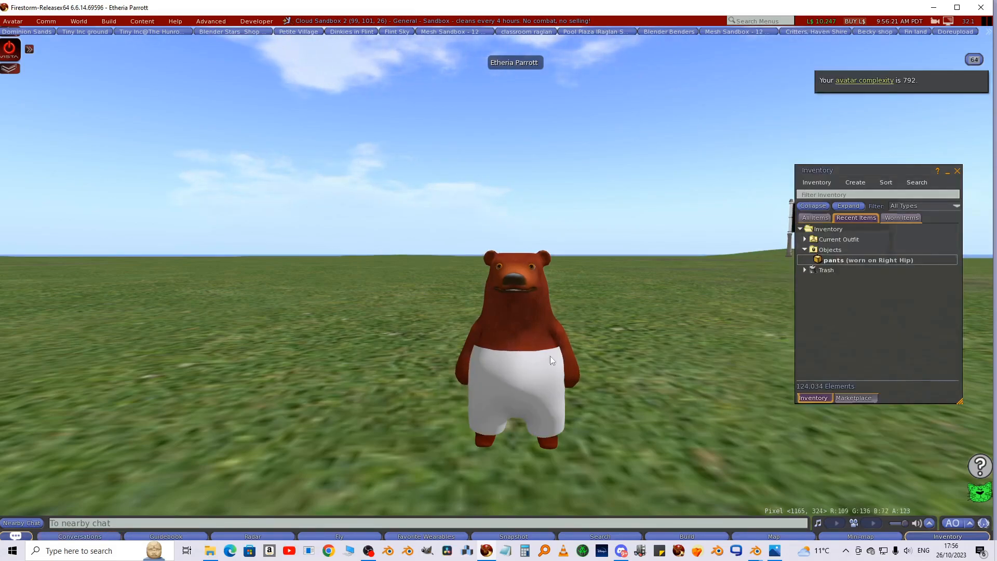
# Upload the image "pants tex.png" from the desktop as a texture
pyautogui.click(108, 21)
pyautogui.moveTo(126, 167)
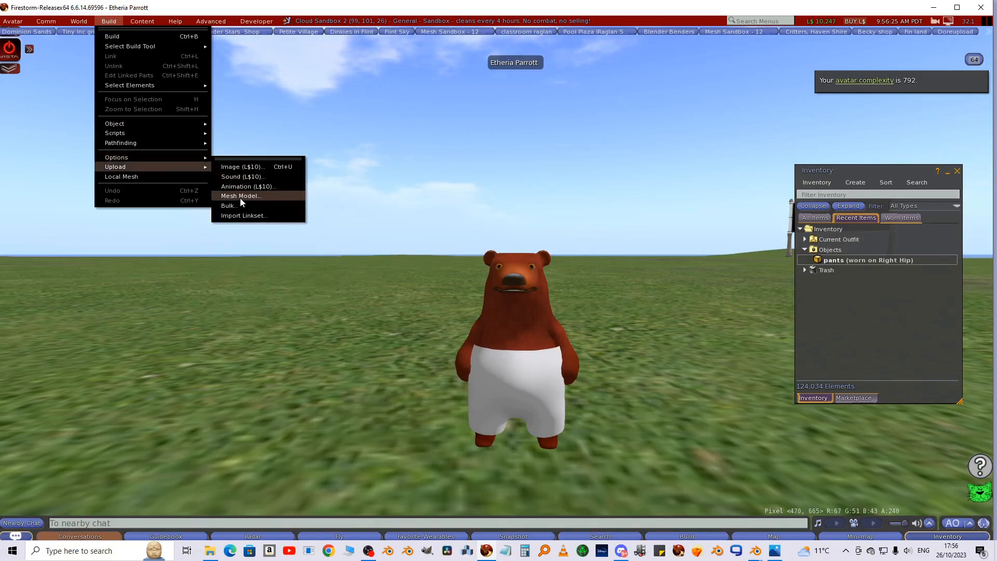
pyautogui.click(246, 167)
pyautogui.doubleClick(330, 185)
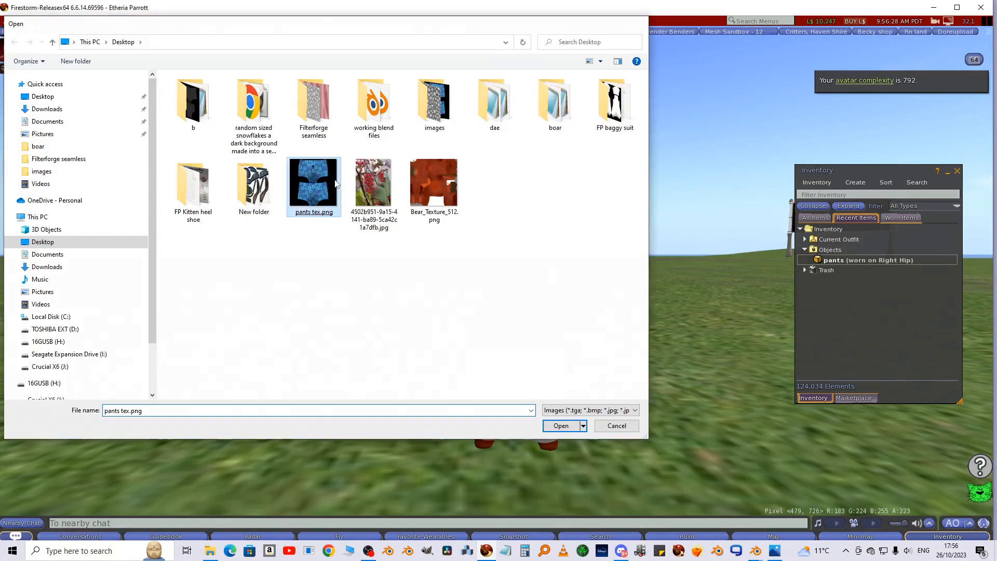
pyautogui.click(466, 392)
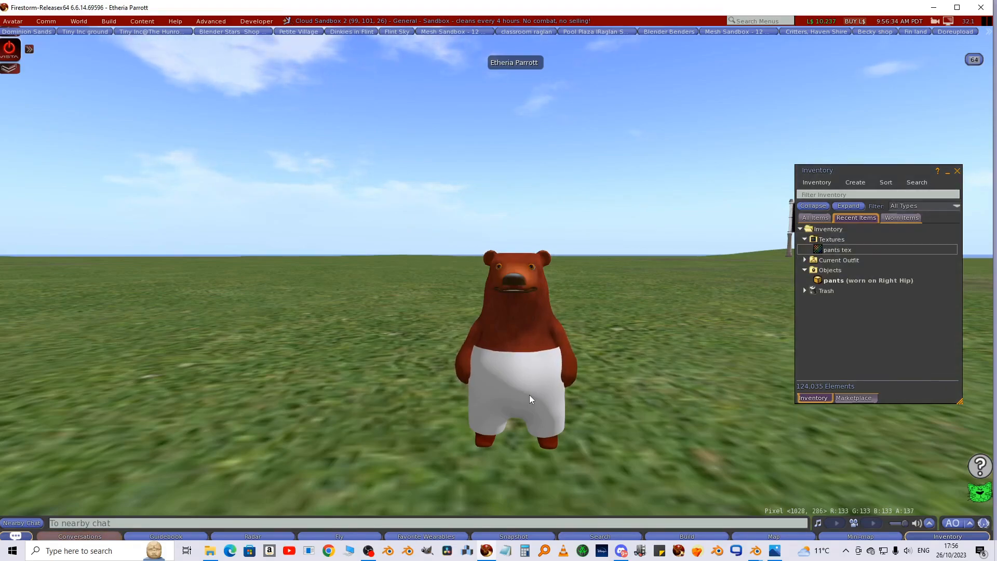
# Edit the worn pants, apply the "pants tex" texture from the inventory to them, and view the bear from another angle
pyautogui.rightClick(513, 390)
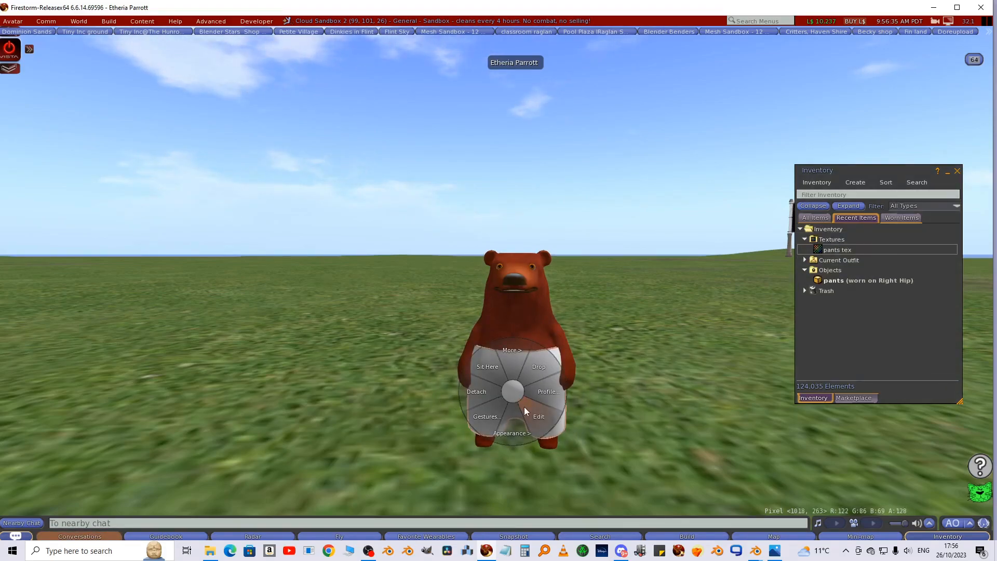
pyautogui.click(525, 406)
pyautogui.moveTo(816, 253); pyautogui.dragTo(219, 283)
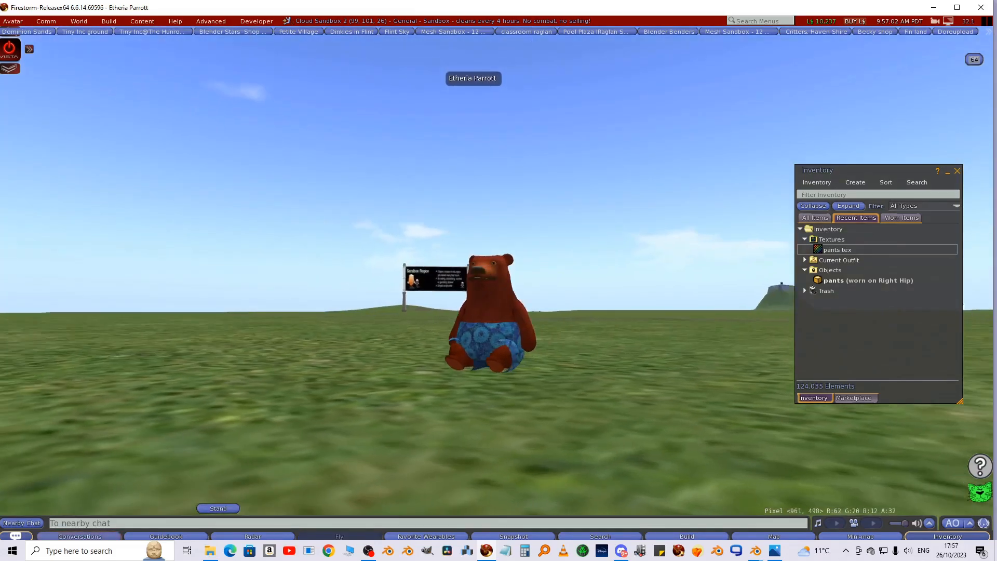
pyautogui.keyDown('alt'); pyautogui.moveTo(499, 281); pyautogui.dragTo(519, 291); pyautogui.keyUp('alt')
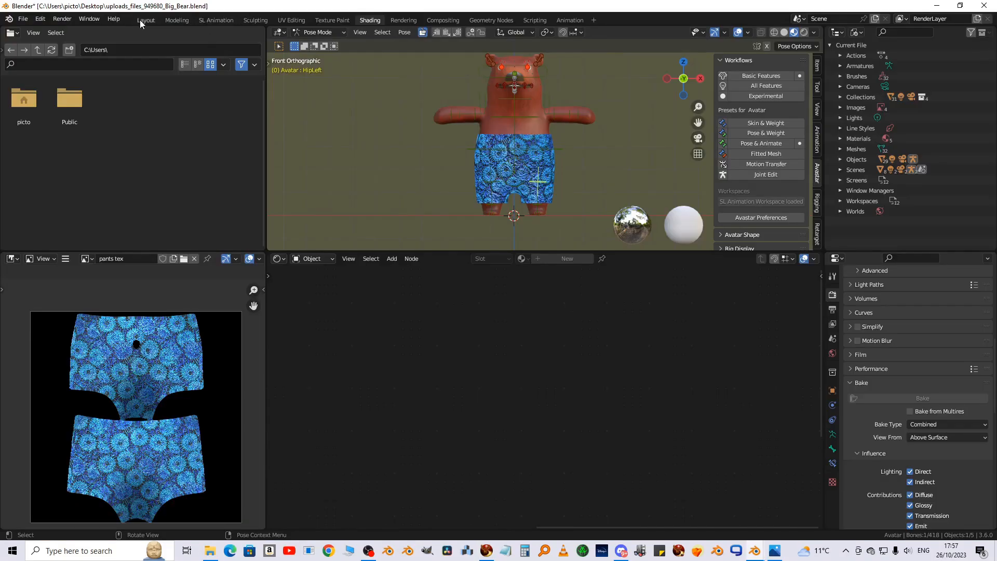
# Return to Blender's Layout workspace and open the shorts' mesh for editing with X-ray on
pyautogui.click(145, 20)
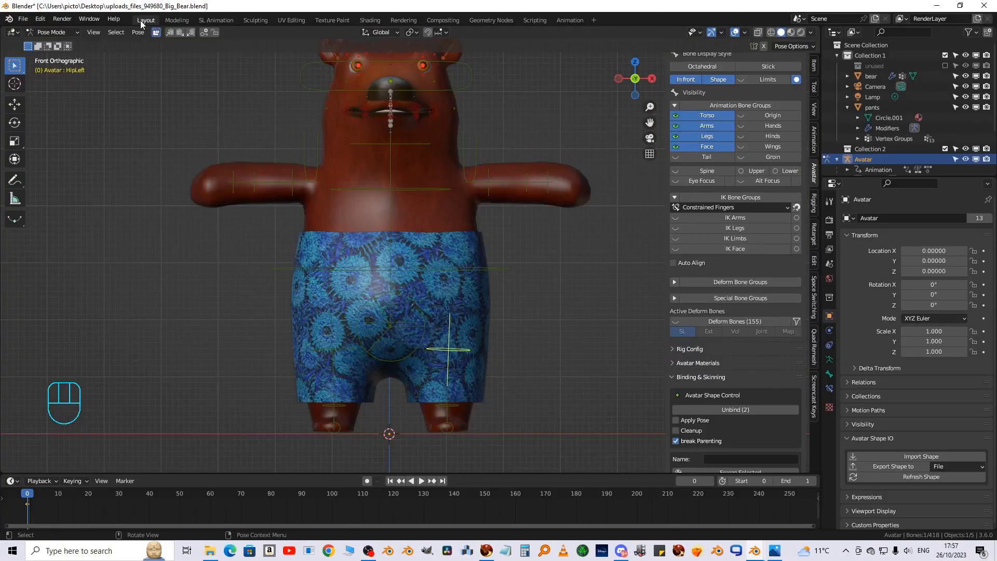
pyautogui.click(482, 323)
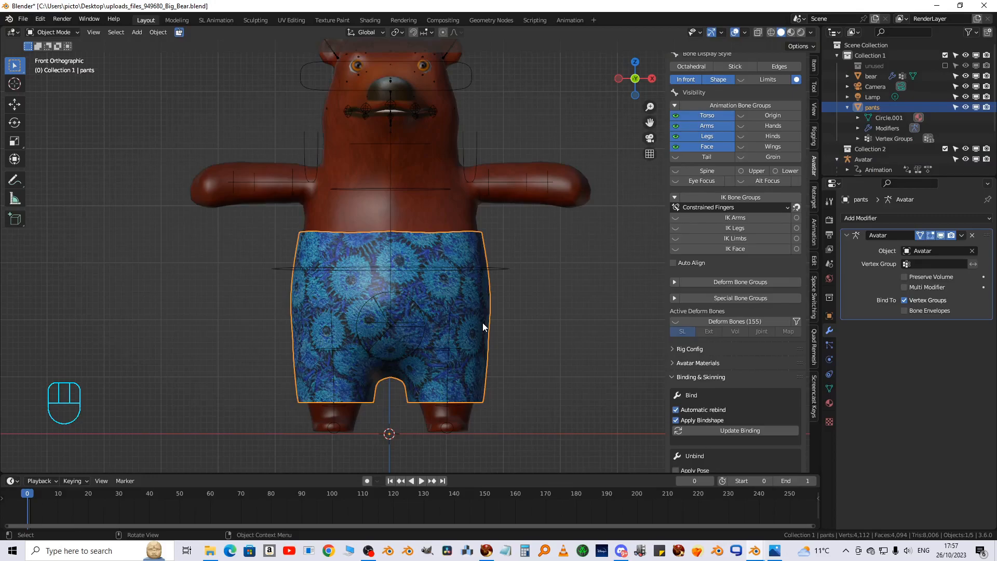
pyautogui.press('Tab')
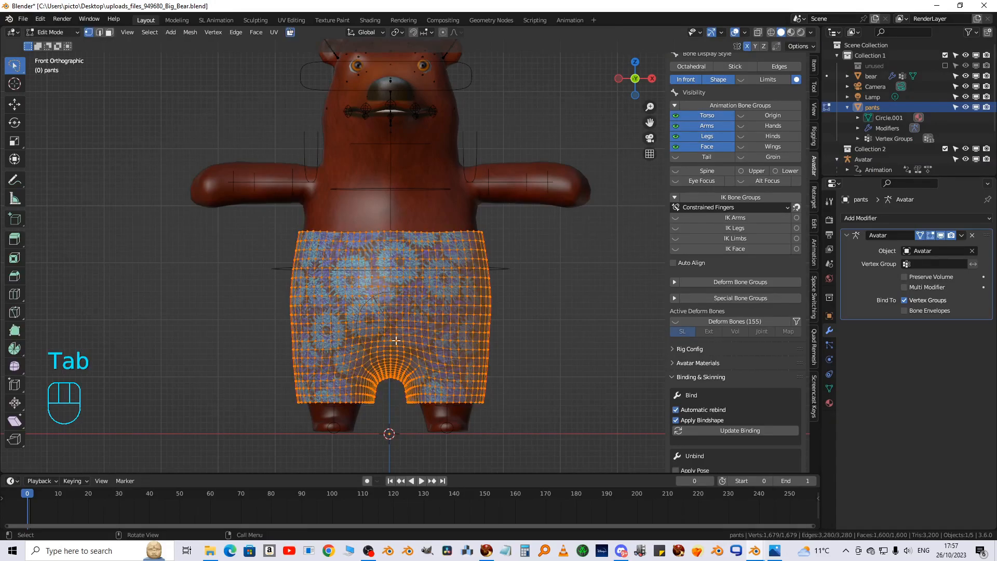
pyautogui.click(758, 33)
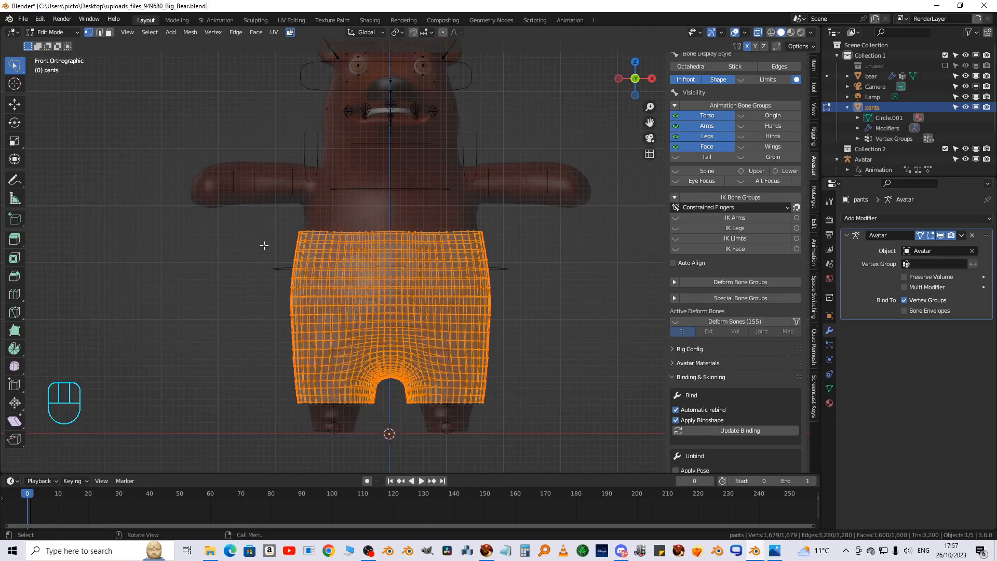
# Deselect the upper part of the shorts, keeping the leg area selected, and add the loop along its upper boundary
pyautogui.press('b')
pyautogui.moveTo(224, 179); pyautogui.dragTo(555, 345)
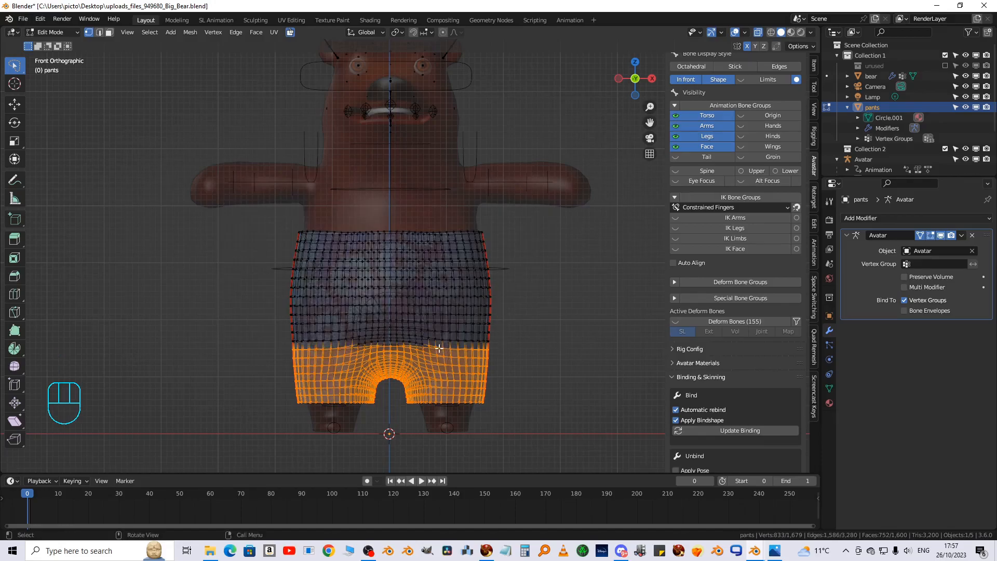
pyautogui.scroll(5, 427, 359)
pyautogui.scroll(-3, 426, 358)
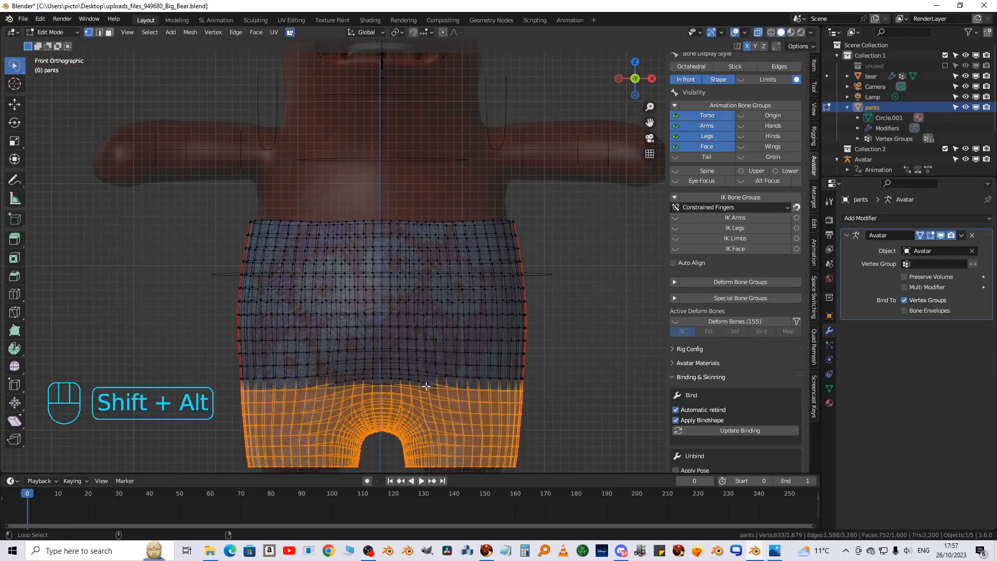
pyautogui.keyDown('alt'); pyautogui.keyDown('shift'); pyautogui.click(431, 384); pyautogui.keyUp('shift'); pyautogui.keyUp('alt')
pyautogui.scroll(-5, 450, 350)
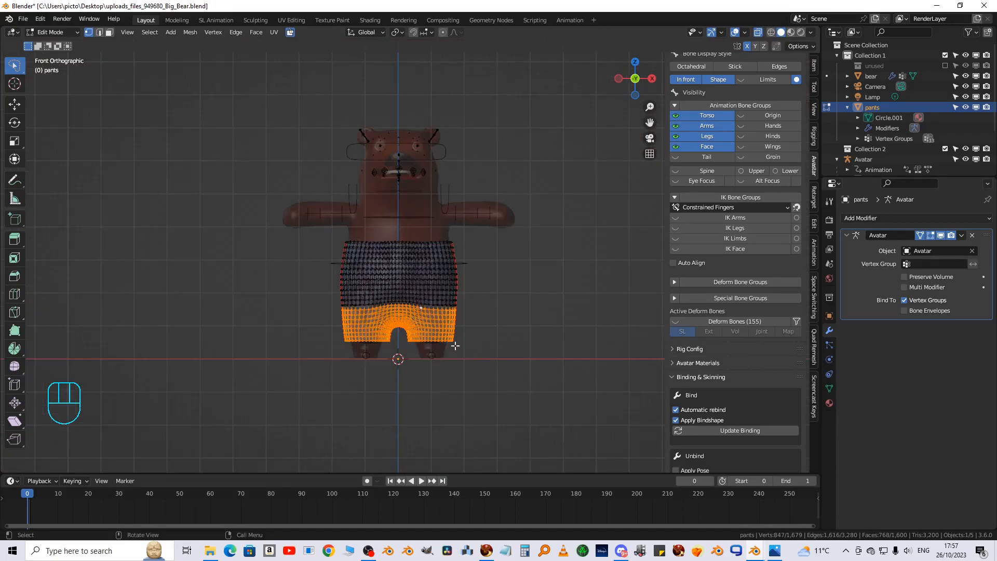
# Solidify the selected leg faces with a thickness of 0.0005 to form an inner lining
pyautogui.hotkey('ctrl', 'f')
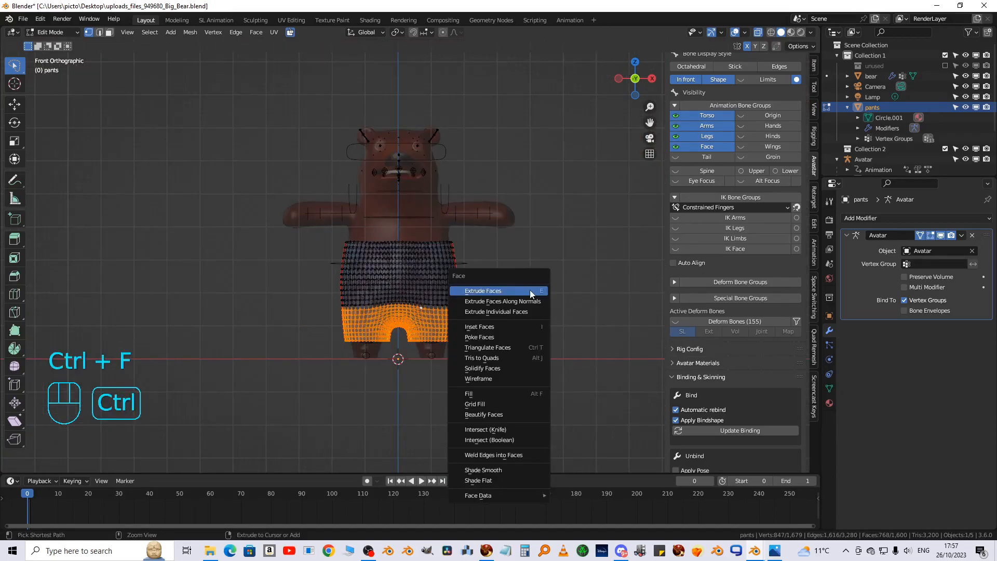
pyautogui.click(483, 369)
pyautogui.keyDown('shift'); pyautogui.moveTo(479, 367); pyautogui.dragTo(501, 287, button='middle'); pyautogui.keyUp('shift')
pyautogui.scroll(5, 290, 402)
pyautogui.moveTo(339, 371); pyautogui.dragTo(333, 332, button='middle')
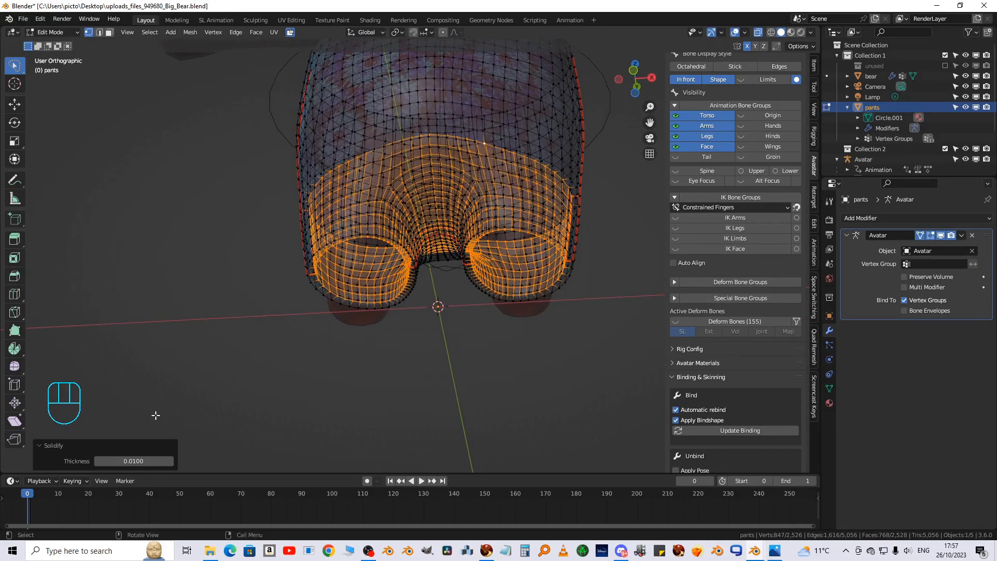
pyautogui.click(131, 461)
pyautogui.write('.0005')
pyautogui.click(260, 424)
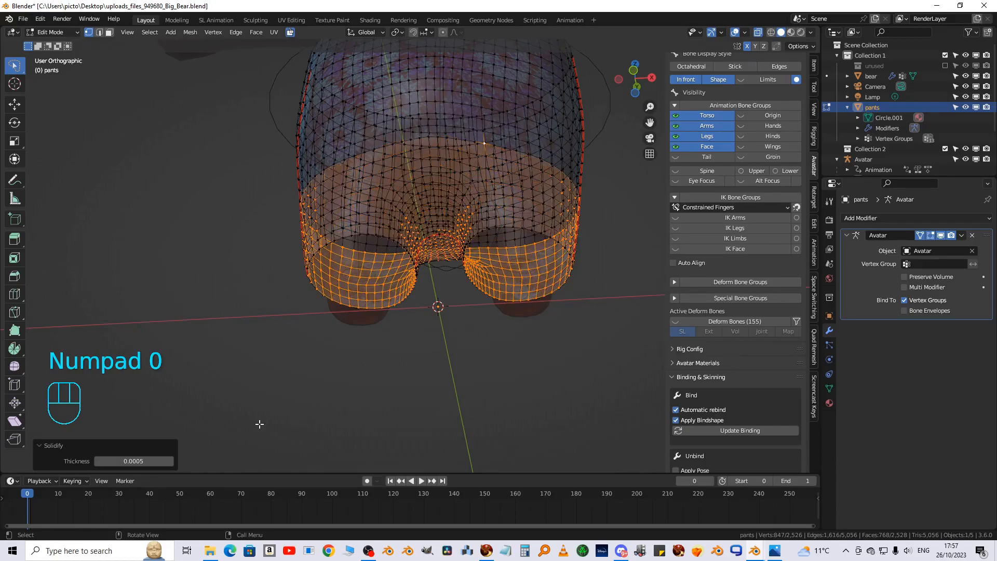
# Select the thin loop of faces joining the lining's upper boundary to the outer shorts and delete those faces
pyautogui.scroll(3, 332, 318)
pyautogui.scroll(3, 212, 229)
pyautogui.keyDown('shift'); pyautogui.moveTo(216, 222); pyautogui.dragTo(510, 493, button='middle'); pyautogui.keyUp('shift')
pyautogui.scroll(7, 474, 141)
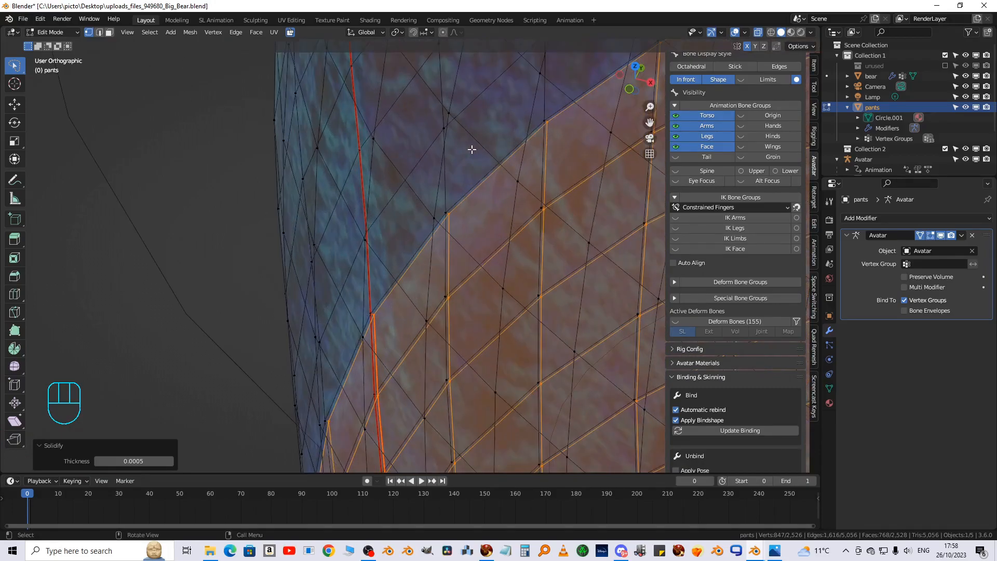
pyautogui.scroll(2, 457, 166)
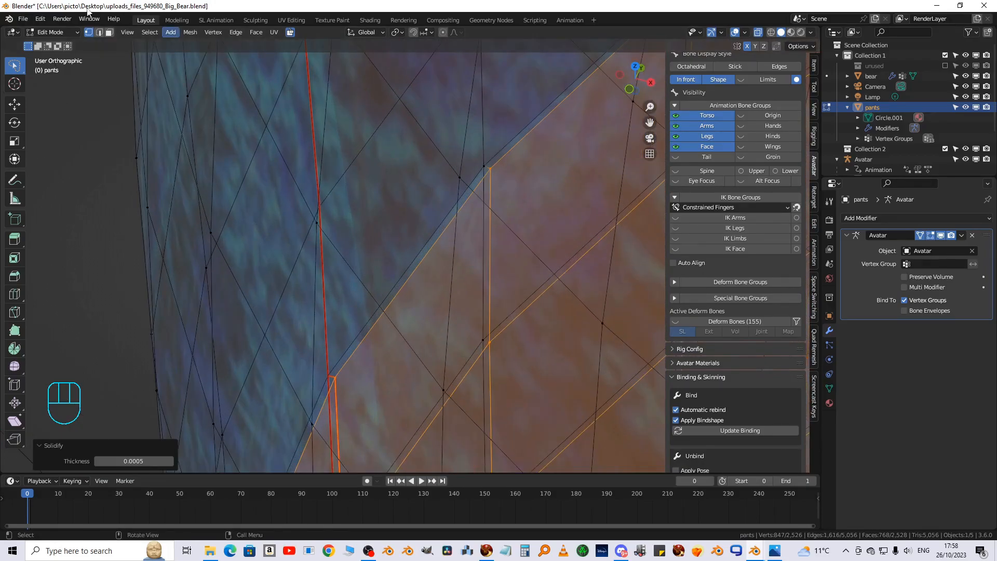
pyautogui.click(109, 33)
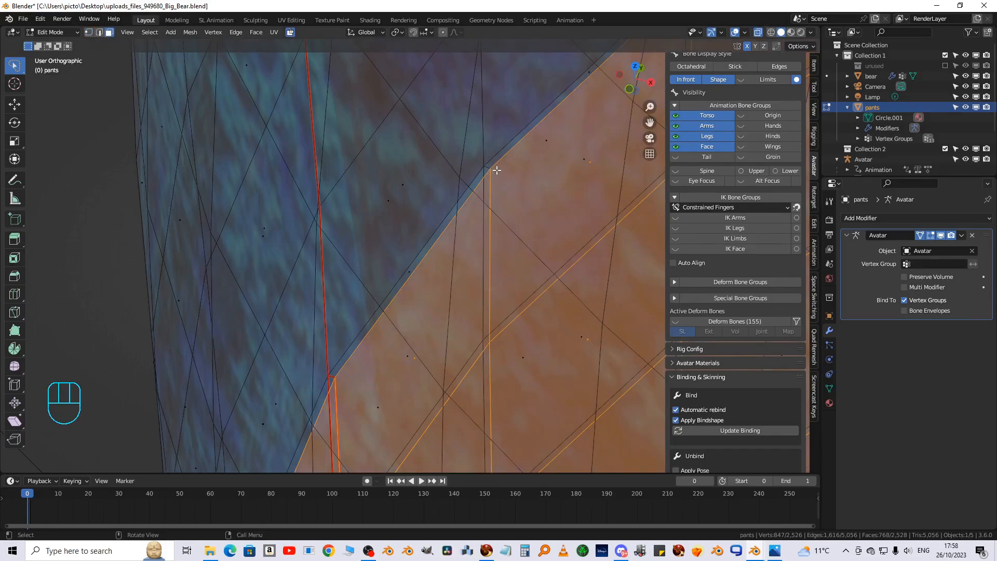
pyautogui.press('alt')
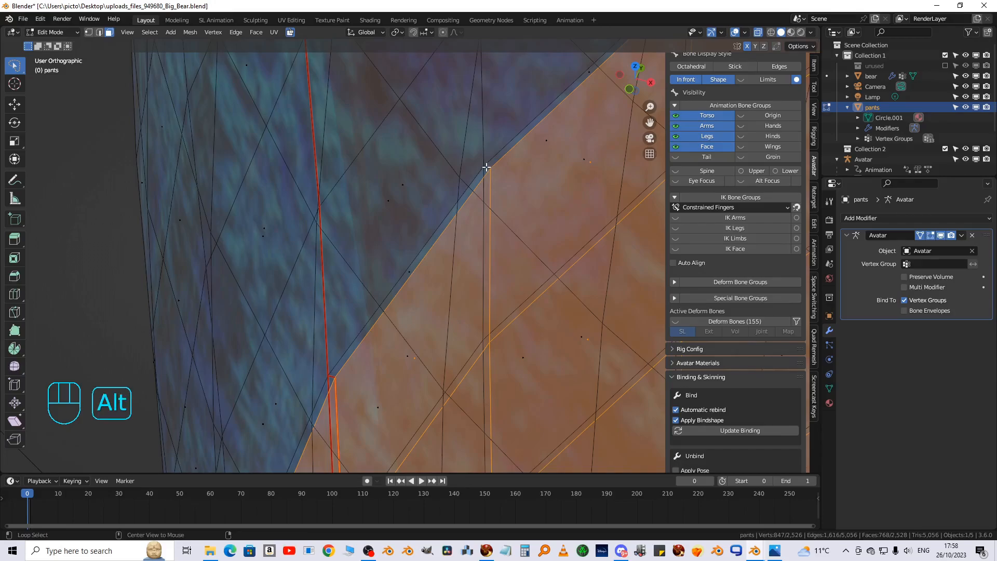
pyautogui.keyDown('alt'); pyautogui.click(486, 167); pyautogui.keyUp('alt')
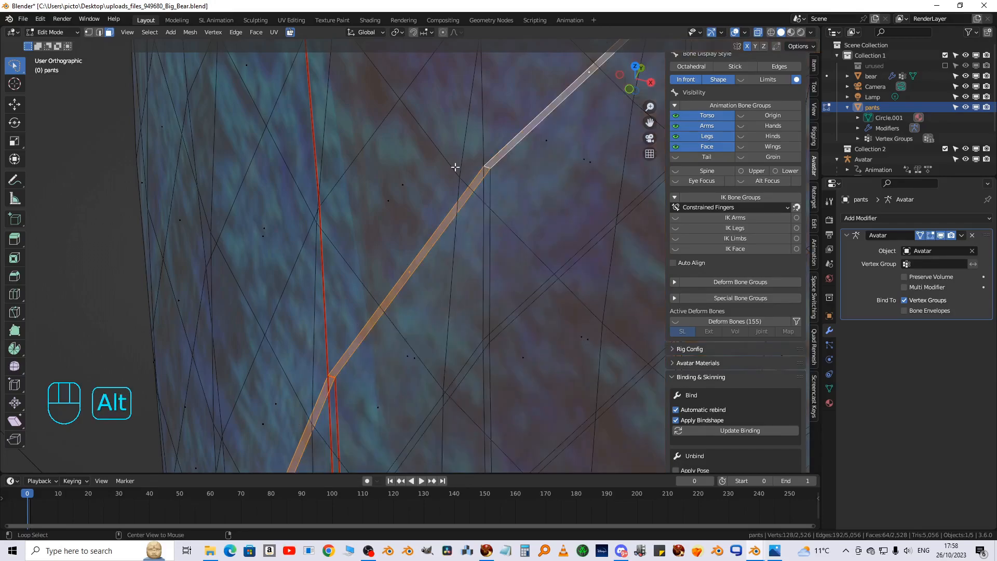
pyautogui.press('x')
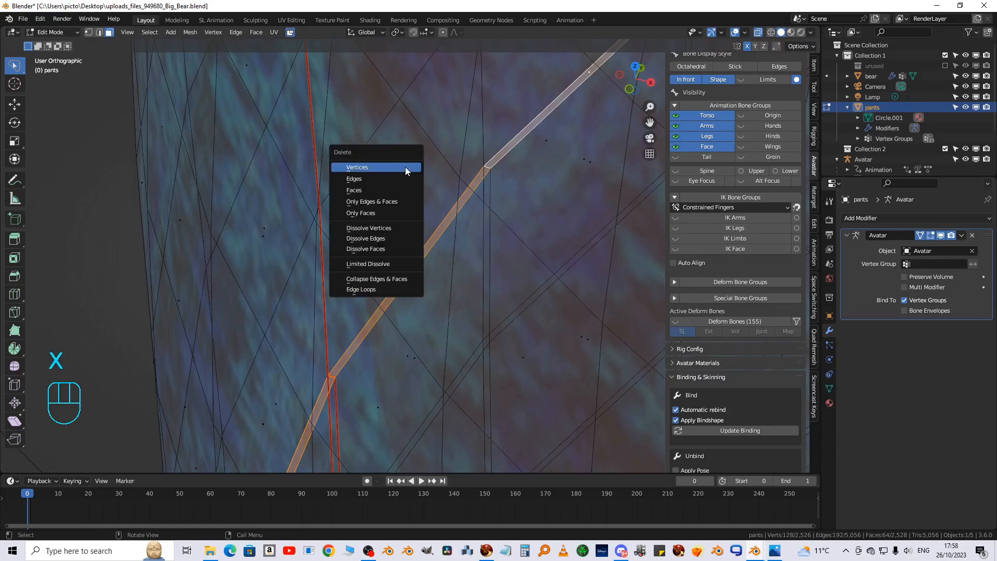
pyautogui.click(375, 187)
pyautogui.scroll(-8, 375, 186)
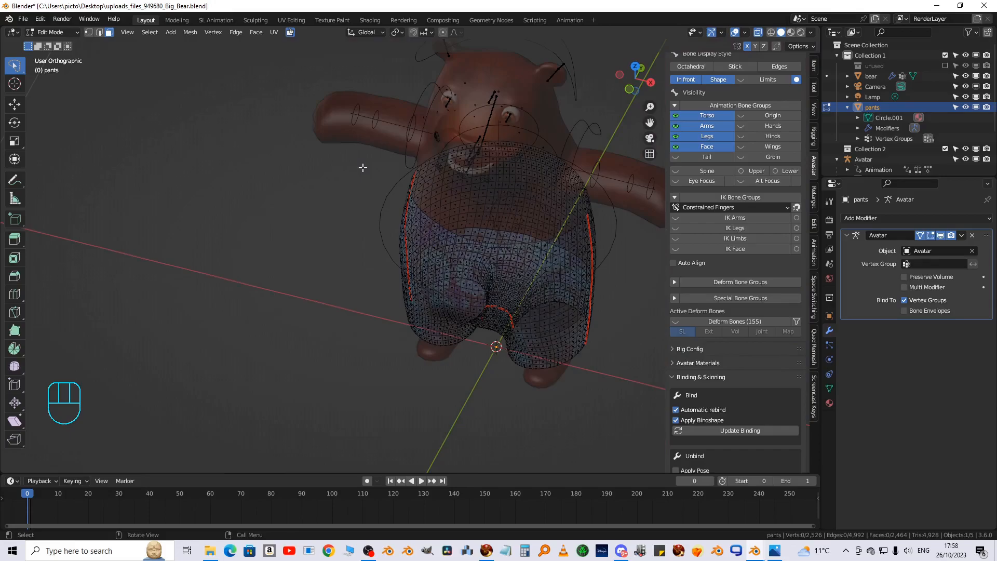
# Return the shorts to Object Mode, turn off X-ray and view them from the front
pyautogui.press('Tab')
pyautogui.moveTo(384, 203); pyautogui.dragTo(366, 157, button='middle')
pyautogui.moveTo(431, 179); pyautogui.dragTo(441, 187, button='middle')
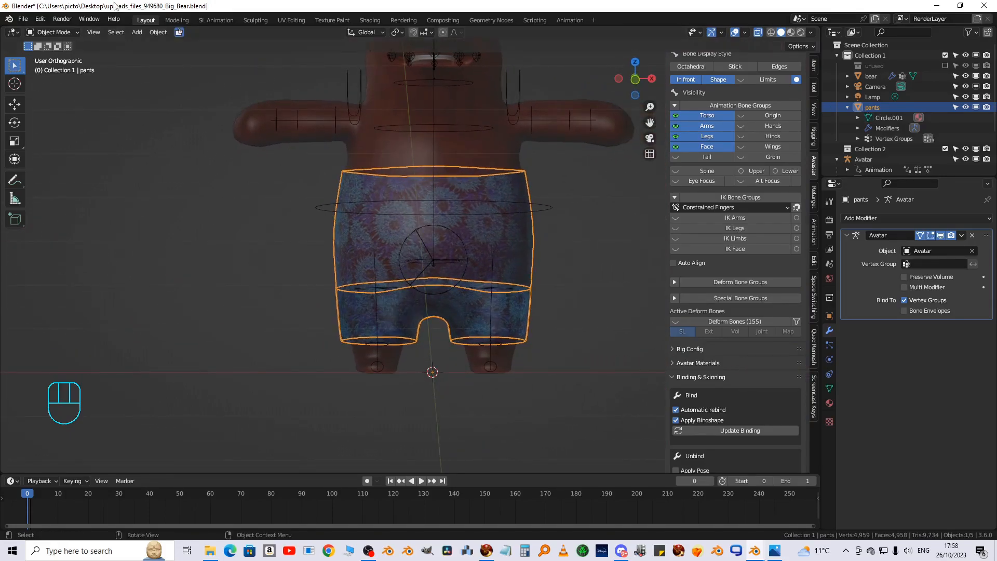
pyautogui.scroll(1, 401, 337)
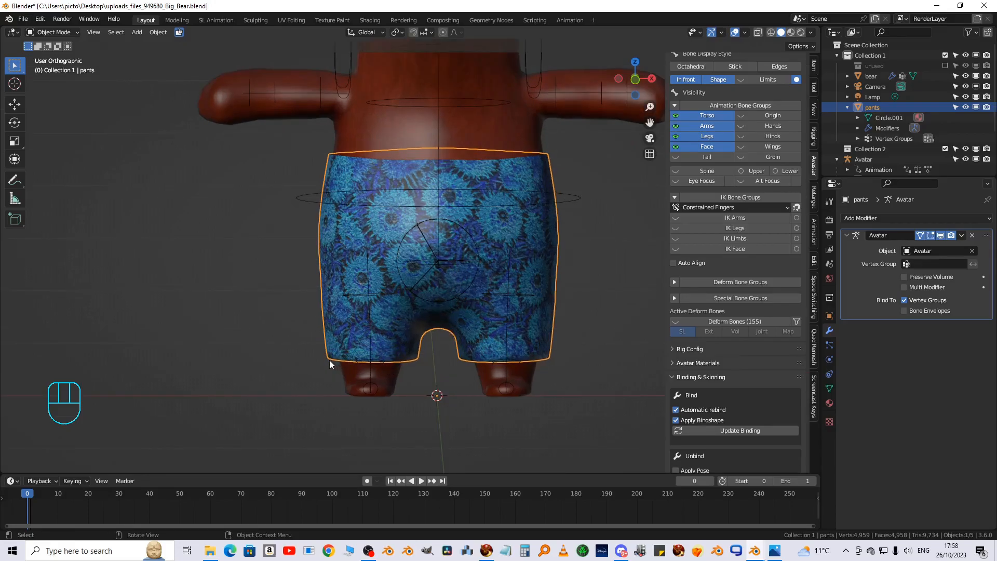
# Add a Weighted Normal modifier to the shorts and move it above the Avatar armature modifier
pyautogui.click(827, 332)
pyautogui.click(888, 218)
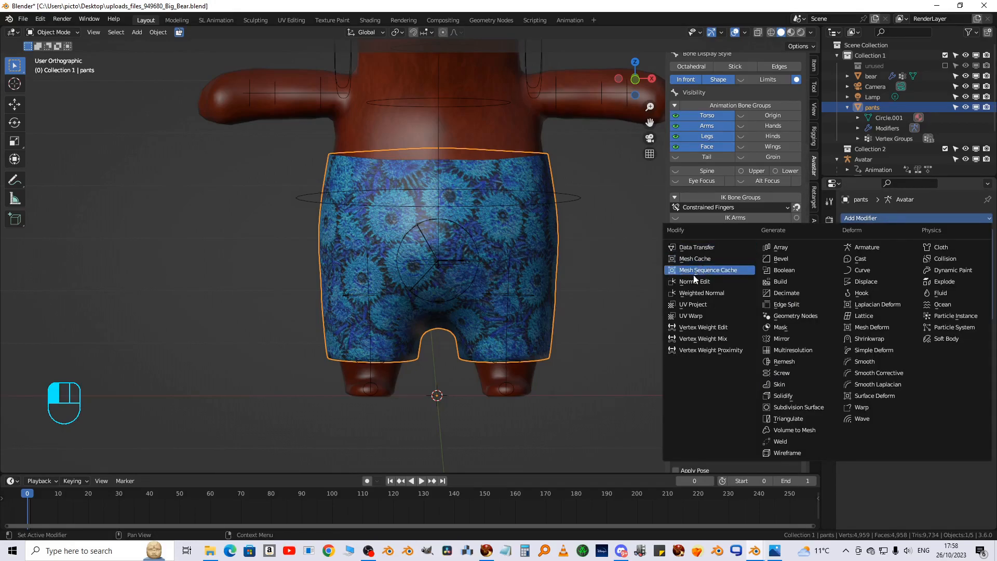
pyautogui.click(690, 294)
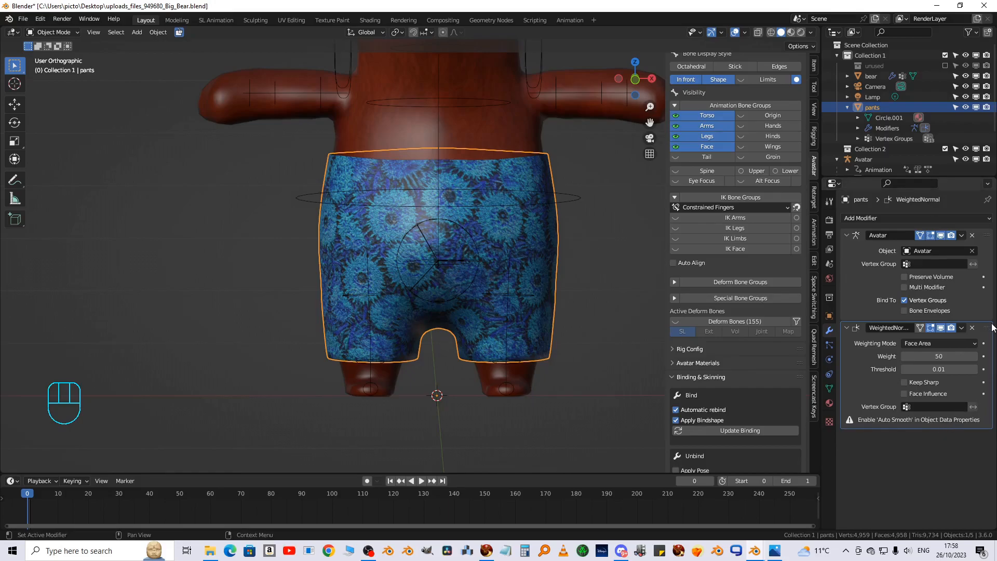
pyautogui.moveTo(983, 330); pyautogui.dragTo(983, 237)
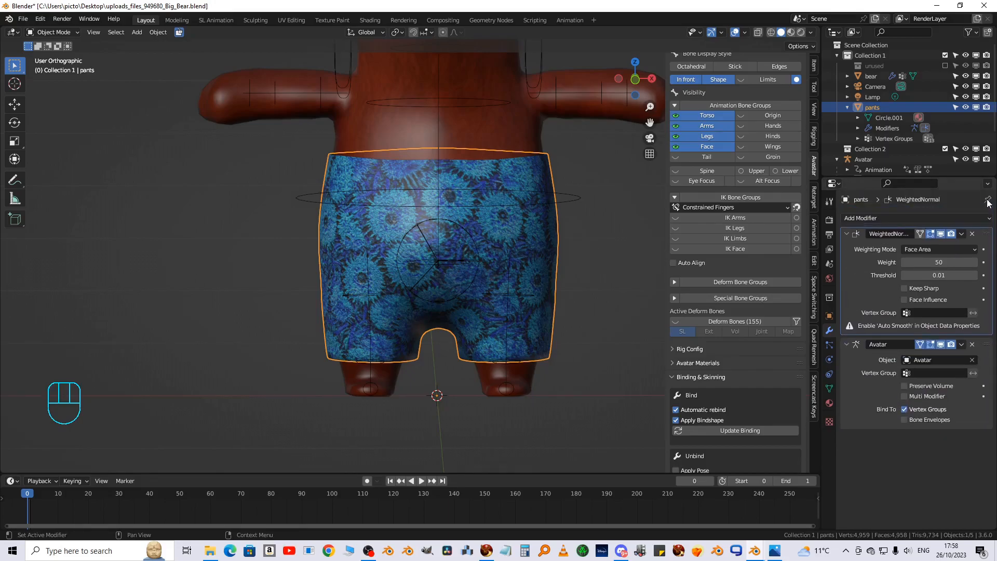
# Enable Auto Smooth at 30° in the shorts' mesh normals settings
pyautogui.click(829, 387)
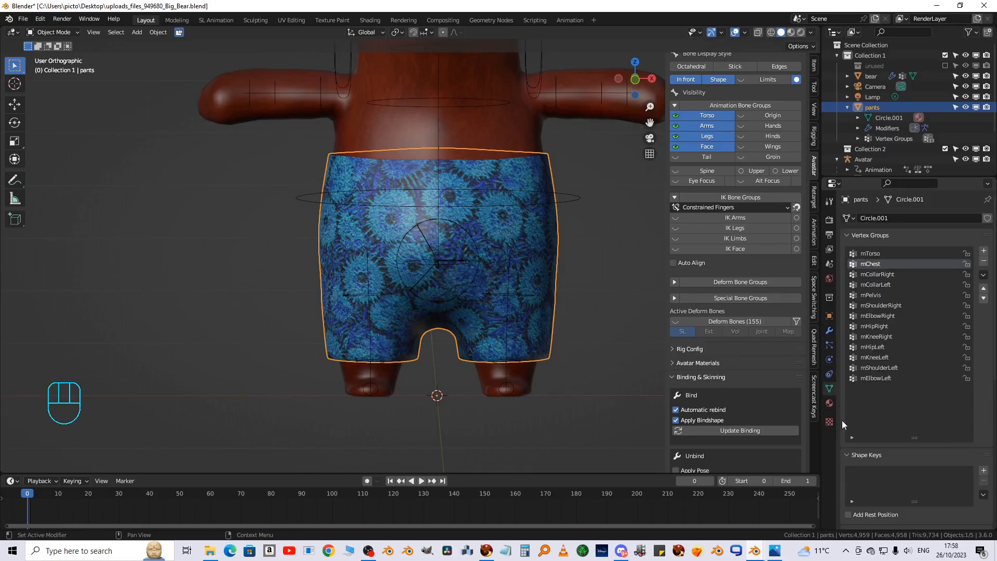
pyautogui.scroll(-10, 846, 446)
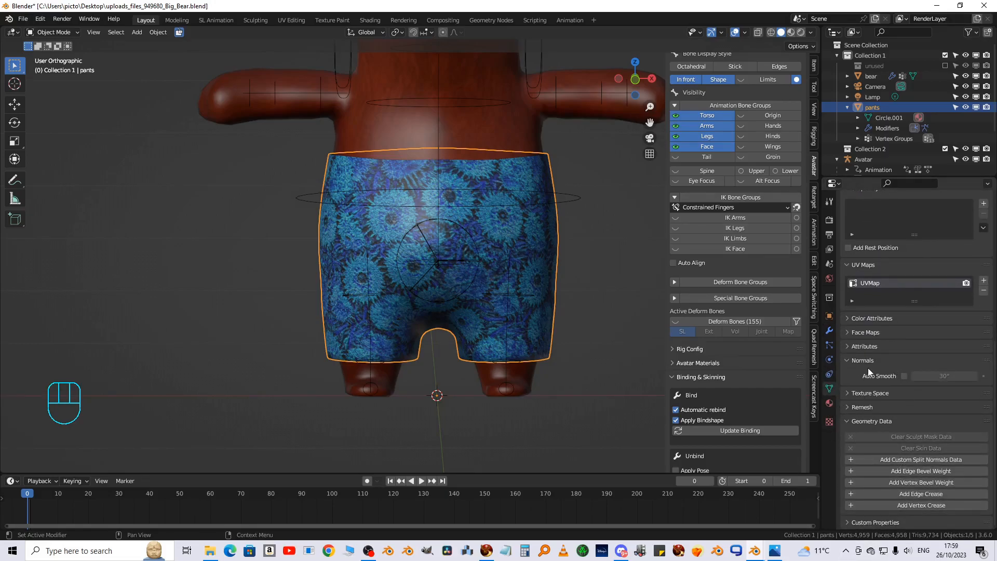
pyautogui.click(905, 375)
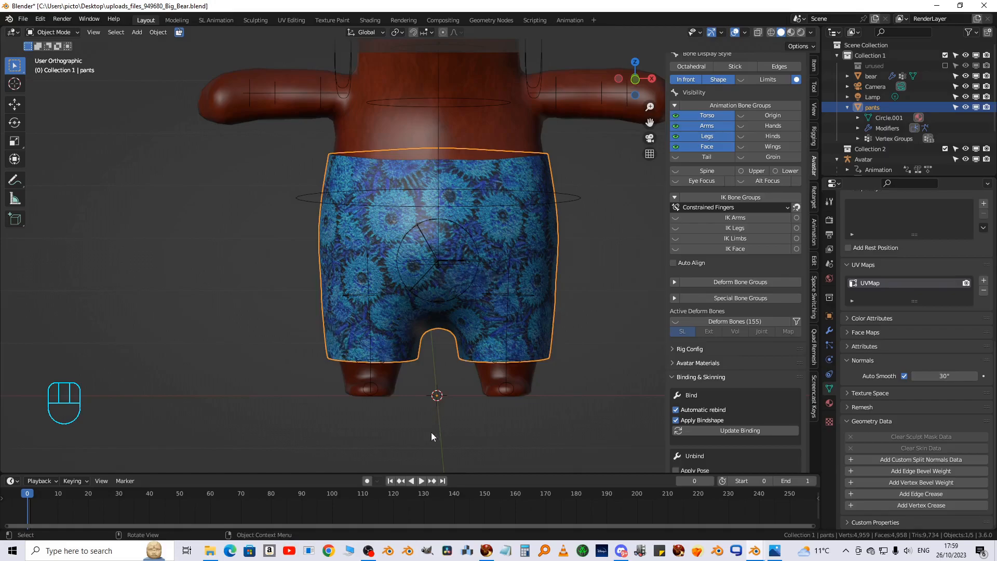
# Export the shorts as Collada (Avastar) with modifiers applied, overwriting bear pants.dae on the Desktop
pyautogui.click(488, 551)
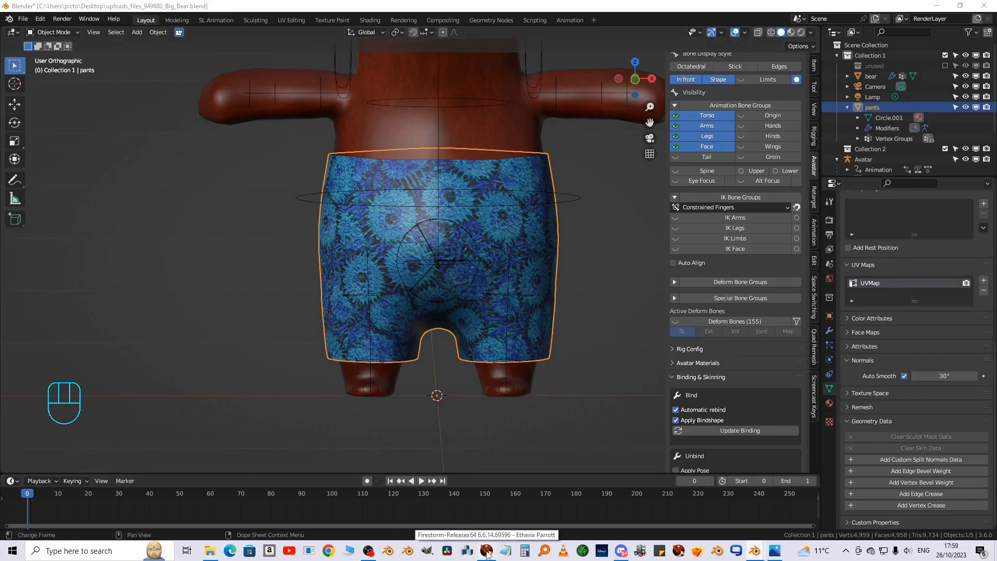
pyautogui.click(23, 19)
pyautogui.moveTo(52, 179)
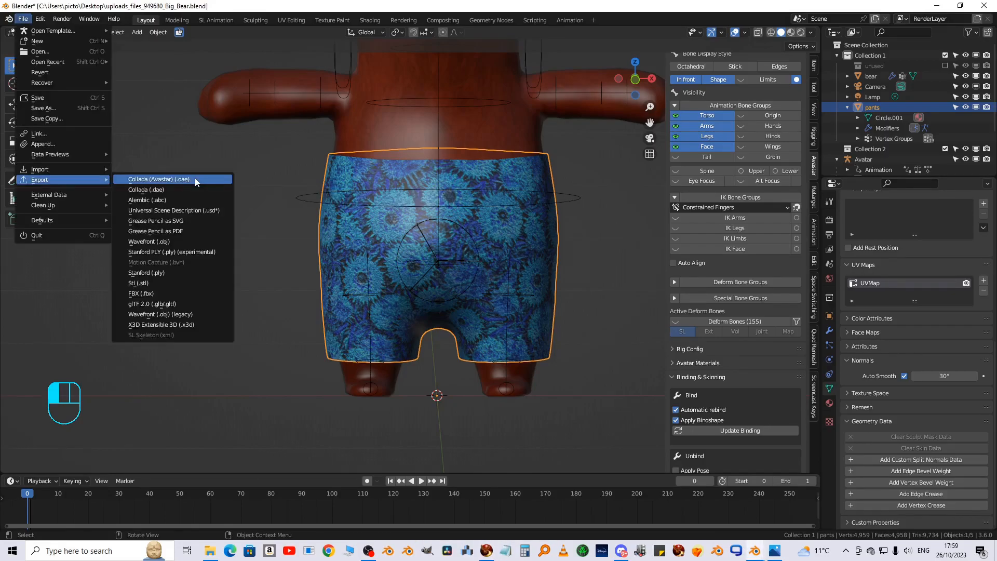
pyautogui.click(195, 180)
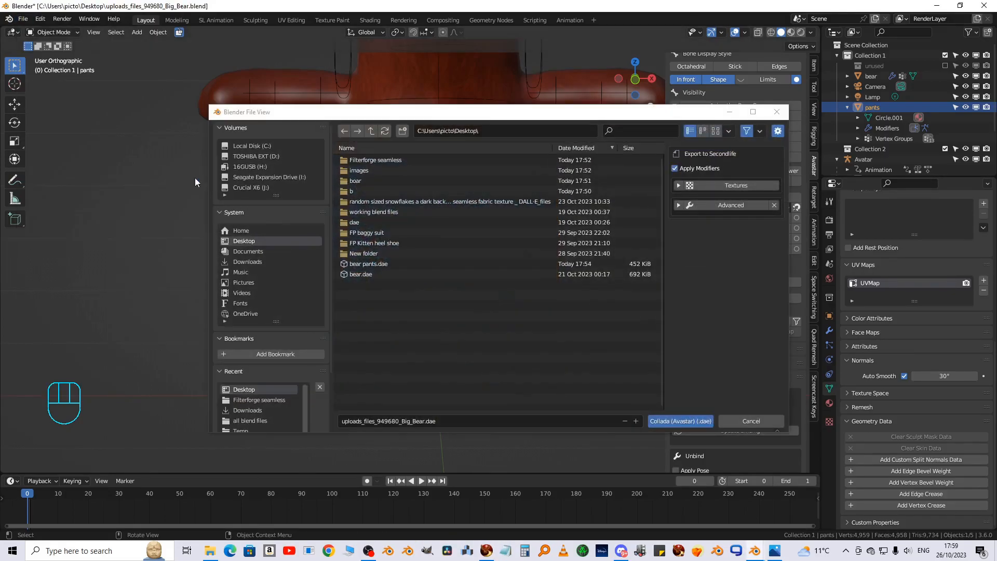
pyautogui.click(365, 264)
pyautogui.click(686, 421)
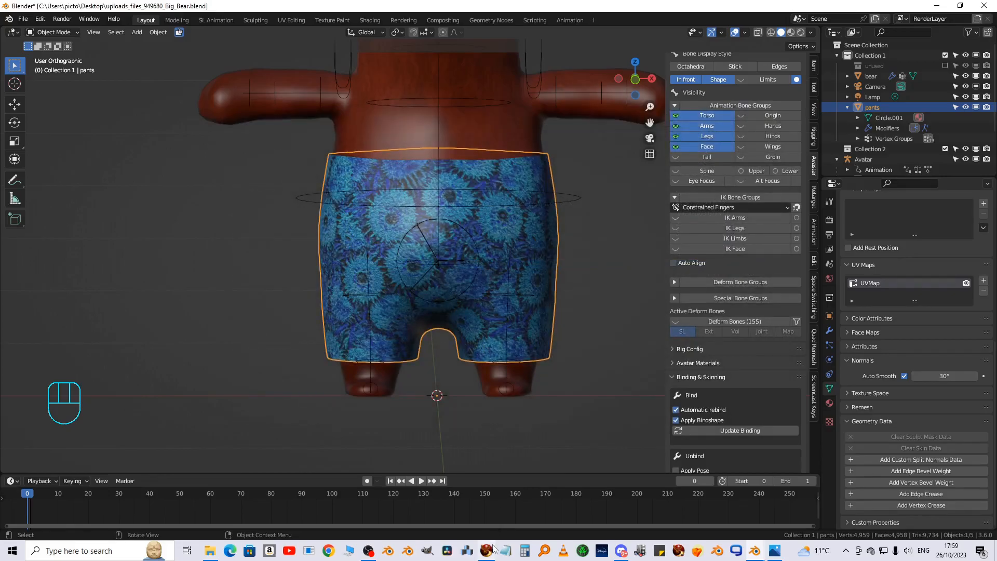
# Switch to Firestorm and upload the re-exported shorts mesh with the model name "pants"
pyautogui.click(488, 550)
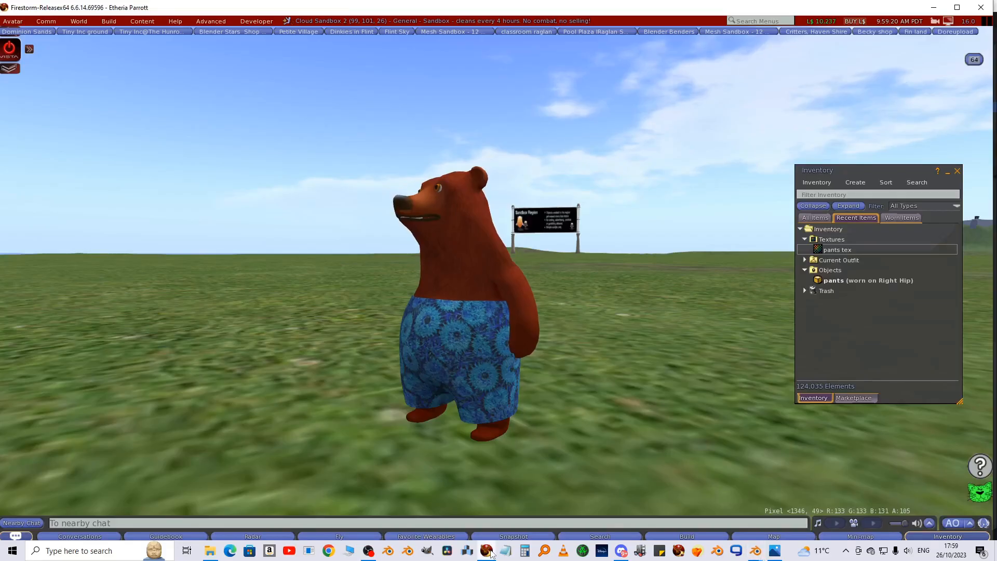
pyautogui.click(109, 21)
pyautogui.moveTo(155, 166)
pyautogui.click(240, 195)
pyautogui.doubleClick(321, 192)
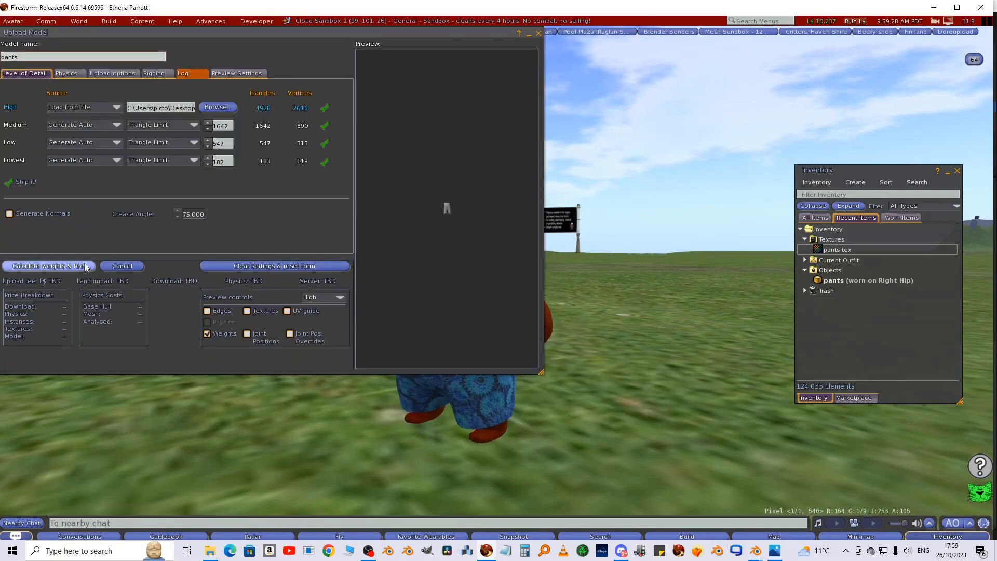
pyautogui.click(207, 166)
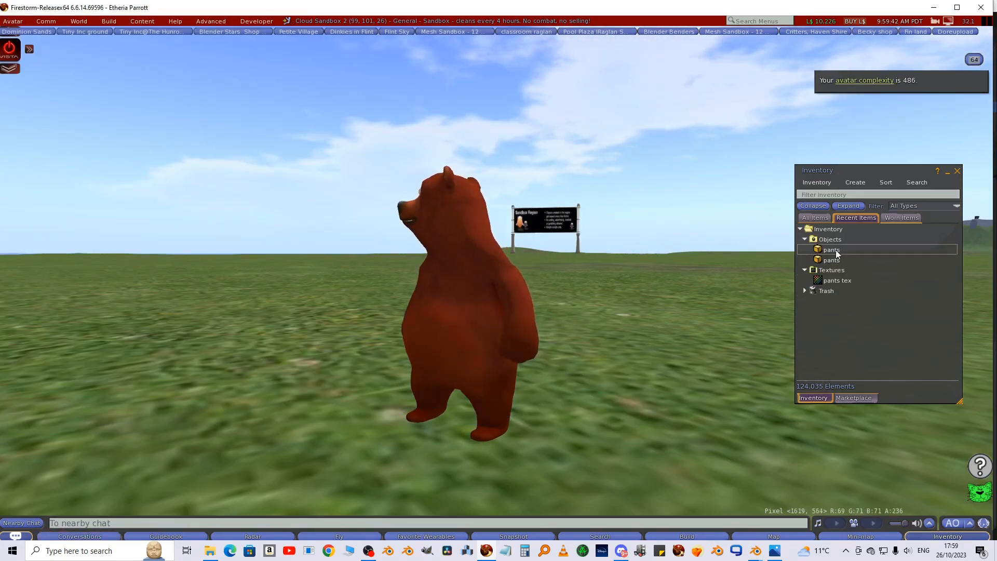
# Attach the newly uploaded pants from the inventory to the avatar's Left Hip
pyautogui.rightClick(844, 250)
pyautogui.moveTo(877, 438)
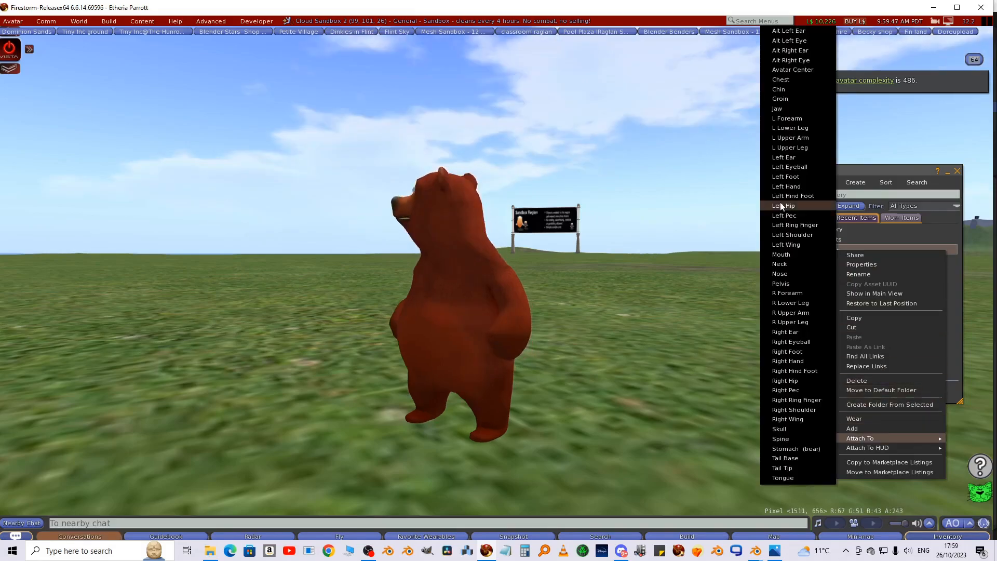
pyautogui.click(783, 206)
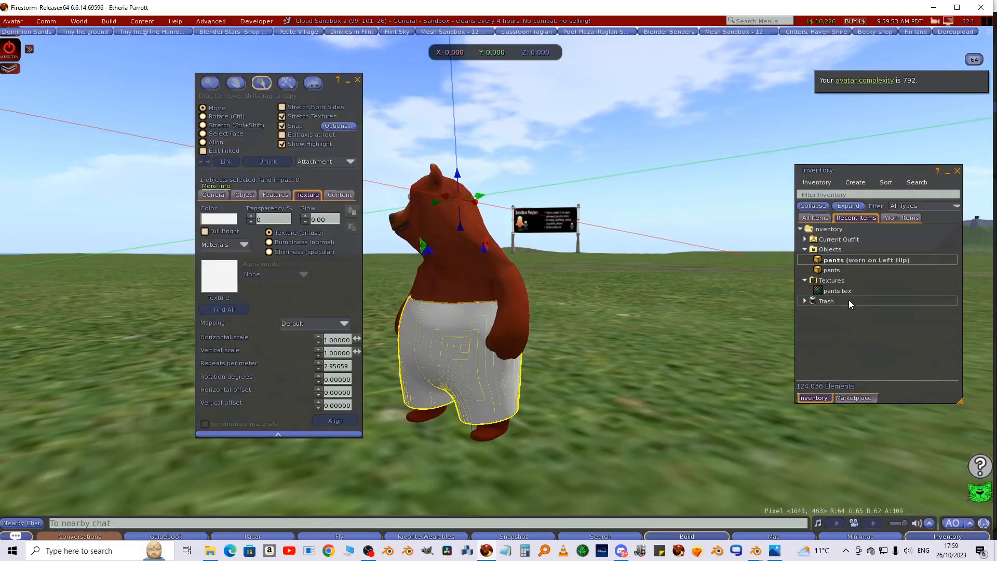
# Apply the "pants tex" inventory texture to the worn pants, close the editor and view the seated bear's shorts up close
pyautogui.moveTo(837, 291); pyautogui.dragTo(219, 282)
pyautogui.click(357, 80)
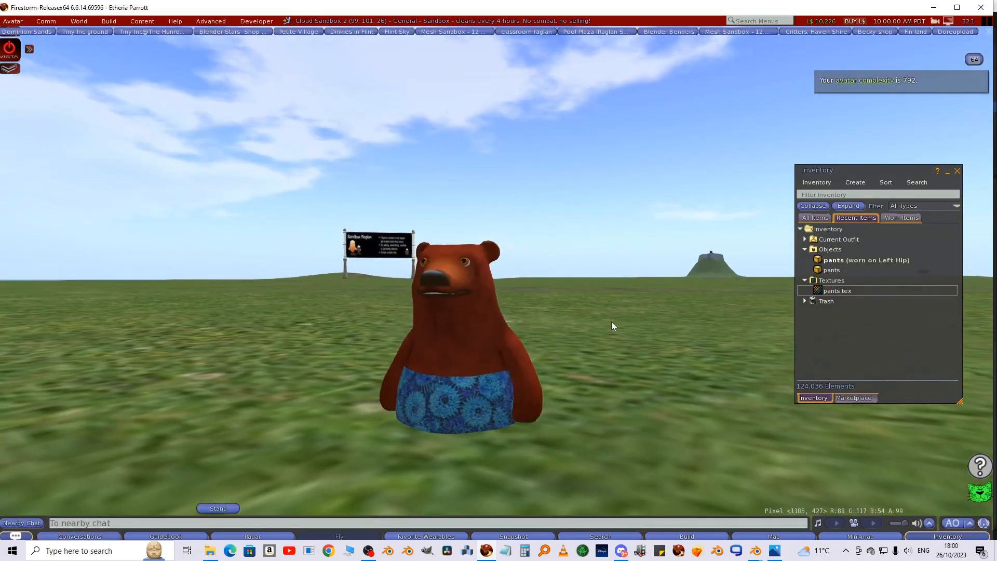
pyautogui.keyDown('alt'); pyautogui.moveTo(448, 466); pyautogui.dragTo(499, 283); pyautogui.keyUp('alt')
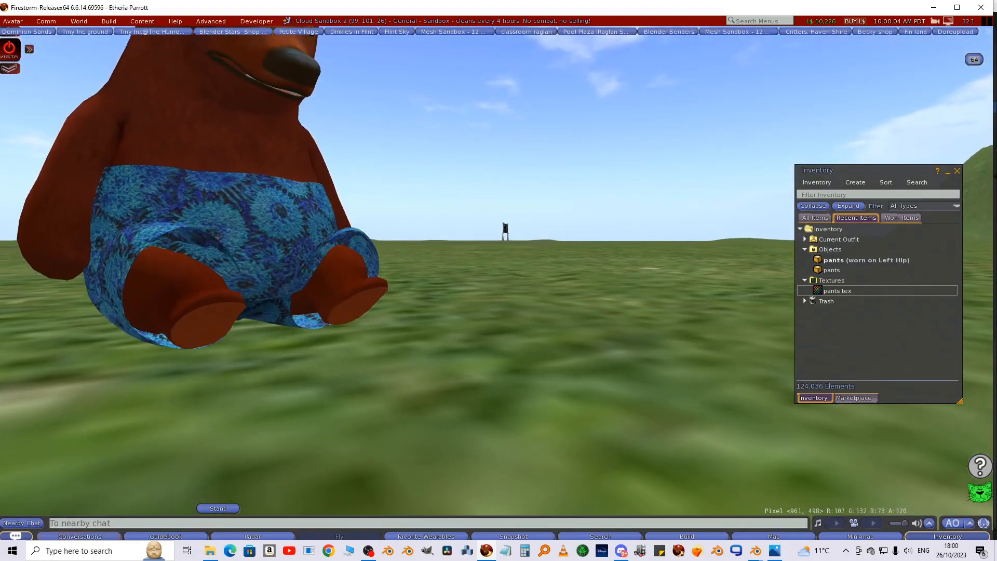